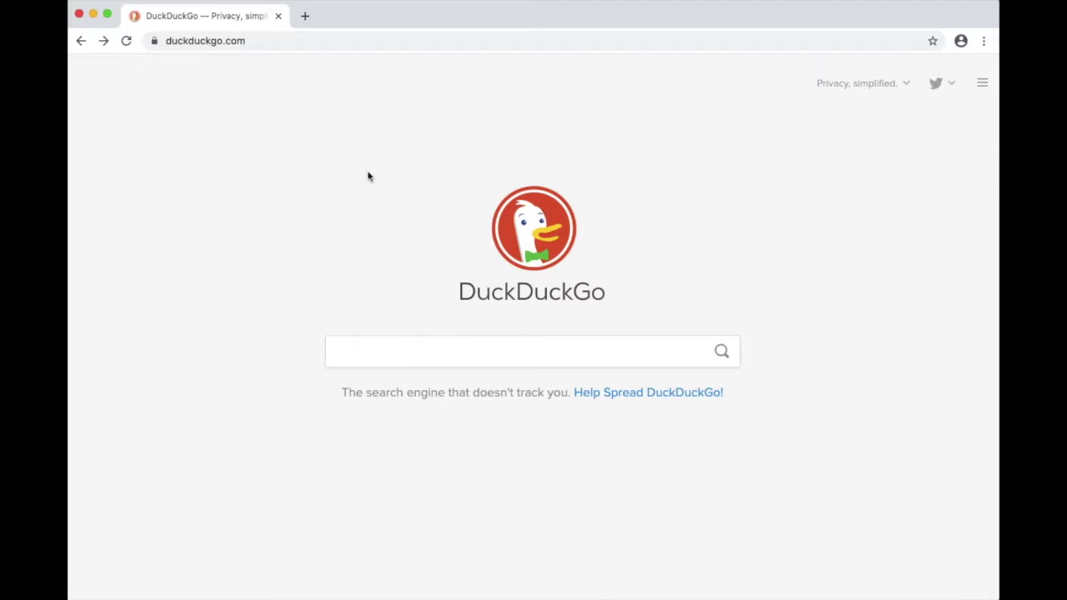
# Search the web for "pdb database" and open the RCSB PDB homepage from the results.
pyautogui.click(362, 353)
pyautogui.write('pdb')
pyautogui.press('Down')
pyautogui.press('Down')
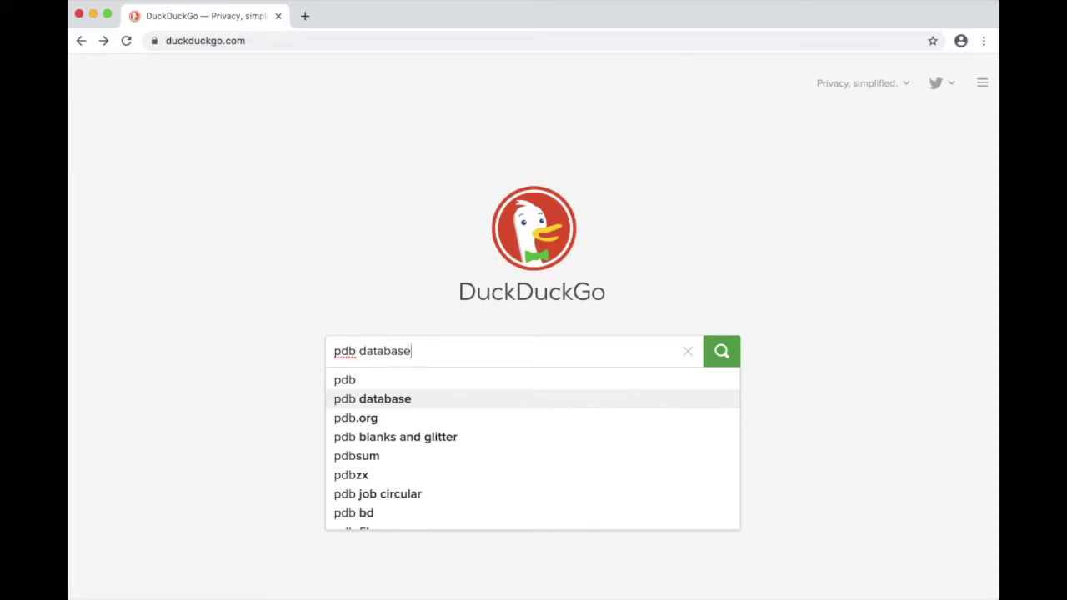
pyautogui.press('Return')
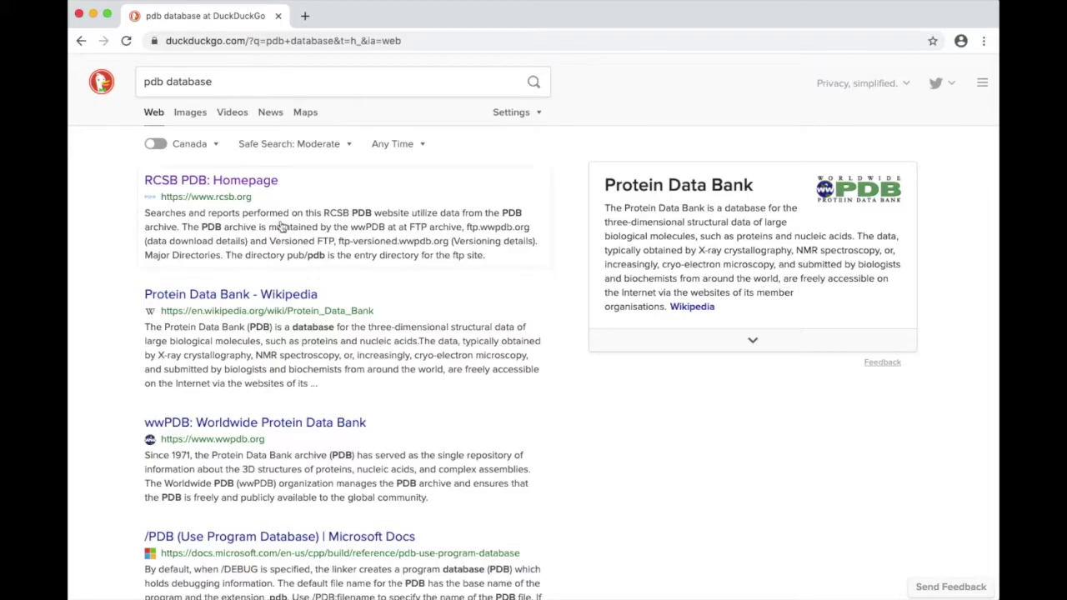
pyautogui.click(192, 185)
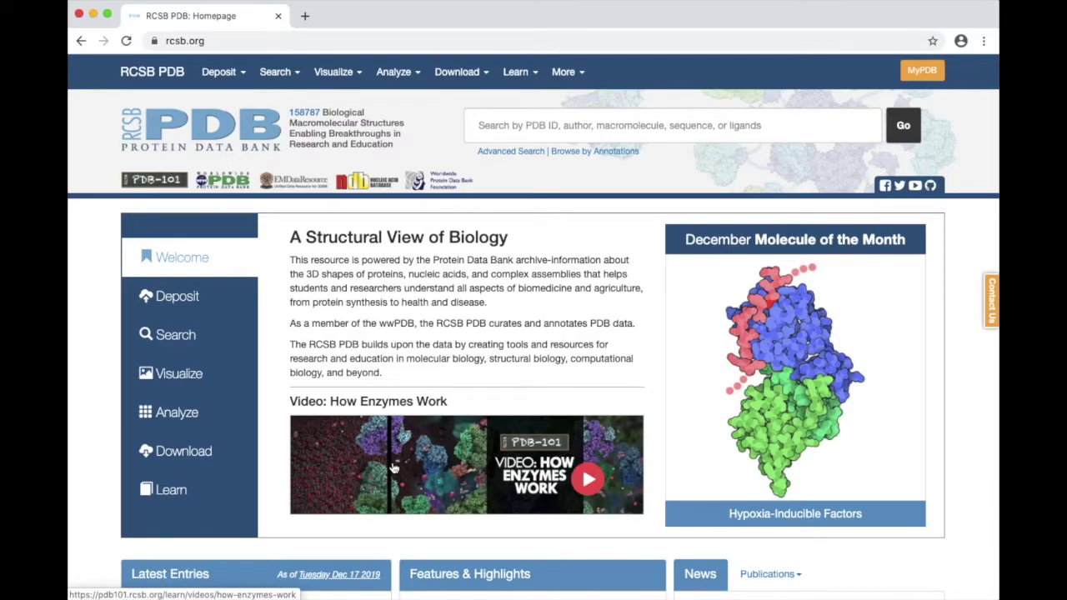
# Search the Protein Data Bank for "green fluorescent protein".
pyautogui.scroll(-1, 553, 495)
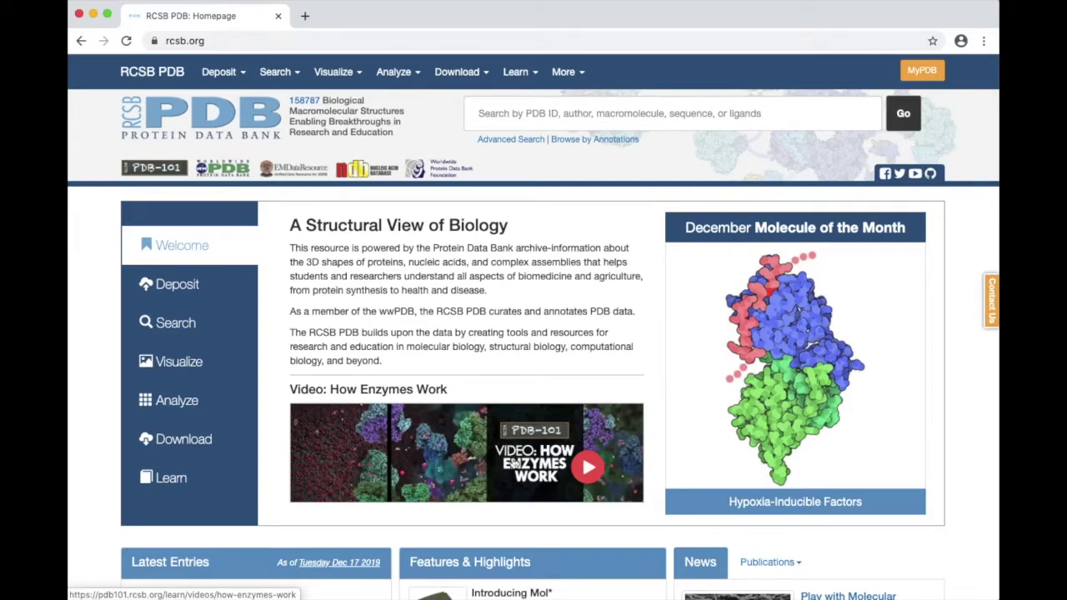
pyautogui.scroll(-5, 509, 459)
pyautogui.scroll(6, 510, 455)
pyautogui.scroll(-1, 508, 433)
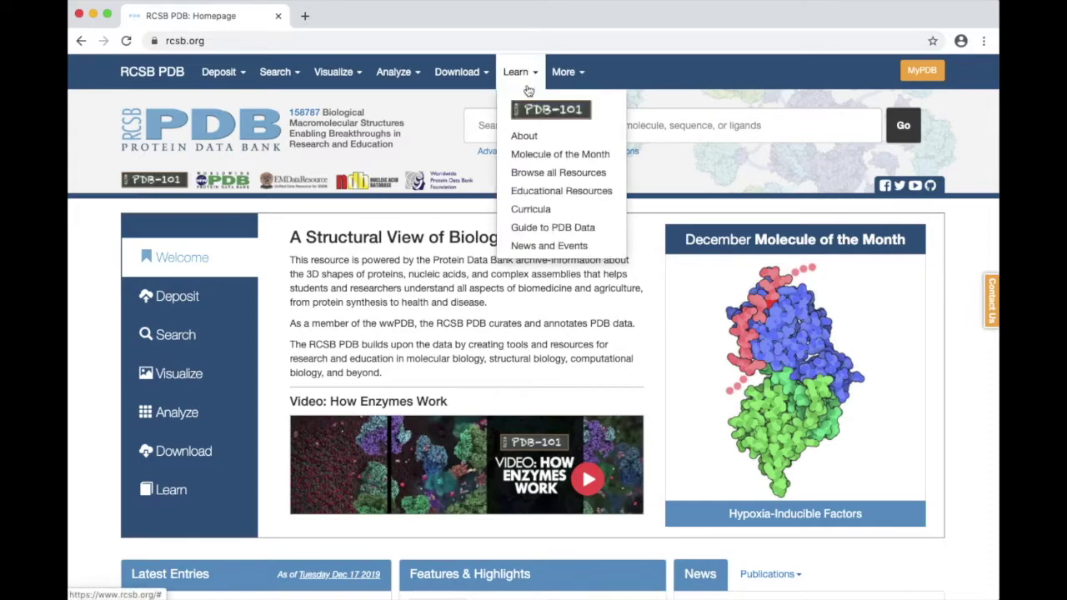
pyautogui.click(546, 131)
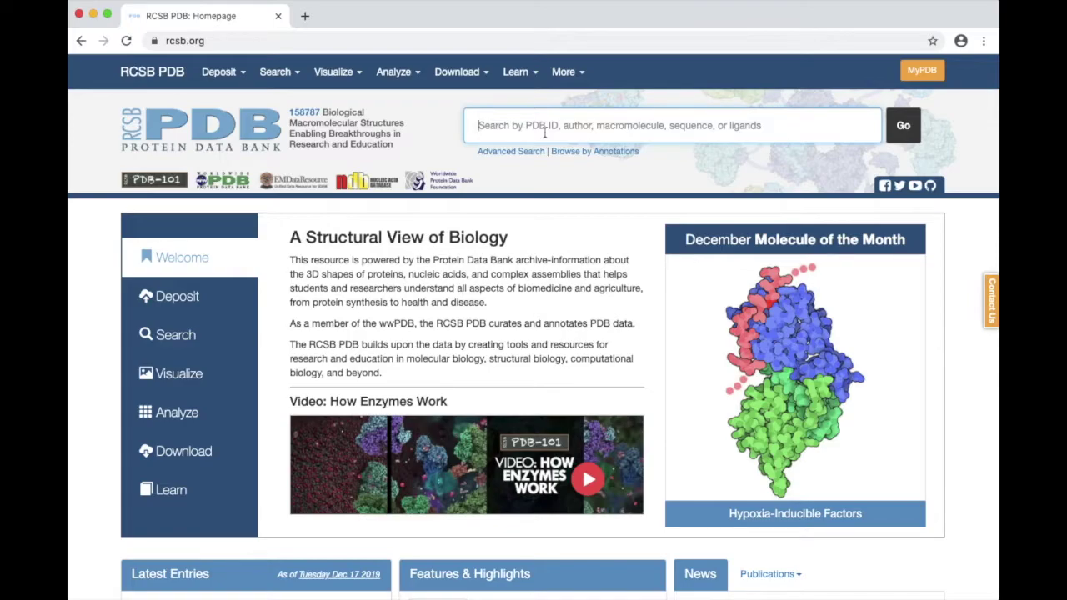
pyautogui.write('green fluores')
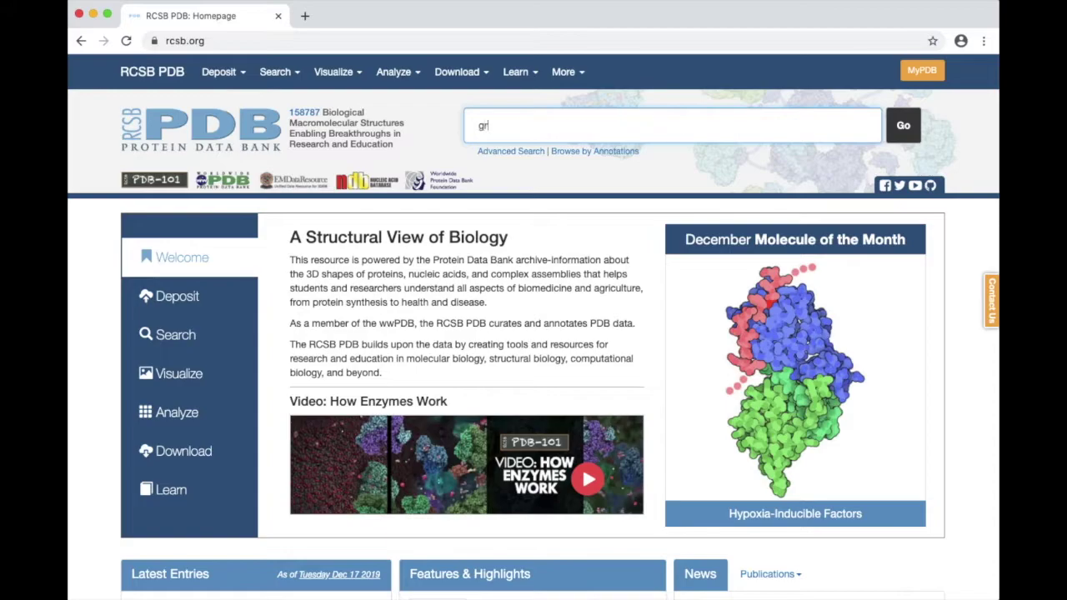
pyautogui.write('cent protein')
pyautogui.press('Return')
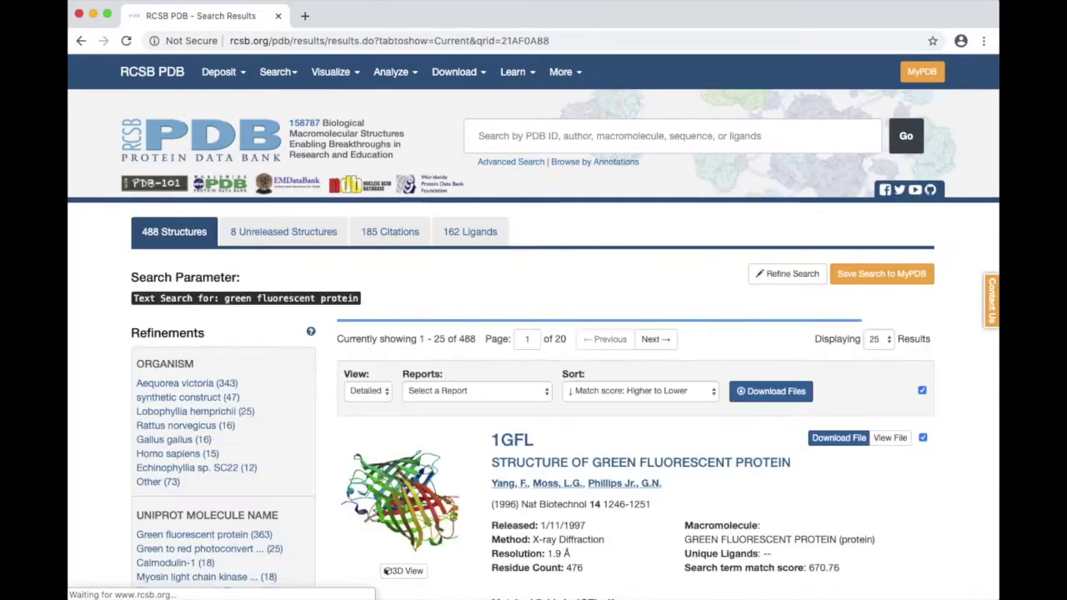
# Check the residue count and resolution of the 1GFL search result and open its structure summary page.
pyautogui.scroll(-2, 567, 421)
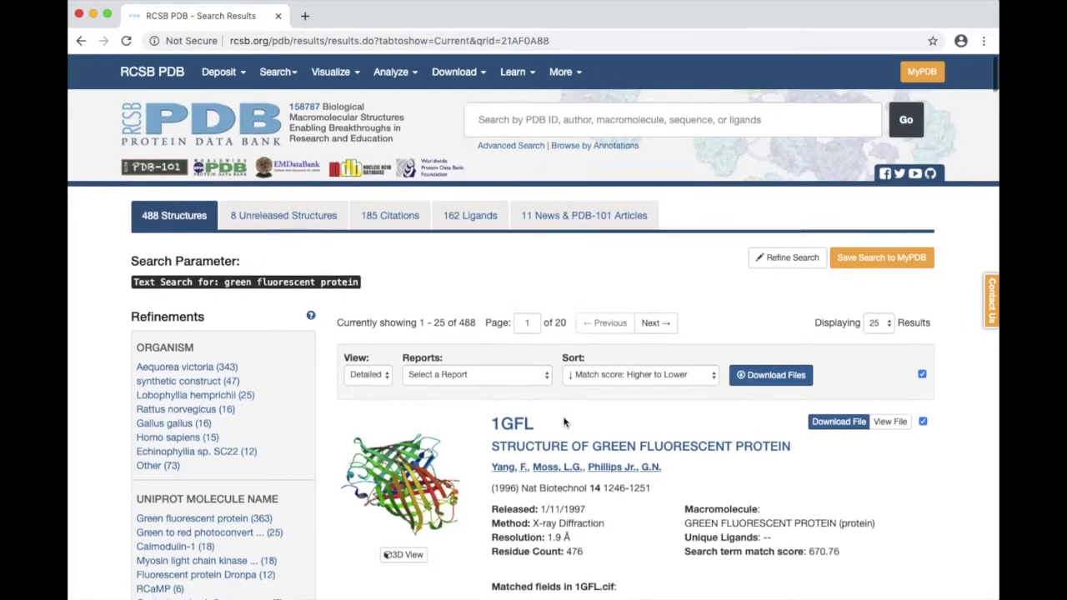
pyautogui.scroll(-3, 563, 419)
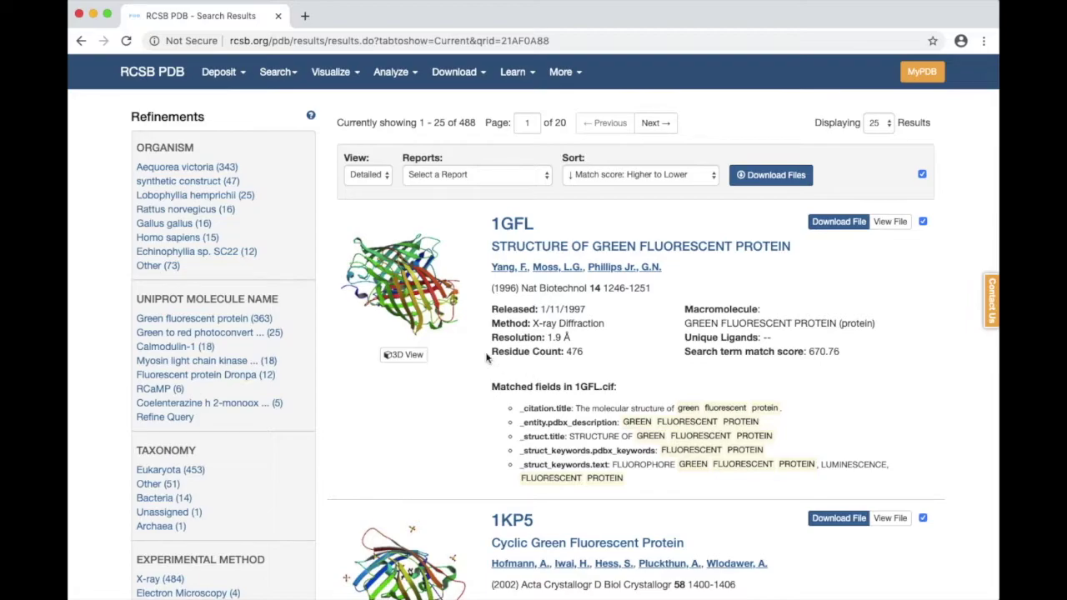
pyautogui.moveTo(493, 350); pyautogui.dragTo(587, 358)
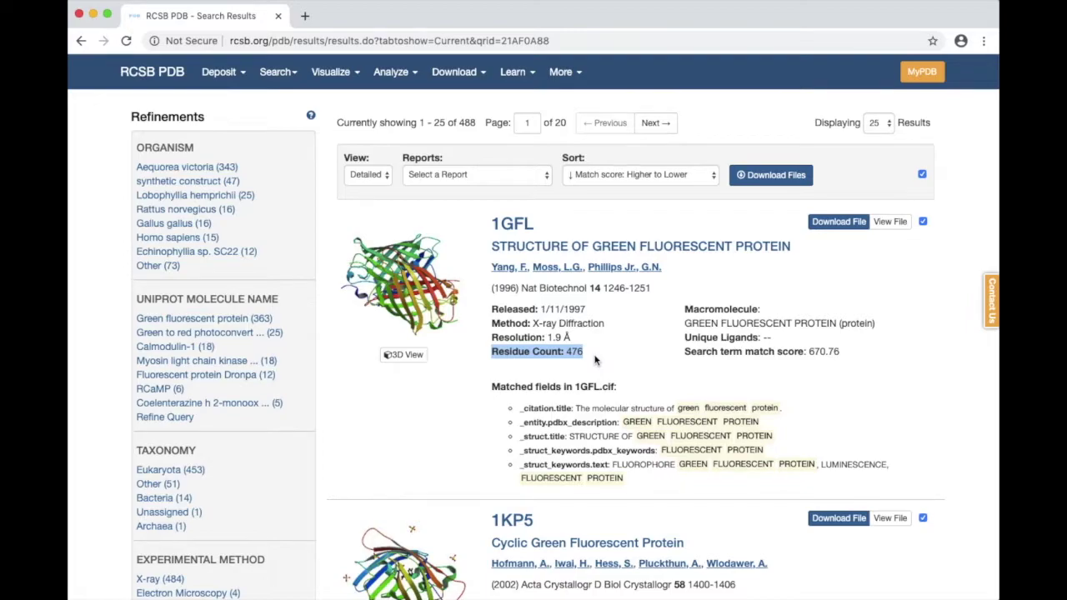
pyautogui.click(492, 337)
pyautogui.moveTo(493, 336); pyautogui.dragTo(573, 338)
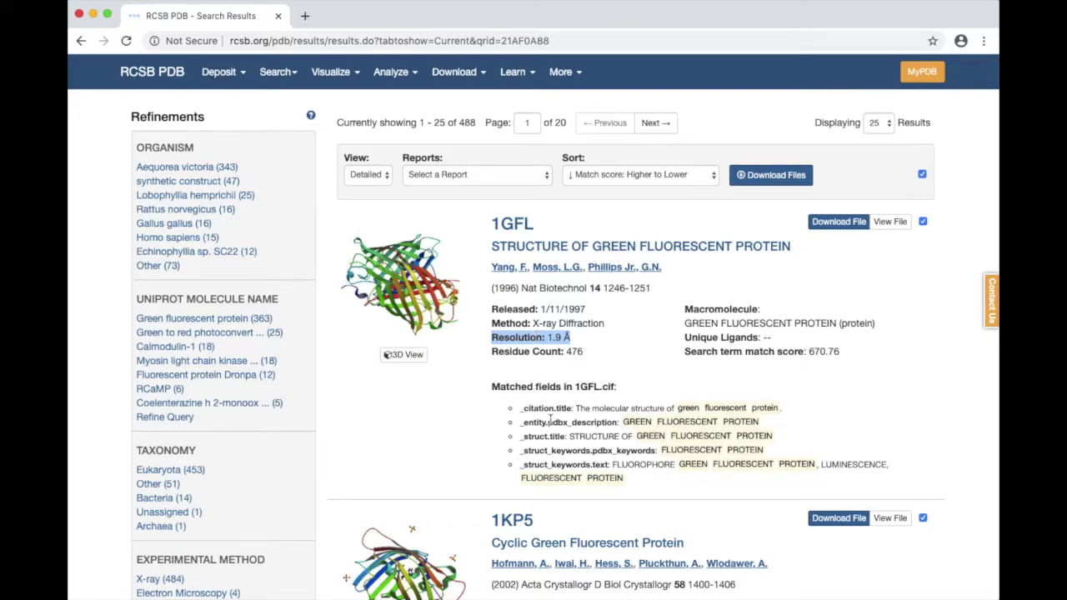
pyautogui.click(574, 250)
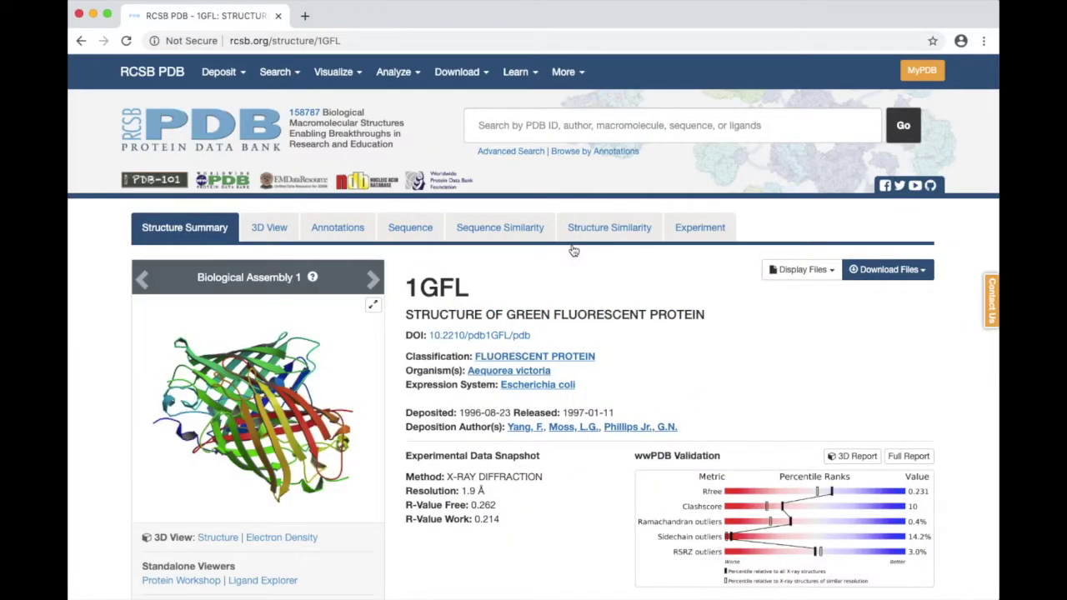
# Open the 1GFL entry's DOI record in a new tab, and from it the primary publication in another tab.
pyautogui.scroll(-1, 460, 387)
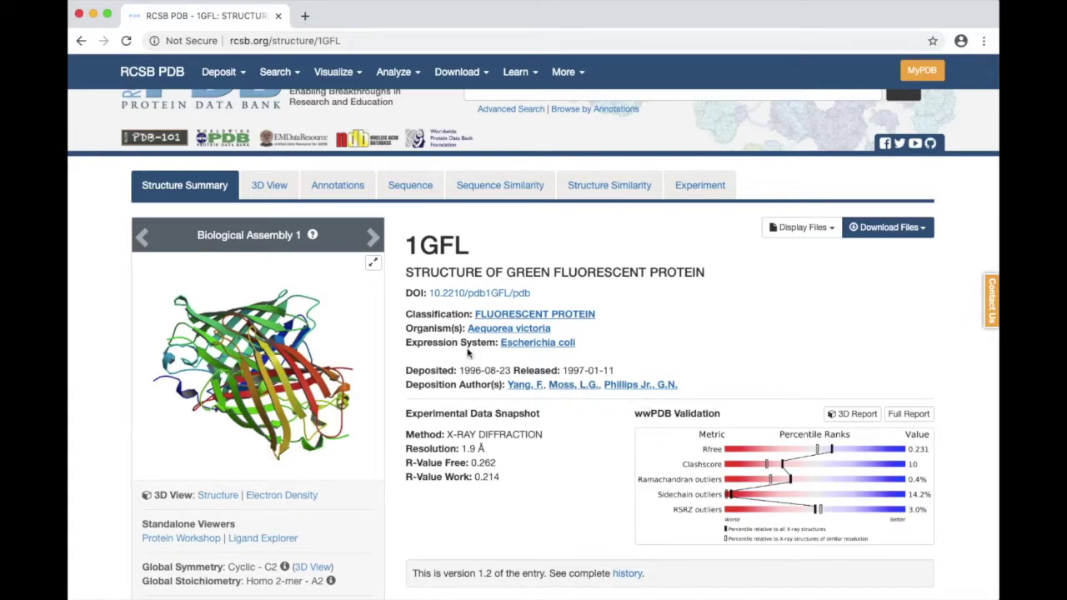
pyautogui.keyDown('super'); pyautogui.click(468, 293); pyautogui.keyUp('super')
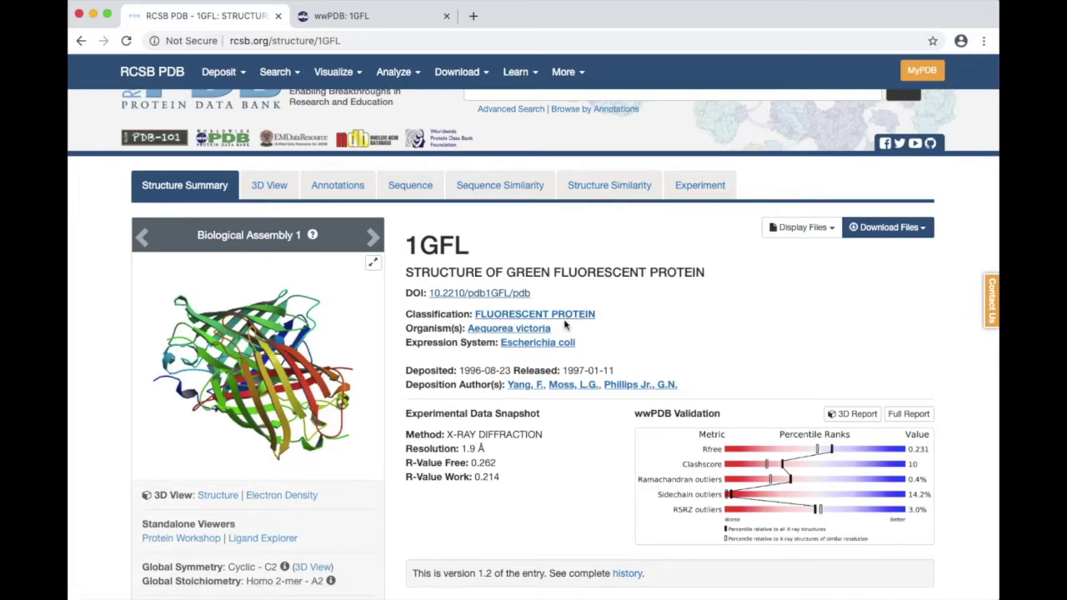
pyautogui.click(360, 16)
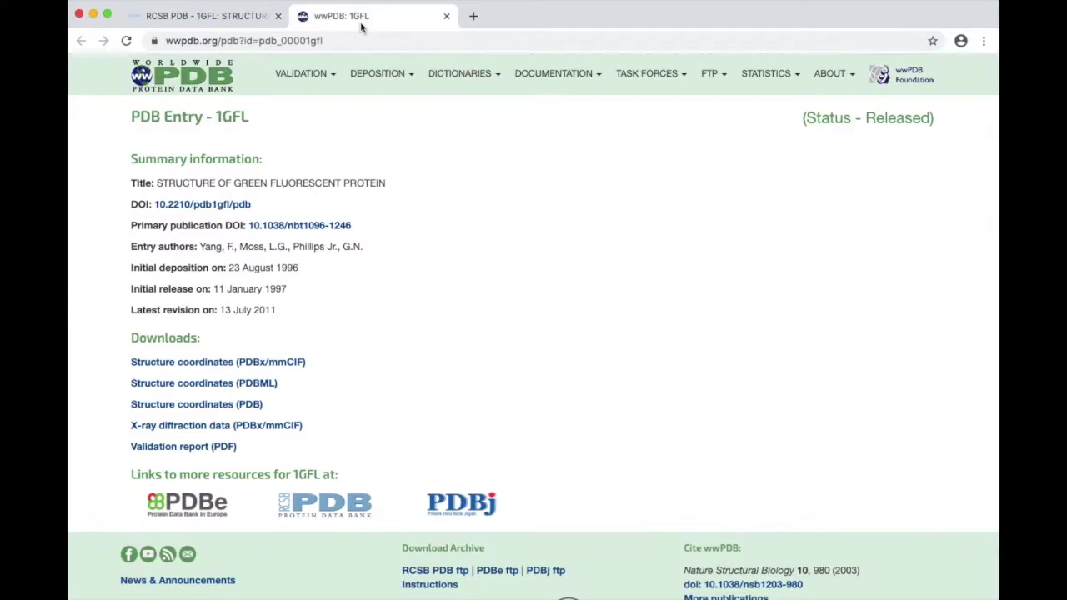
pyautogui.keyDown('super'); pyautogui.click(300, 227); pyautogui.keyUp('super')
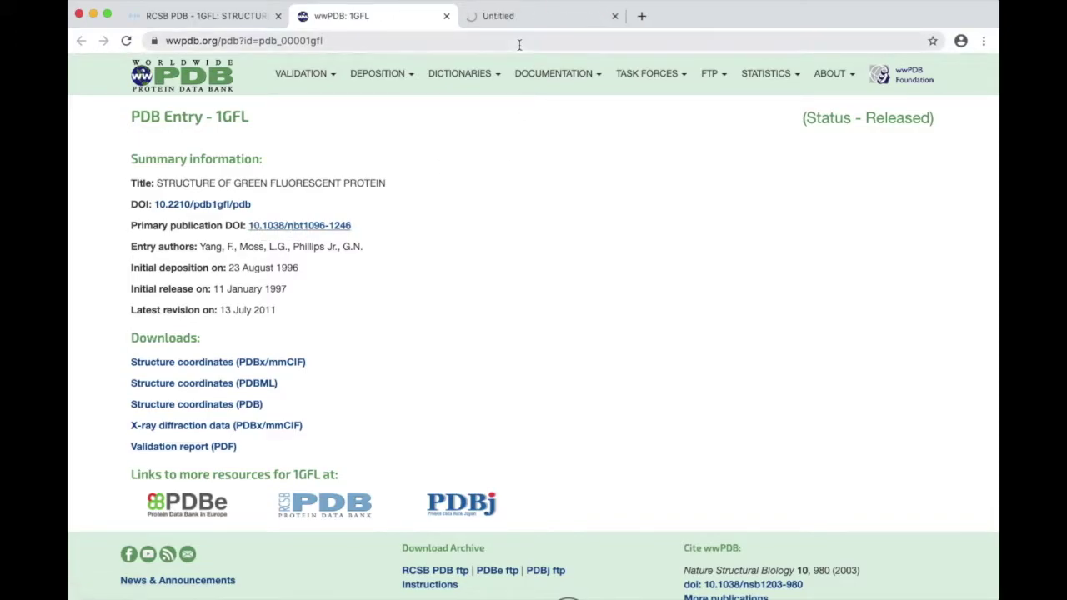
pyautogui.click(521, 20)
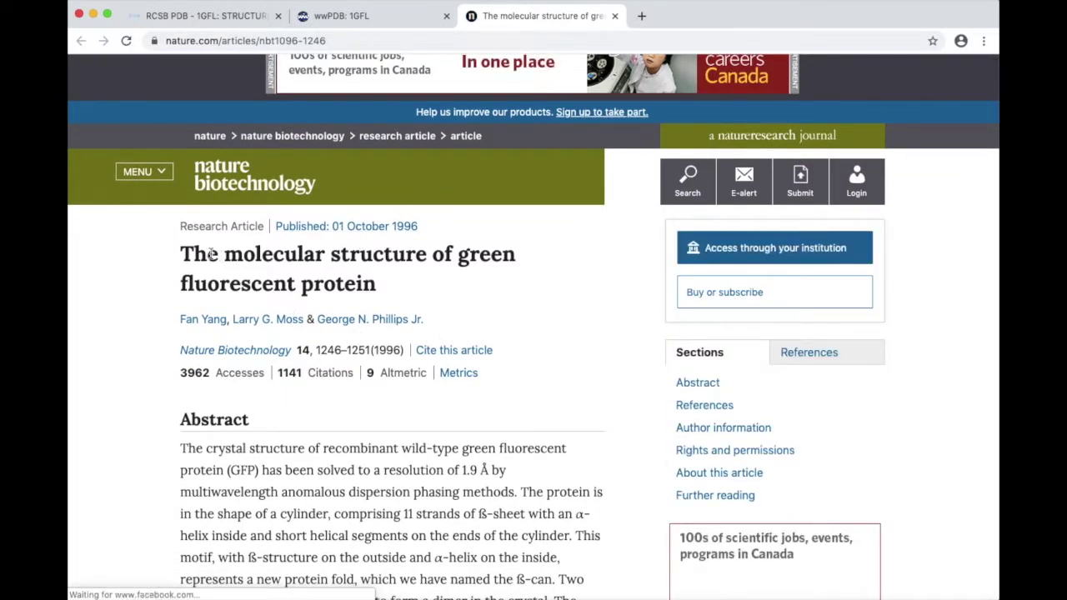
# Look through the abstract and access options of the green fluorescent protein article, and close the article and wwPDB tabs.
pyautogui.scroll(-3, 238, 353)
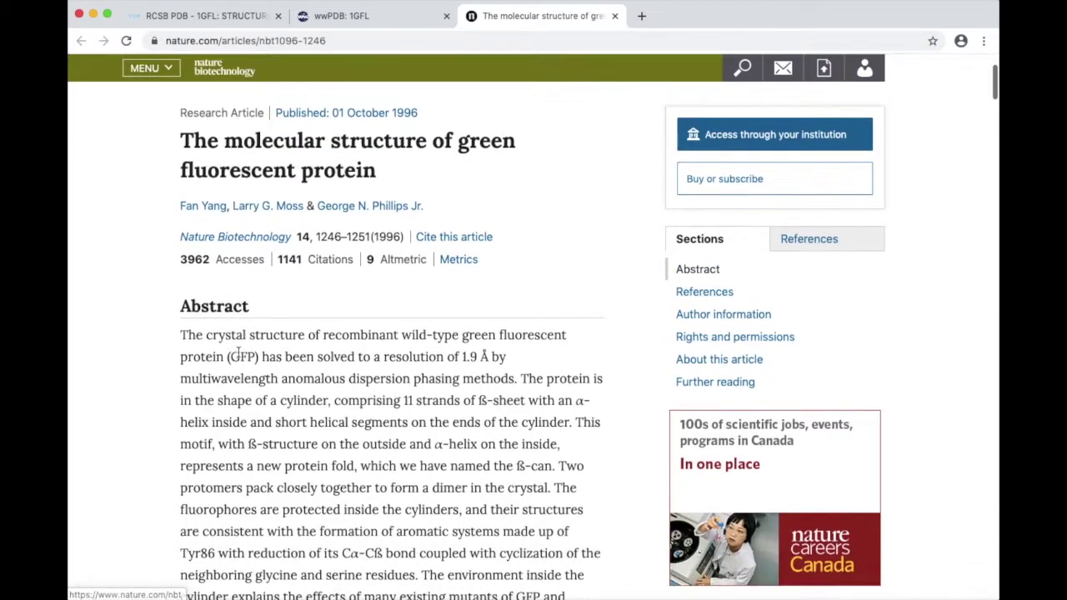
pyautogui.scroll(-10, 238, 353)
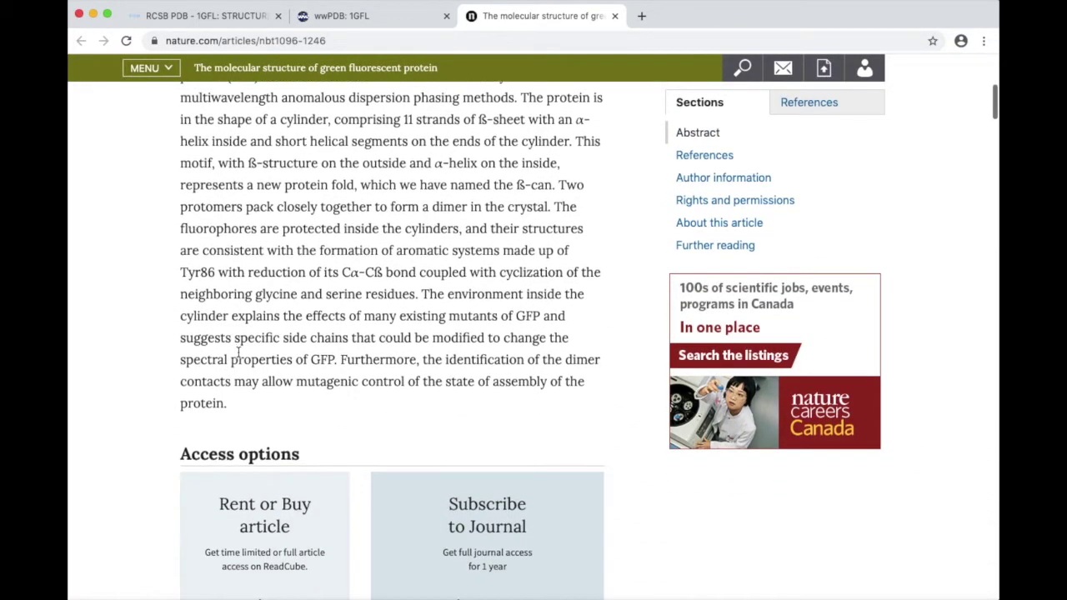
pyautogui.scroll(-5, 239, 353)
pyautogui.scroll(10, 238, 352)
pyautogui.scroll(-6, 238, 352)
pyautogui.scroll(-2, 238, 353)
pyautogui.scroll(14, 278, 108)
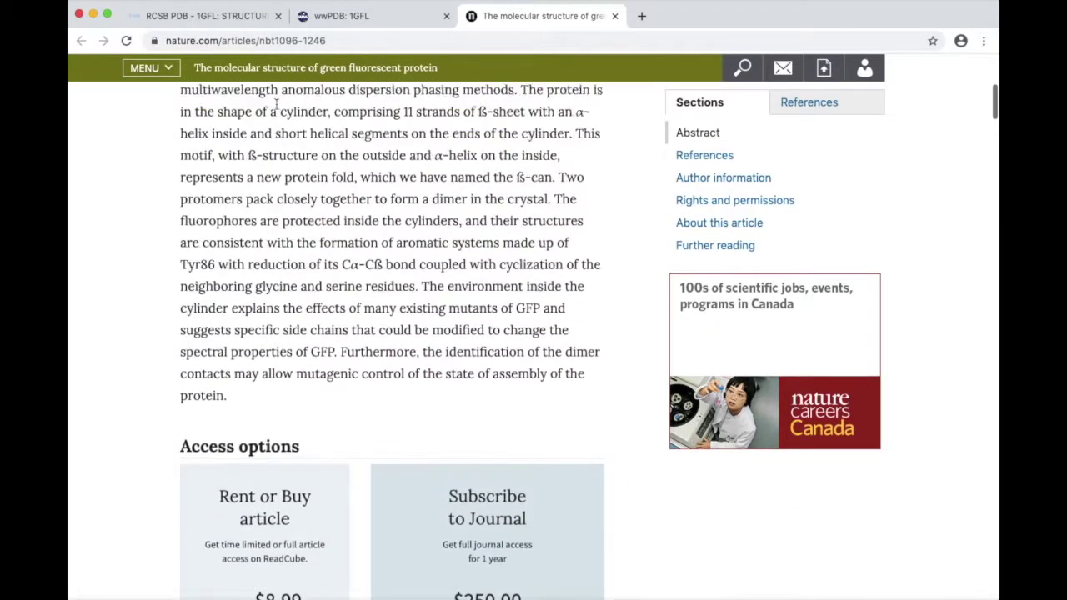
pyautogui.scroll(3, 277, 108)
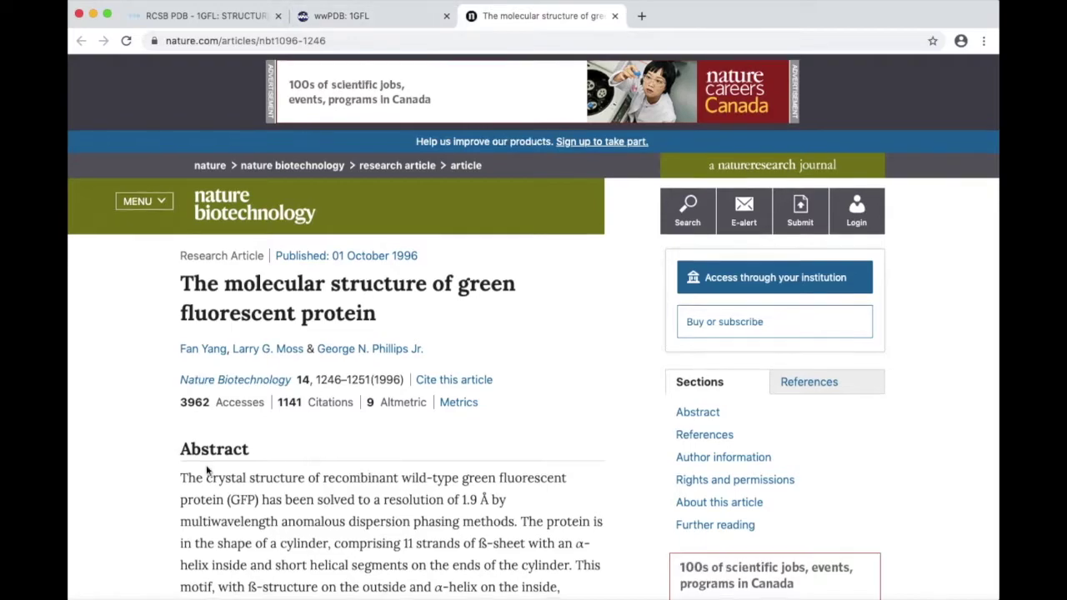
pyautogui.scroll(-3, 207, 471)
pyautogui.scroll(-4, 206, 471)
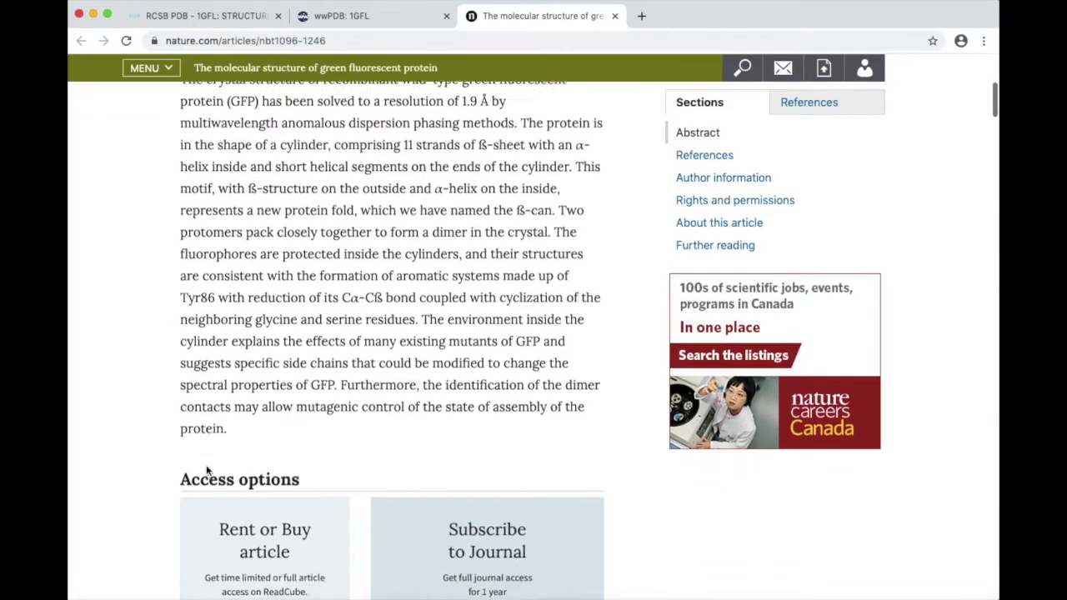
pyautogui.scroll(5, 206, 465)
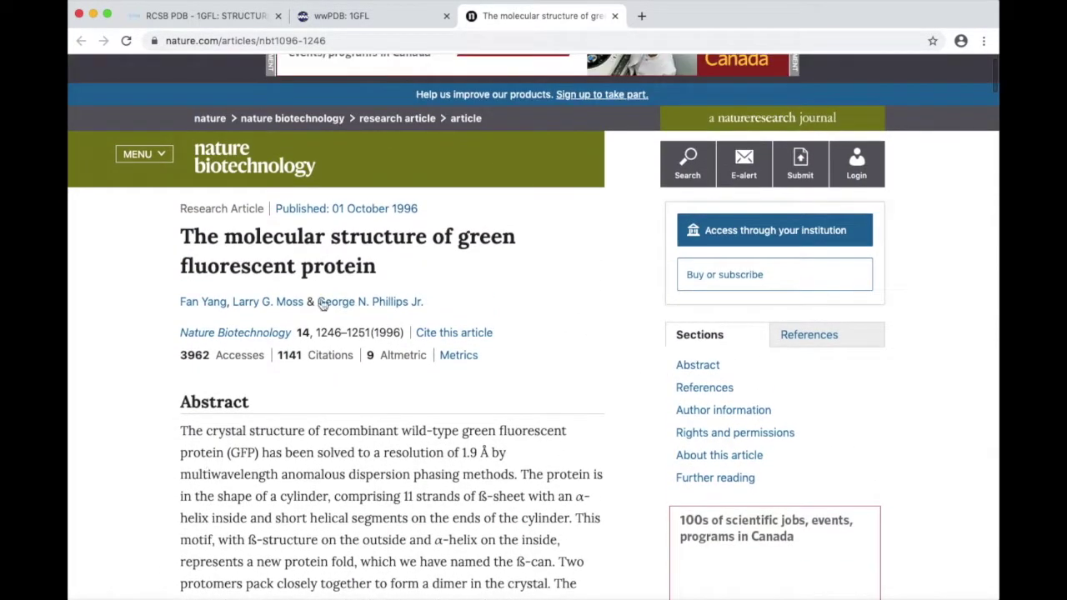
pyautogui.scroll(-1, 342, 373)
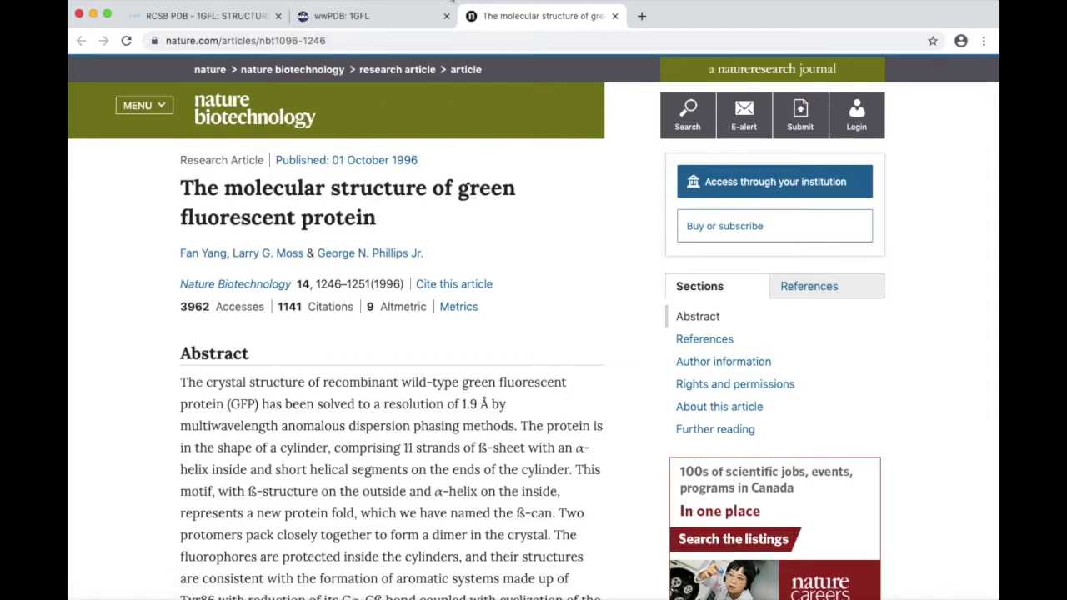
pyautogui.click(614, 16)
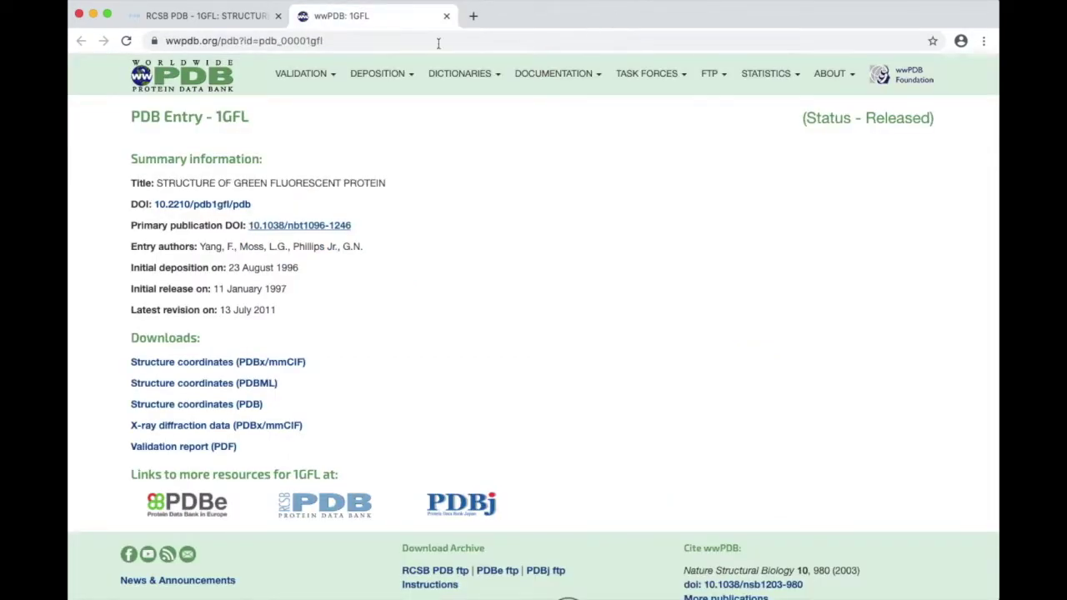
pyautogui.click(446, 16)
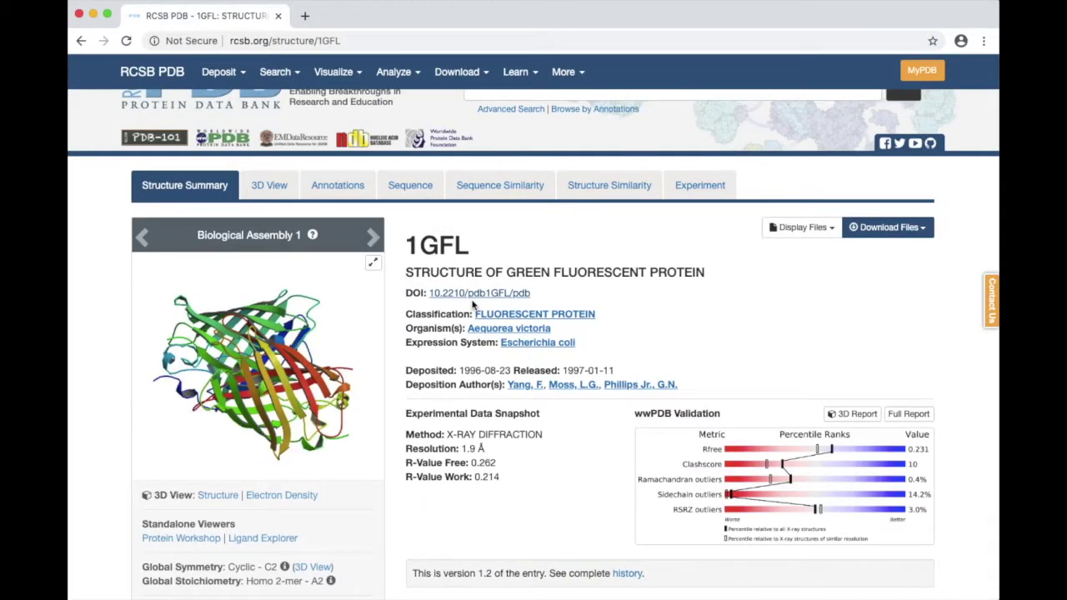
# Download the 1GFL structure file in PDB Format from its structure summary page.
pyautogui.scroll(-3, 250, 475)
pyautogui.scroll(4, 250, 480)
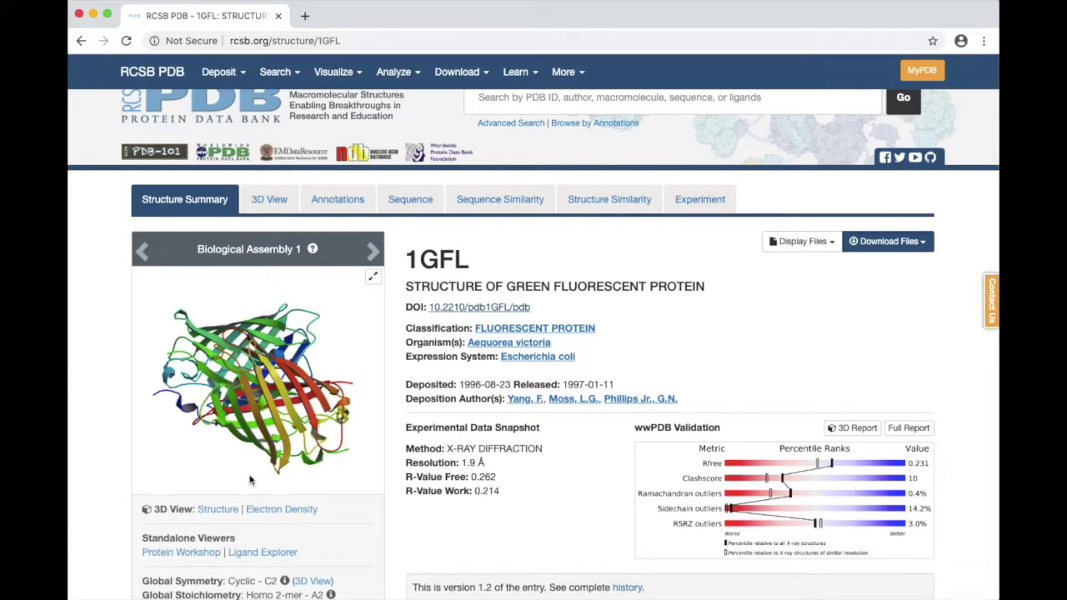
pyautogui.click(920, 251)
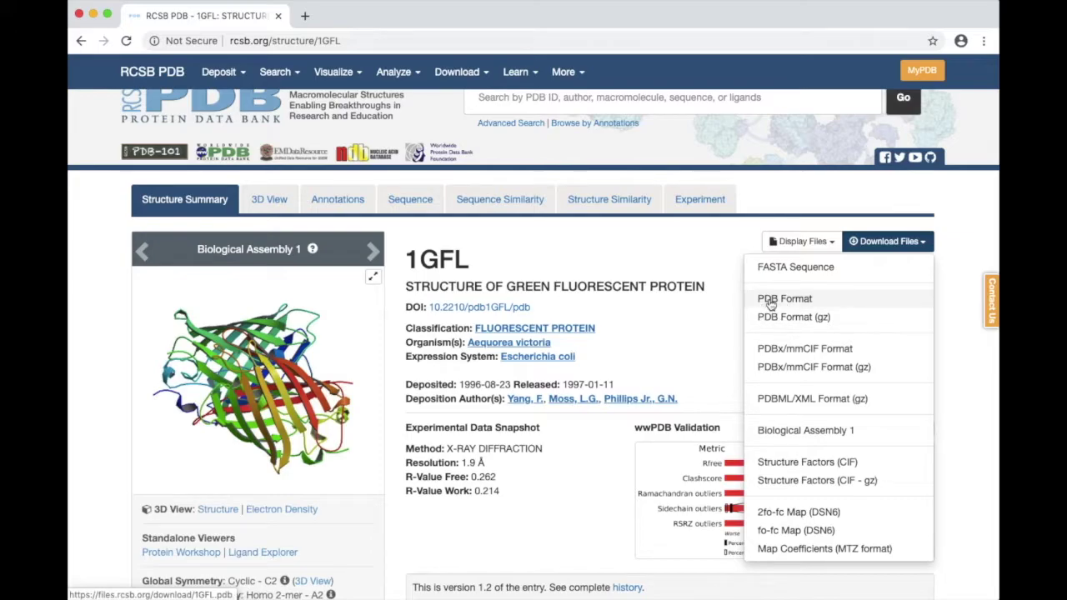
pyautogui.click(770, 305)
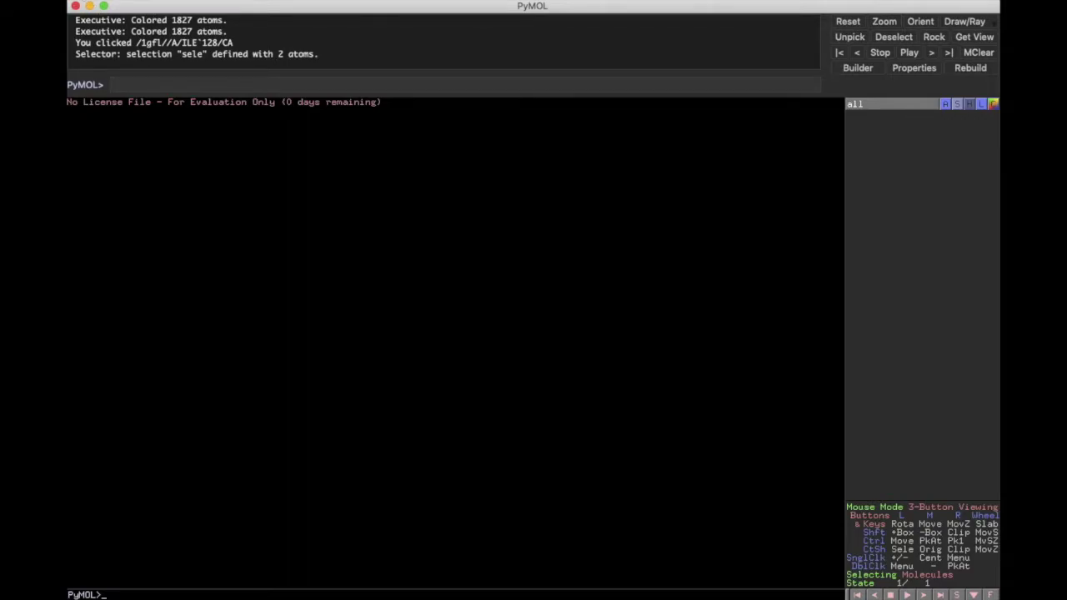
pyautogui.click(79, 0)
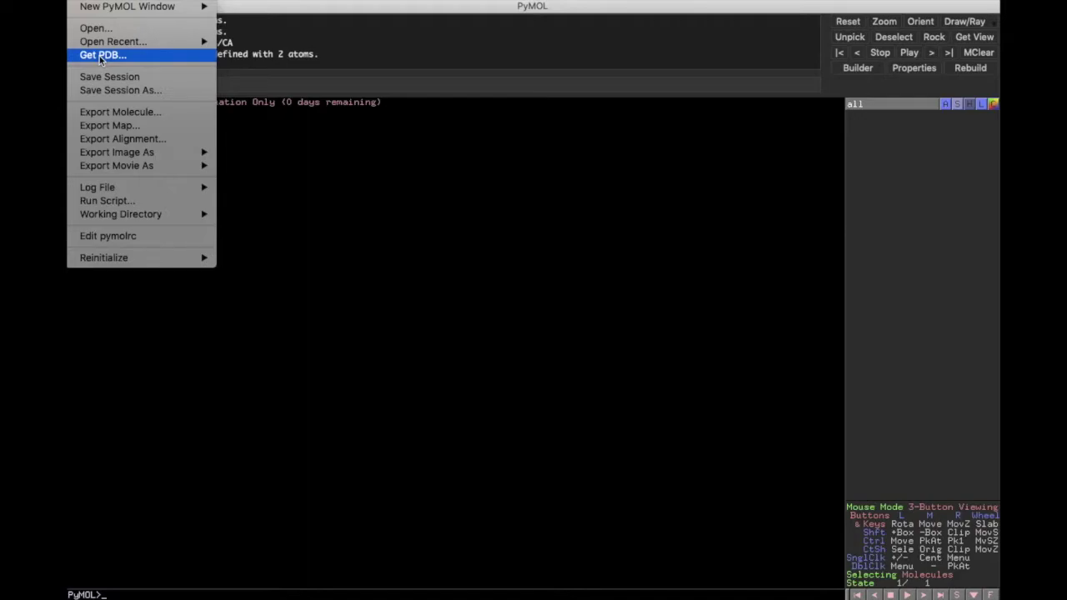
pyautogui.click(100, 56)
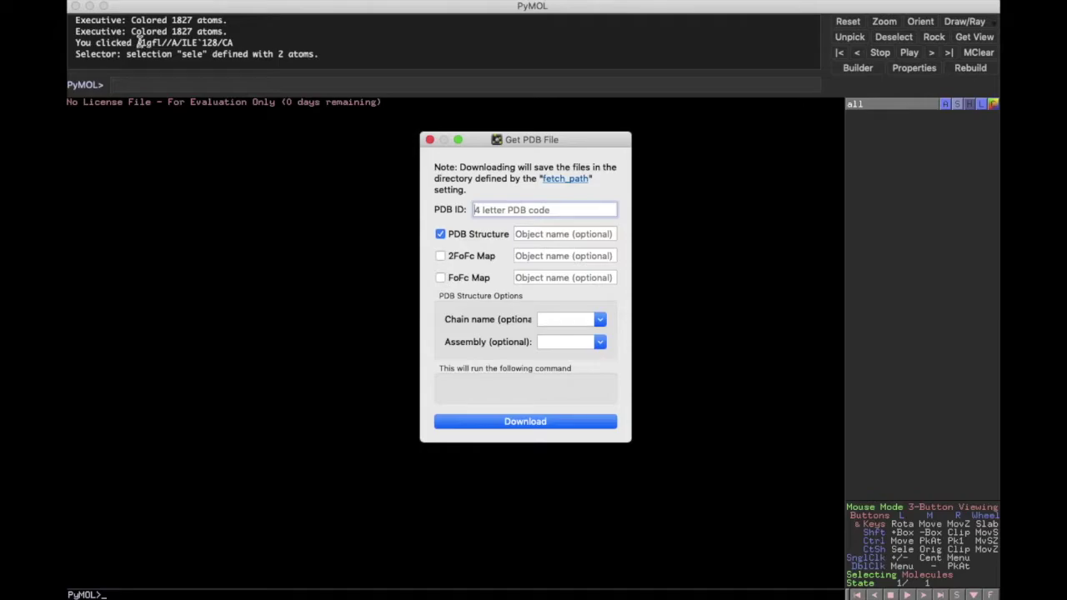
pyautogui.press('Escape')
# Download the structure with PDB ID 1gfl from the Protein Data Bank straight into the PyMOL session.
pyautogui.moveTo(140, 42); pyautogui.dragTo(165, 43)
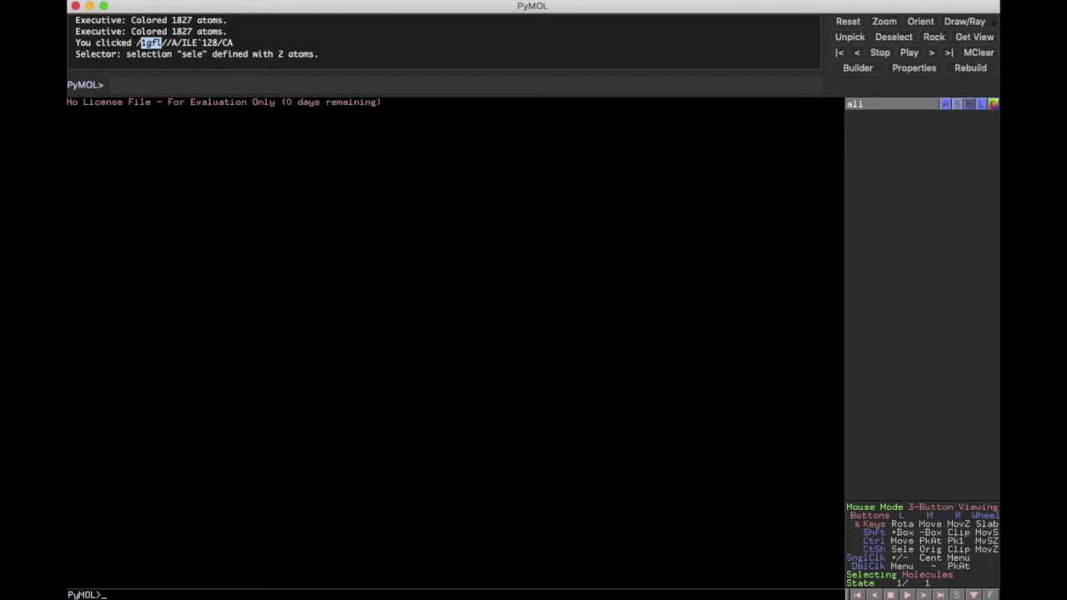
pyautogui.click(90, 0)
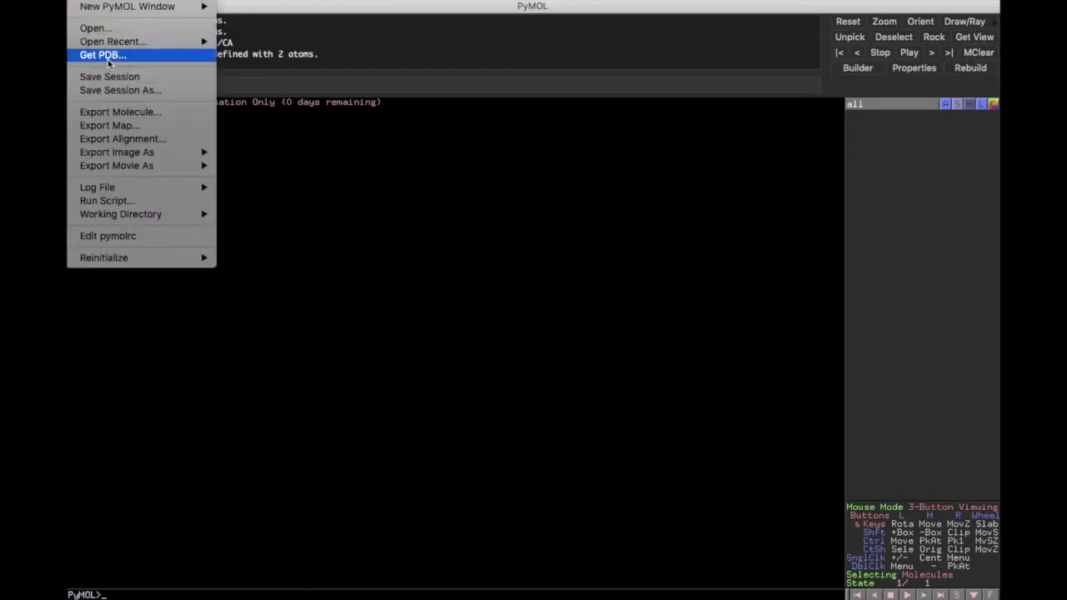
pyautogui.click(104, 55)
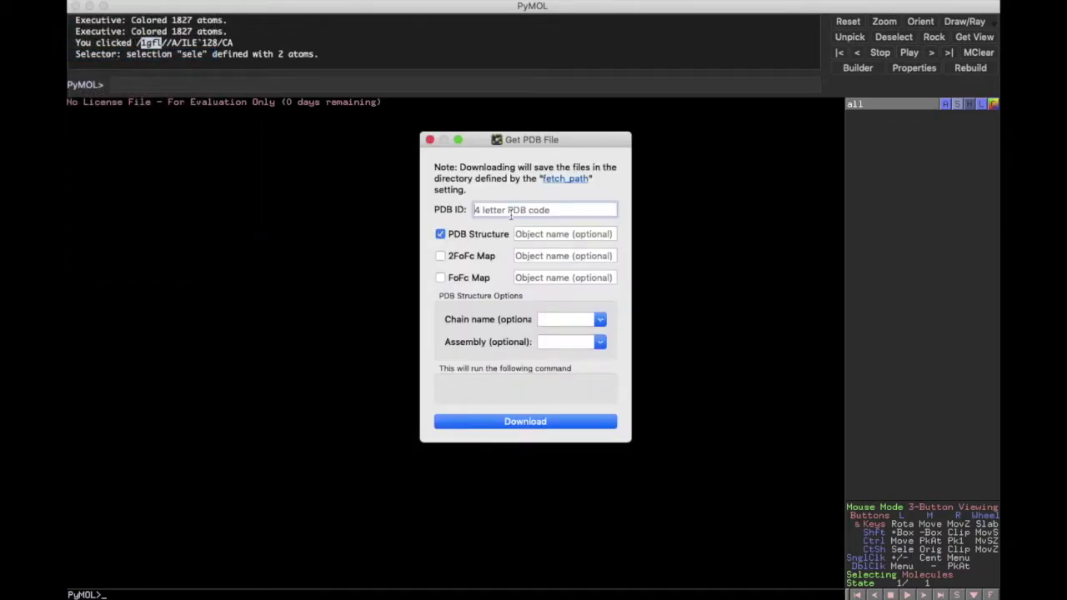
pyautogui.write('1gfl')
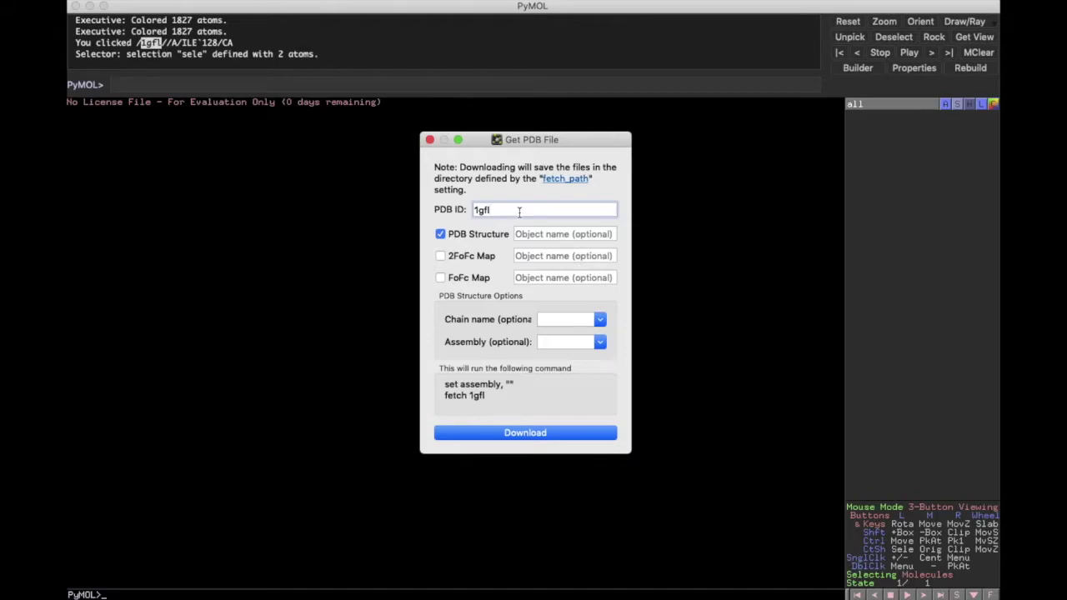
pyautogui.click(517, 435)
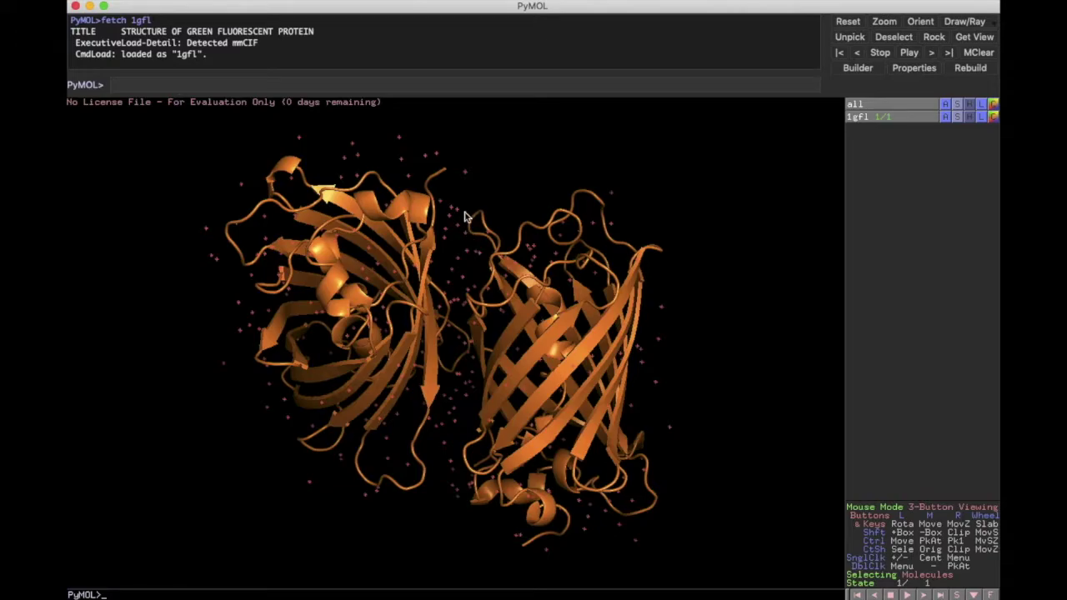
# Rotate the loaded 1gfl structure to examine its two barrel-shaped chains from several angles, and check the file loading commands.
pyautogui.moveTo(470, 224); pyautogui.dragTo(450, 242)
pyautogui.moveTo(434, 401); pyautogui.dragTo(437, 240)
pyautogui.moveTo(421, 357); pyautogui.dragTo(457, 252)
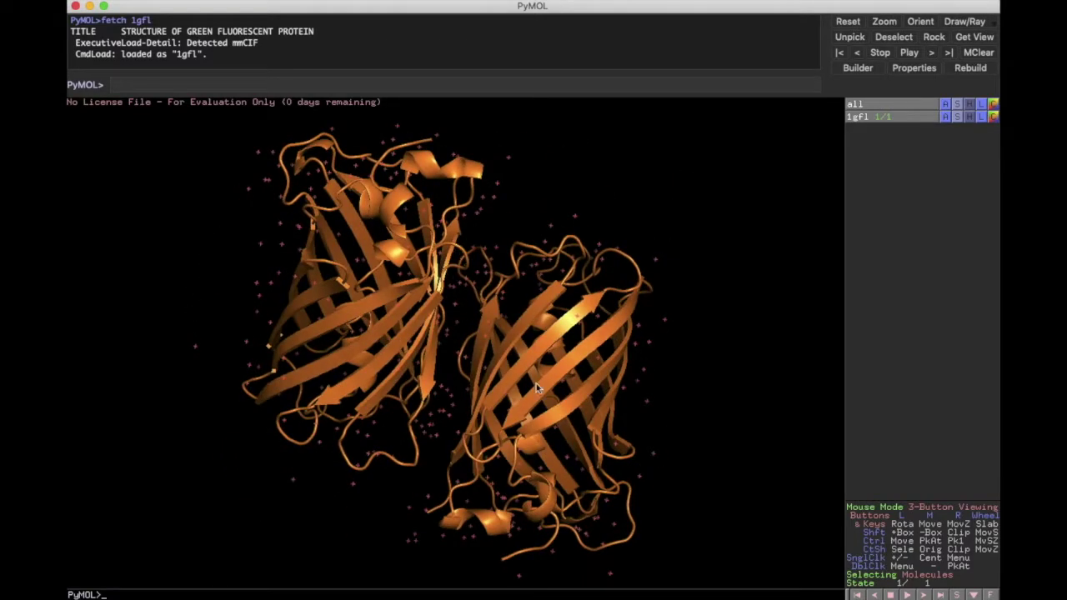
pyautogui.moveTo(540, 389); pyautogui.dragTo(533, 351)
pyautogui.moveTo(386, 248); pyautogui.dragTo(376, 258)
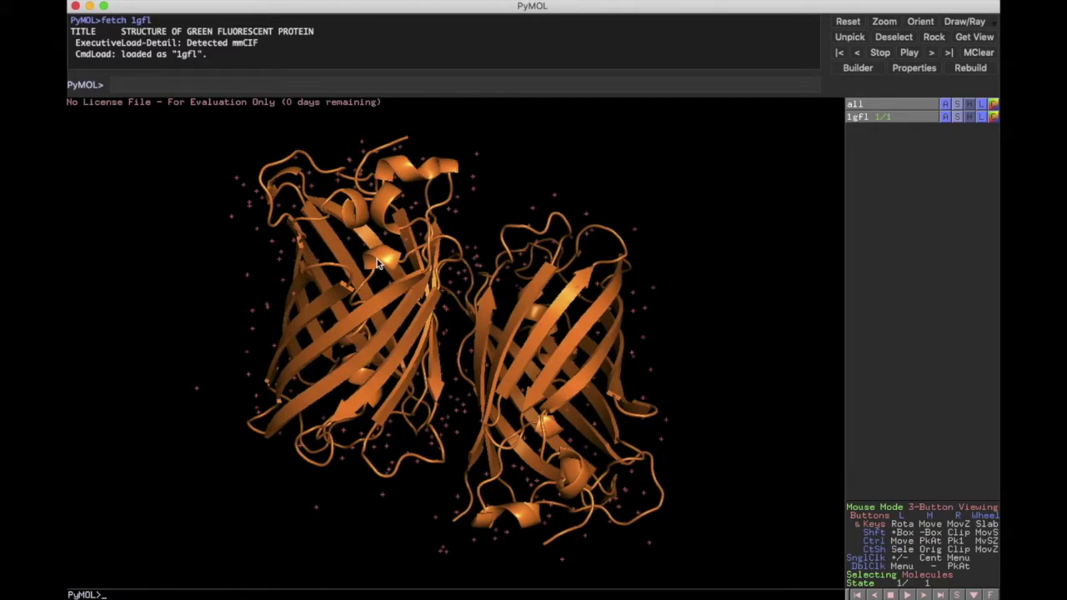
pyautogui.click(85, 1)
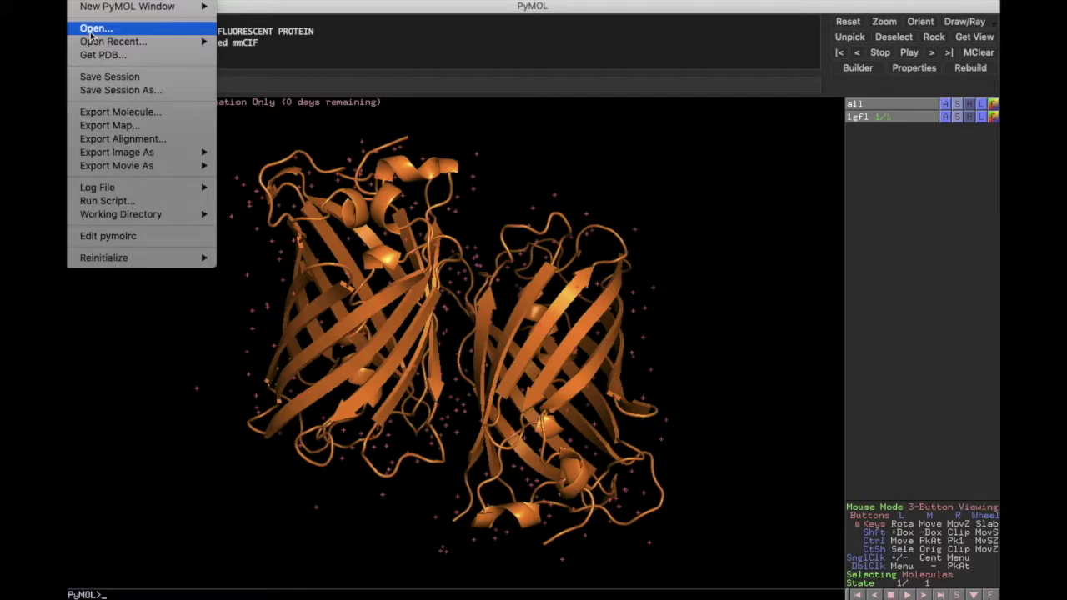
pyautogui.click(311, 242)
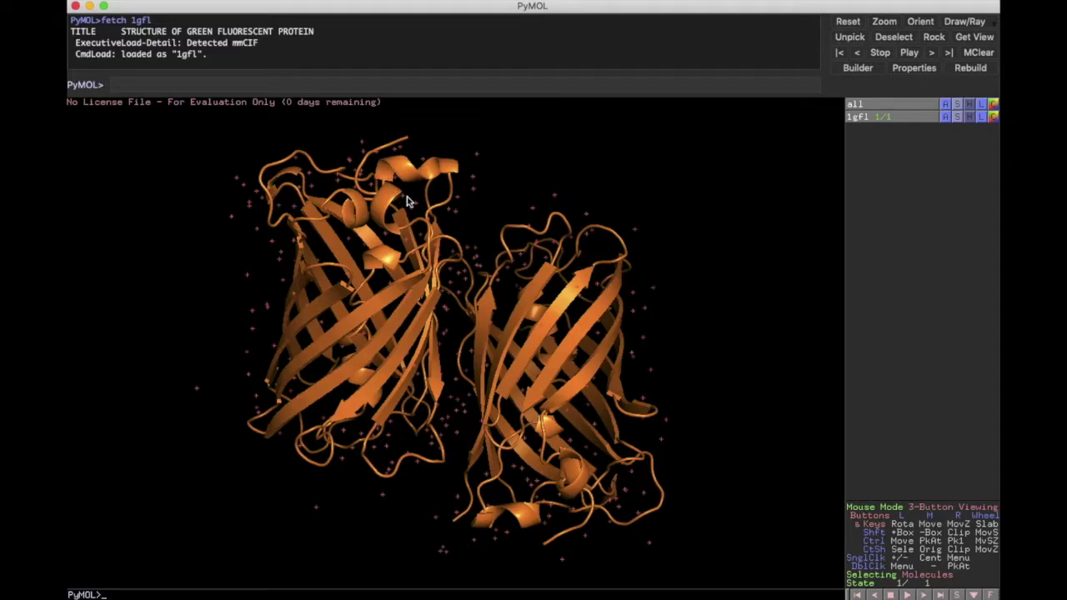
pyautogui.moveTo(411, 211); pyautogui.dragTo(441, 343)
pyautogui.moveTo(339, 238)
pyautogui.mouseDown()
pyautogui.moveTo(303, 288)
pyautogui.moveTo(316, 296)
pyautogui.moveTo(304, 274)
pyautogui.moveTo(353, 243)
pyautogui.mouseUp()
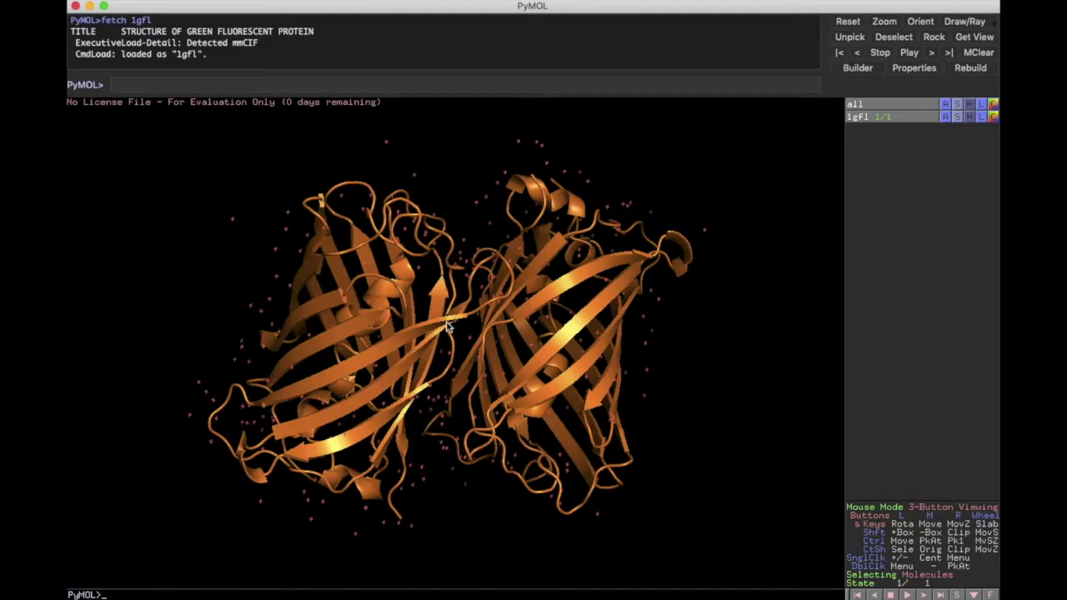
pyautogui.moveTo(445, 329); pyautogui.dragTo(436, 304)
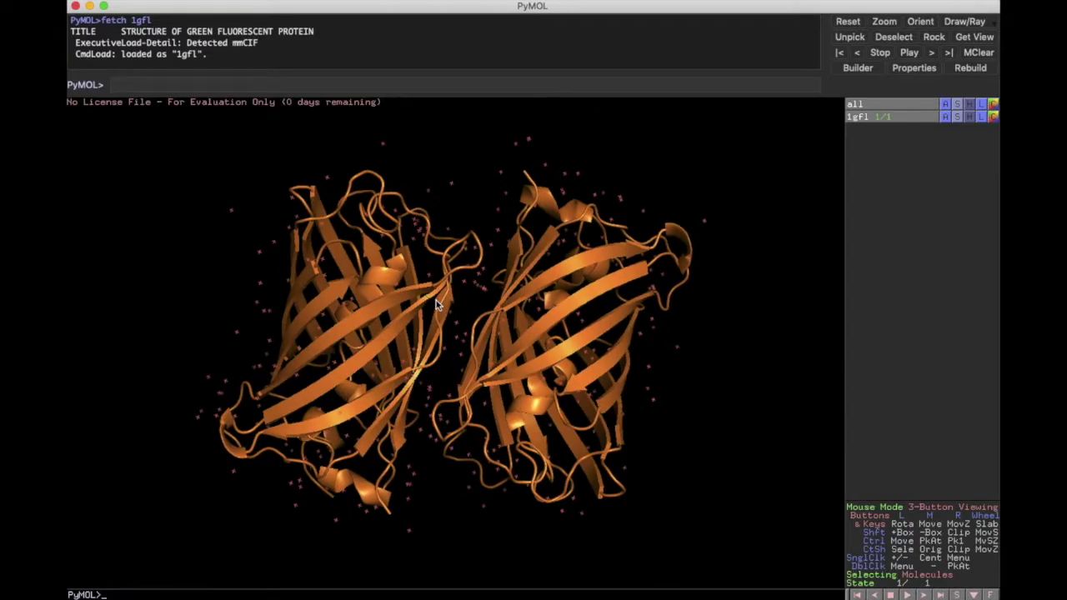
pyautogui.moveTo(457, 281); pyautogui.dragTo(380, 275)
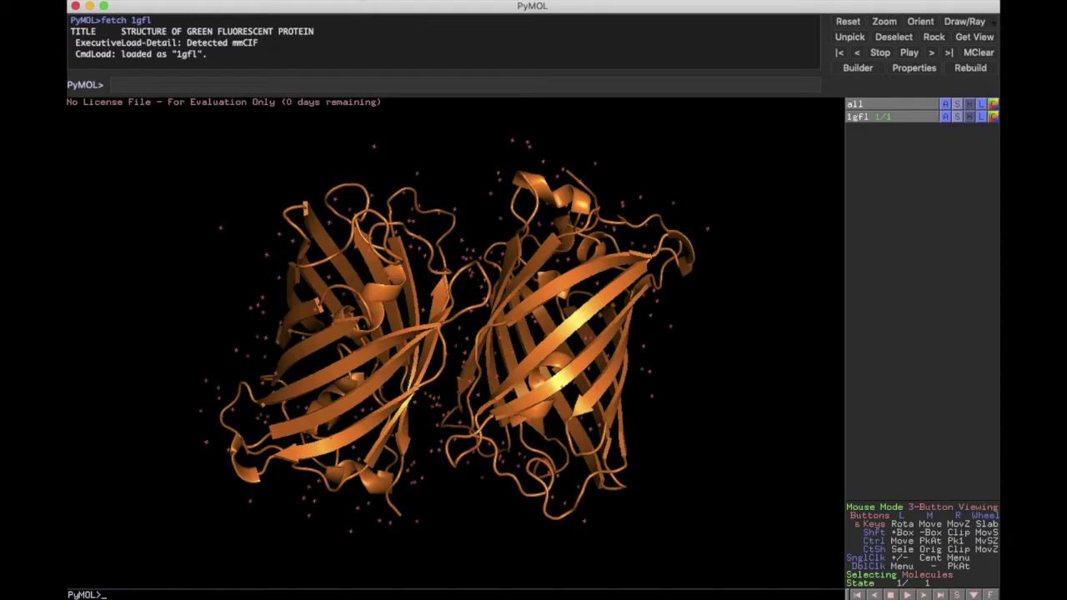
# Look over the available mouse modes and try rotating the protein in 3-Button Viewing mode.
pyautogui.click(359, 0)
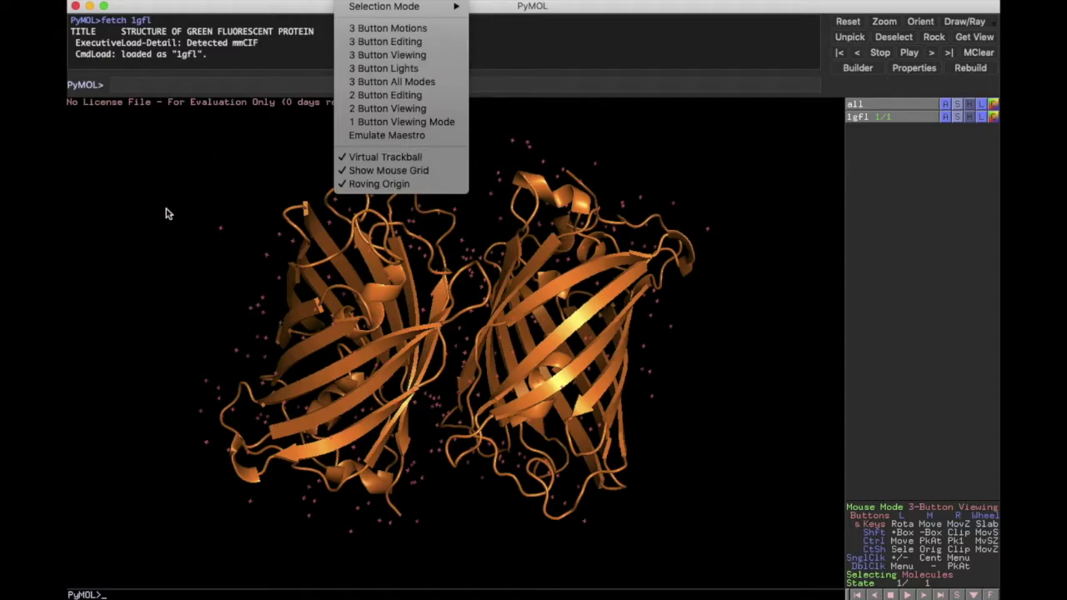
pyautogui.click(226, 232)
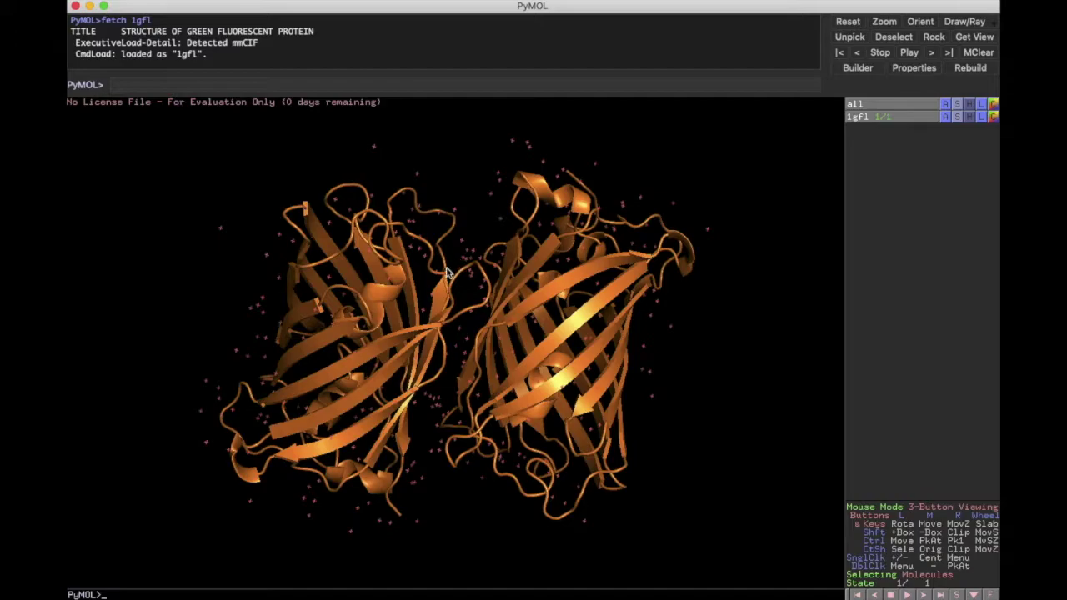
pyautogui.moveTo(445, 259); pyautogui.dragTo(503, 345)
pyautogui.moveTo(502, 419); pyautogui.dragTo(558, 381)
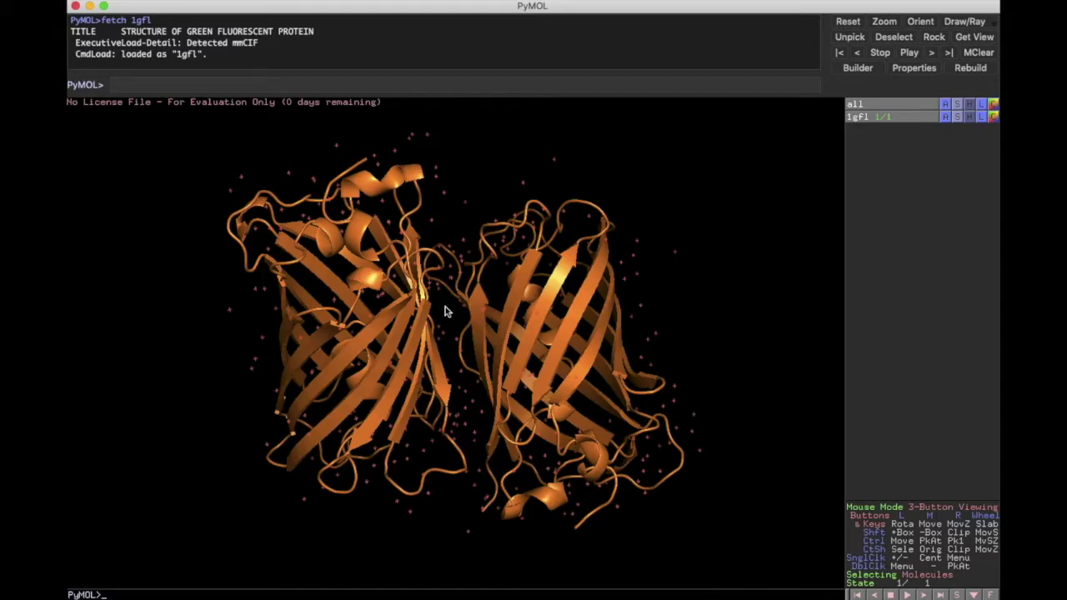
# Zoom in on the gap between the two barrels, zoom far out, and return to a full view of the protein.
pyautogui.scroll(10, 444, 311)
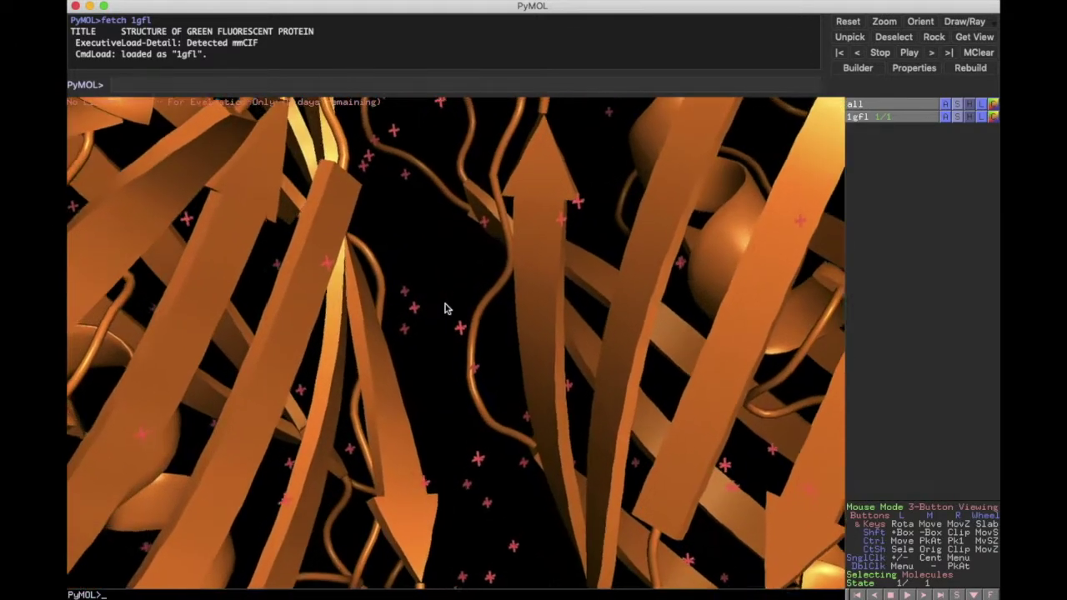
pyautogui.scroll(5, 444, 310)
pyautogui.scroll(-8, 444, 310)
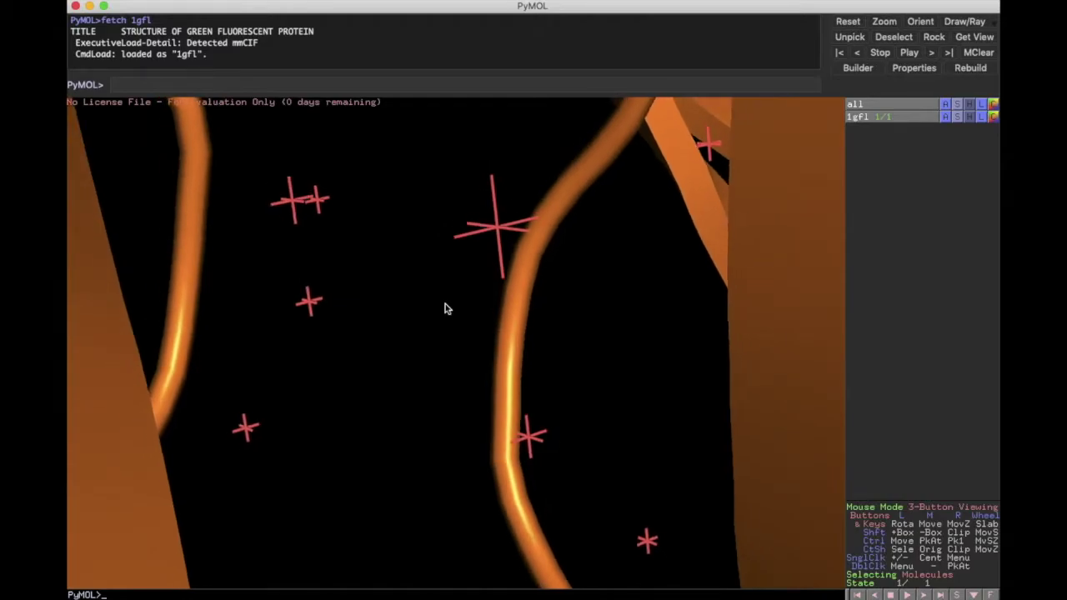
pyautogui.scroll(-15, 445, 309)
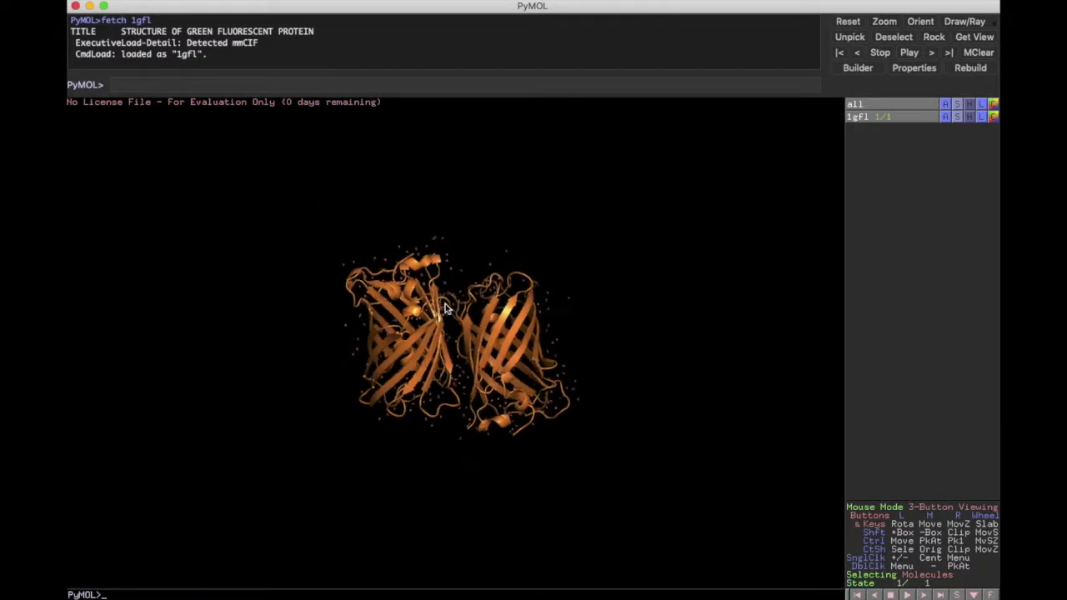
pyautogui.scroll(-8, 444, 309)
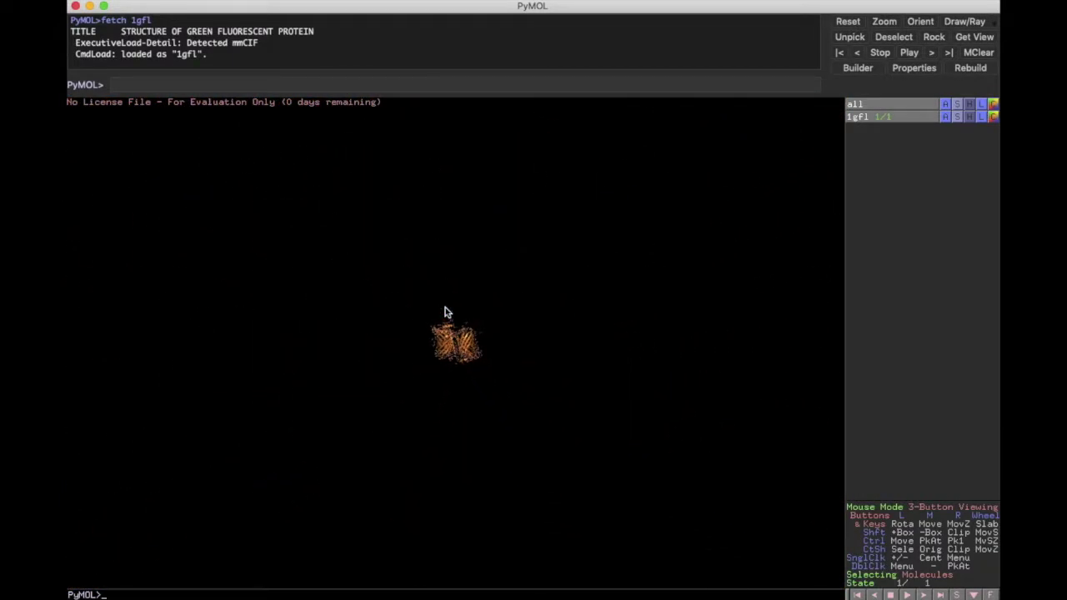
pyautogui.scroll(-4, 454, 351)
pyautogui.moveTo(460, 341); pyautogui.dragTo(446, 382)
pyautogui.scroll(10, 446, 382)
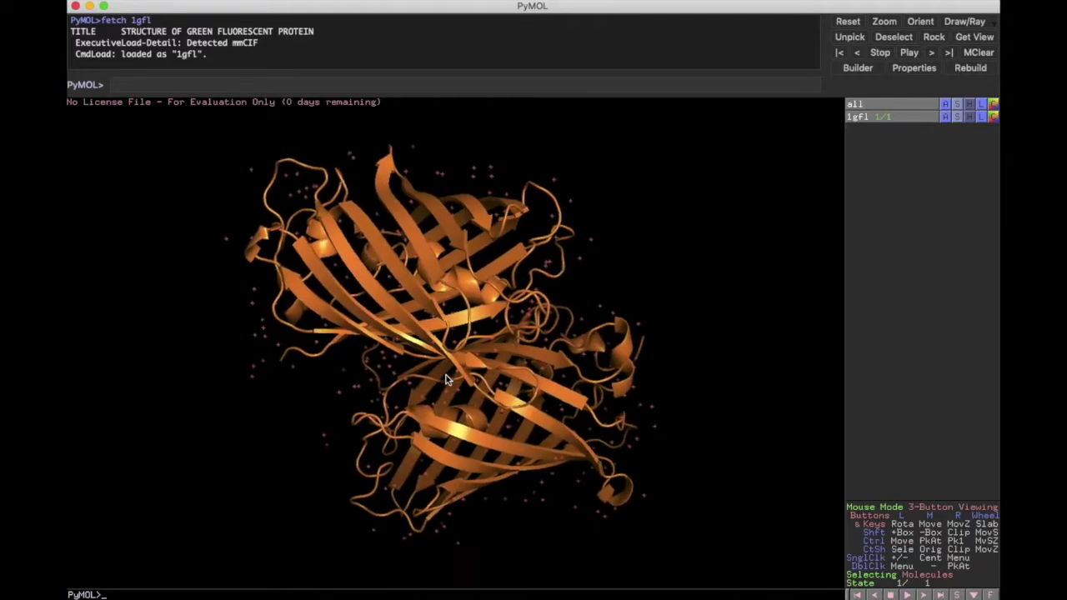
# Rotate the protein, shift it slightly within the view, and enlarge it a little.
pyautogui.moveTo(579, 331); pyautogui.dragTo(464, 442)
pyautogui.moveTo(359, 220); pyautogui.dragTo(630, 361)
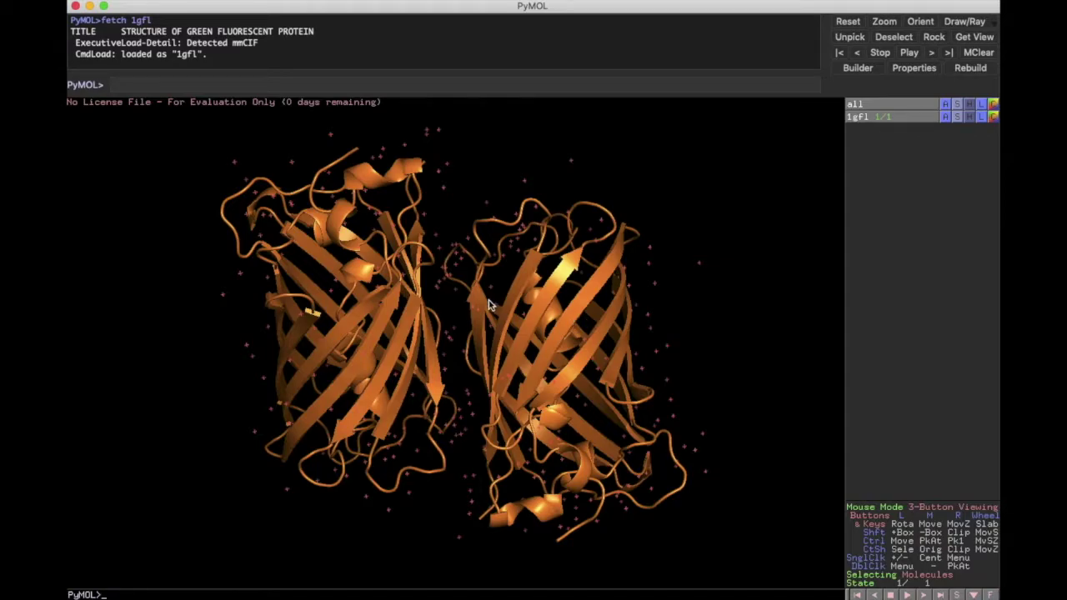
pyautogui.moveTo(452, 316)
pyautogui.mouseDown(button='middle')
pyautogui.moveTo(627, 339)
pyautogui.moveTo(554, 325)
pyautogui.moveTo(283, 341)
pyautogui.moveTo(481, 252)
pyautogui.moveTo(448, 363)
pyautogui.moveTo(459, 317)
pyautogui.moveTo(455, 324)
pyautogui.moveTo(488, 322)
pyautogui.moveTo(469, 314)
pyautogui.moveTo(484, 316)
pyautogui.moveTo(442, 340)
pyautogui.moveTo(486, 326)
pyautogui.moveTo(431, 326)
pyautogui.moveTo(465, 330)
pyautogui.moveTo(452, 317)
pyautogui.moveTo(436, 353)
pyautogui.moveTo(481, 312)
pyautogui.moveTo(528, 298)
pyautogui.moveTo(474, 317)
pyautogui.moveTo(386, 309)
pyautogui.moveTo(478, 314)
pyautogui.moveTo(464, 332)
pyautogui.mouseUp(button='middle')
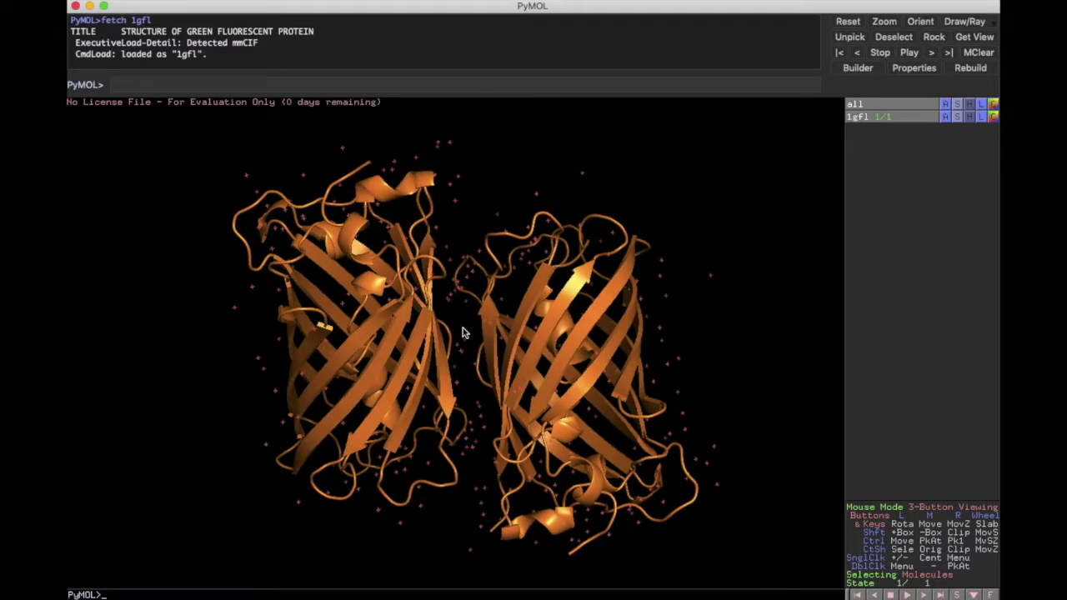
pyautogui.moveTo(447, 407); pyautogui.dragTo(371, 386)
pyautogui.moveTo(569, 287); pyautogui.dragTo(334, 375)
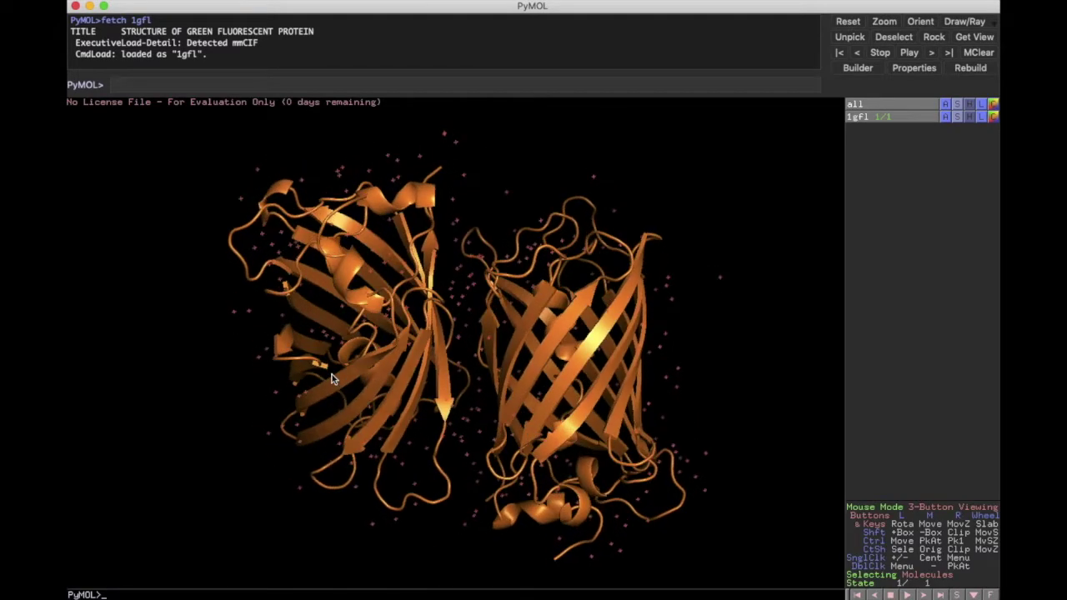
pyautogui.moveTo(505, 336); pyautogui.dragTo(504, 339, button='right')
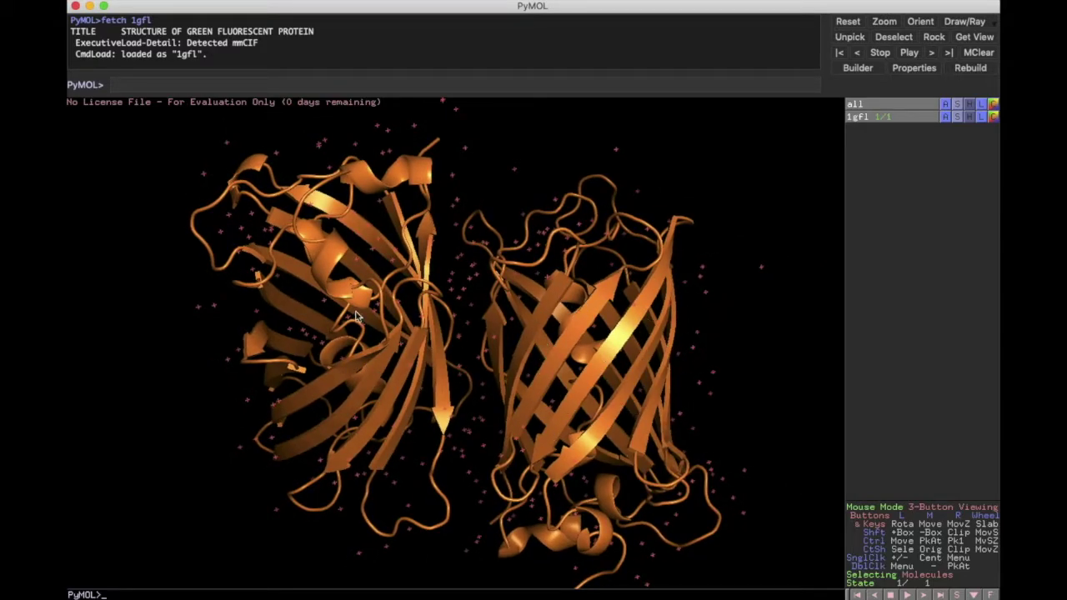
# Turn the enlarged protein about its axes to examine the strands and inner helices of both barrels.
pyautogui.moveTo(359, 292); pyautogui.dragTo(366, 419)
pyautogui.moveTo(357, 360); pyautogui.dragTo(550, 319)
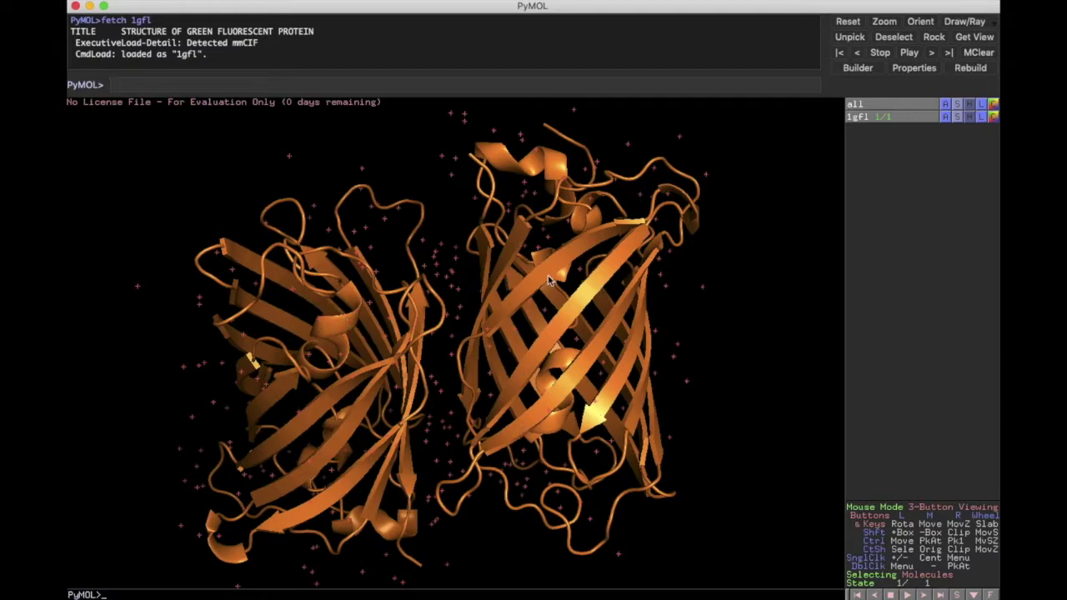
pyautogui.moveTo(529, 267)
pyautogui.mouseDown()
pyautogui.moveTo(539, 351)
pyautogui.moveTo(514, 275)
pyautogui.mouseUp()
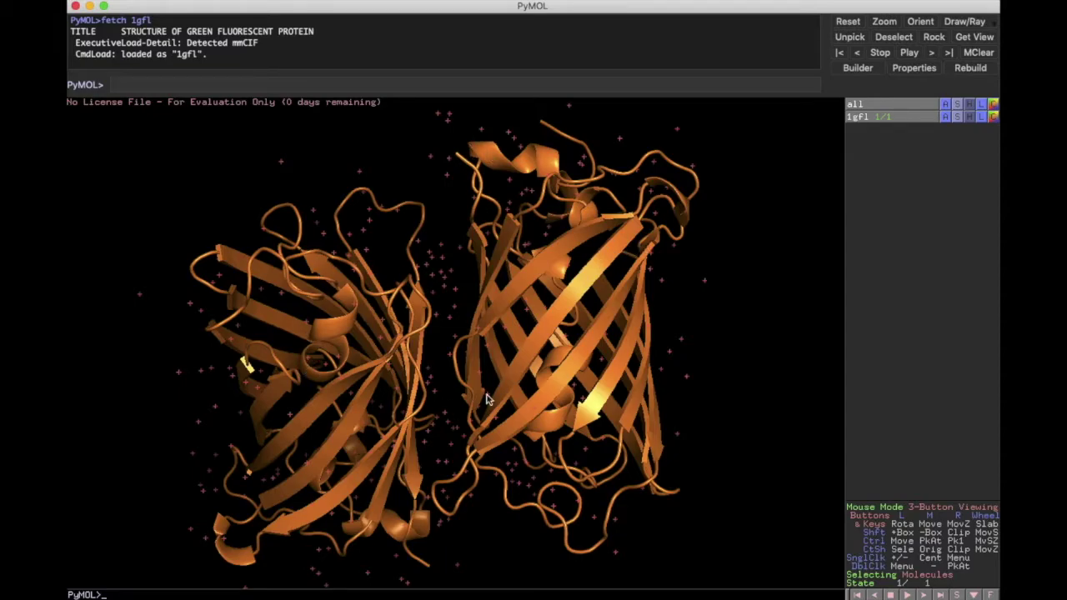
pyautogui.moveTo(549, 316); pyautogui.dragTo(594, 340)
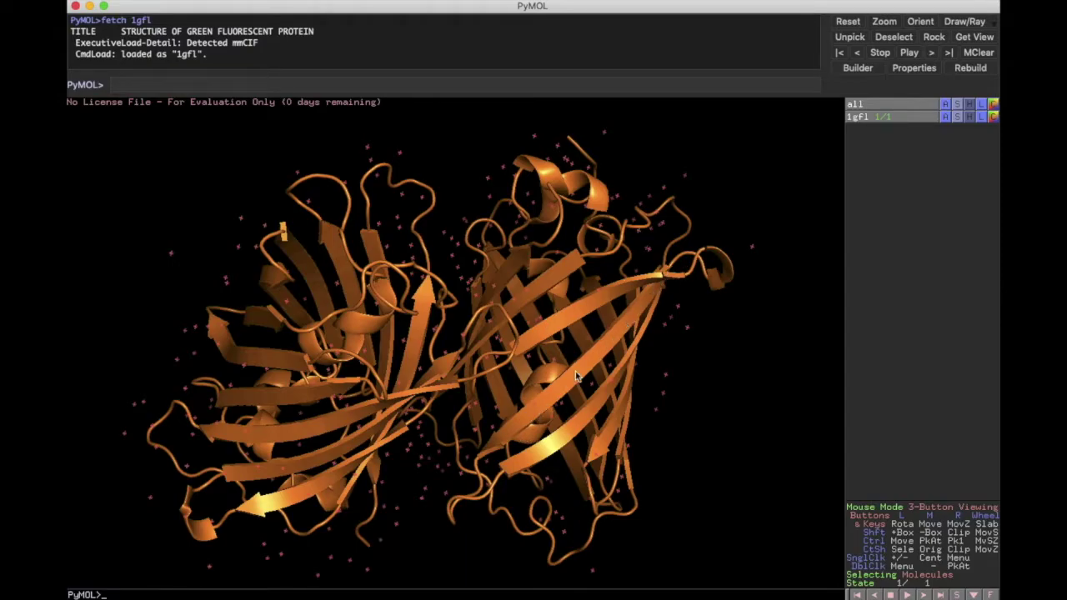
pyautogui.moveTo(624, 365); pyautogui.dragTo(567, 350)
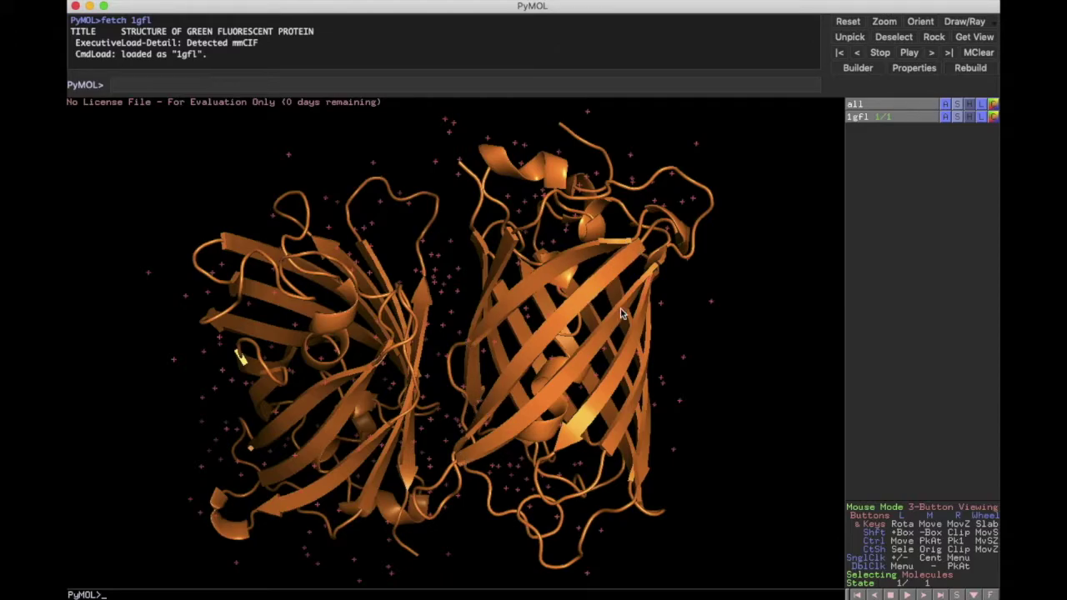
pyautogui.moveTo(598, 347); pyautogui.dragTo(543, 341)
pyautogui.moveTo(642, 283); pyautogui.dragTo(584, 288)
pyautogui.moveTo(597, 403); pyautogui.dragTo(537, 384)
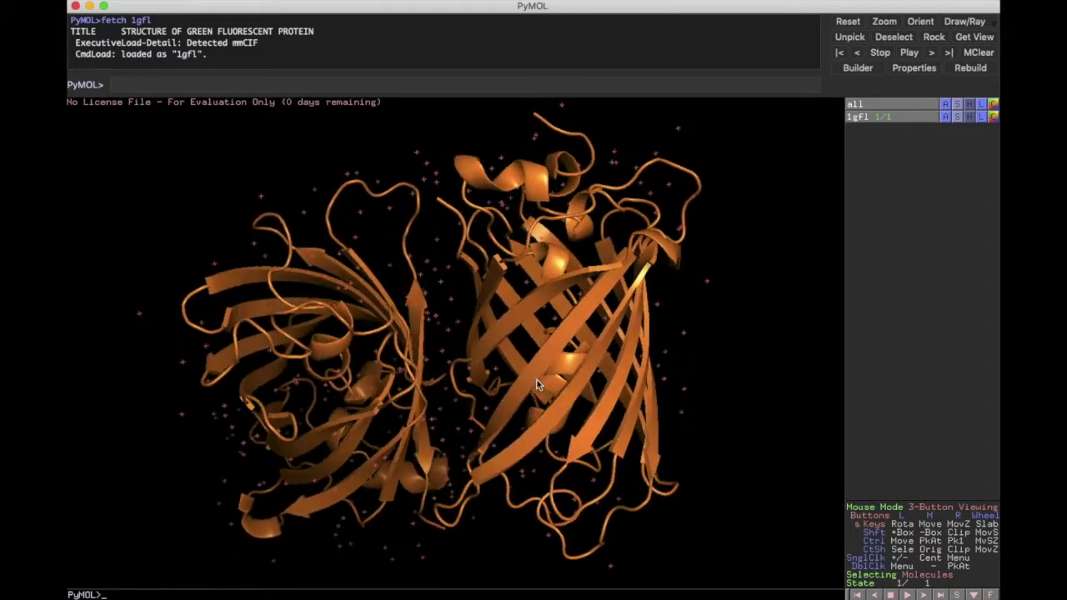
pyautogui.moveTo(456, 230); pyautogui.dragTo(448, 344)
pyautogui.moveTo(451, 416); pyautogui.dragTo(435, 342)
pyautogui.moveTo(436, 389); pyautogui.dragTo(431, 317)
pyautogui.moveTo(397, 417); pyautogui.dragTo(345, 432)
pyautogui.moveTo(440, 275); pyautogui.dragTo(400, 310)
pyautogui.moveTo(566, 330); pyautogui.dragTo(534, 324)
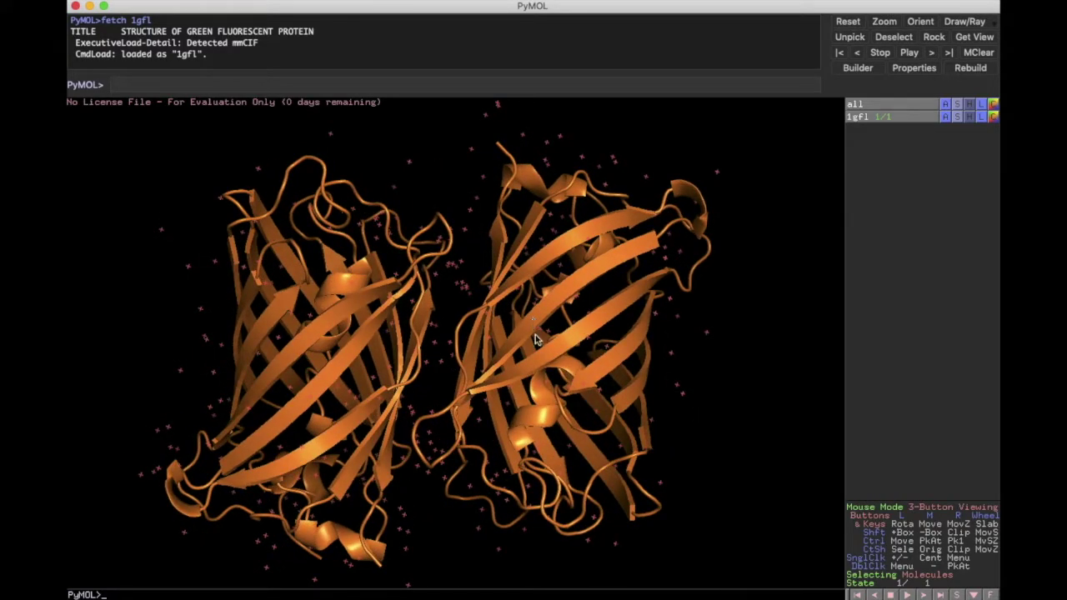
pyautogui.moveTo(588, 341); pyautogui.dragTo(608, 352)
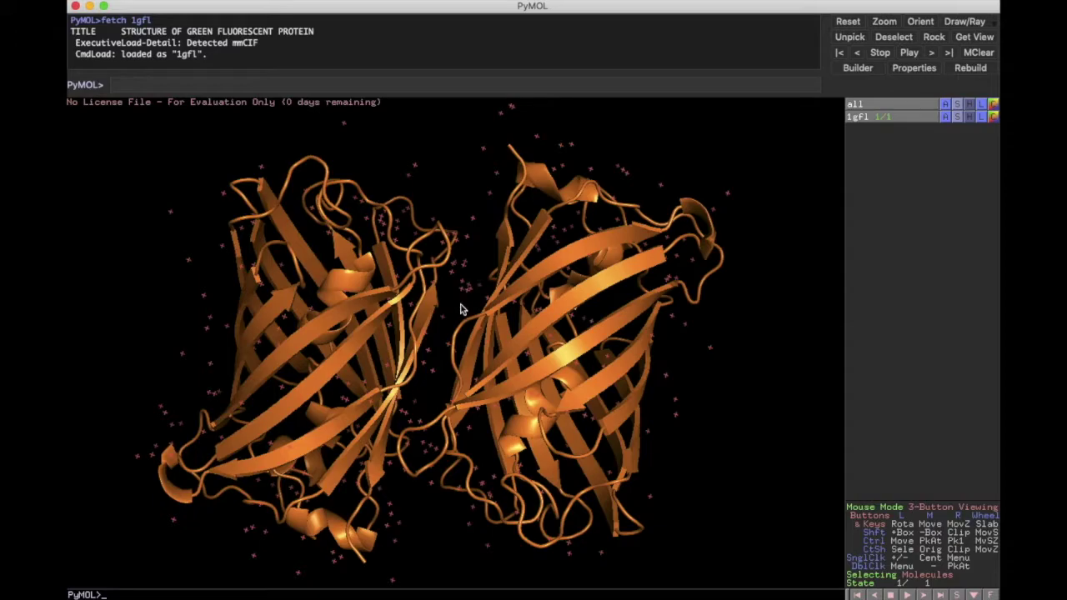
# Inspect the loops and water molecules between the two barrels up close, and return to a wider view.
pyautogui.keyDown('ctrl'); pyautogui.scroll(10, 464, 304); pyautogui.keyUp('ctrl')
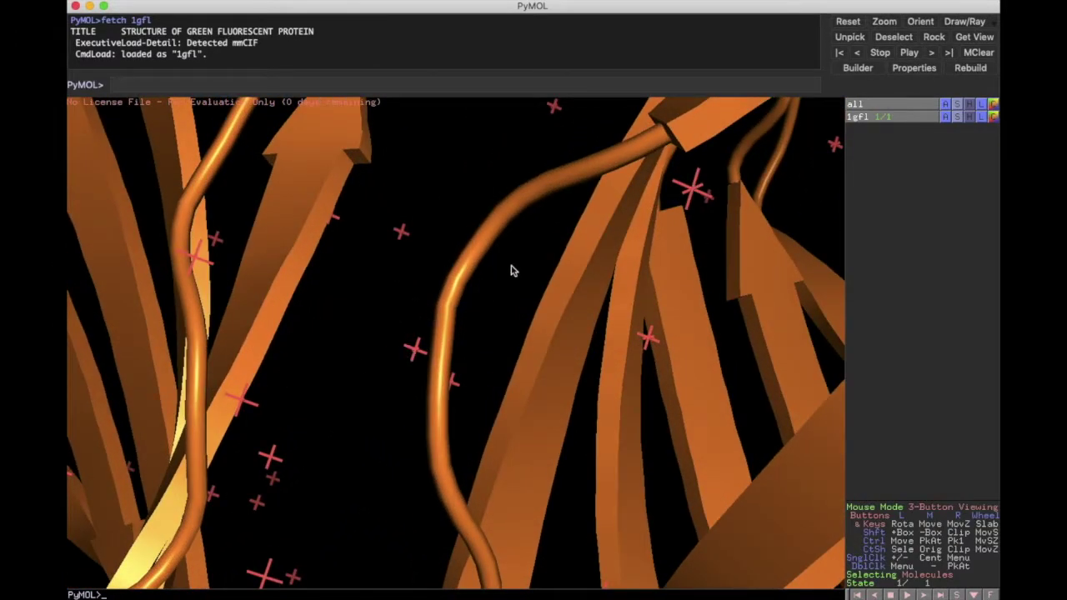
pyautogui.keyDown('ctrl'); pyautogui.scroll(-10, 510, 269); pyautogui.keyUp('ctrl')
pyautogui.keyDown('ctrl'); pyautogui.scroll(-10, 511, 270); pyautogui.keyUp('ctrl')
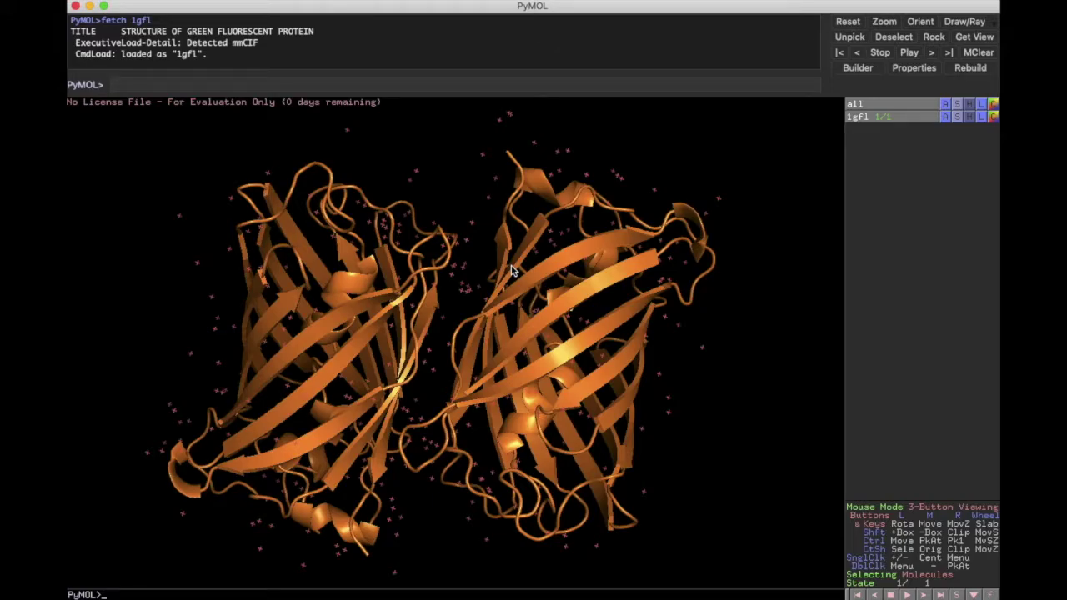
pyautogui.scroll(10, 513, 271)
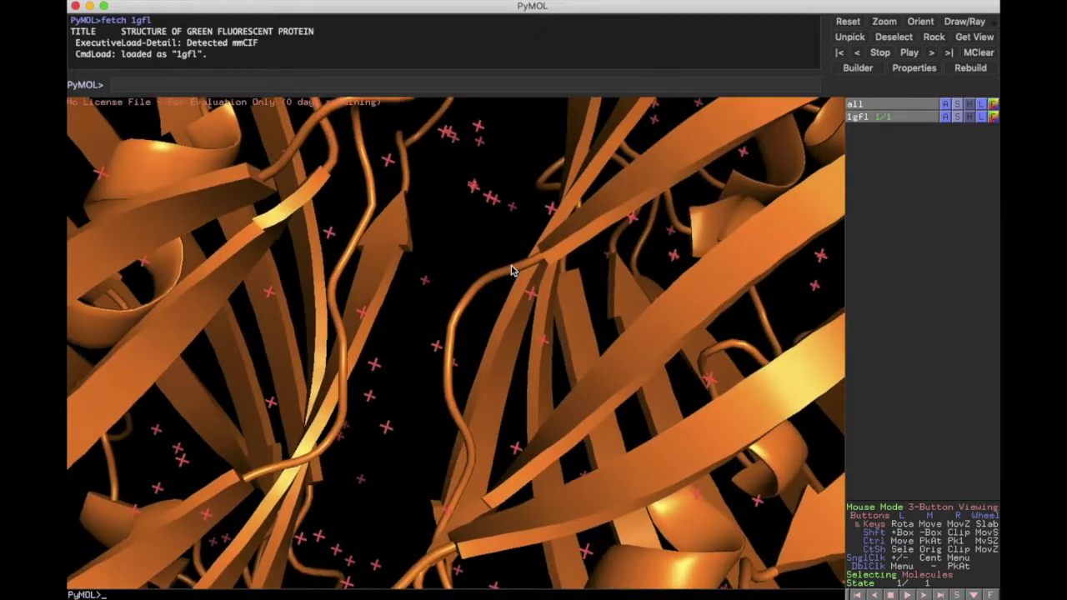
pyautogui.scroll(1, 513, 271)
pyautogui.moveTo(478, 180); pyautogui.dragTo(470, 250)
pyautogui.scroll(-10, 469, 256)
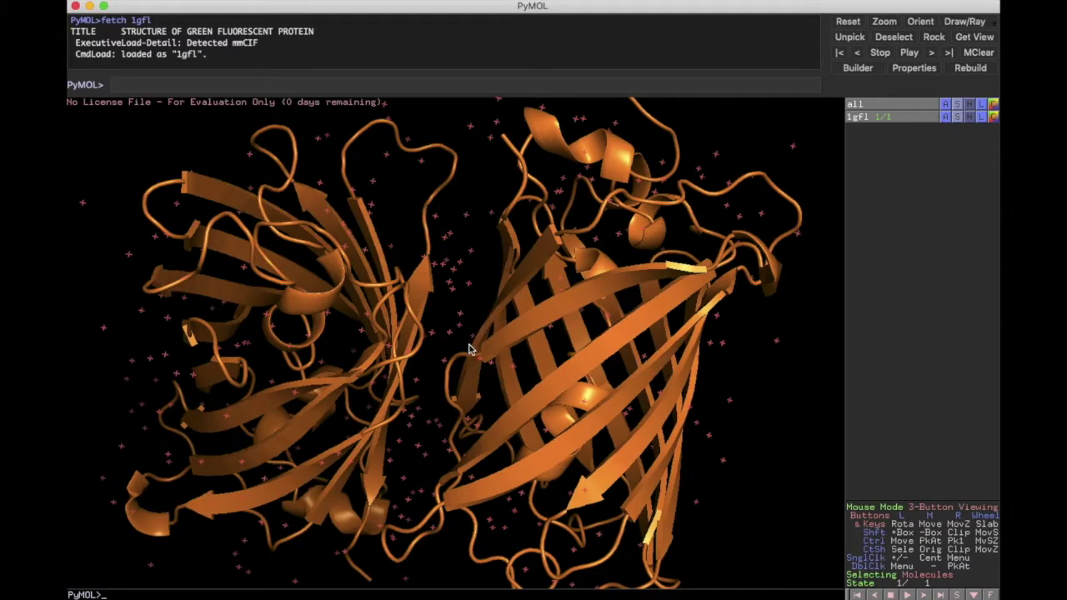
# Zoom out from the protein and rotate it to examine both barrels from several angles.
pyautogui.moveTo(469, 350); pyautogui.dragTo(451, 298, button='right')
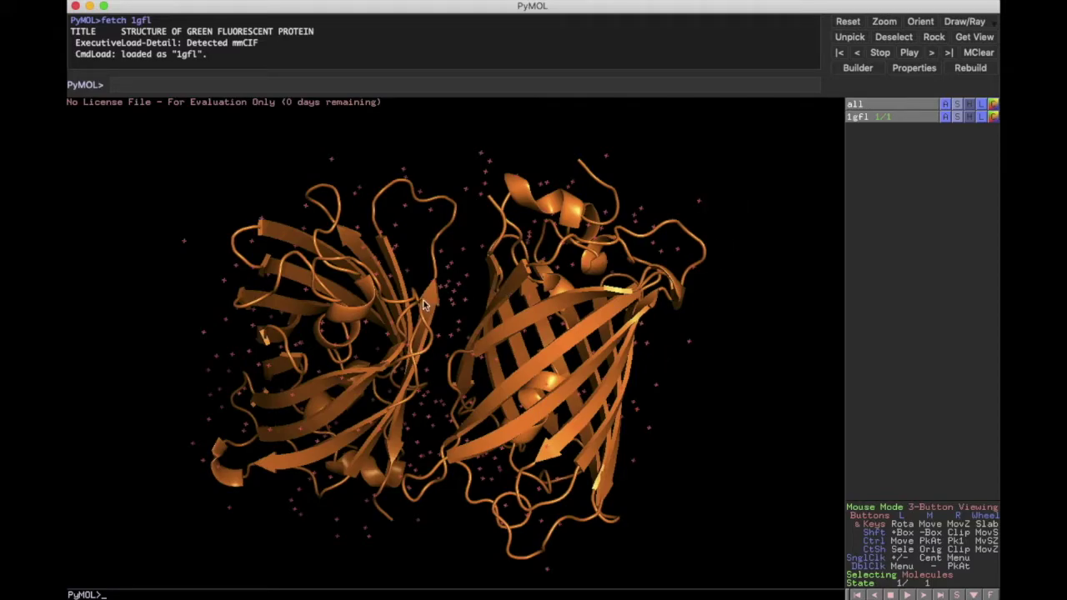
pyautogui.moveTo(627, 448); pyautogui.dragTo(629, 436)
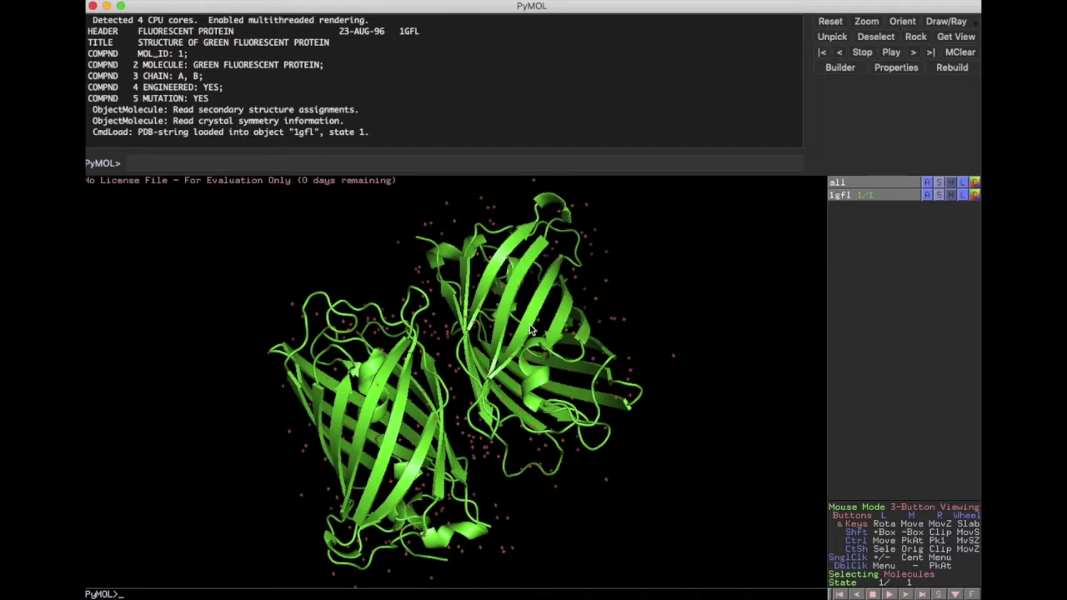
pyautogui.moveTo(530, 335); pyautogui.dragTo(490, 368)
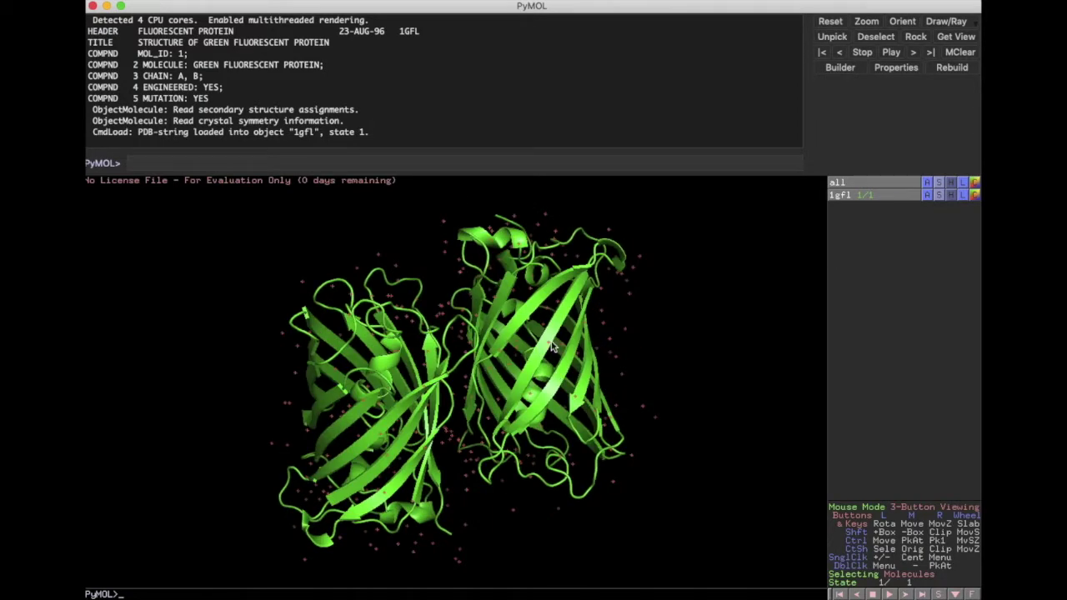
pyautogui.moveTo(556, 347); pyautogui.dragTo(553, 368)
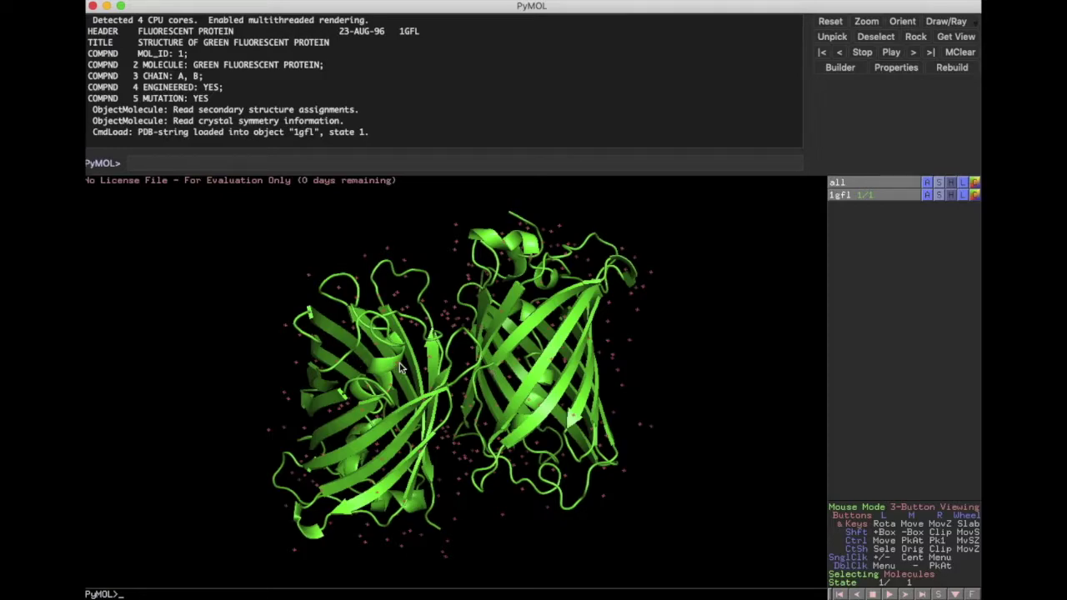
pyautogui.moveTo(492, 318); pyautogui.dragTo(582, 380)
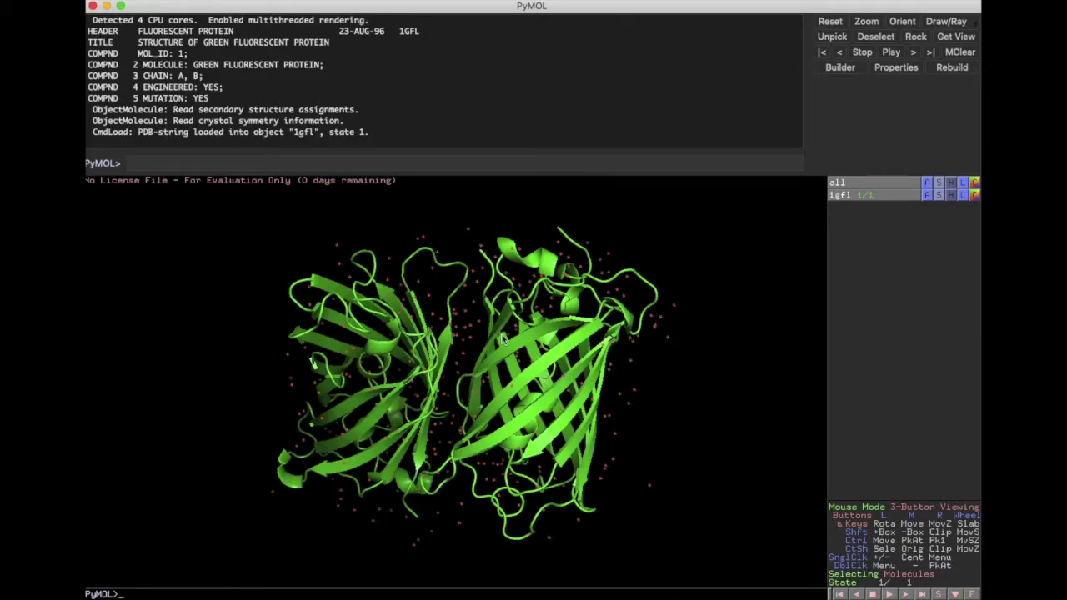
pyautogui.moveTo(444, 378); pyautogui.dragTo(465, 381)
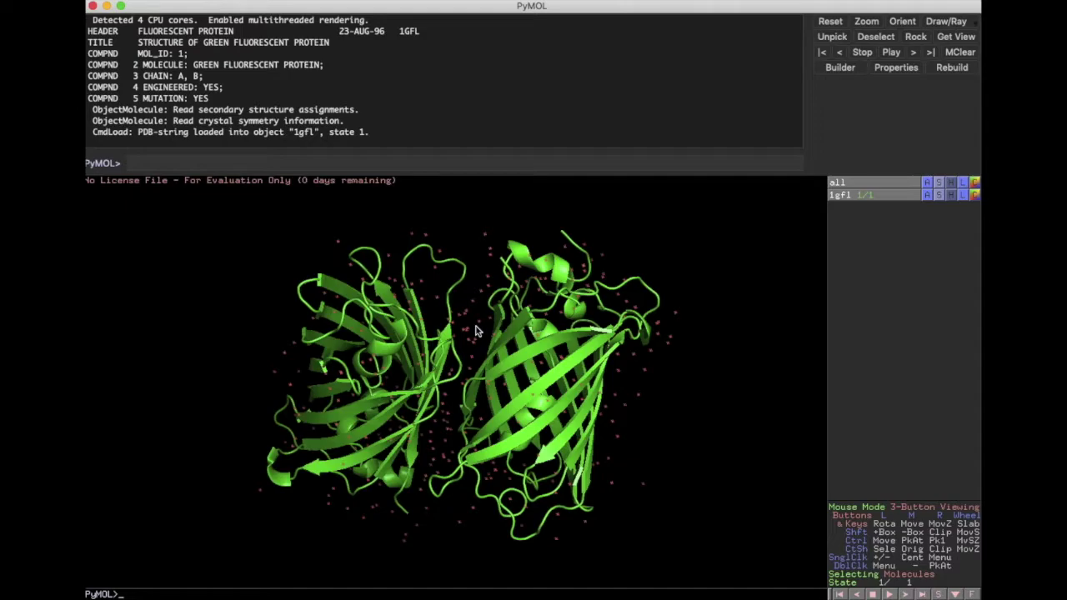
pyautogui.moveTo(538, 416); pyautogui.dragTo(548, 414)
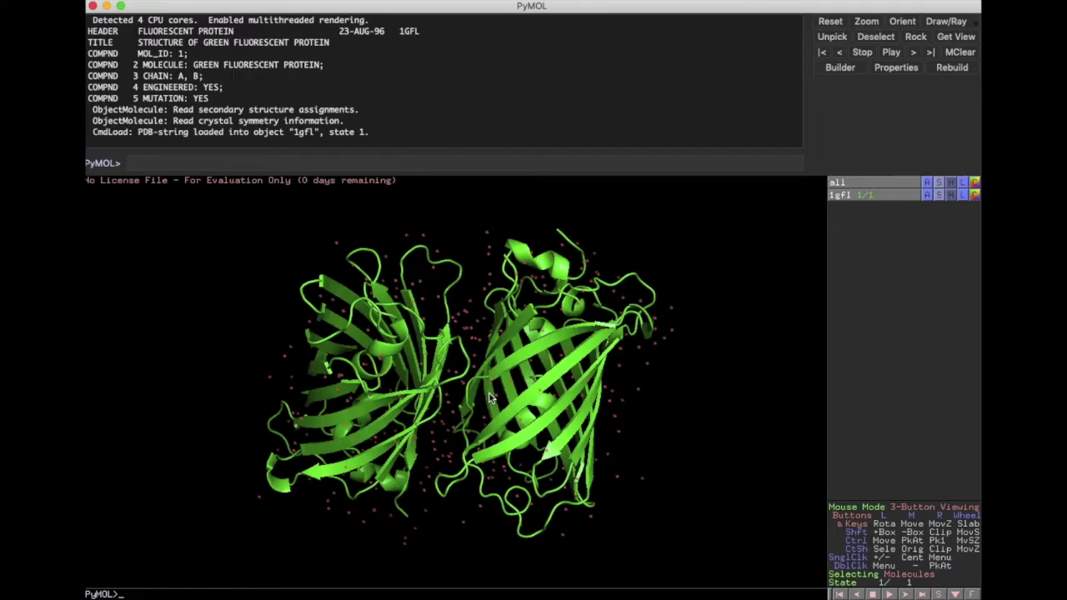
# Review the available mouse modes, switch to 3-Button Editing, and return to 3-Button Viewing.
pyautogui.click(338, 0)
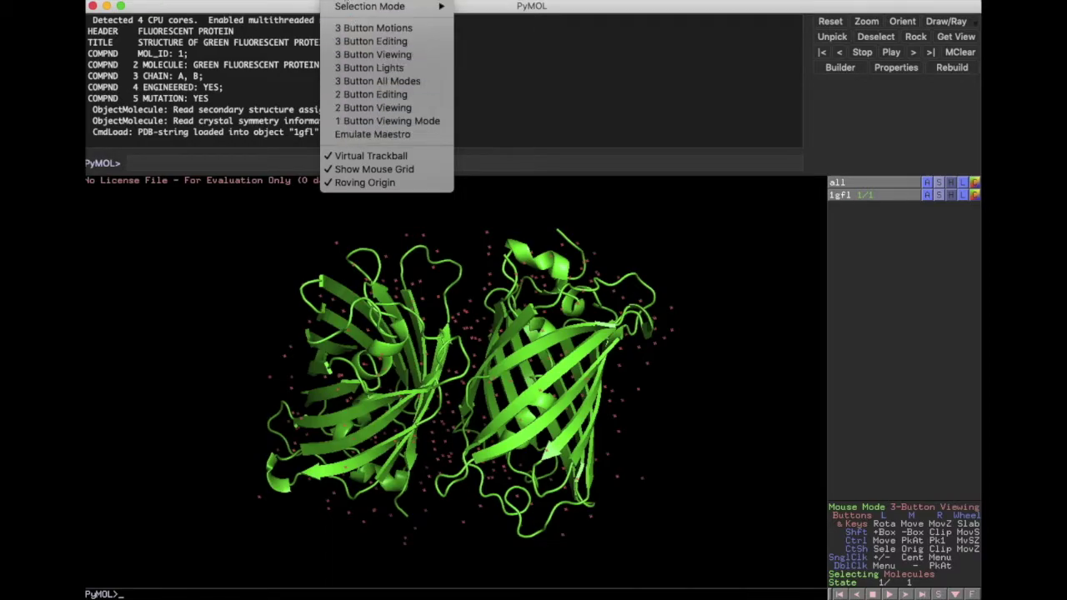
pyautogui.click(345, 2)
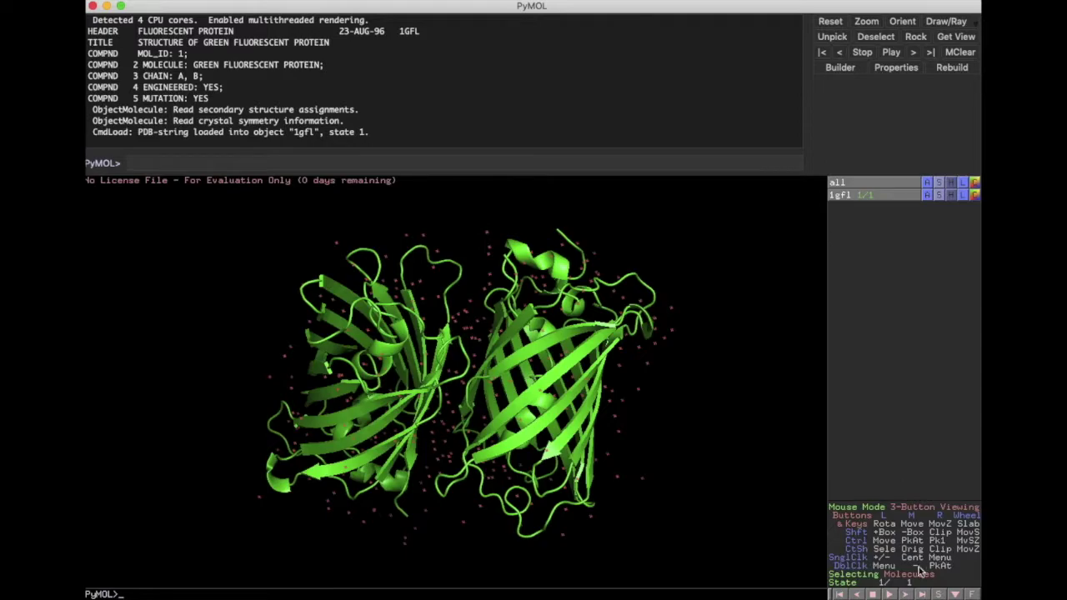
pyautogui.click(908, 512)
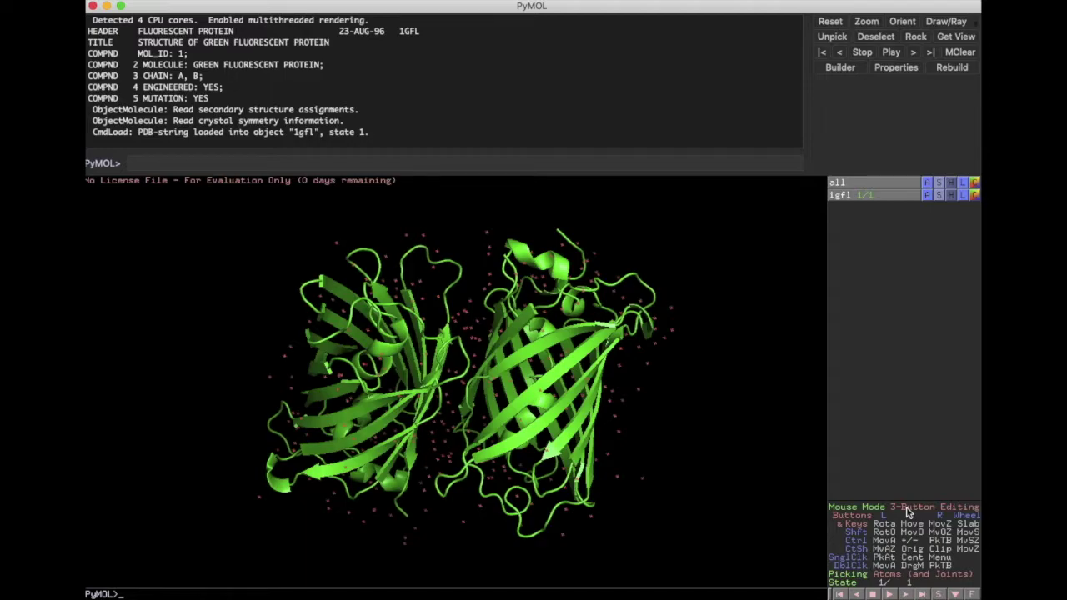
pyautogui.click(908, 512)
pyautogui.click(908, 512)
pyautogui.click(909, 512)
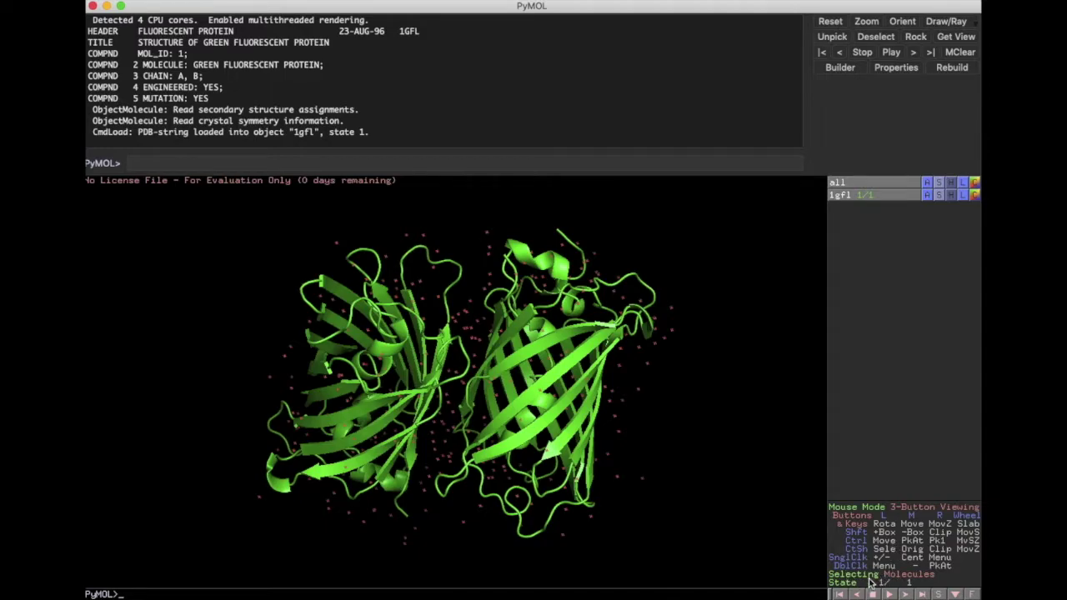
# Cycle the selection level through all its options and back to Molecules.
pyautogui.click(906, 574)
pyautogui.click(906, 575)
pyautogui.click(907, 574)
pyautogui.click(907, 574)
pyautogui.click(907, 574)
pyautogui.click(907, 574)
pyautogui.click(907, 574)
# Select the chain A and chain B barrels as whole molecules, and deselect both again.
pyautogui.click(400, 348)
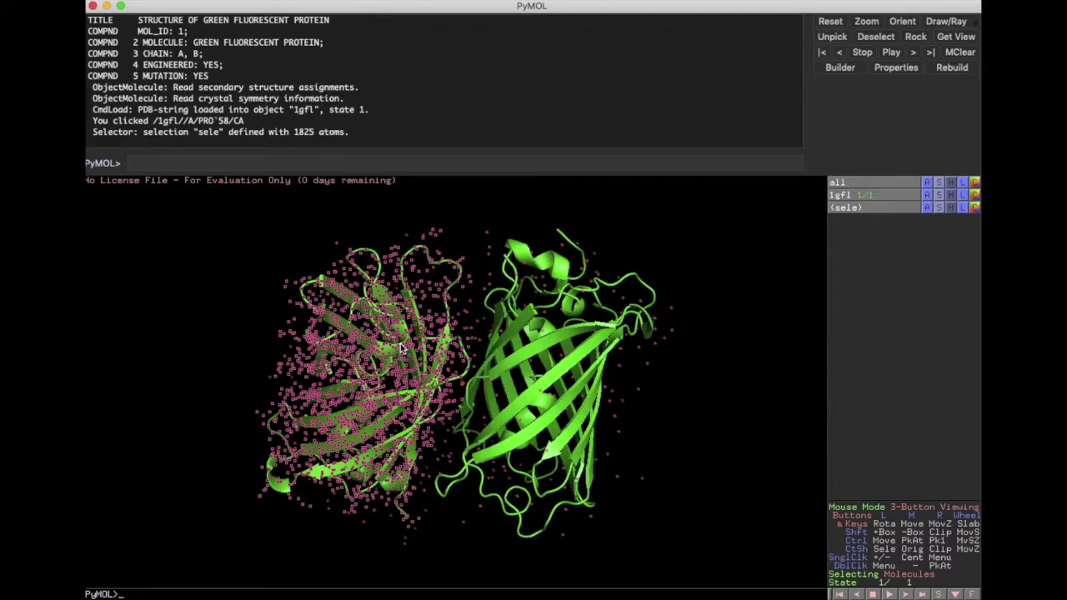
pyautogui.click(547, 354)
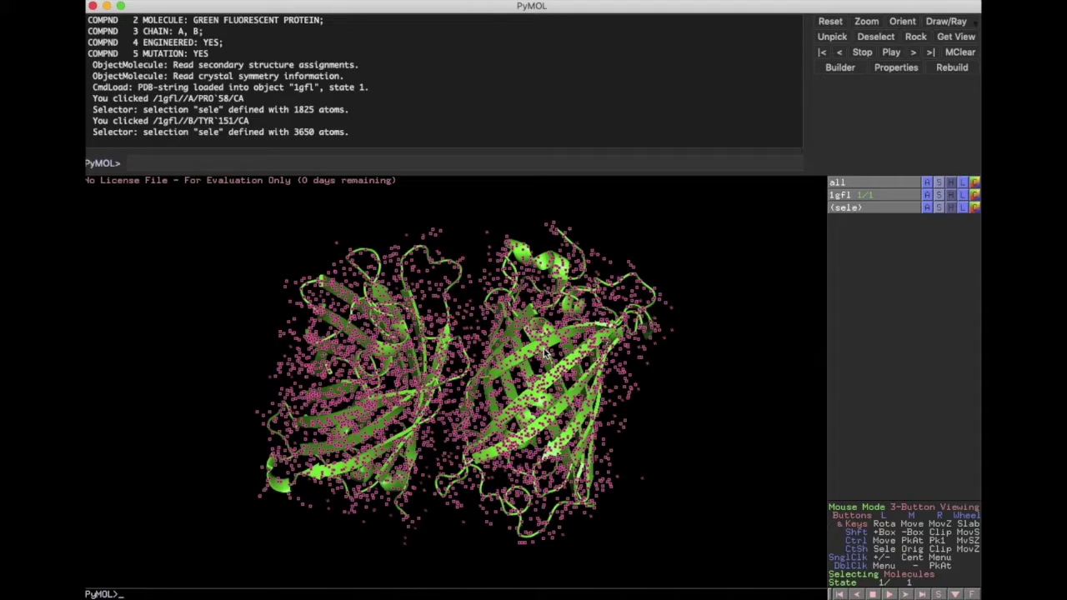
pyautogui.click(545, 351)
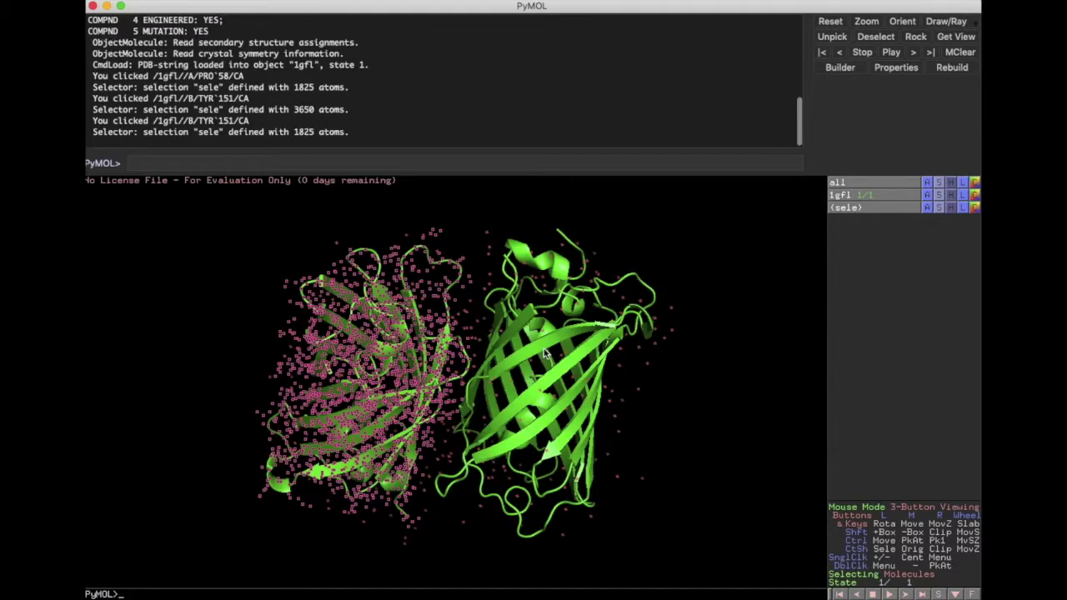
pyautogui.click(358, 342)
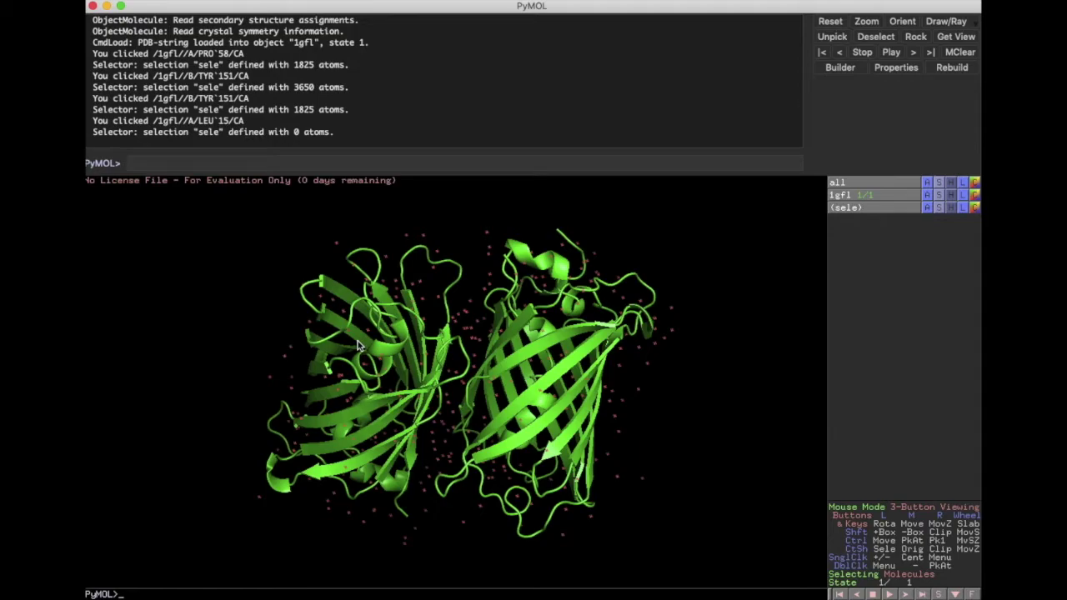
# Select water molecule HOH 376 of chain A between the barrels, highlight its number in the log, and deselect it.
pyautogui.scroll(5, 479, 322)
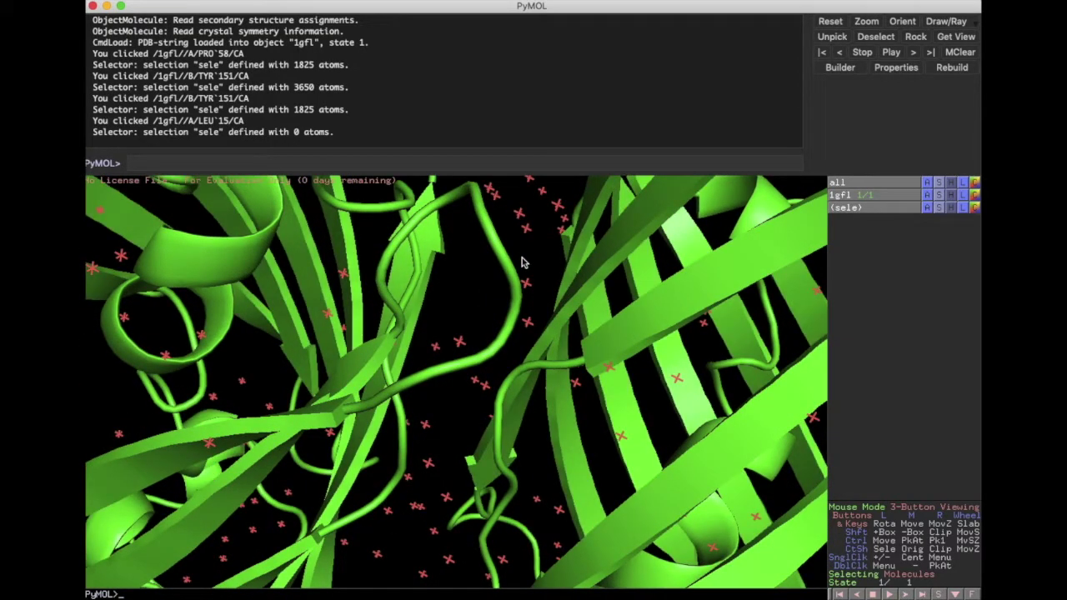
pyautogui.click(459, 344)
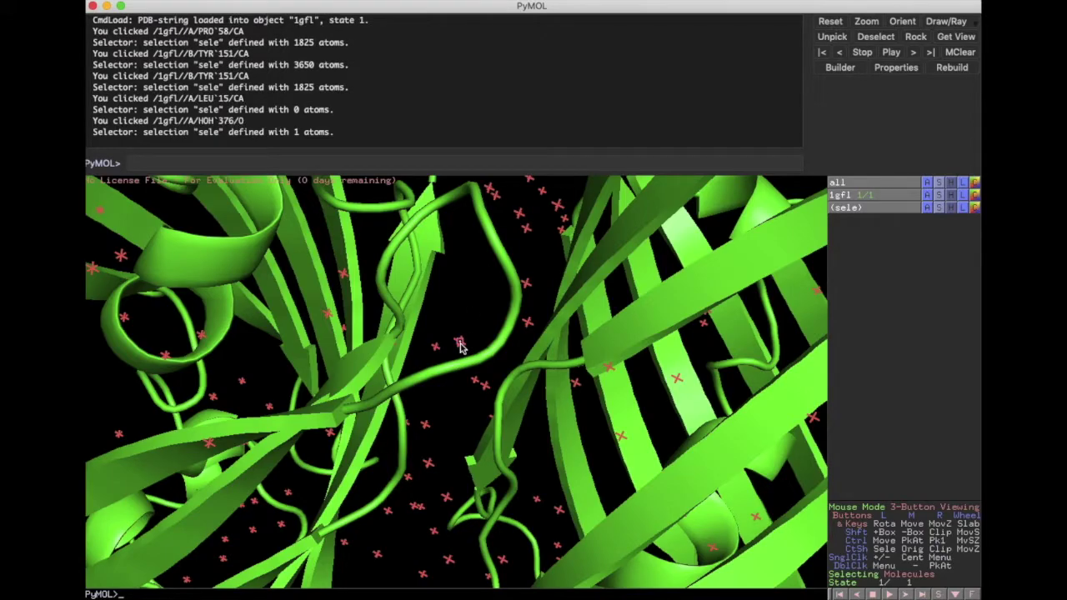
pyautogui.moveTo(220, 121); pyautogui.dragTo(235, 121)
pyautogui.scroll(-10, 417, 330)
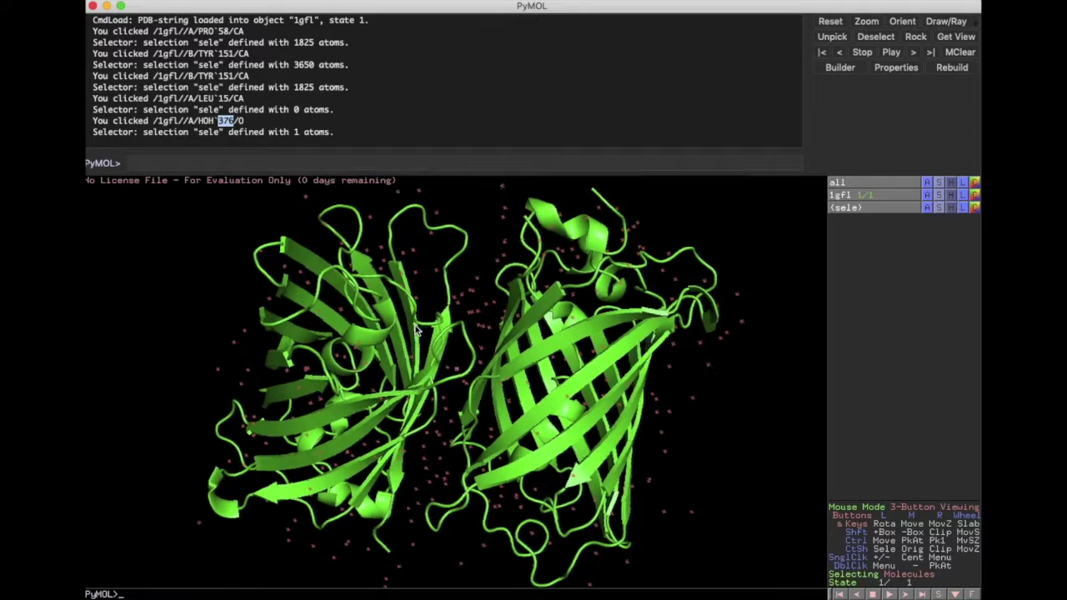
pyautogui.scroll(10, 417, 330)
pyautogui.scroll(2, 417, 330)
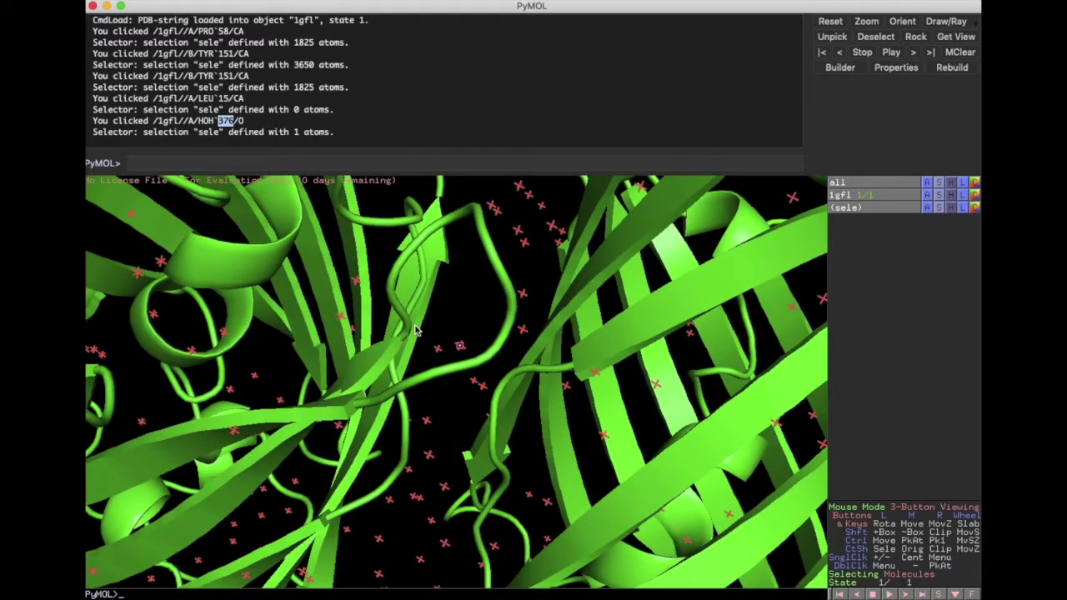
pyautogui.click(459, 347)
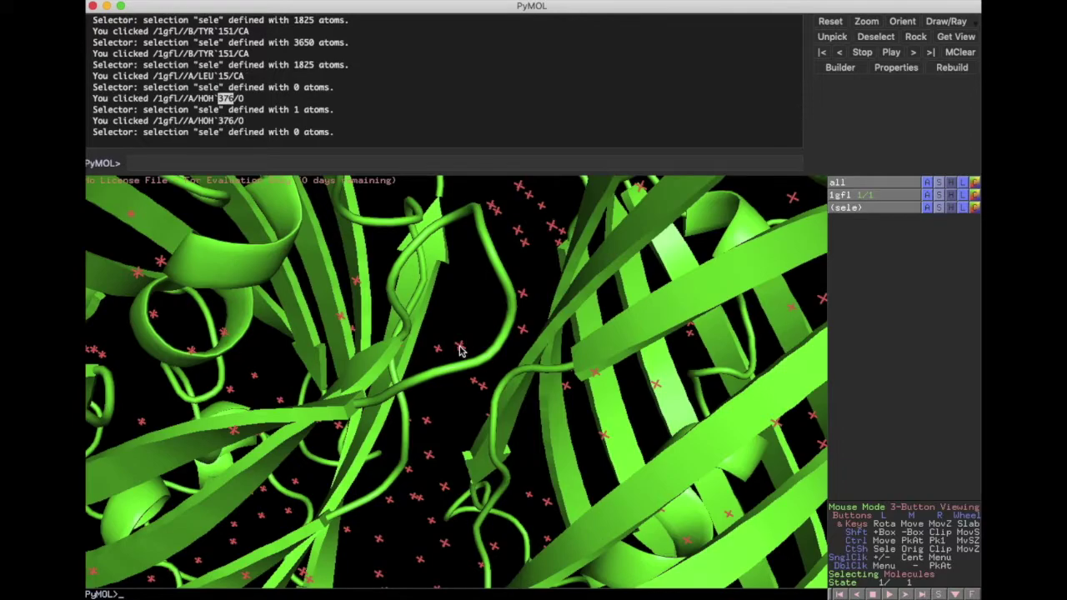
pyautogui.scroll(-10, 459, 350)
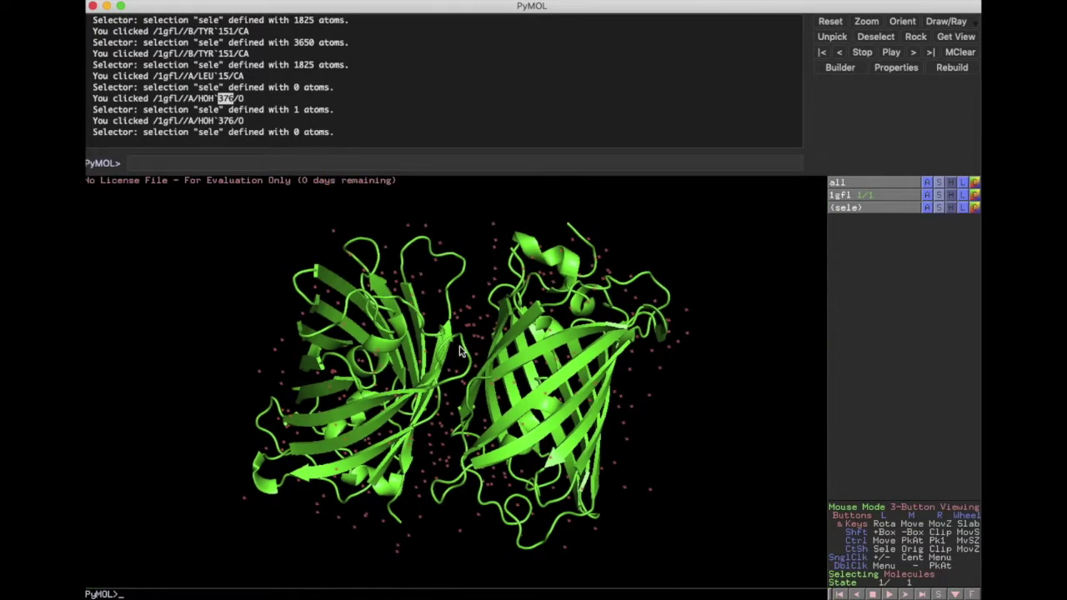
# Set the selection level to Residues, select valine 163 of chain B, and deselect it after checking its name in the log.
pyautogui.click(893, 574)
pyautogui.click(898, 575)
pyautogui.click(570, 371)
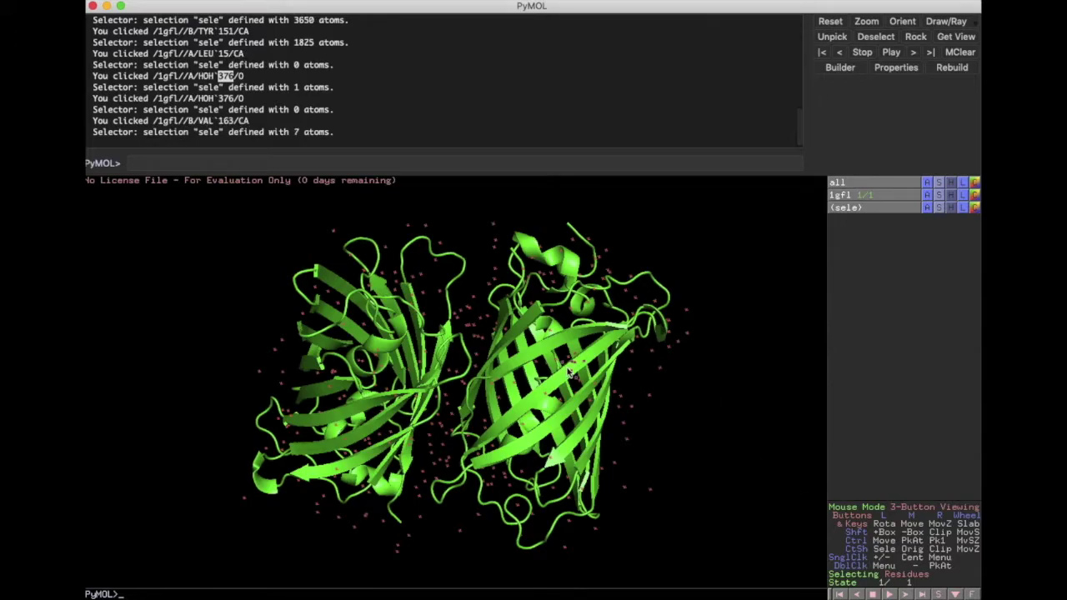
pyautogui.scroll(5, 585, 371)
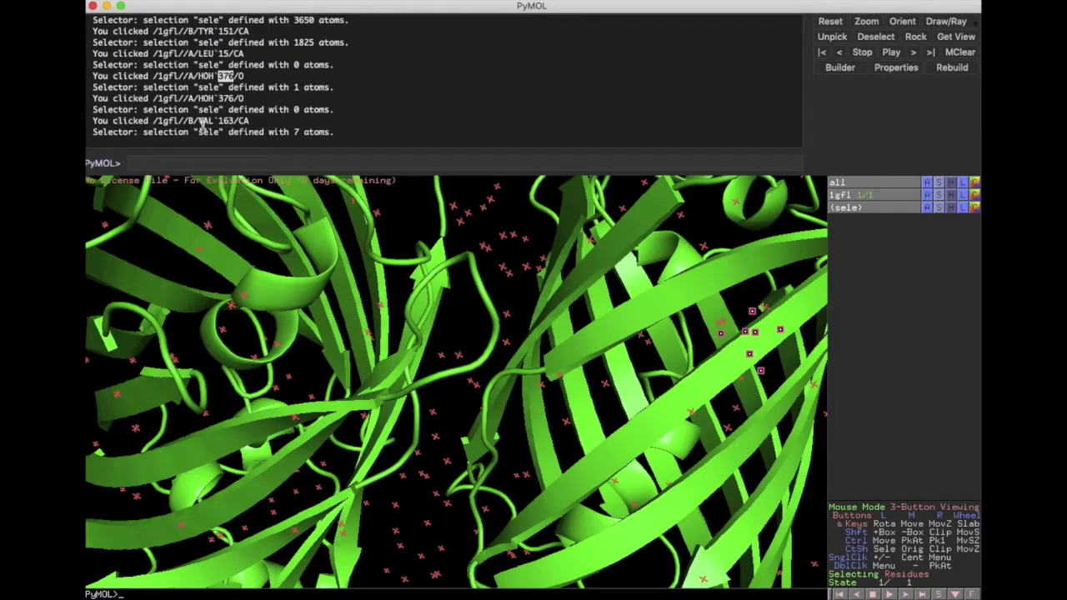
pyautogui.moveTo(218, 121)
pyautogui.mouseDown()
pyautogui.moveTo(237, 121)
pyautogui.moveTo(197, 121)
pyautogui.moveTo(214, 120)
pyautogui.mouseUp()
pyautogui.moveTo(765, 382); pyautogui.dragTo(761, 383, button='right')
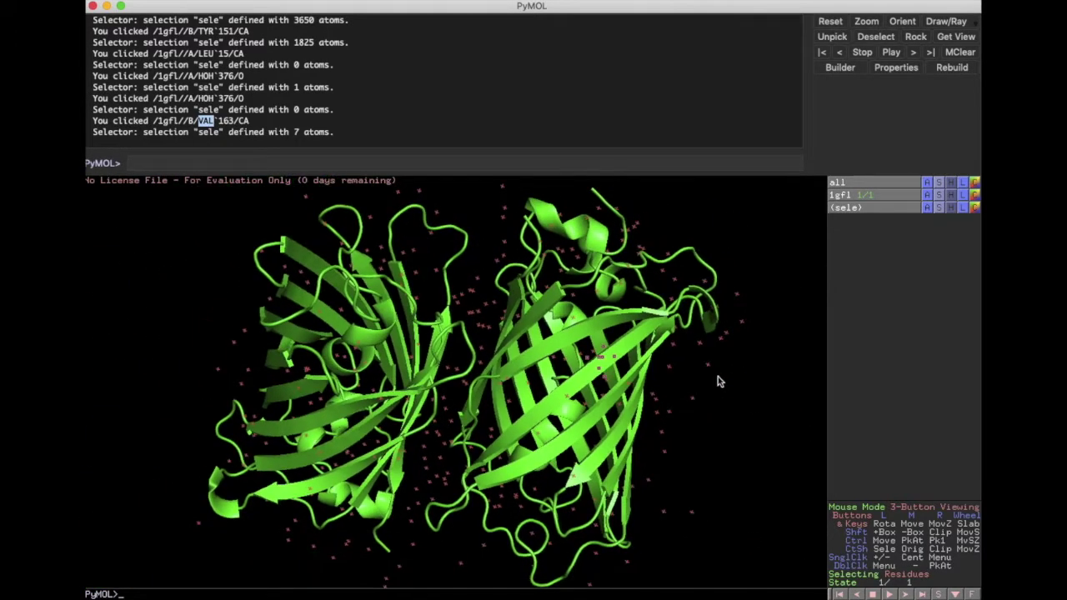
pyautogui.click(603, 365)
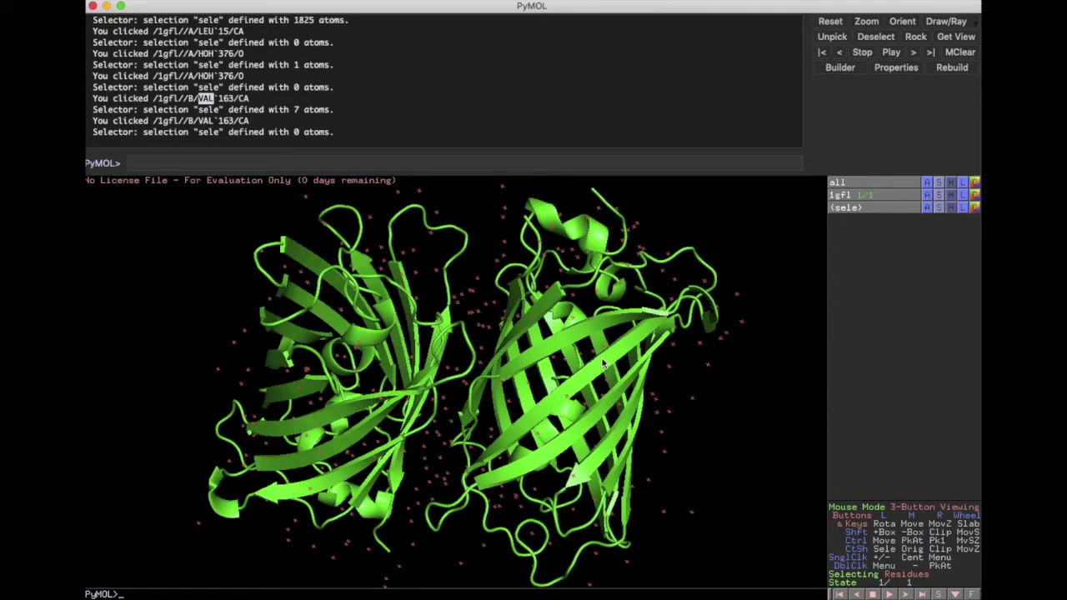
# Set the selection level to Chains, select all of chain B, and deselect it.
pyautogui.click(896, 575)
pyautogui.click(586, 367)
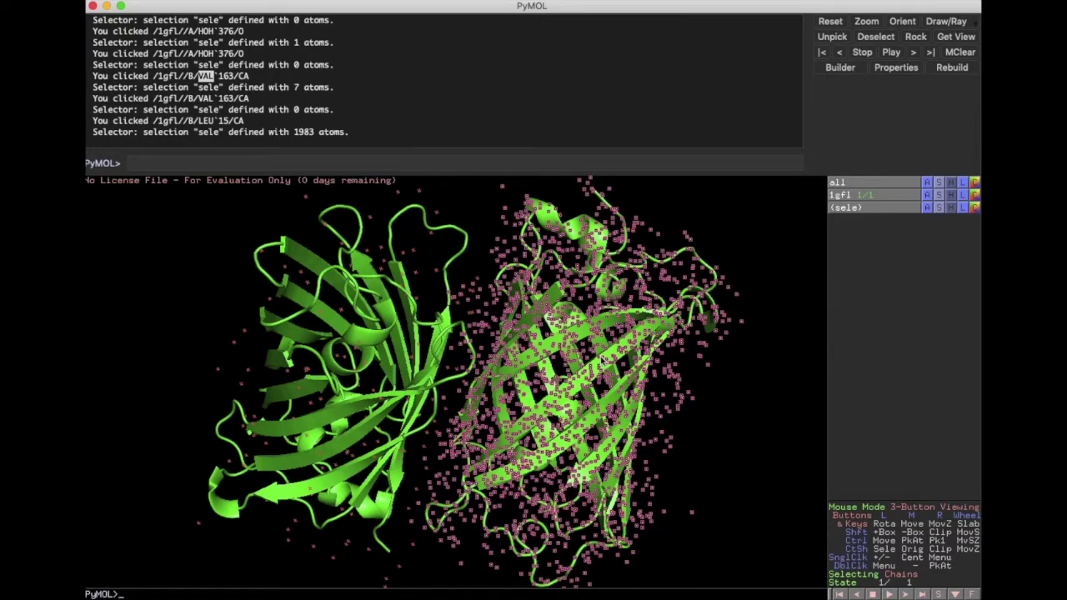
pyautogui.click(594, 357)
# Set the selection level to Atoms, box-select the upper outer part of the chain A barrel, and clear the selection.
pyautogui.click(906, 577)
pyautogui.click(907, 575)
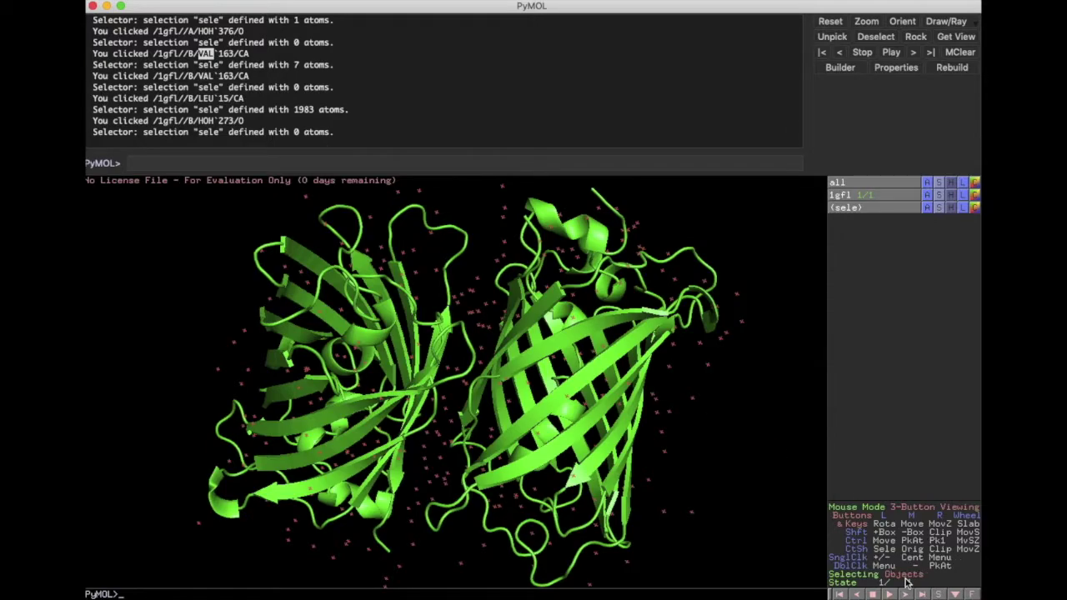
pyautogui.click(906, 577)
pyautogui.click(906, 577)
pyautogui.click(906, 576)
pyautogui.click(907, 581)
pyautogui.click(907, 577)
pyautogui.click(907, 577)
pyautogui.click(907, 576)
pyautogui.click(906, 578)
pyautogui.keyDown('shift'); pyautogui.moveTo(226, 247); pyautogui.dragTo(380, 403); pyautogui.keyUp('shift')
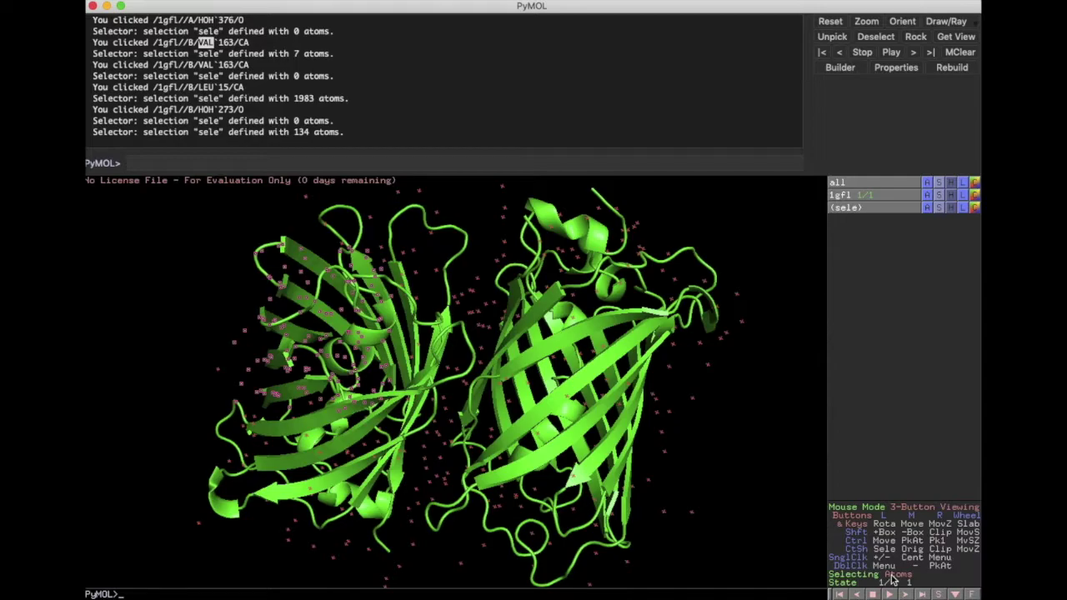
pyautogui.click(211, 300)
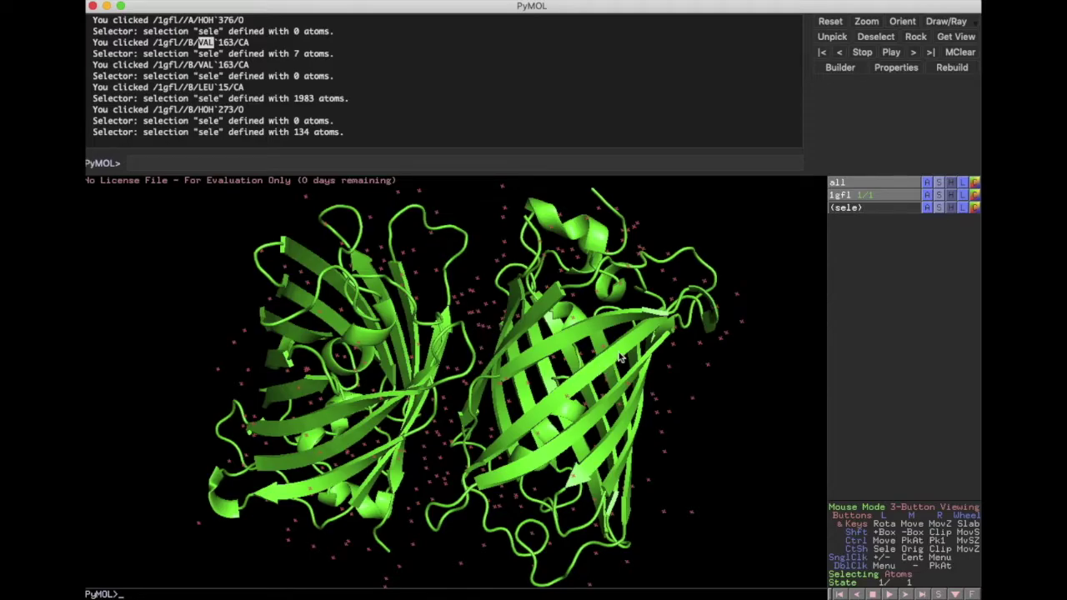
# Rotate the protein slightly and cycle the selection level through its options back to Atoms.
pyautogui.moveTo(602, 371); pyautogui.dragTo(606, 333)
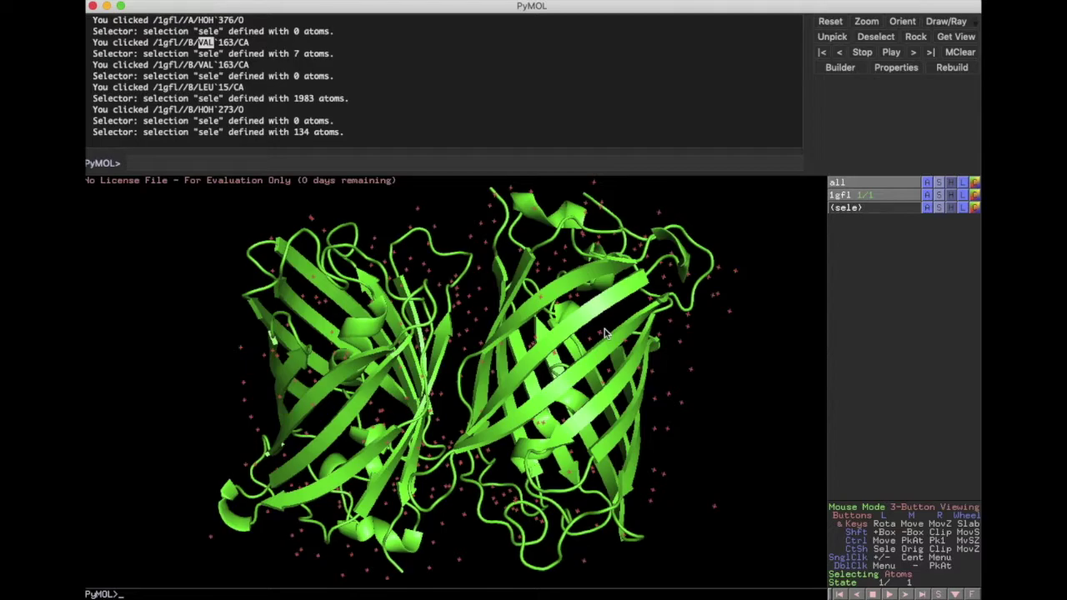
pyautogui.click(893, 574)
pyautogui.click(893, 575)
pyautogui.click(894, 576)
pyautogui.click(894, 575)
pyautogui.click(893, 575)
pyautogui.click(894, 575)
pyautogui.click(893, 575)
# Set the selection level to Molecules for picking whole molecules in the gap between the barrels.
pyautogui.moveTo(488, 323); pyautogui.dragTo(488, 331, button='right')
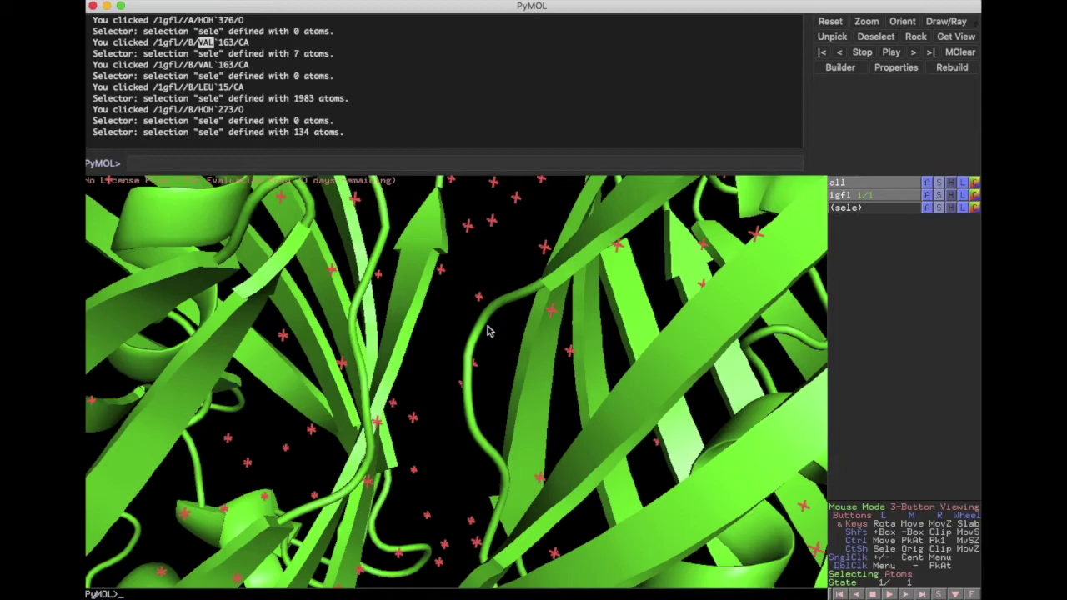
pyautogui.click(894, 577)
pyautogui.click(893, 577)
pyautogui.click(894, 577)
pyautogui.click(894, 576)
pyautogui.click(894, 577)
# Select water molecule HOH 261 of chain B in the gap between the barrels, and deselect it from the full view.
pyautogui.click(492, 223)
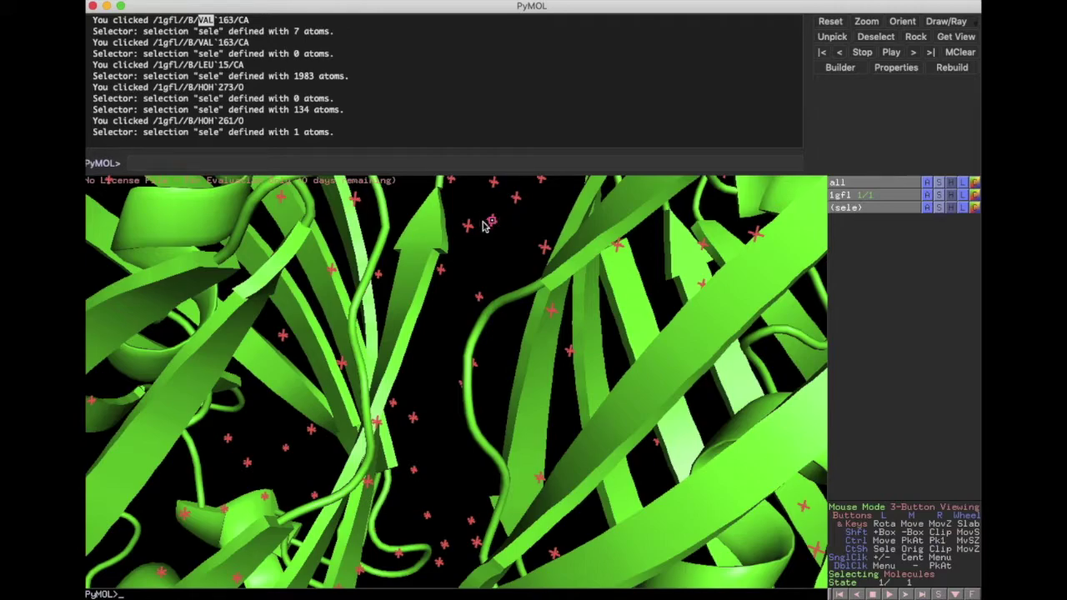
pyautogui.scroll(-5, 500, 277)
pyautogui.scroll(-2, 500, 277)
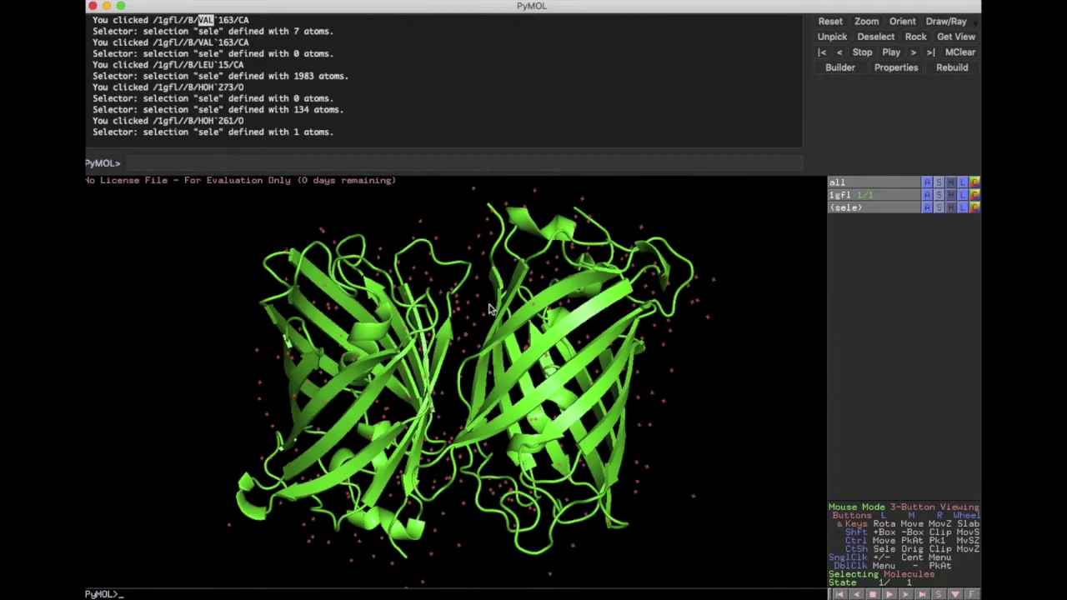
pyautogui.click(466, 336)
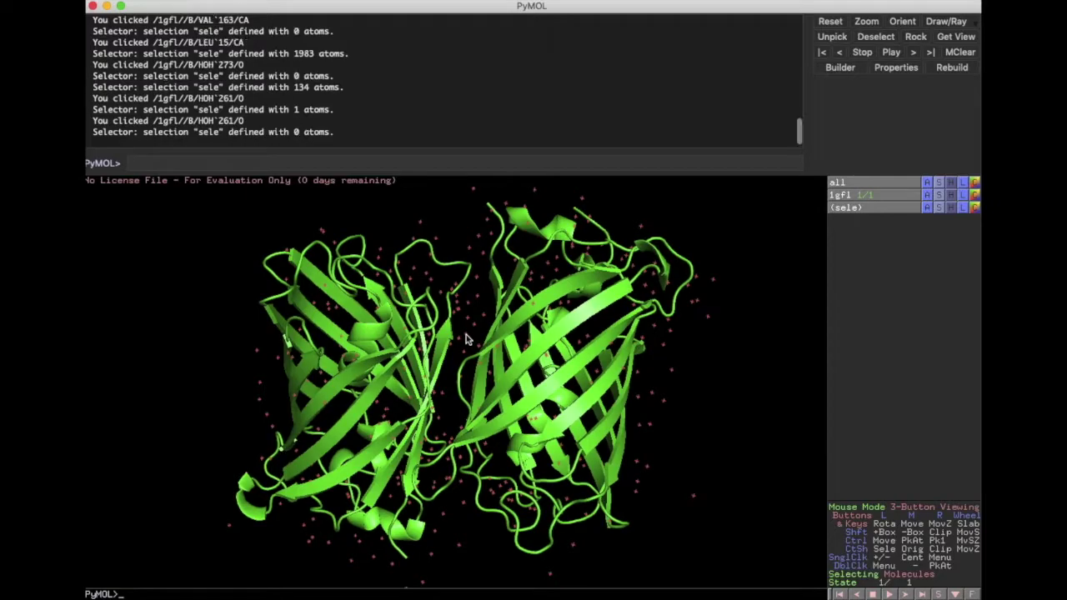
# Examine the atom, residue, chain and object options offered for residue THR 59 of chain A.
pyautogui.rightClick(367, 336)
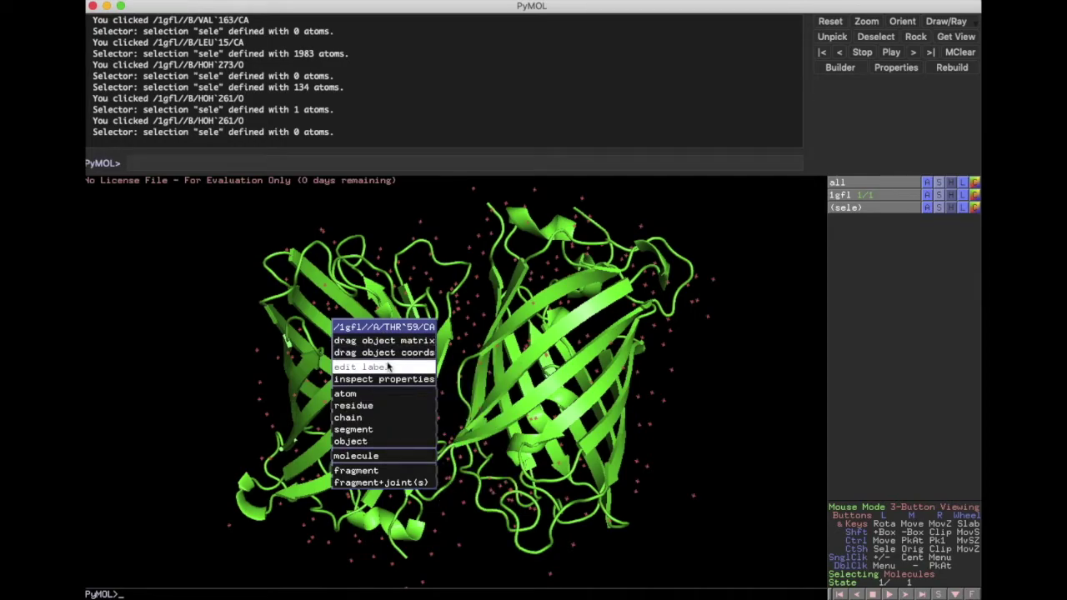
pyautogui.moveTo(388, 395)
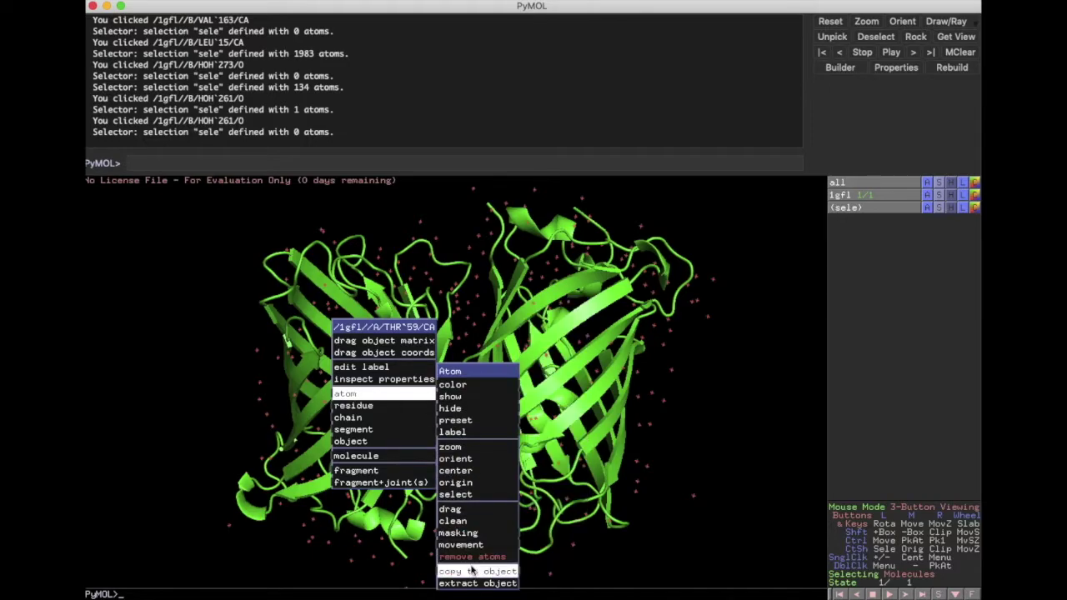
pyautogui.moveTo(370, 407)
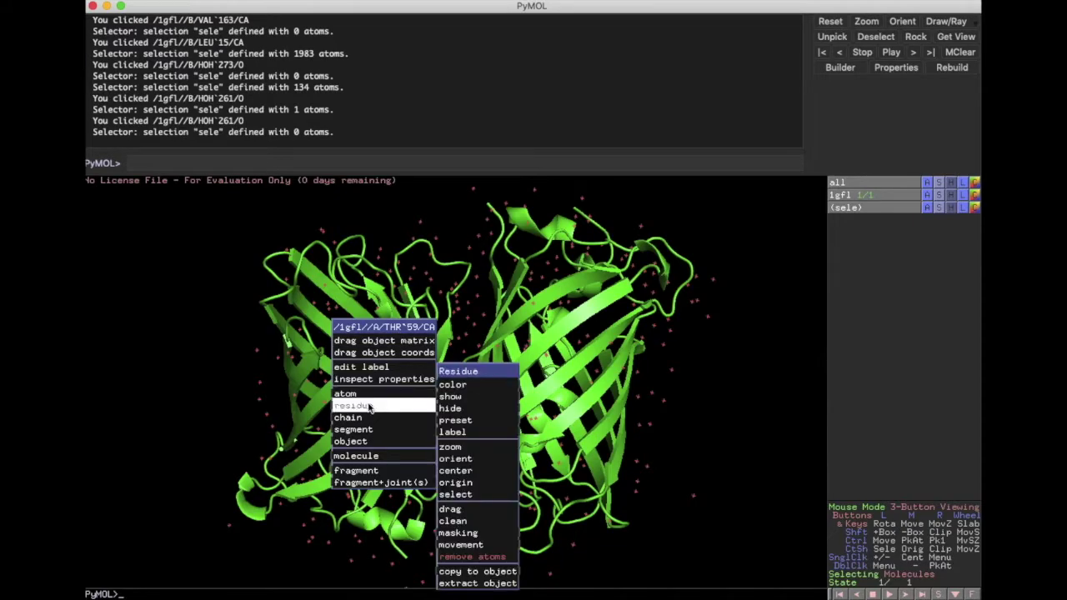
pyautogui.moveTo(371, 442)
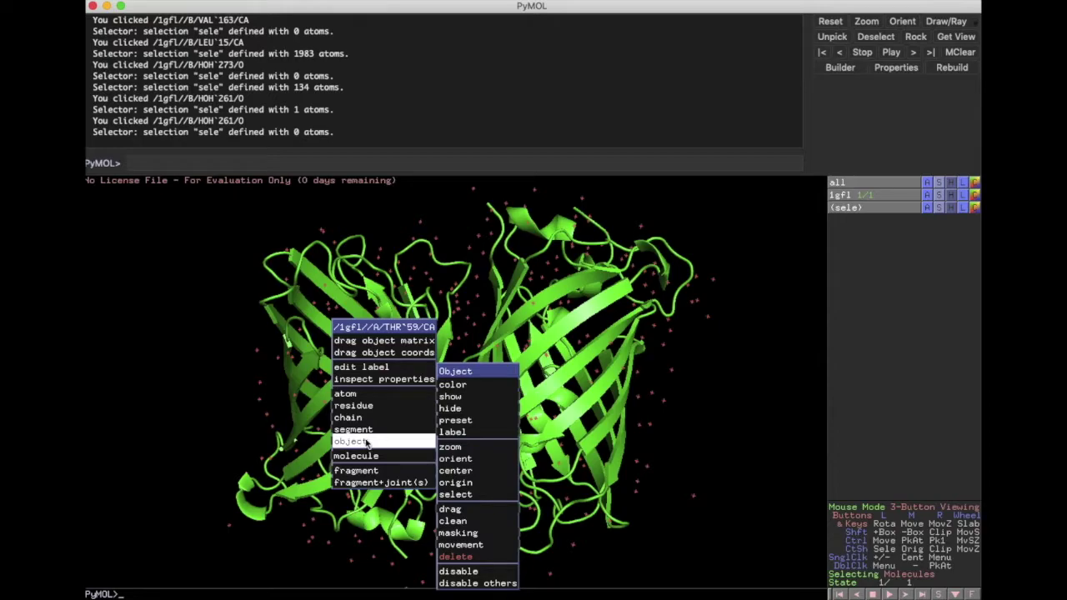
pyautogui.rightClick(352, 376)
# Select the chain A molecule, review the actions, preset and orient options for the selection, and dismiss them.
pyautogui.click(351, 382)
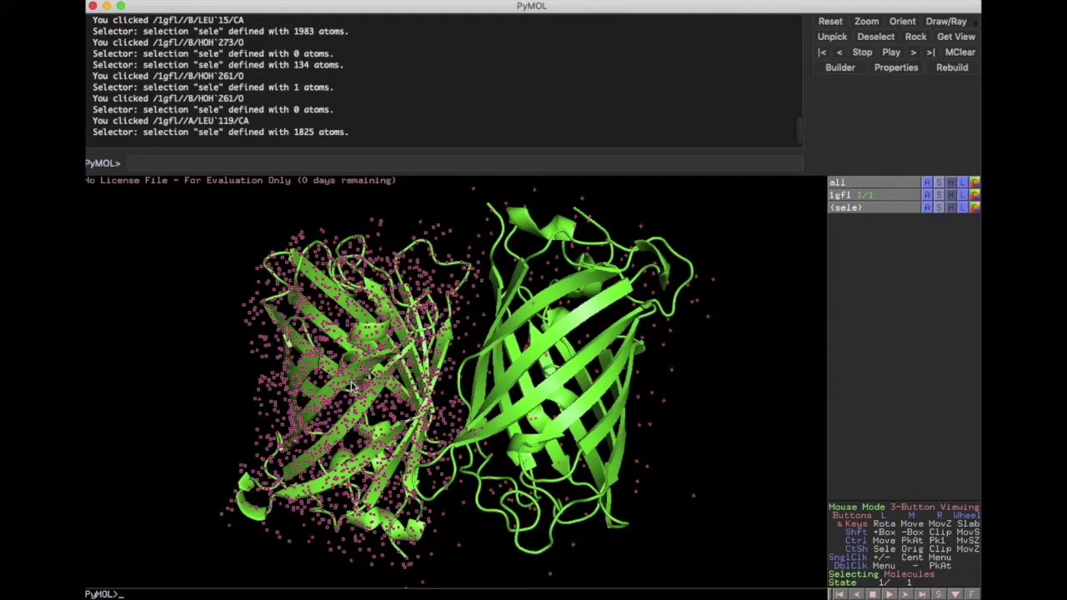
pyautogui.rightClick(342, 382)
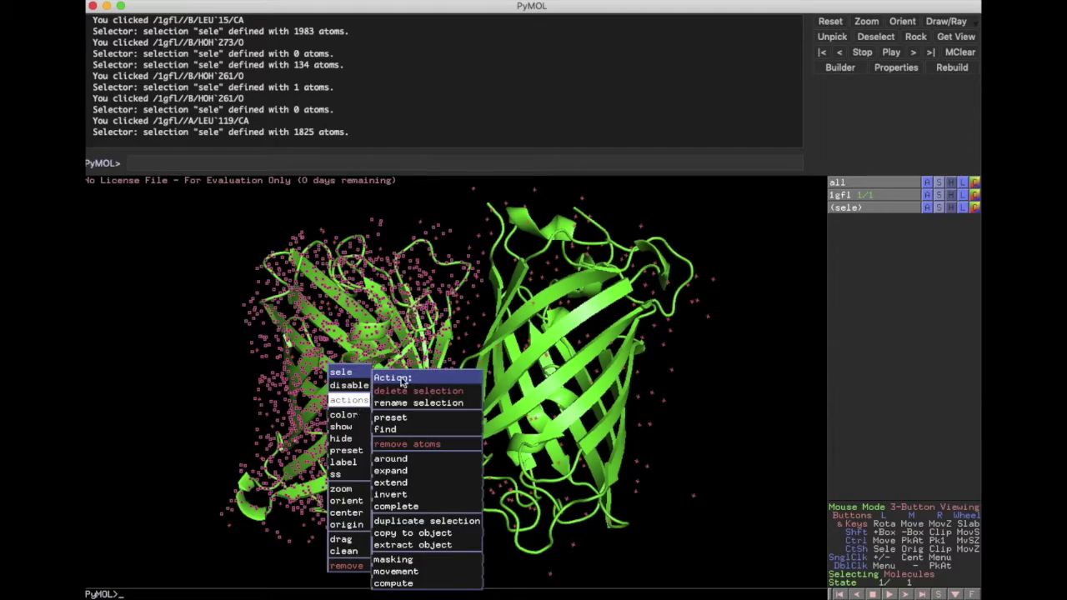
pyautogui.moveTo(401, 504)
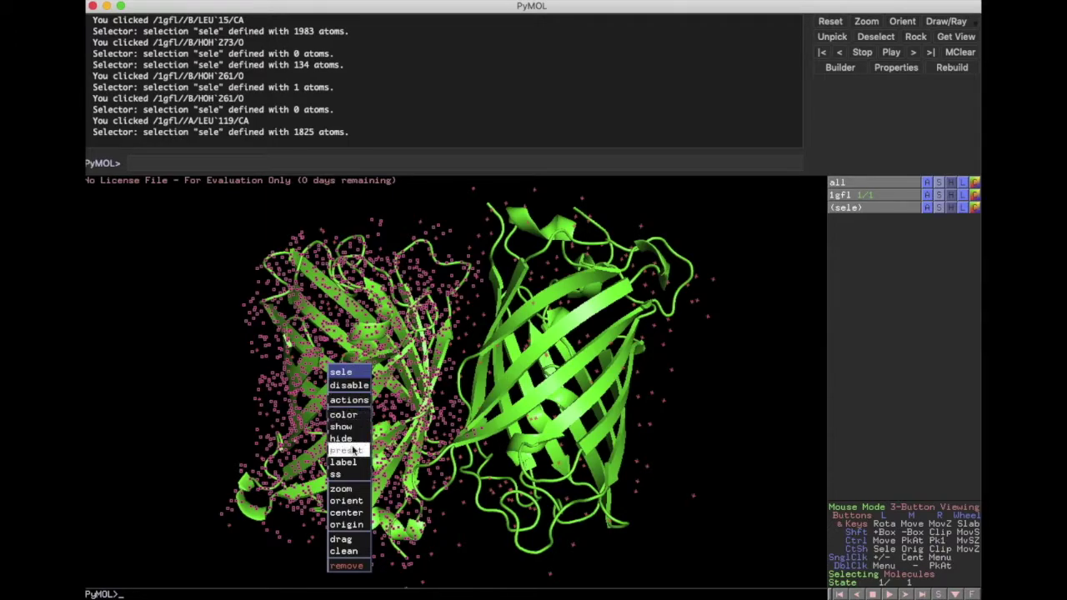
pyautogui.moveTo(353, 450)
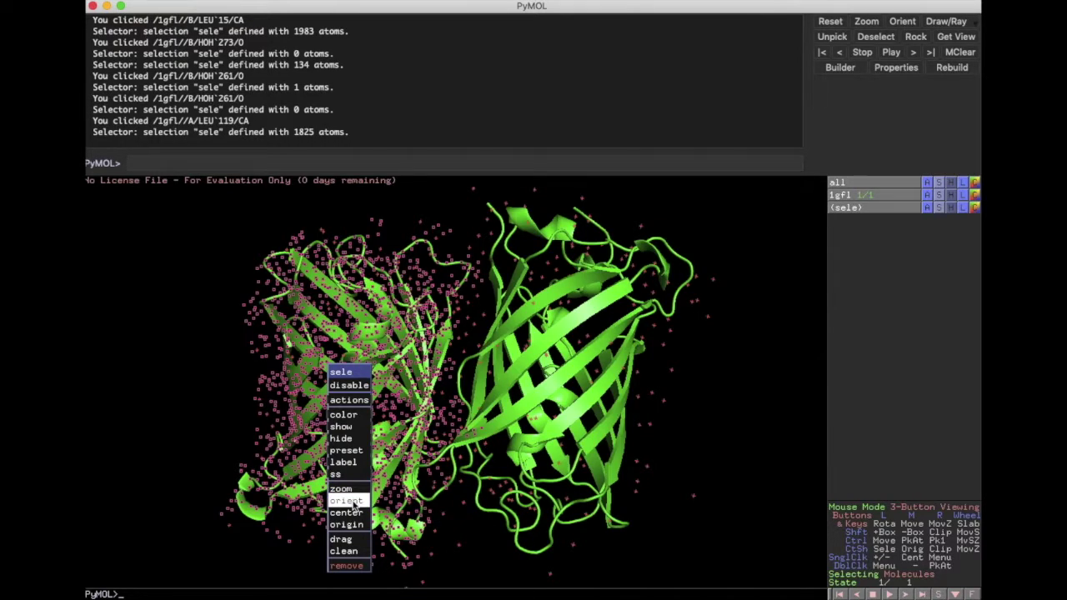
pyautogui.click(270, 447)
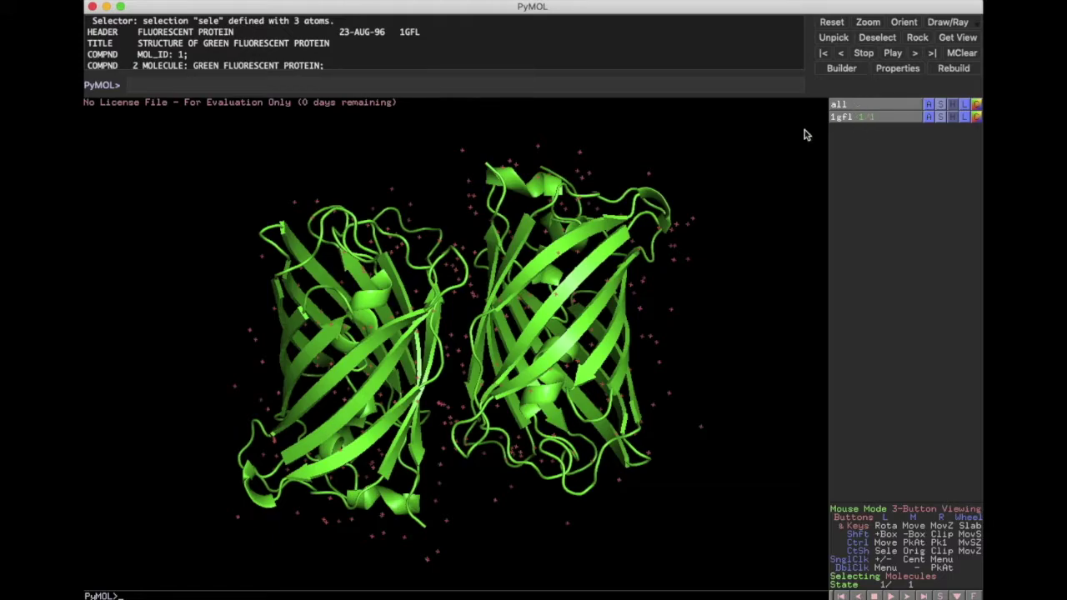
# Select the chain B molecule through residue LYS 162, and deselect it.
pyautogui.click(592, 265)
pyautogui.click(592, 265)
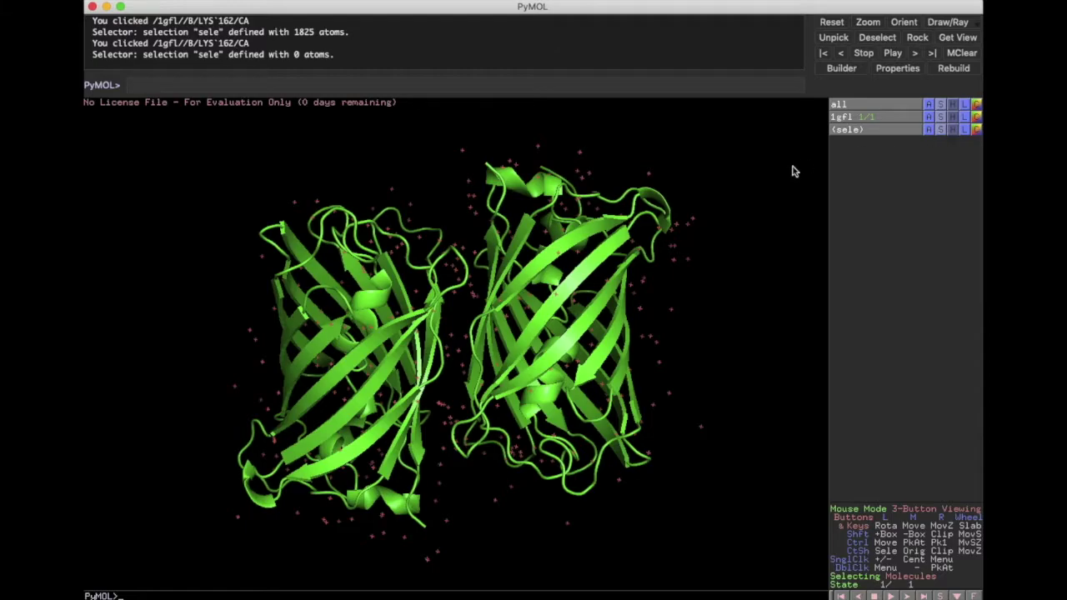
# Review the actions available for all objects, including the find, hydrogens, movement and compute options.
pyautogui.click(931, 105)
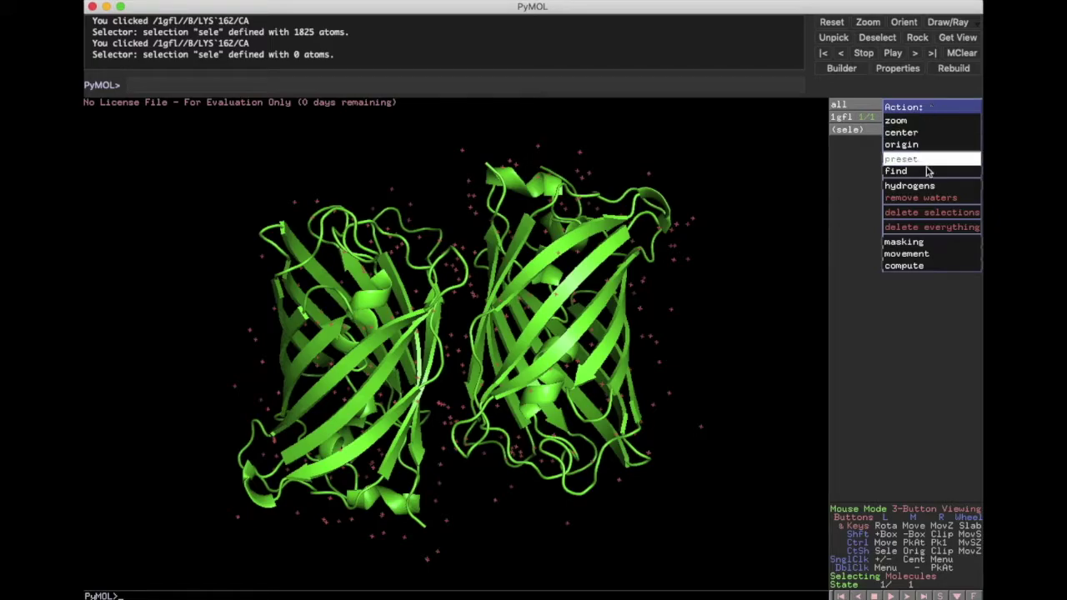
pyautogui.moveTo(919, 188)
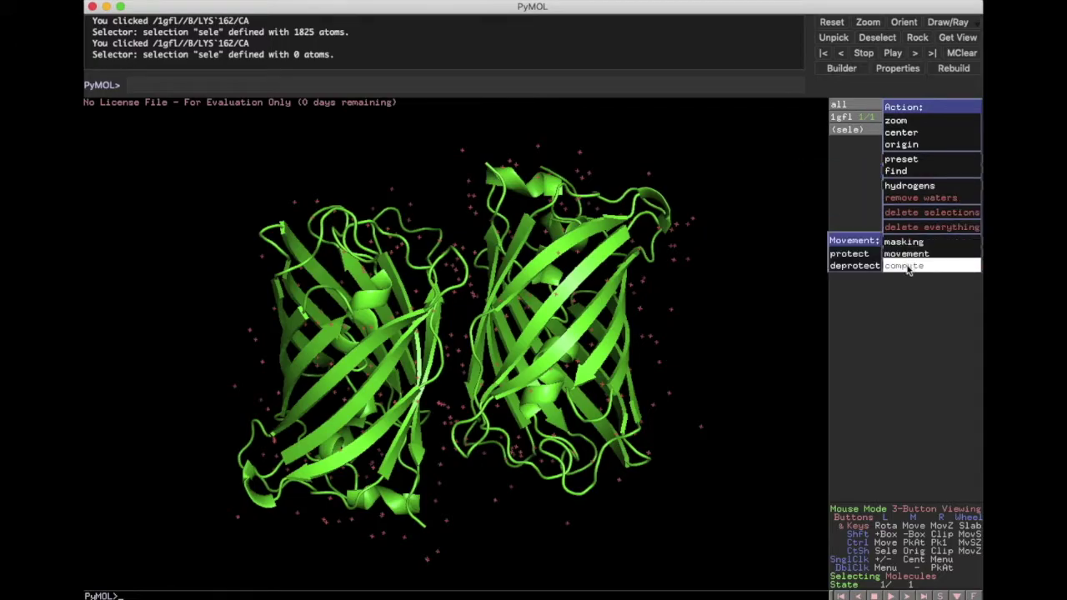
pyautogui.moveTo(914, 259)
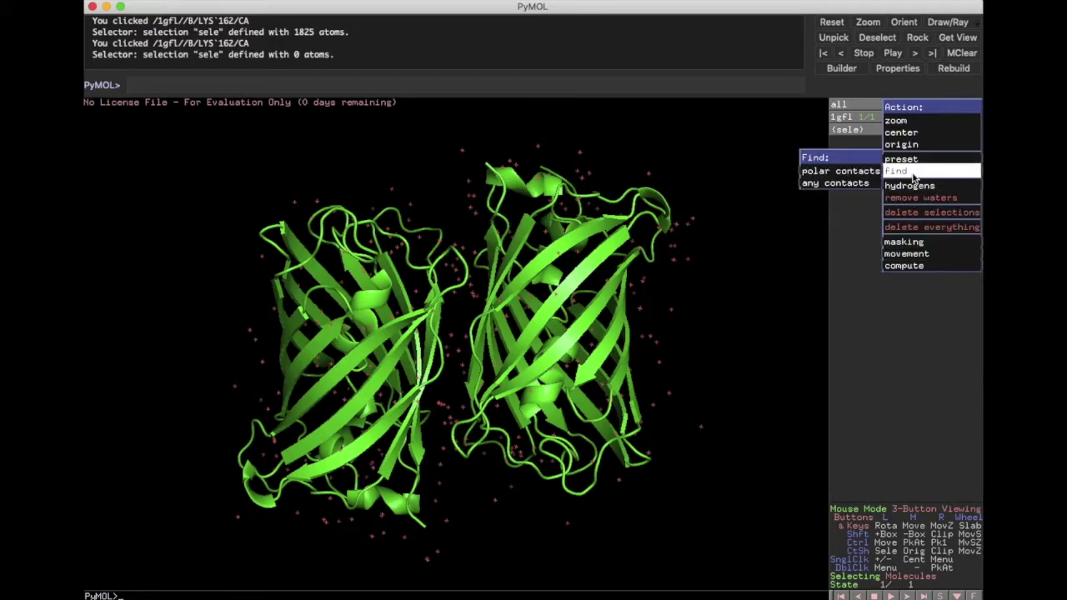
pyautogui.click(864, 215)
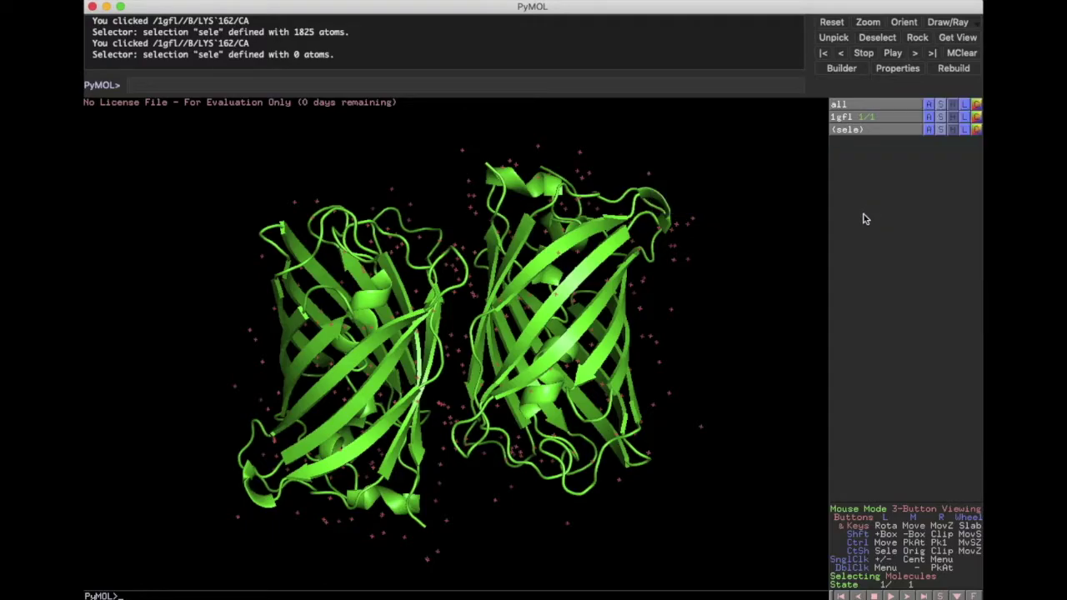
pyautogui.click(930, 106)
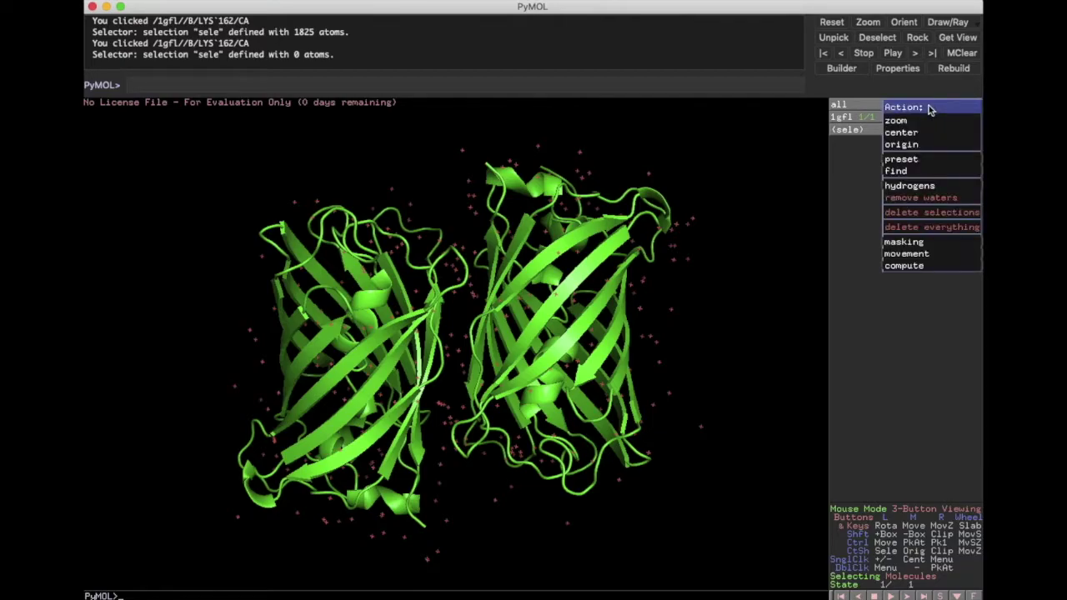
pyautogui.moveTo(931, 188)
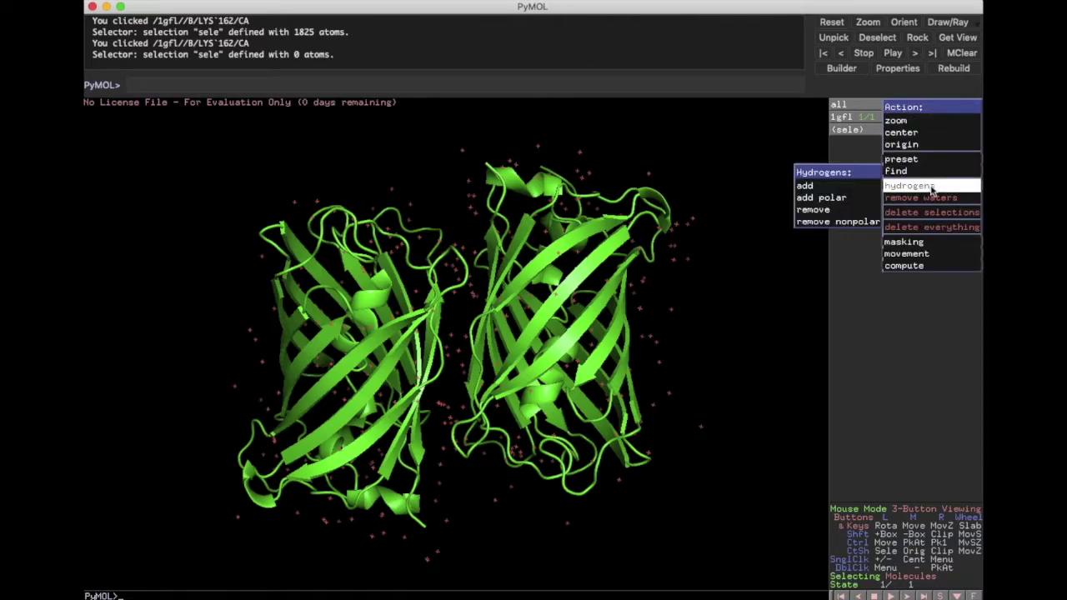
pyautogui.click(862, 131)
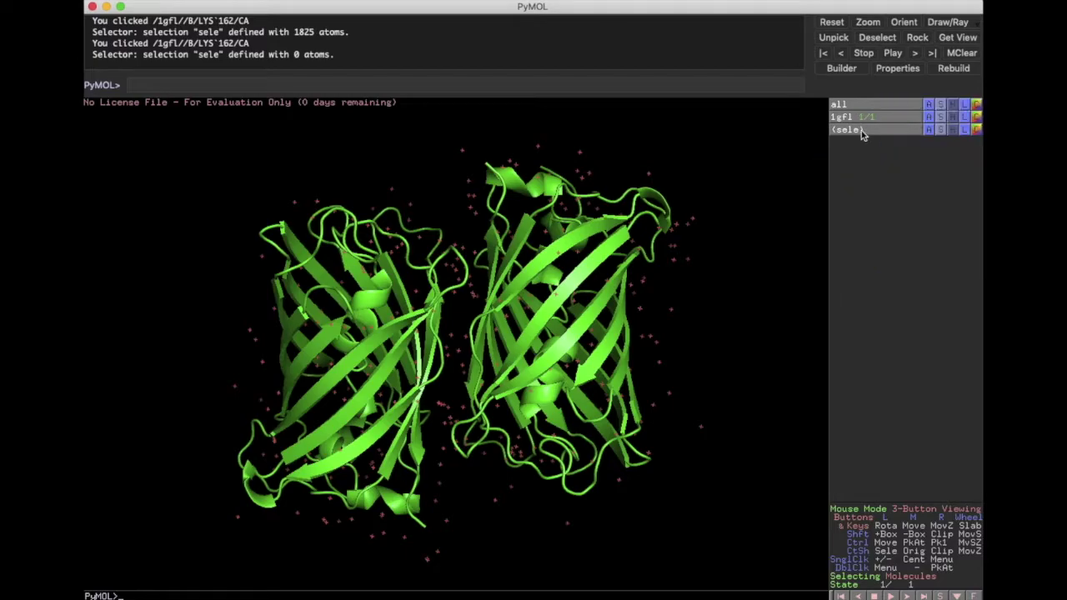
# Try to drag the coordinates of the sele selection.
pyautogui.click(929, 132)
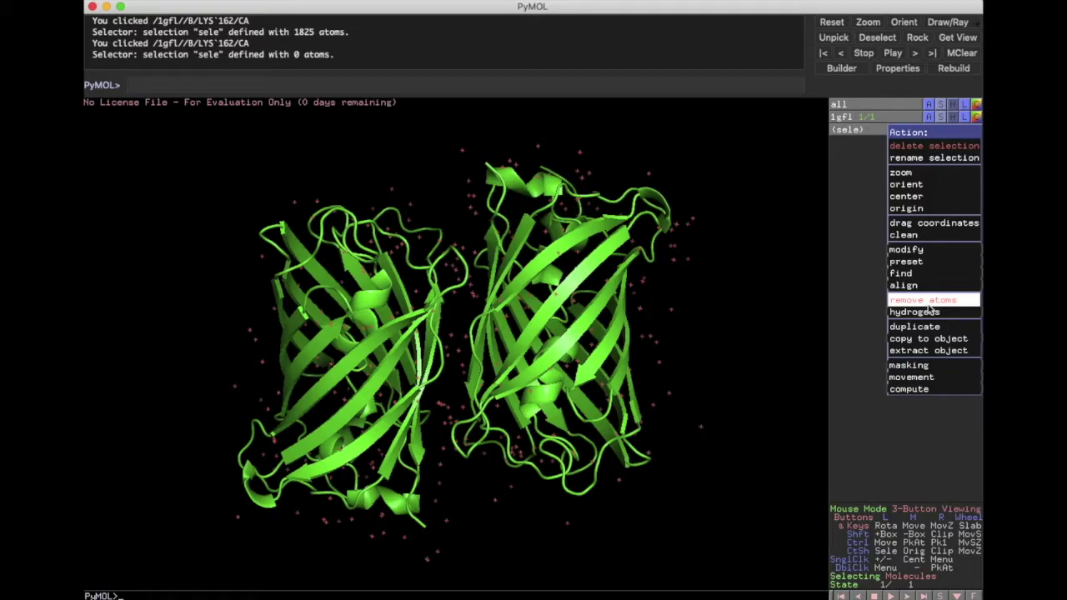
pyautogui.click(926, 223)
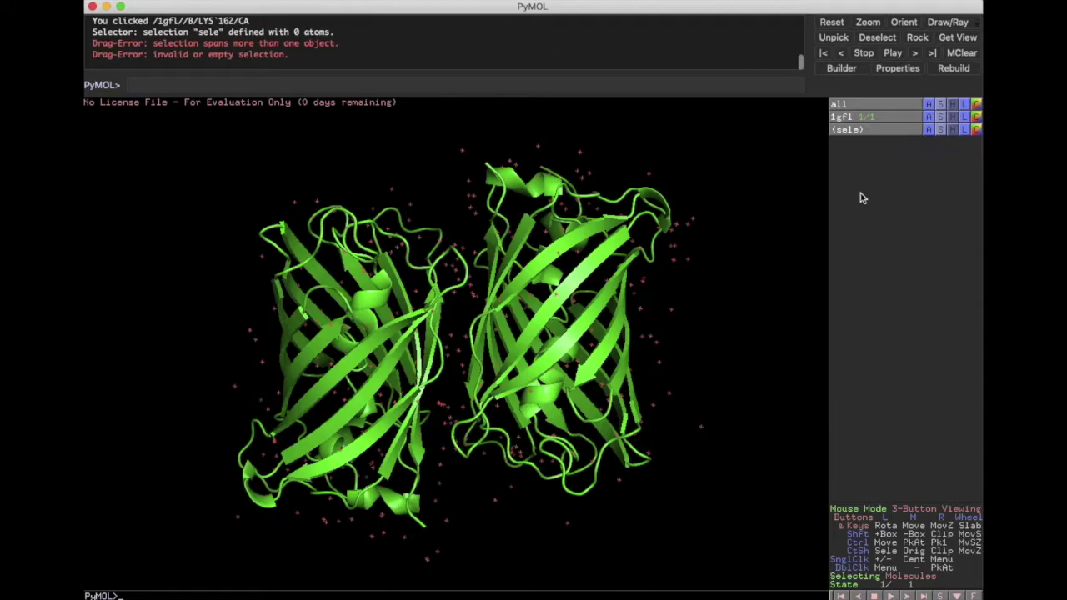
# Show the main chain of all objects as sticks.
pyautogui.click(940, 104)
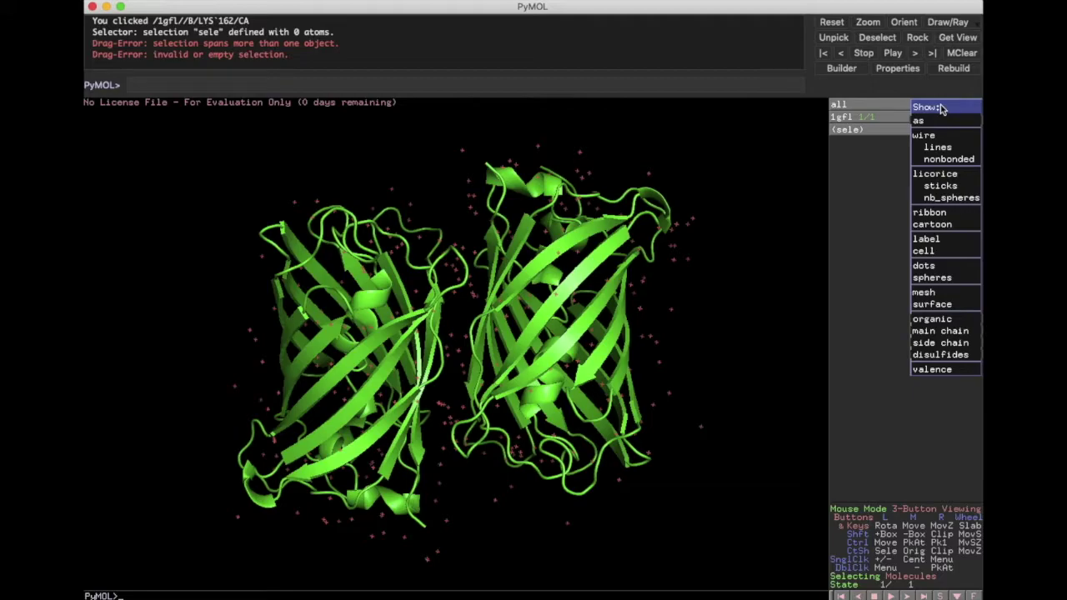
pyautogui.moveTo(940, 120)
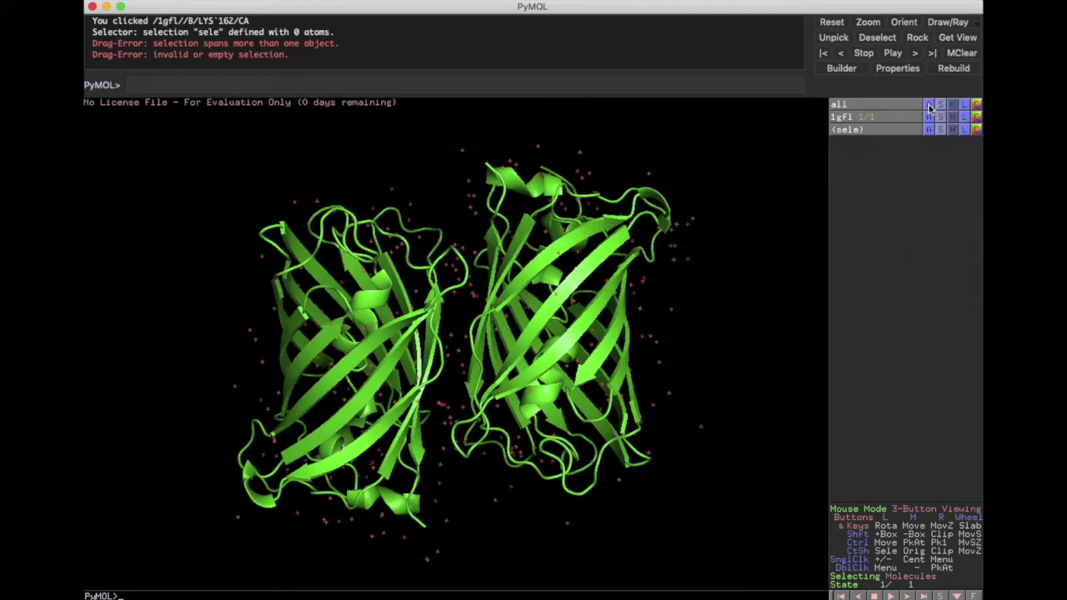
pyautogui.click(941, 105)
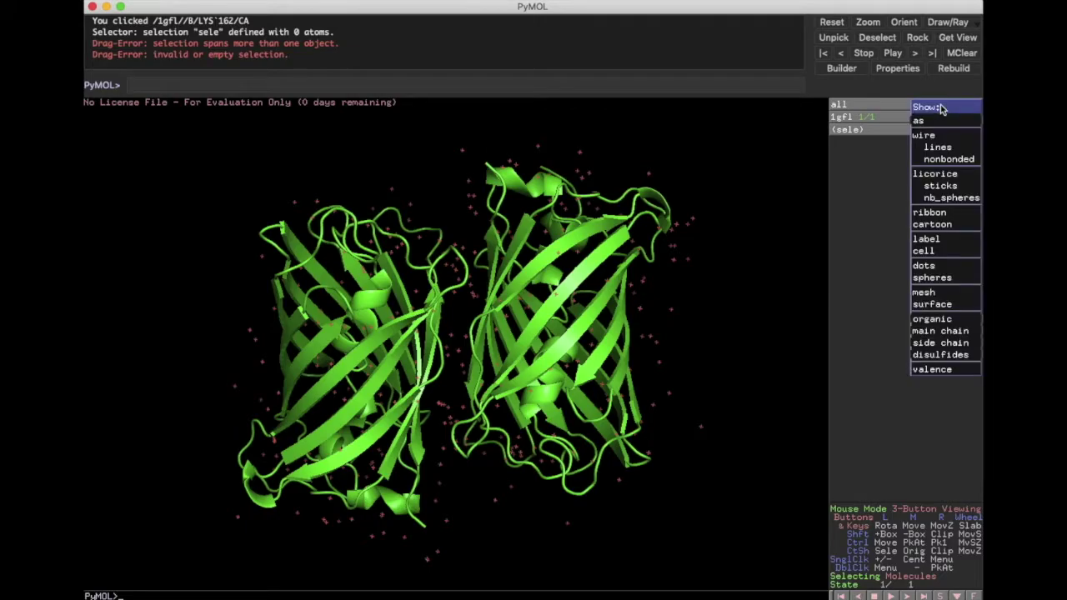
pyautogui.moveTo(921, 333)
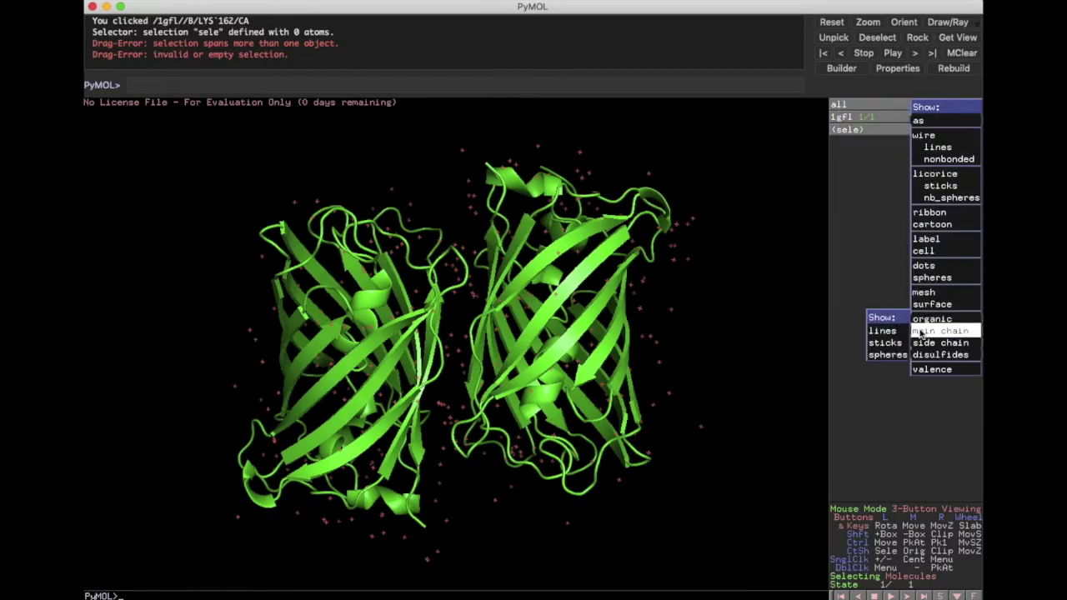
pyautogui.click(887, 344)
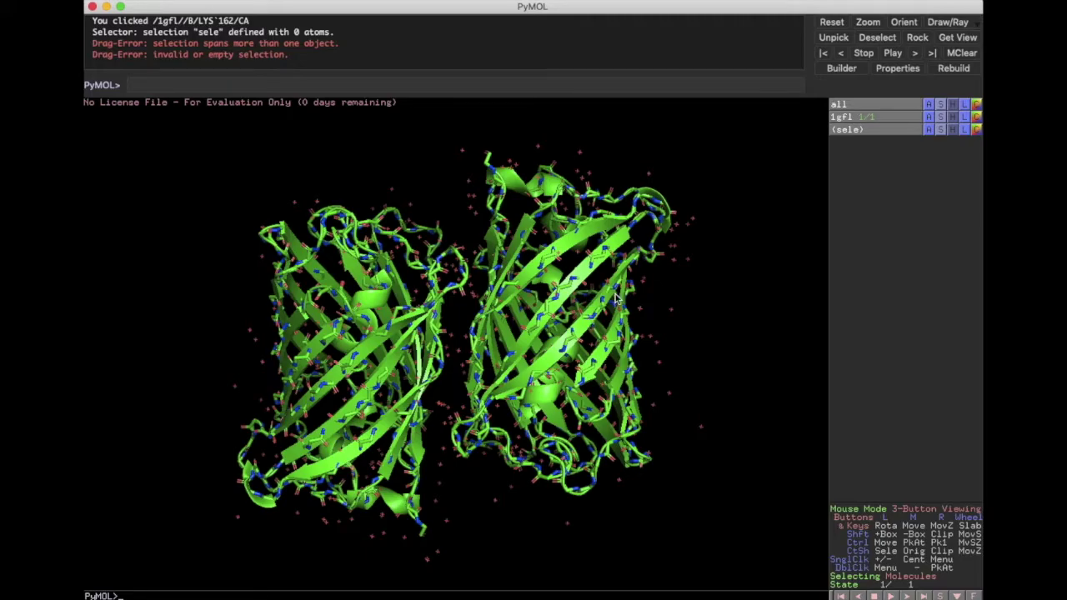
# Select the chain B molecule, show its side chains as lines, and turn off the selection highlight.
pyautogui.click(570, 244)
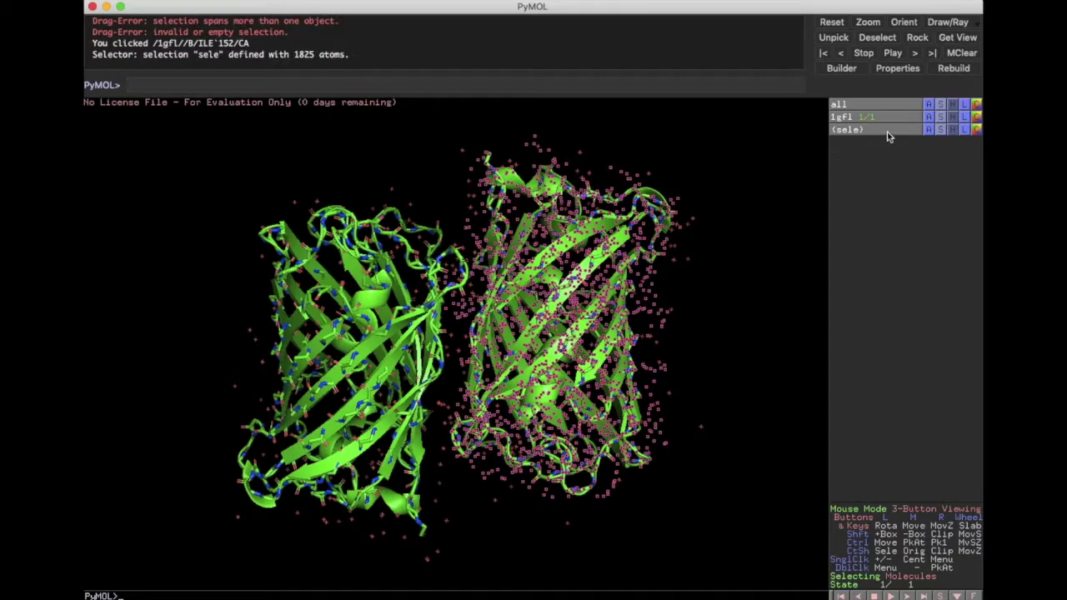
pyautogui.click(942, 133)
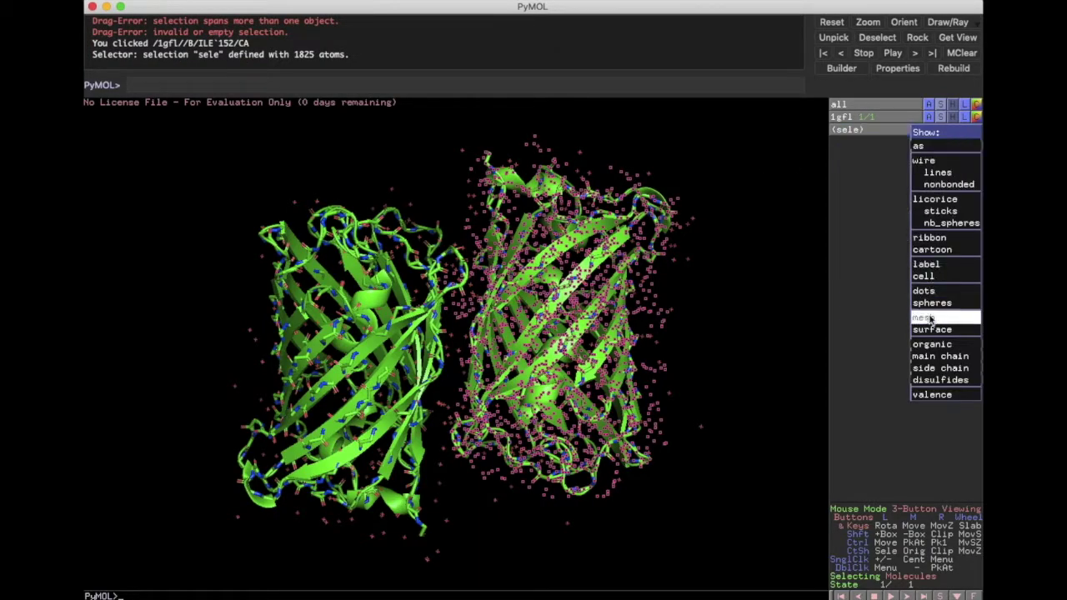
pyautogui.moveTo(928, 372)
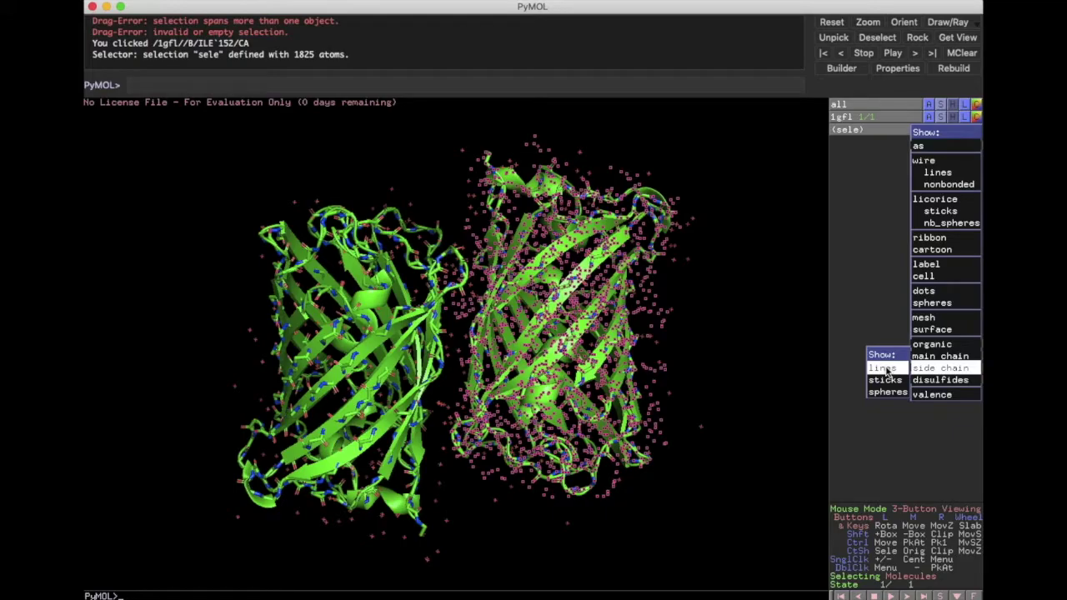
pyautogui.click(887, 369)
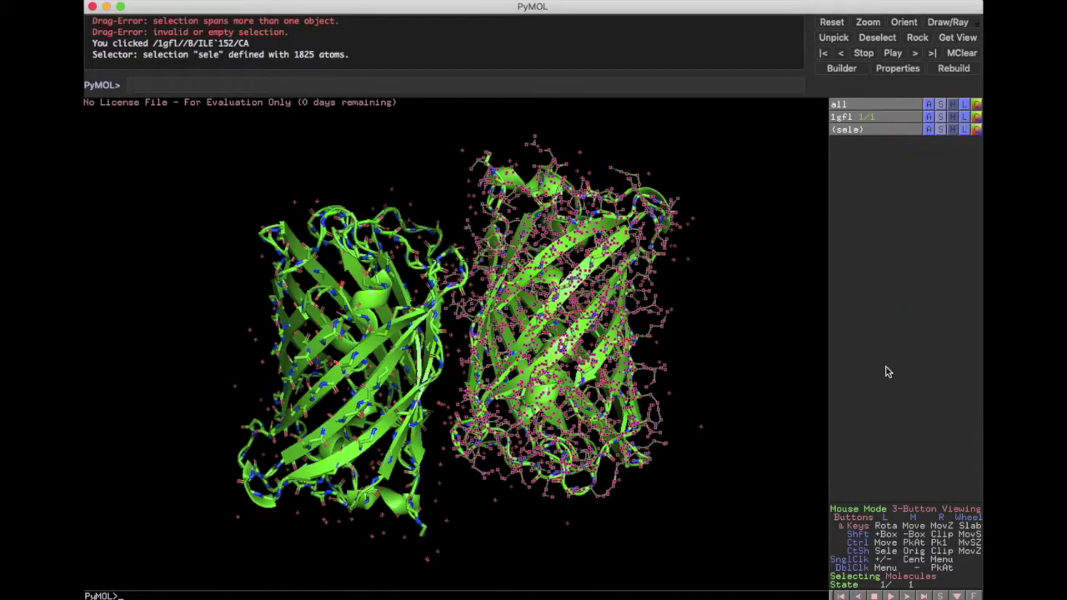
pyautogui.click(722, 255)
pyautogui.scroll(5, 667, 261)
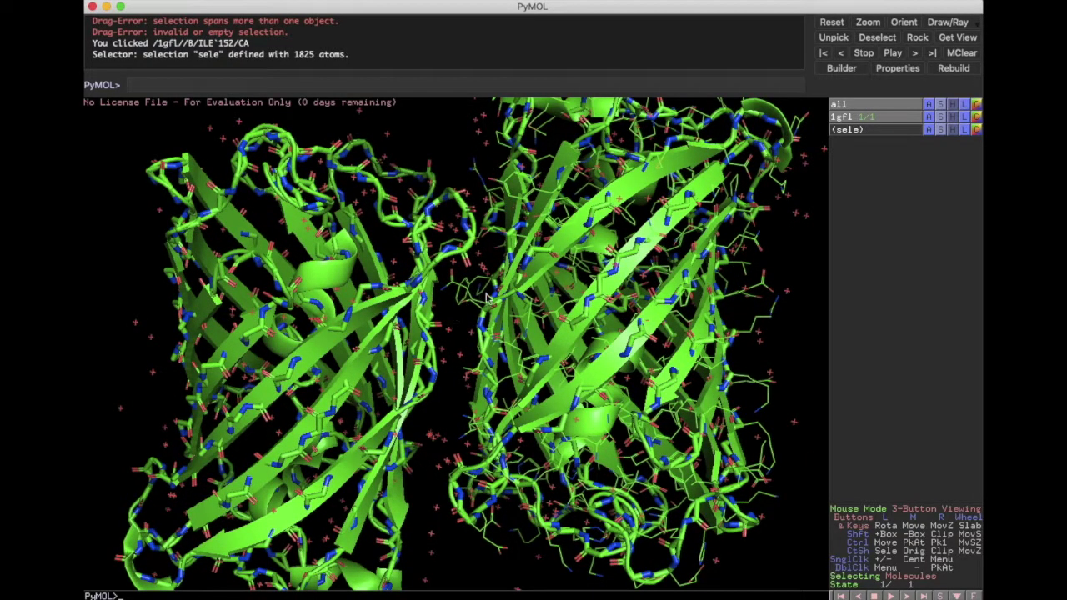
pyautogui.scroll(-6, 490, 354)
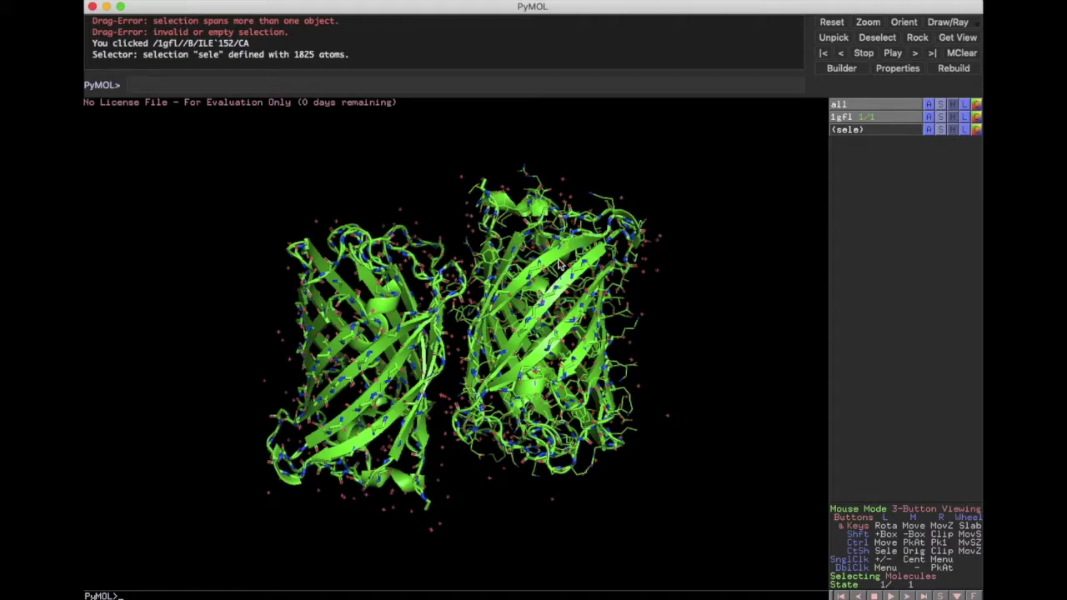
# Select the chain A molecule, hide its cartoon, and turn off the selection highlight to view the sticks from other angles.
pyautogui.click(389, 311)
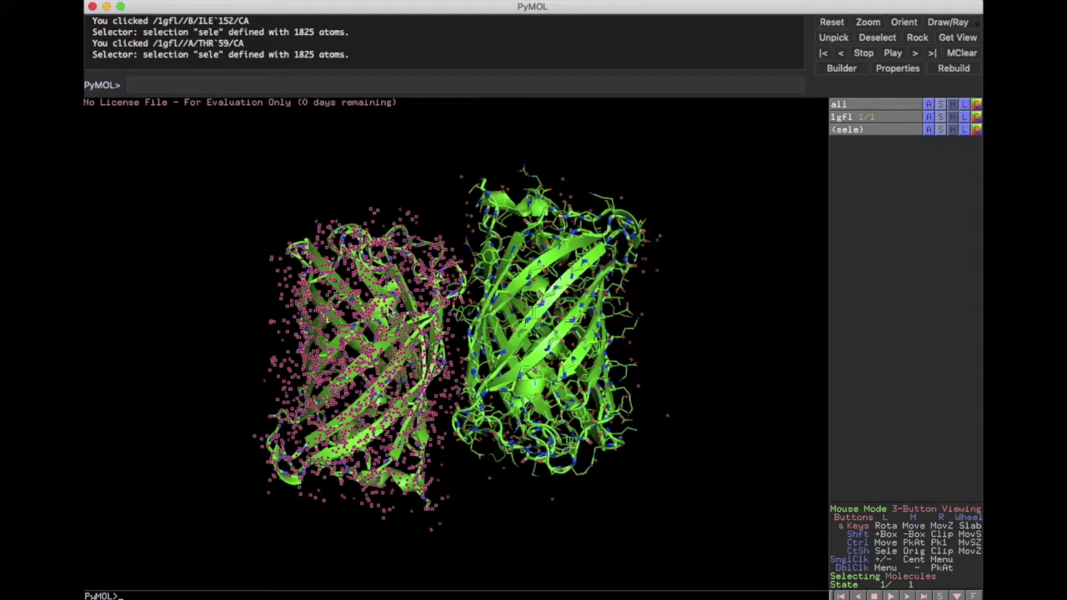
pyautogui.click(953, 130)
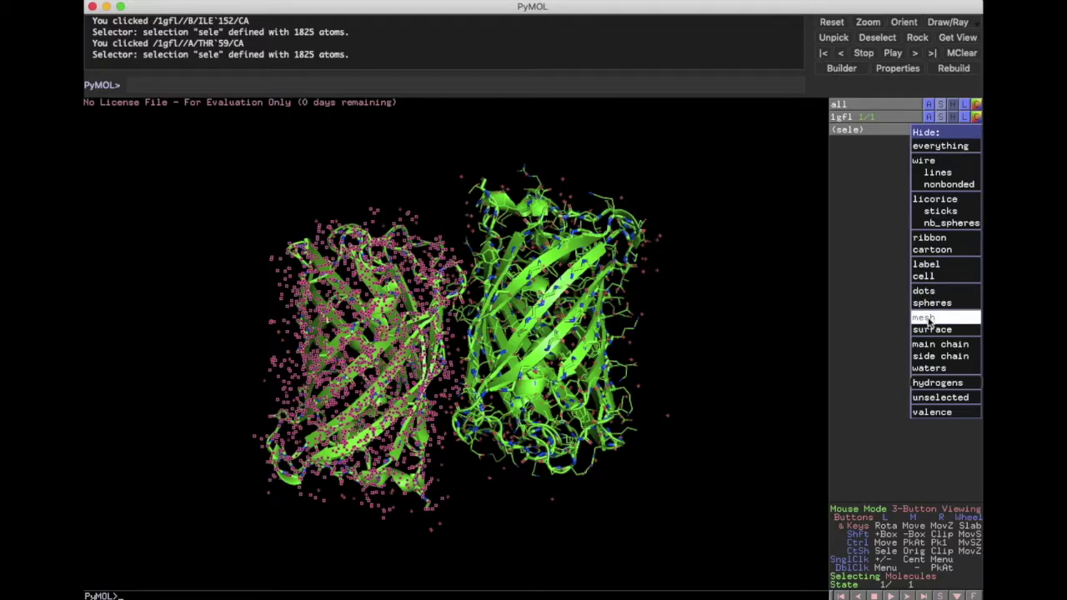
pyautogui.click(932, 250)
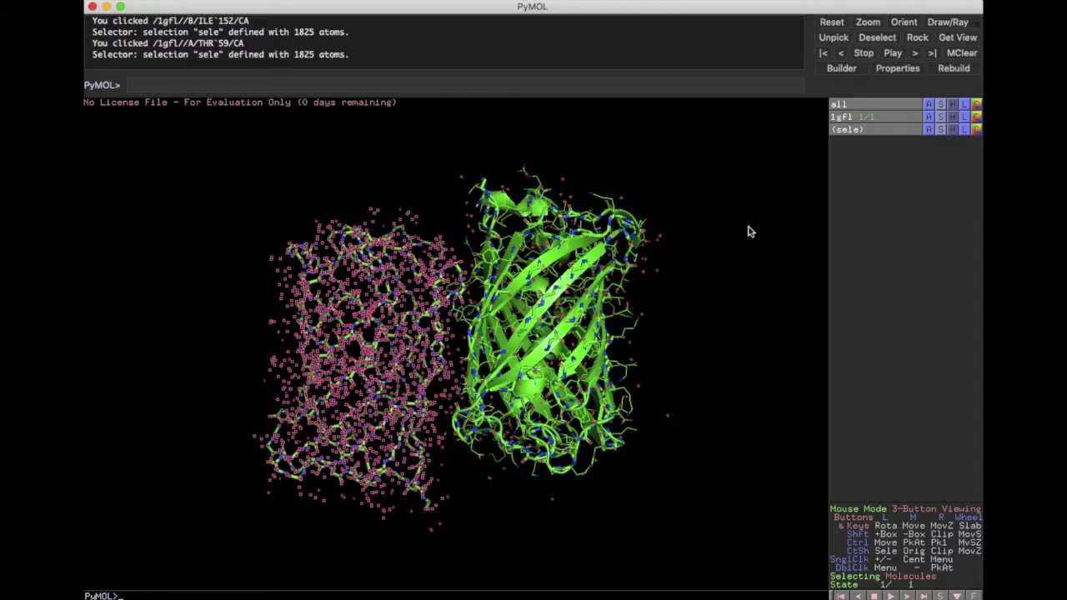
pyautogui.click(728, 238)
pyautogui.moveTo(327, 342); pyautogui.dragTo(322, 368)
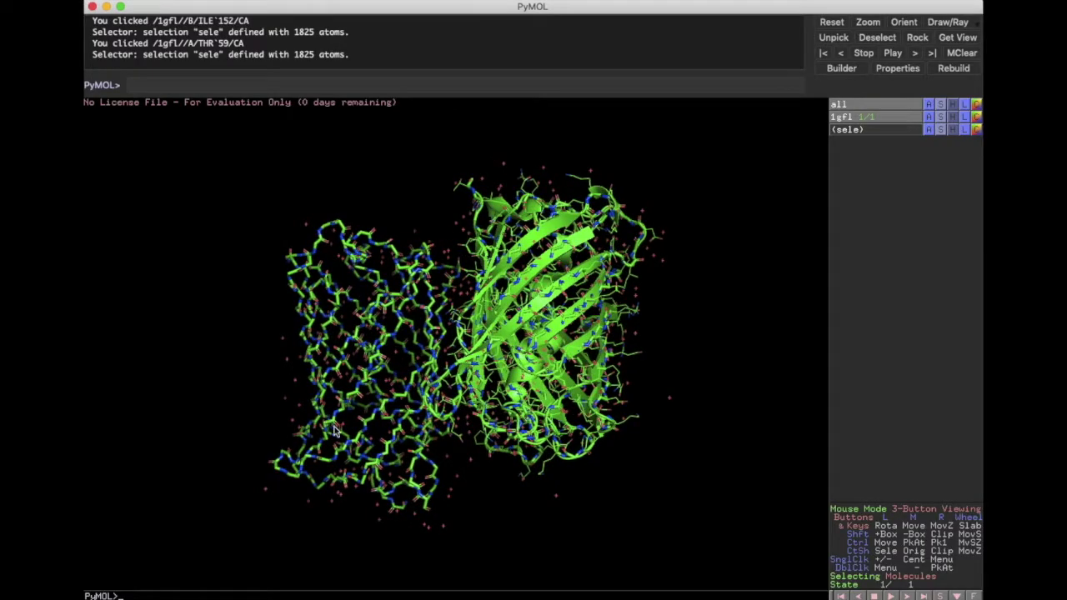
pyautogui.moveTo(376, 358); pyautogui.dragTo(432, 291)
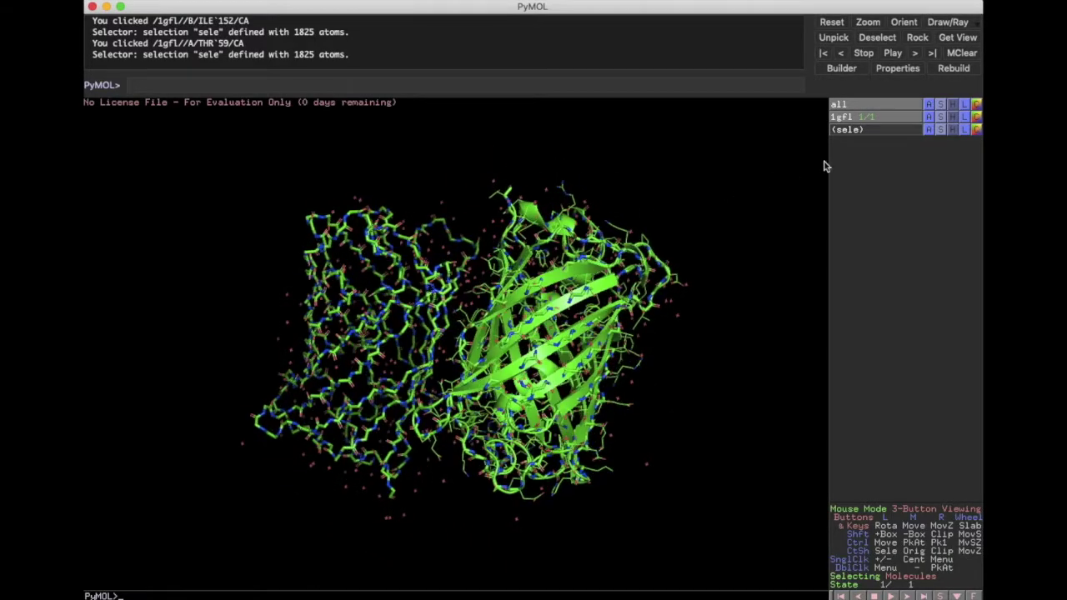
pyautogui.click(953, 129)
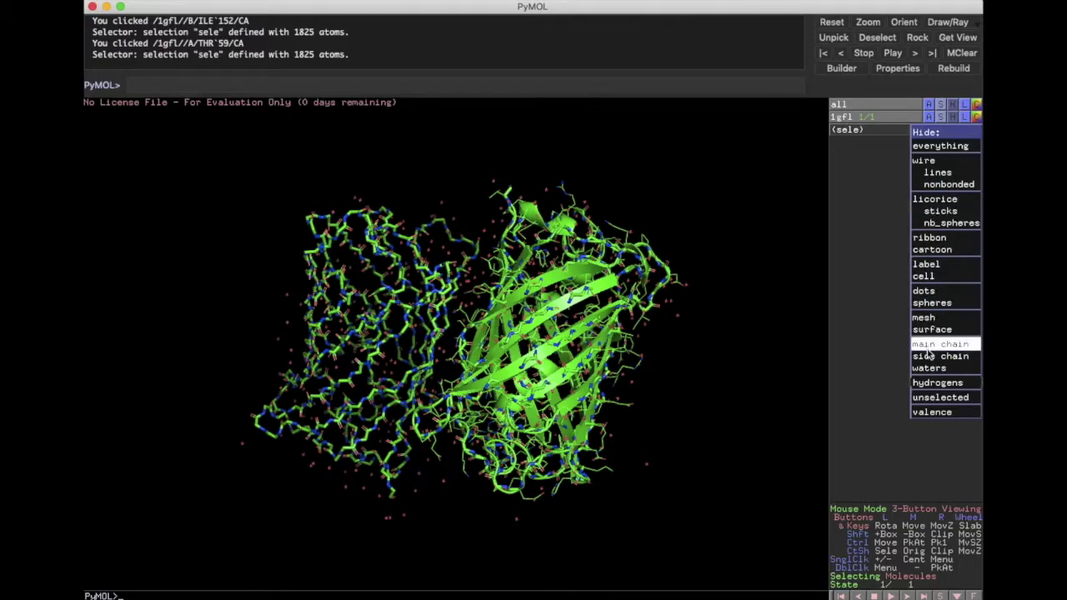
pyautogui.click(882, 201)
# Select the chain A molecule, show its surface, and turn off the selection highlight to view the surface from several angles.
pyautogui.moveTo(338, 357); pyautogui.dragTo(344, 385)
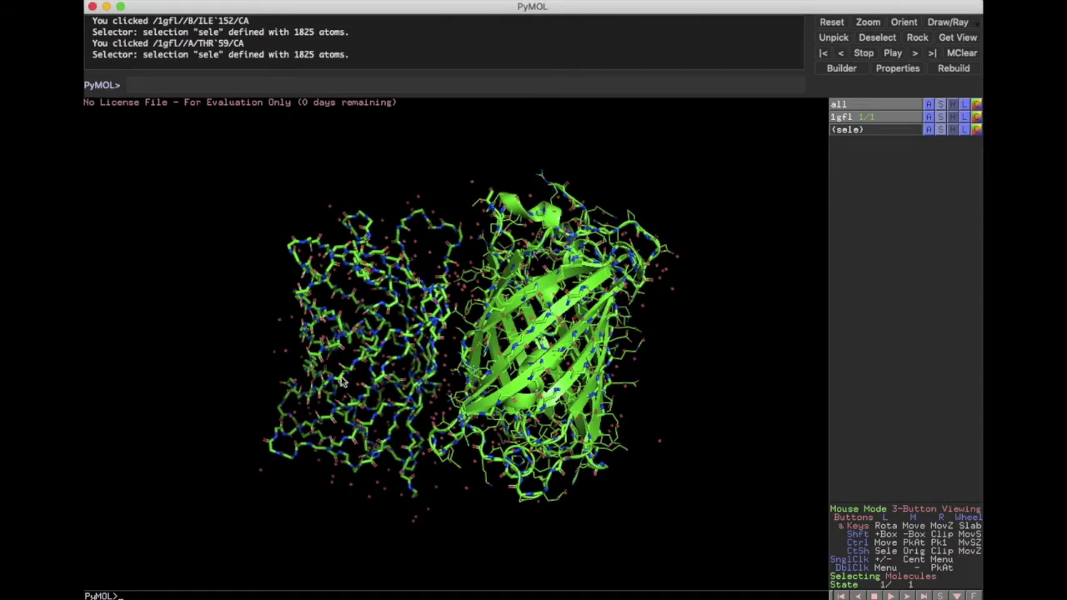
pyautogui.click(369, 267)
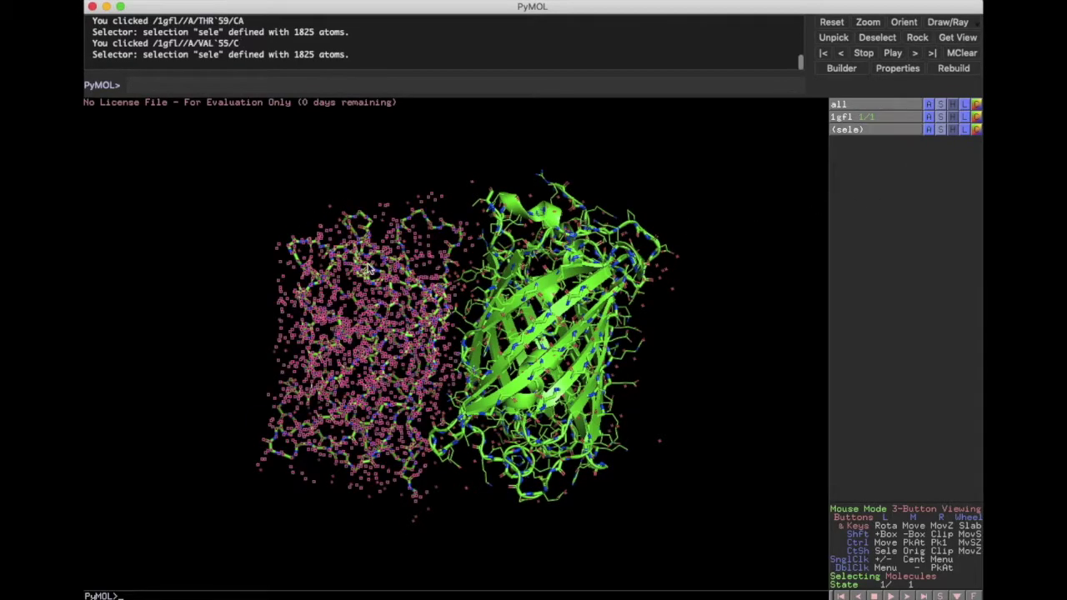
pyautogui.click(942, 130)
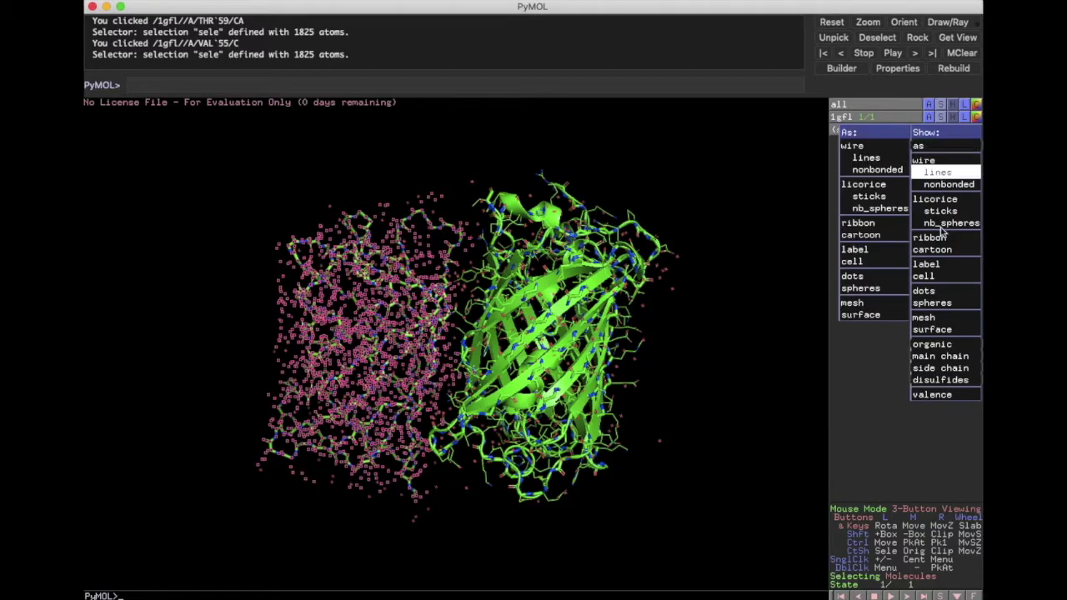
pyautogui.click(941, 331)
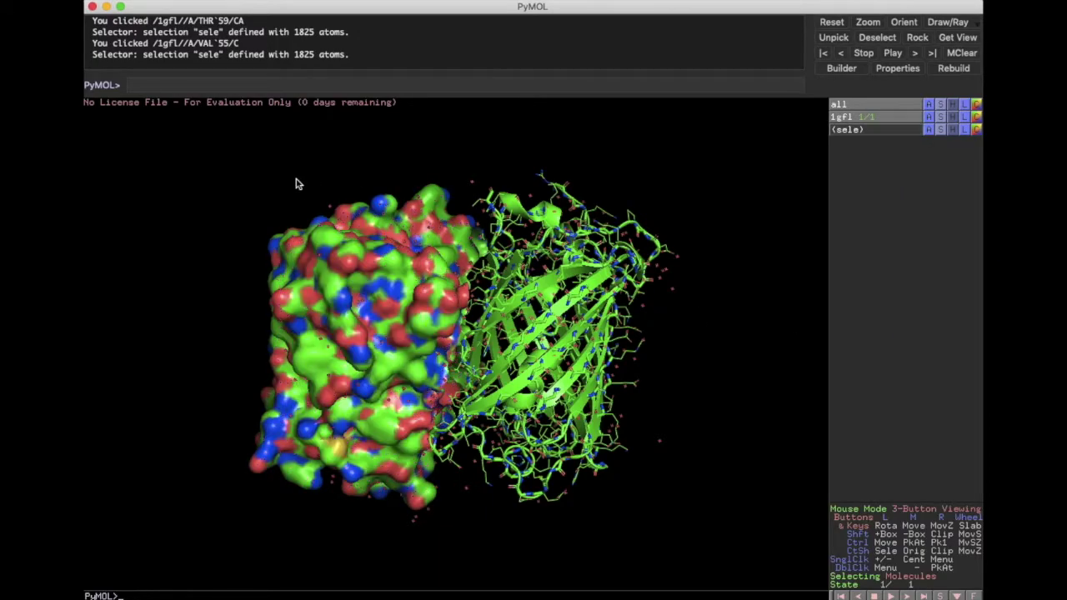
pyautogui.moveTo(473, 245); pyautogui.dragTo(500, 221)
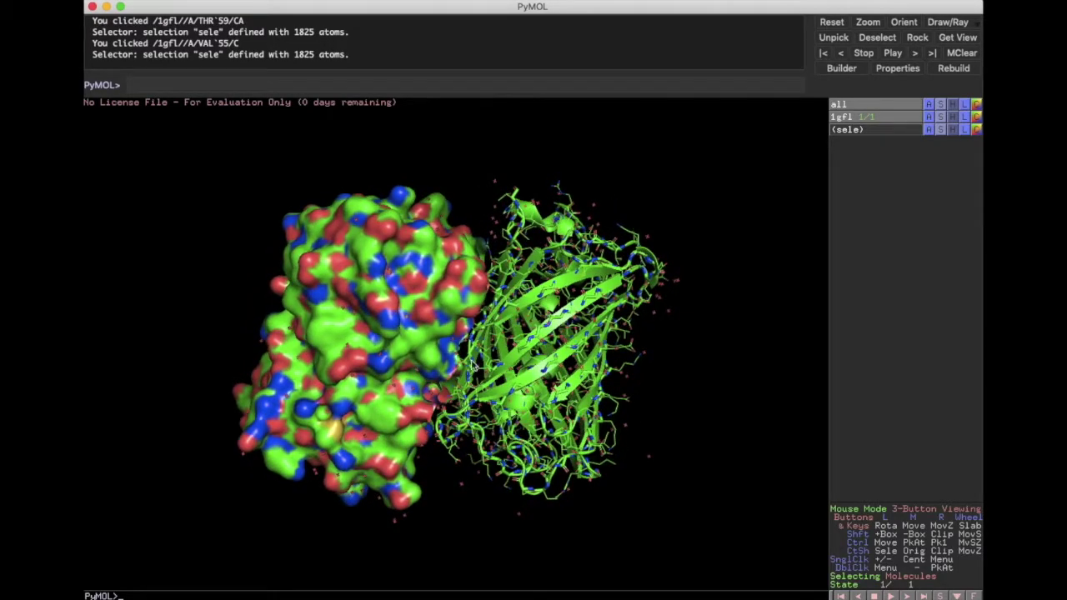
pyautogui.moveTo(473, 389); pyautogui.dragTo(518, 376)
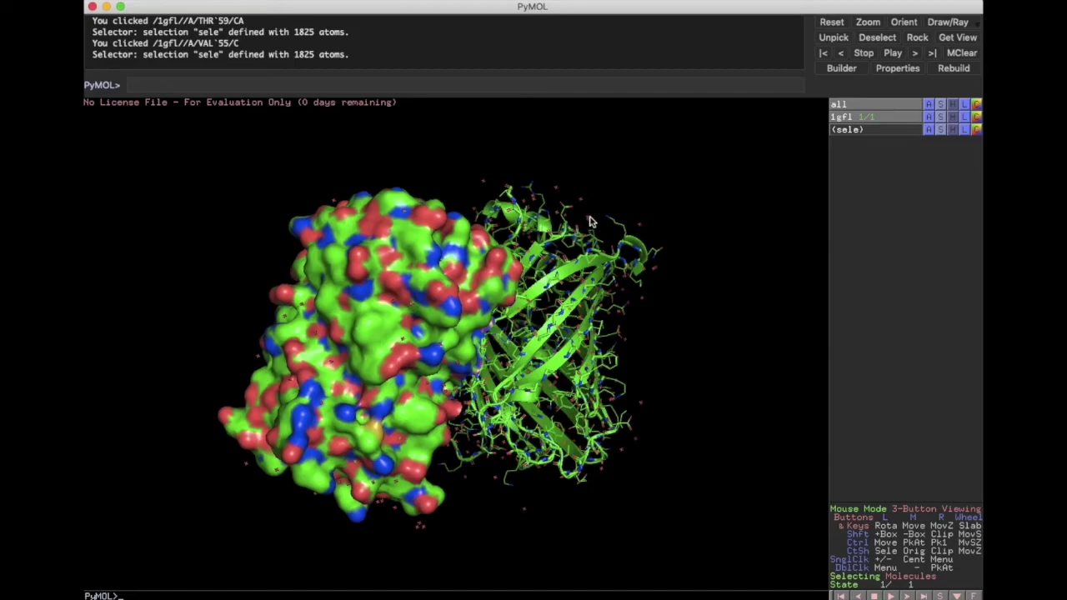
pyautogui.moveTo(591, 221); pyautogui.dragTo(564, 201)
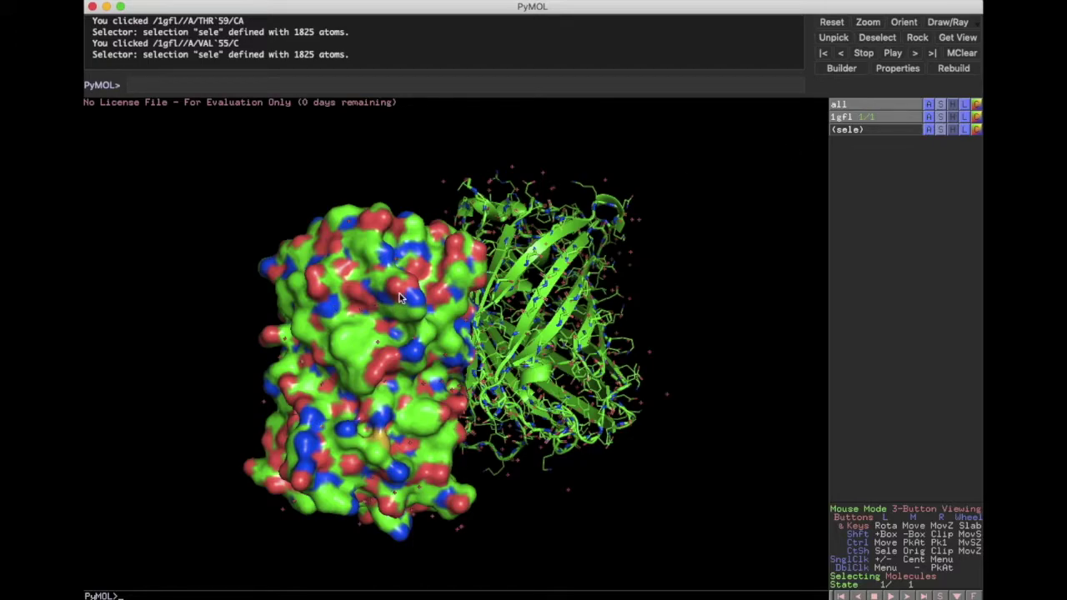
# Pick a point on the chain A surface and try to hide the surface of the sele selection.
pyautogui.click(367, 501)
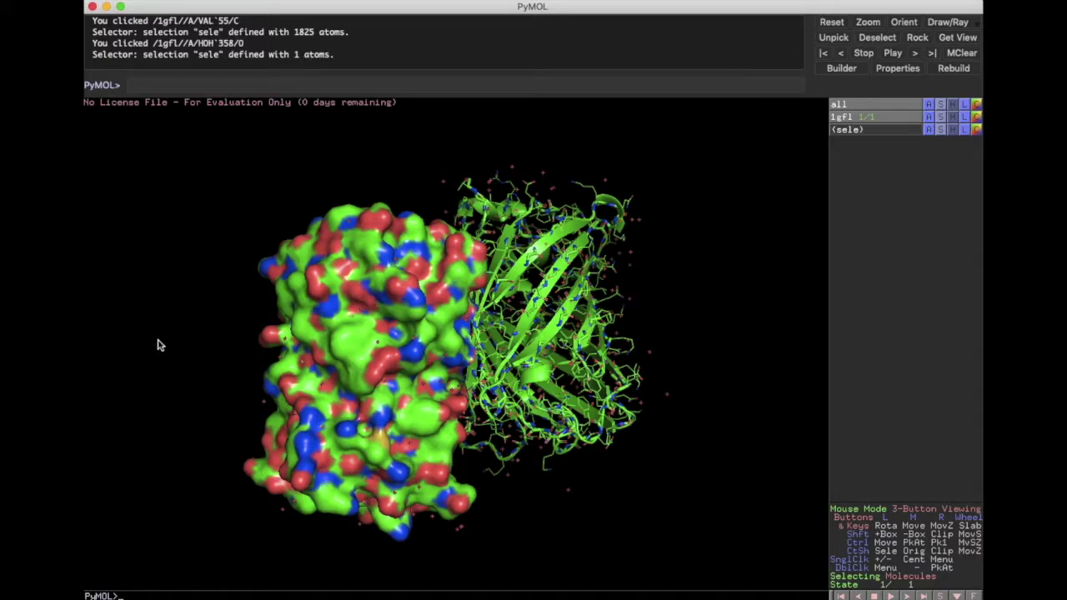
pyautogui.click(364, 306)
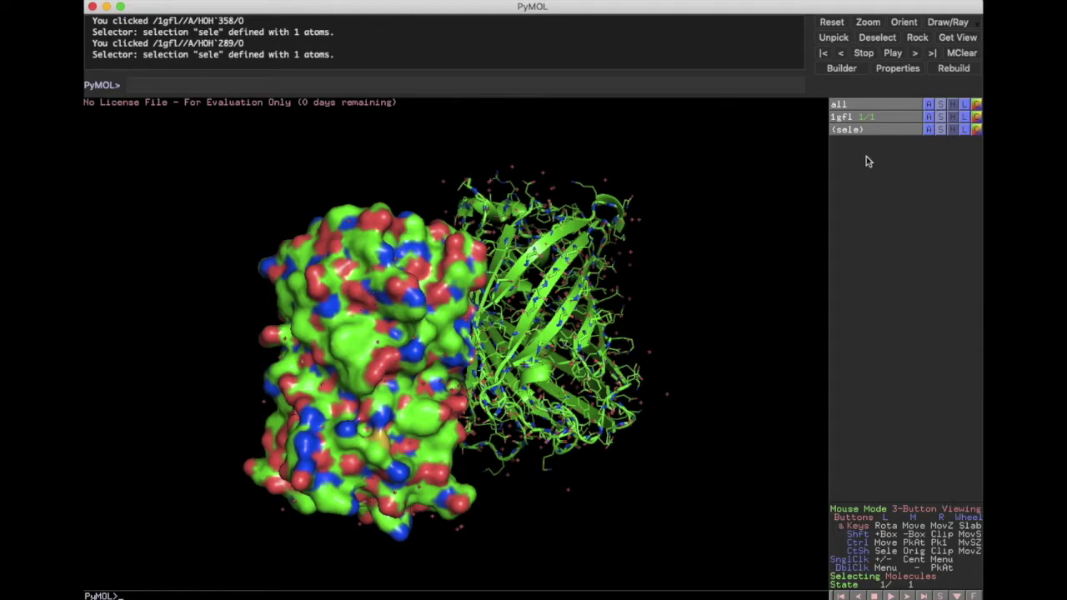
pyautogui.click(951, 129)
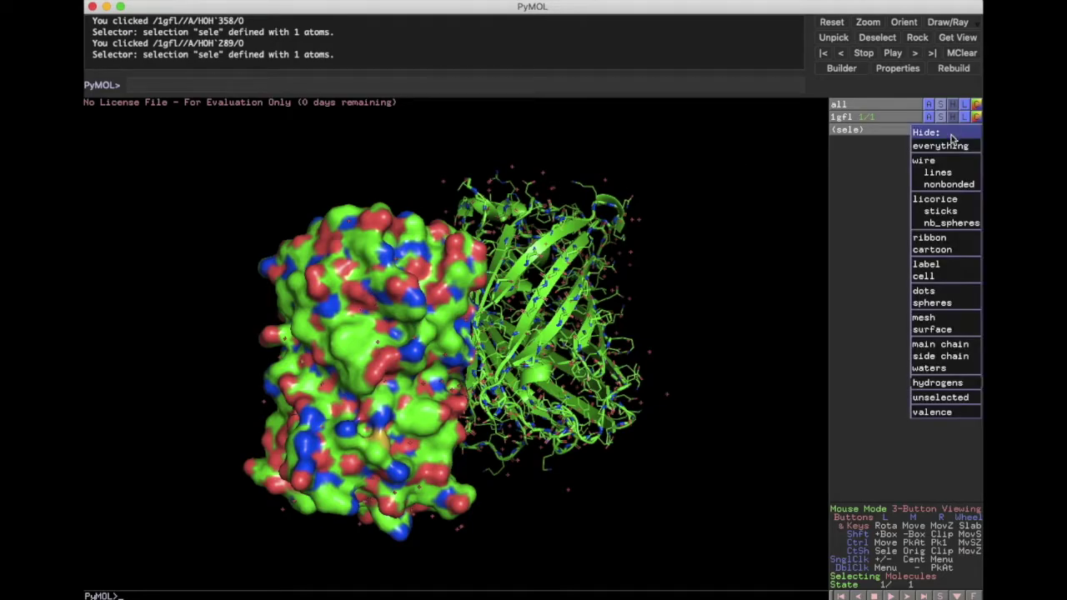
pyautogui.click(931, 329)
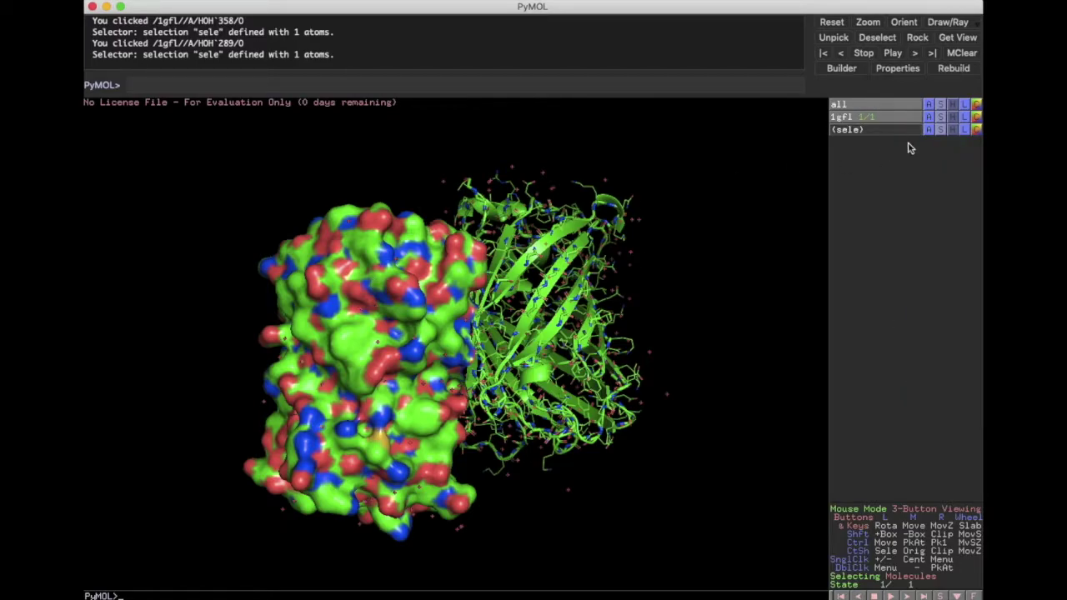
pyautogui.click(952, 131)
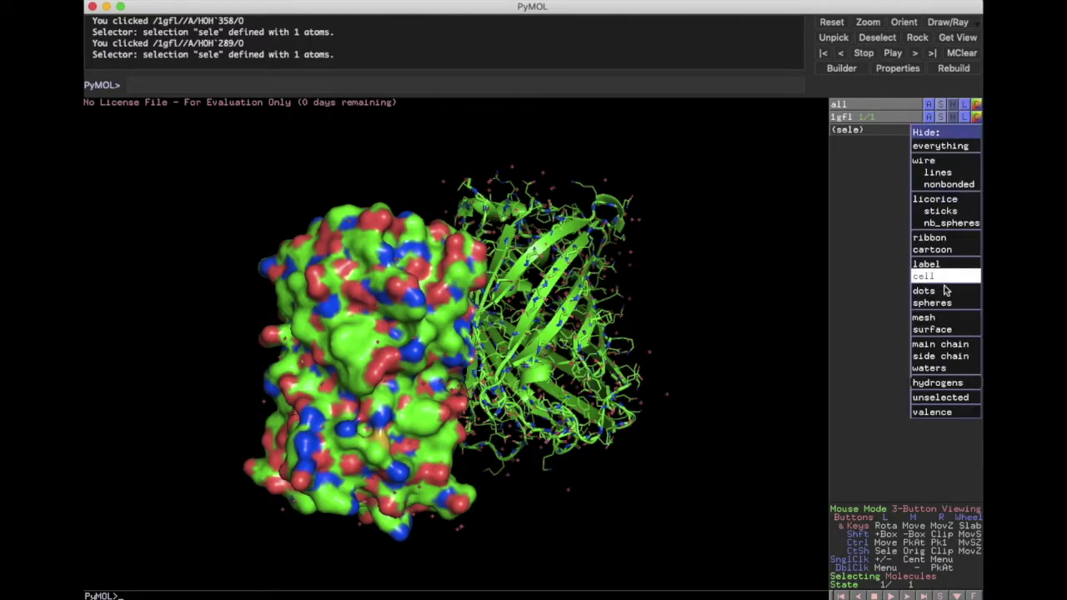
pyautogui.click(936, 329)
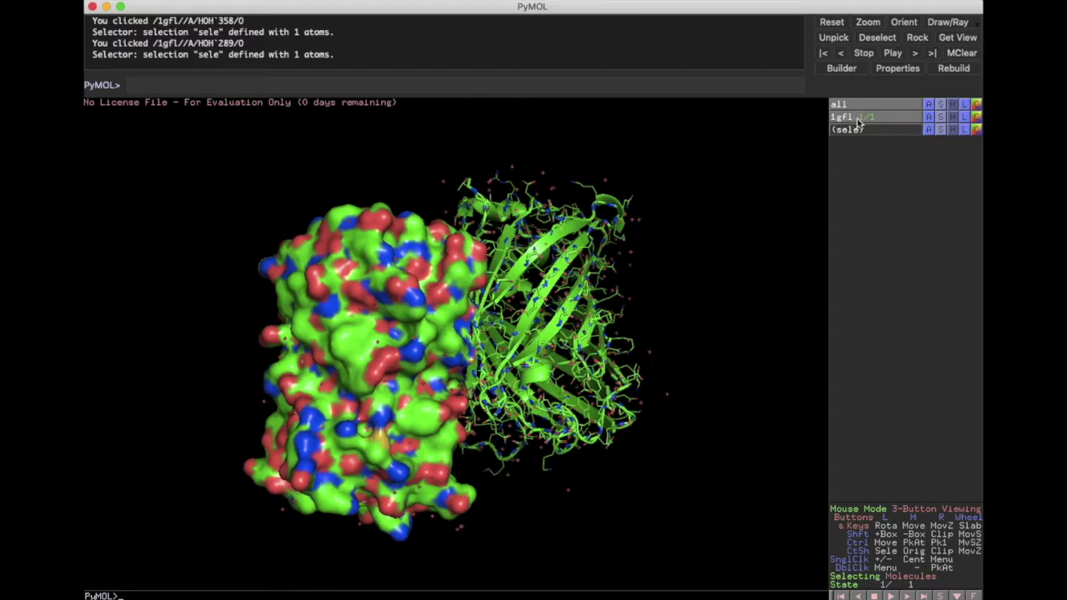
# Hide the surface of the whole 1gfl object.
pyautogui.click(952, 117)
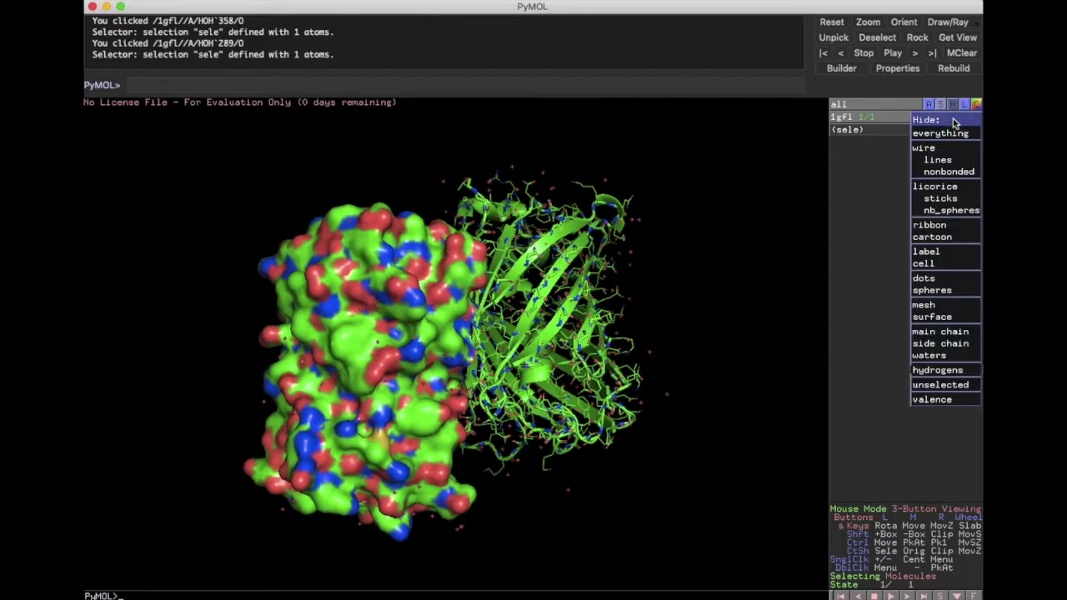
pyautogui.click(944, 318)
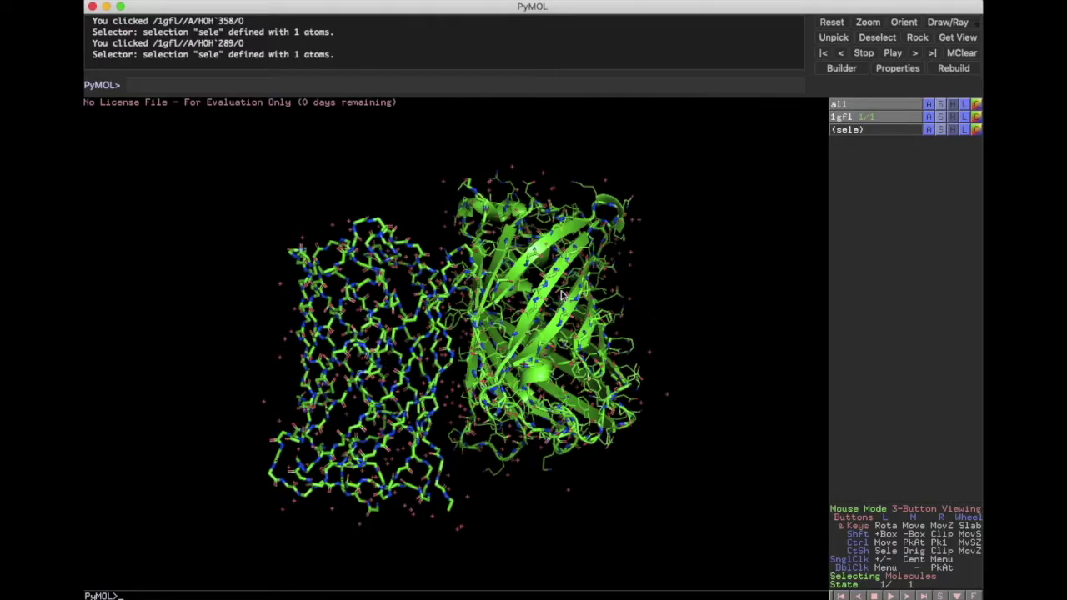
pyautogui.moveTo(411, 206); pyautogui.dragTo(434, 249)
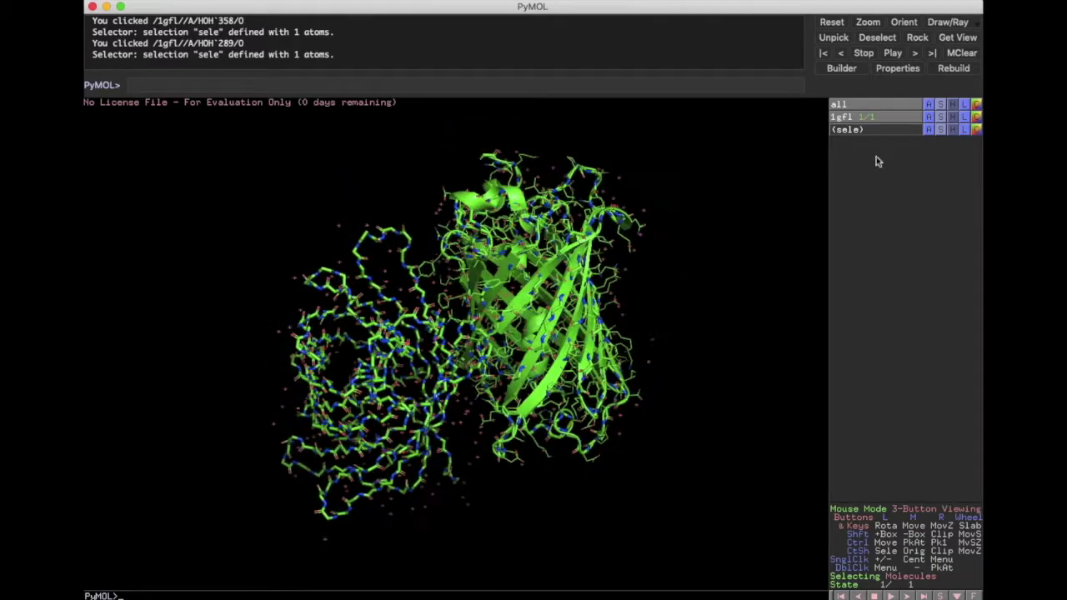
# Show the mesh of the 1gfl object, view it from another angle, and hide the mesh again.
pyautogui.click(955, 122)
pyautogui.click(941, 117)
pyautogui.click(942, 306)
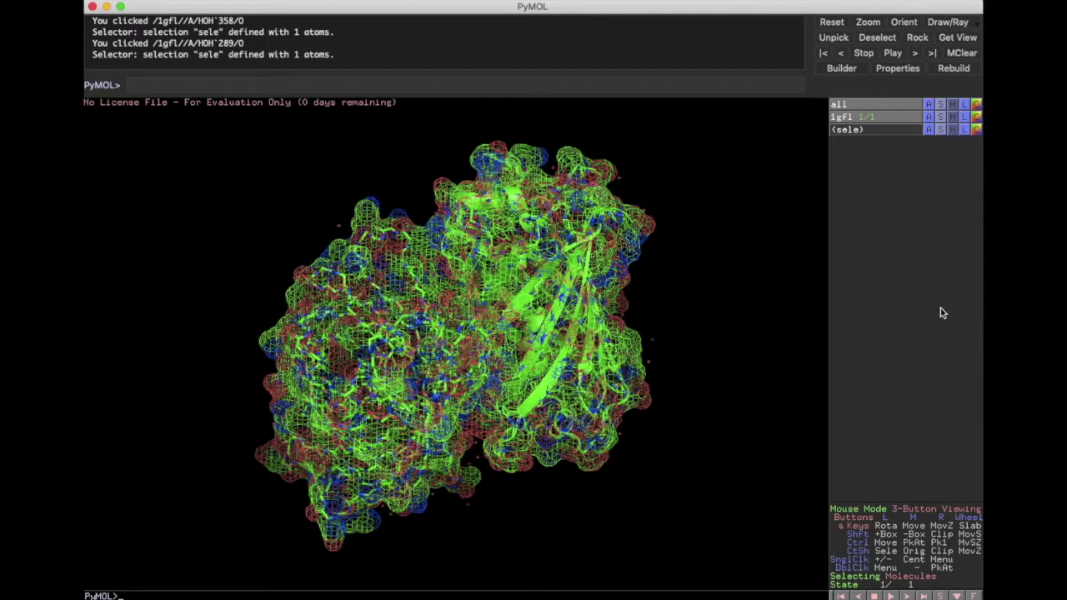
pyautogui.moveTo(406, 381); pyautogui.dragTo(348, 289)
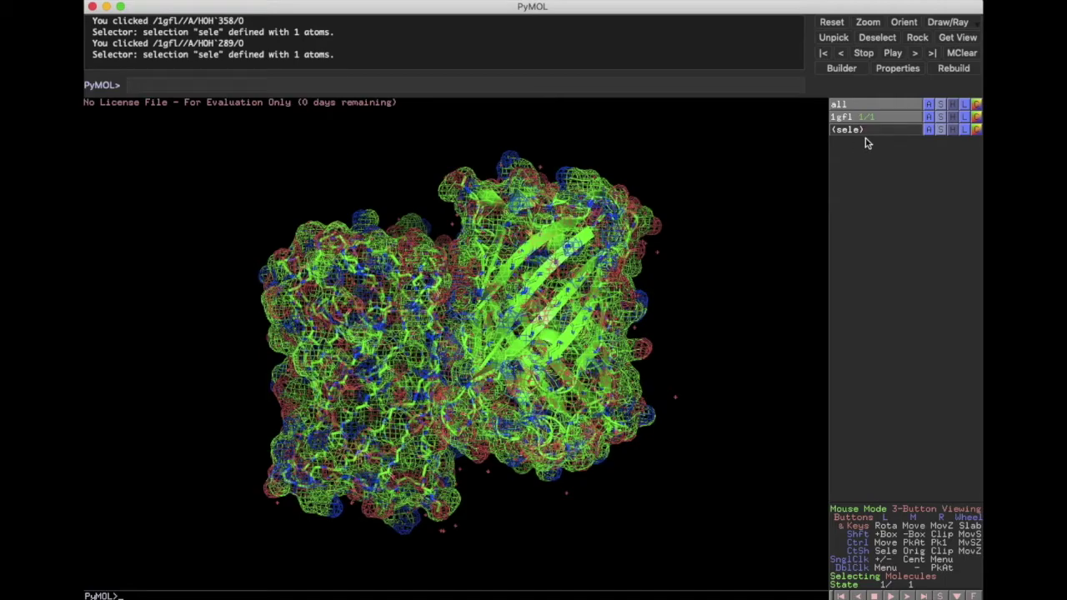
pyautogui.click(952, 118)
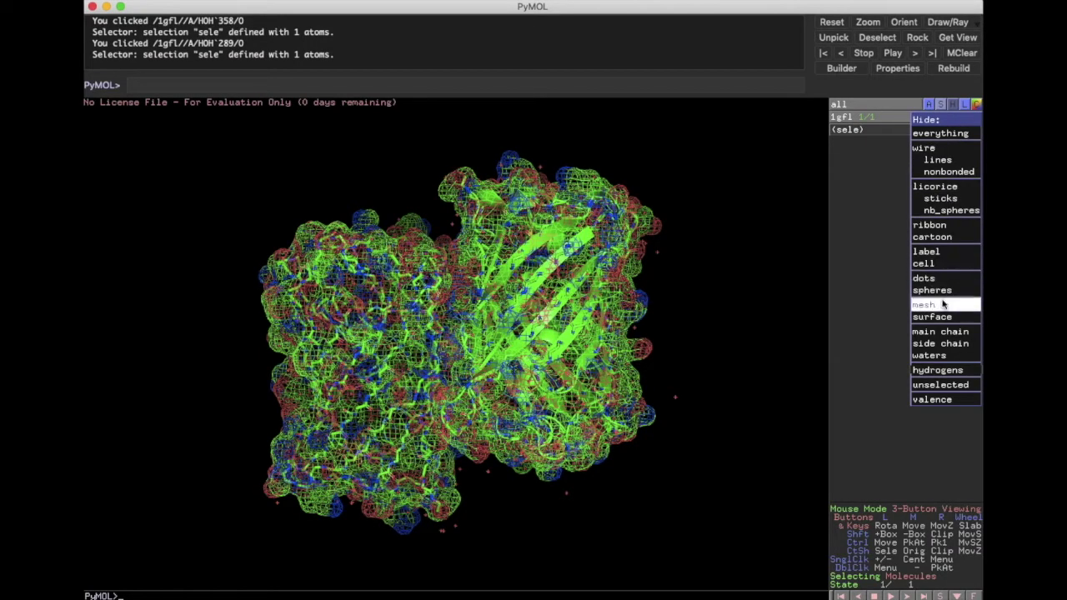
pyautogui.click(943, 306)
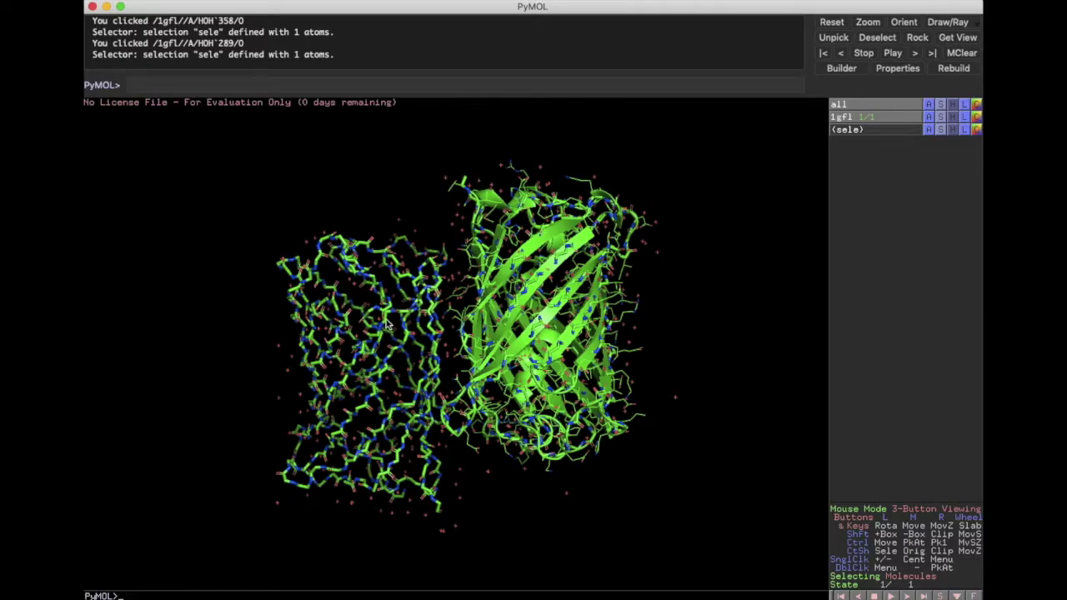
# Select the chain A molecule, show its atoms as spheres, and turn off the selection highlight for a closer look.
pyautogui.click(368, 279)
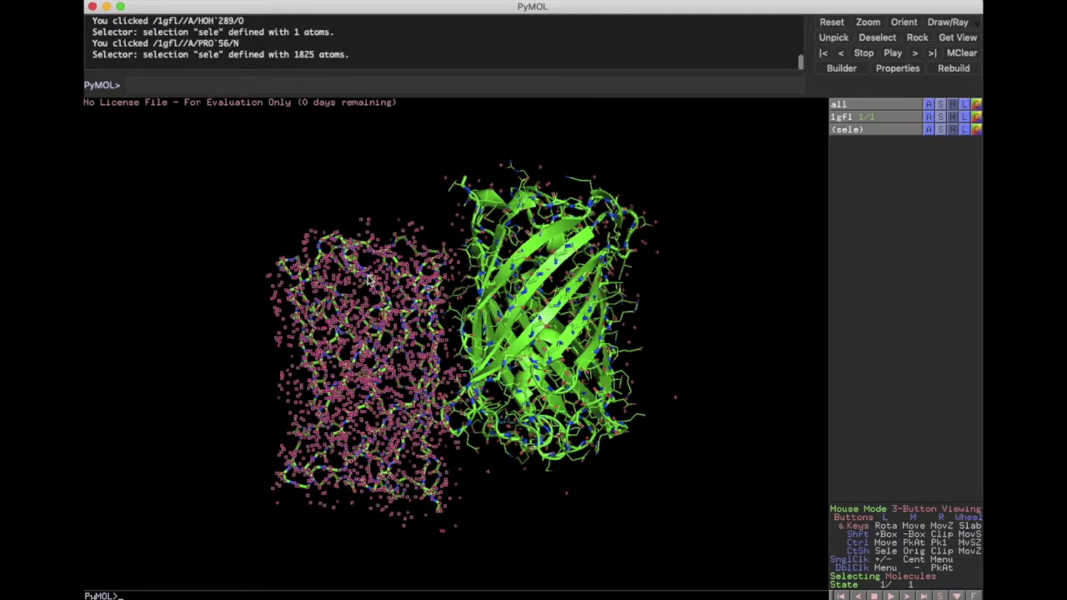
pyautogui.click(955, 130)
pyautogui.click(941, 131)
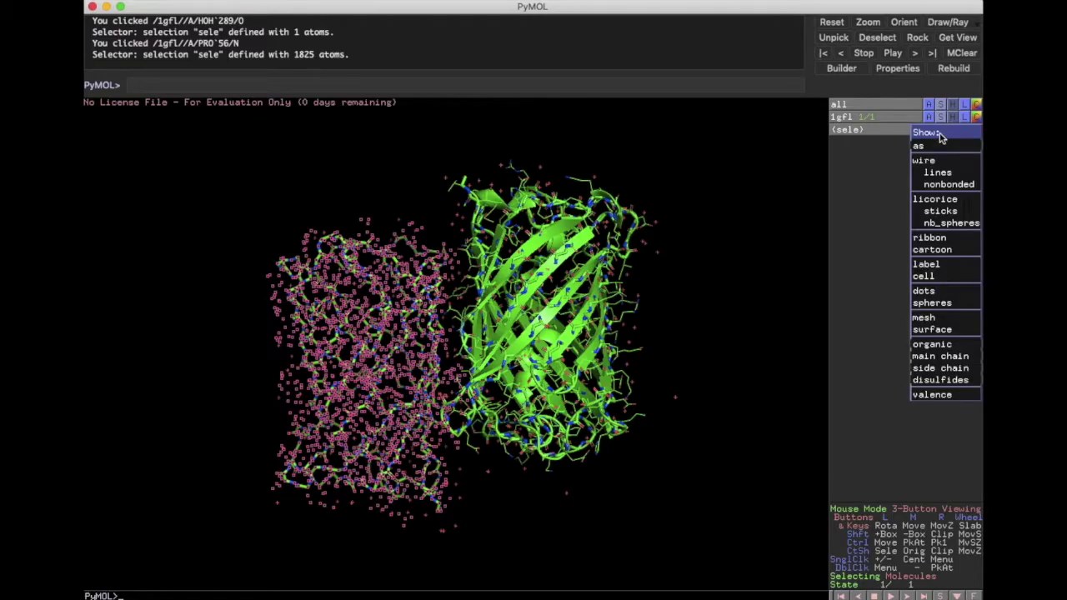
pyautogui.click(938, 303)
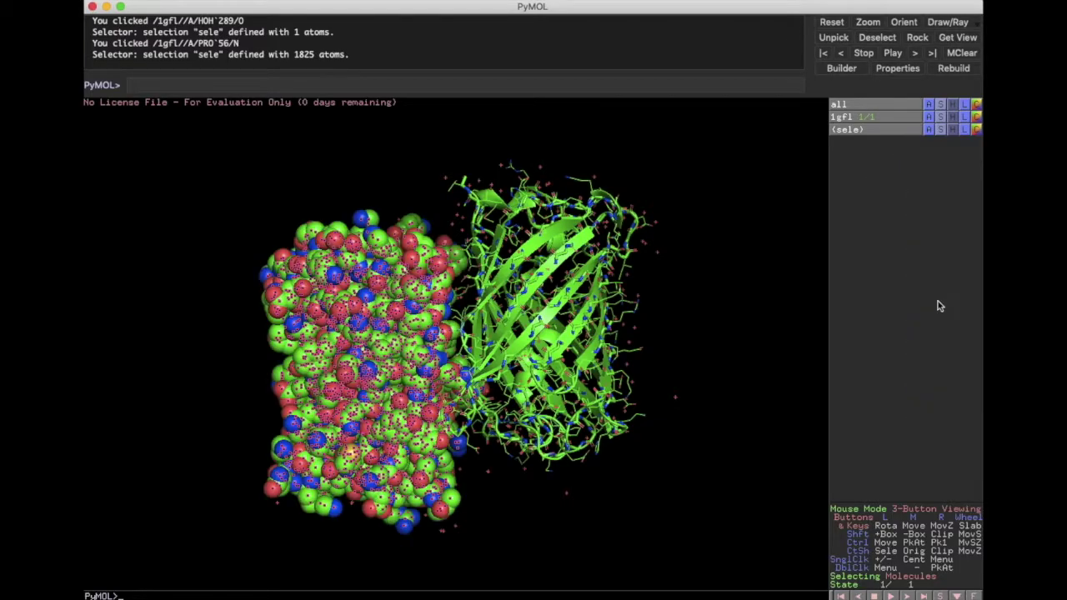
pyautogui.click(216, 355)
pyautogui.scroll(5, 314, 344)
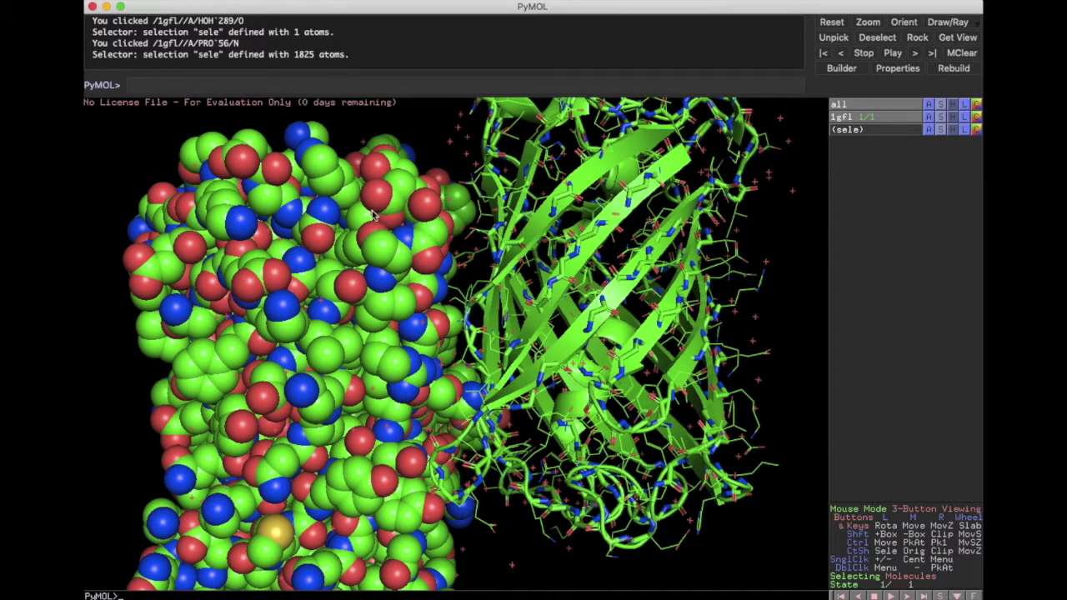
# Hide the spheres of the 1gfl object.
pyautogui.click(952, 119)
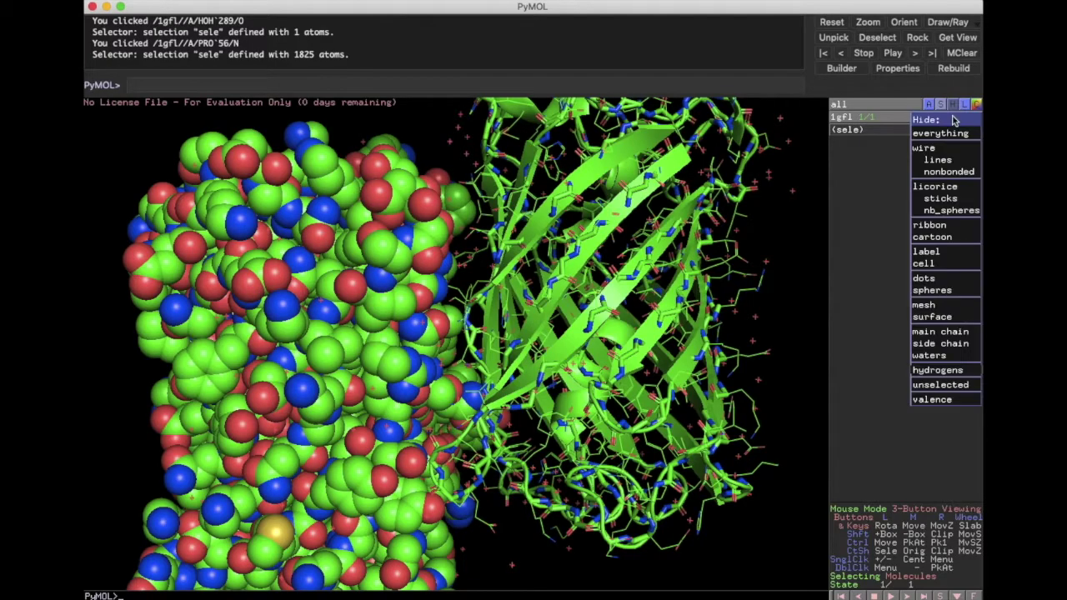
pyautogui.click(940, 292)
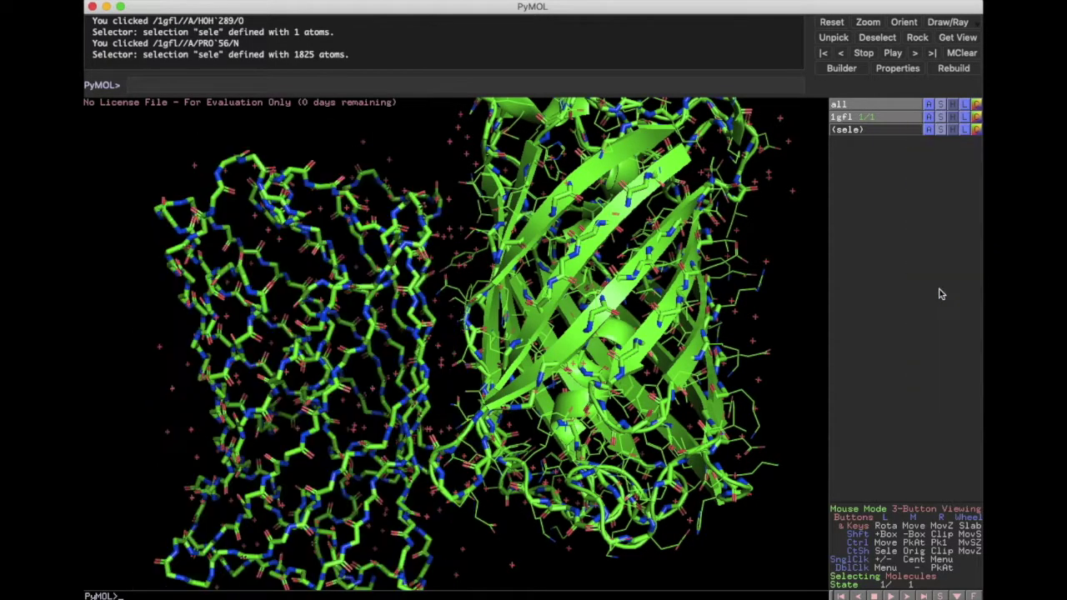
pyautogui.moveTo(582, 326)
pyautogui.mouseDown(button='right')
pyautogui.moveTo(581, 309)
pyautogui.moveTo(582, 341)
pyautogui.moveTo(583, 326)
pyautogui.mouseUp(button='right')
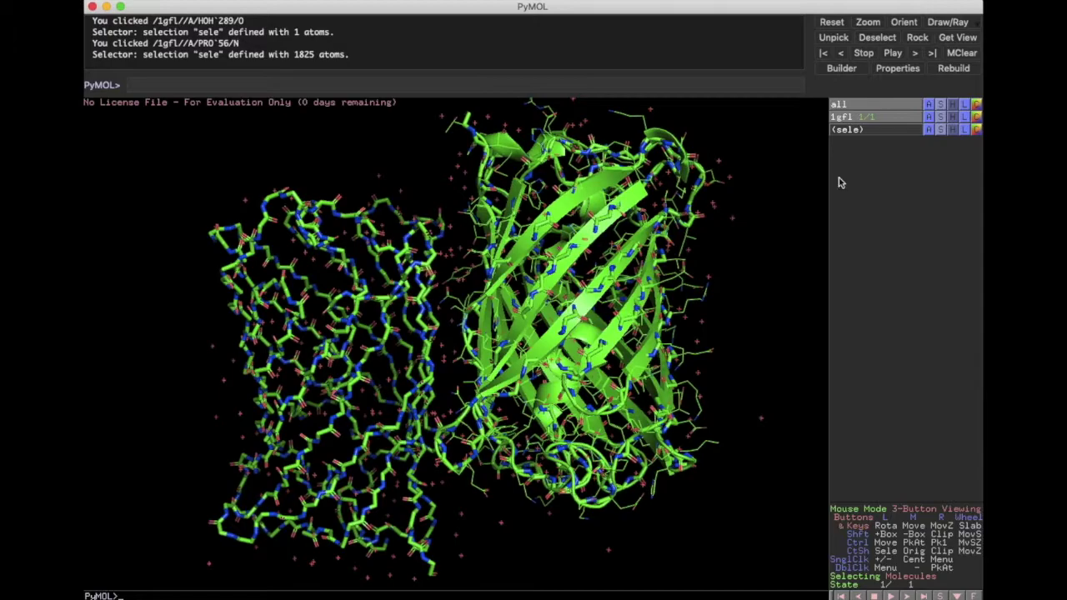
# Select the chain A molecule, label its residues, and turn off the selection highlight to view the labels from other angles.
pyautogui.click(965, 119)
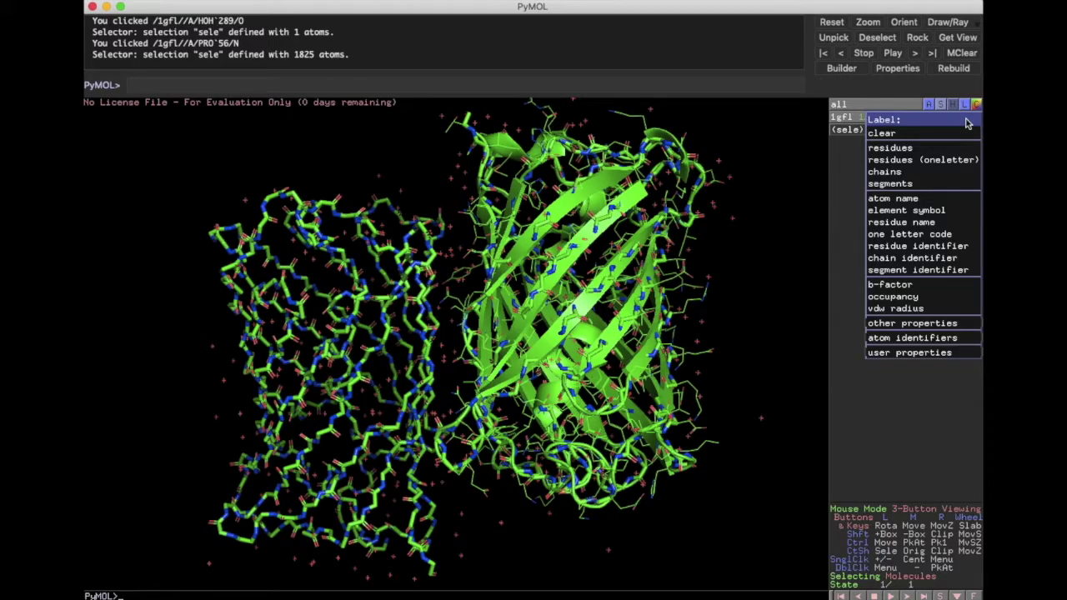
pyautogui.click(213, 216)
pyautogui.click(267, 257)
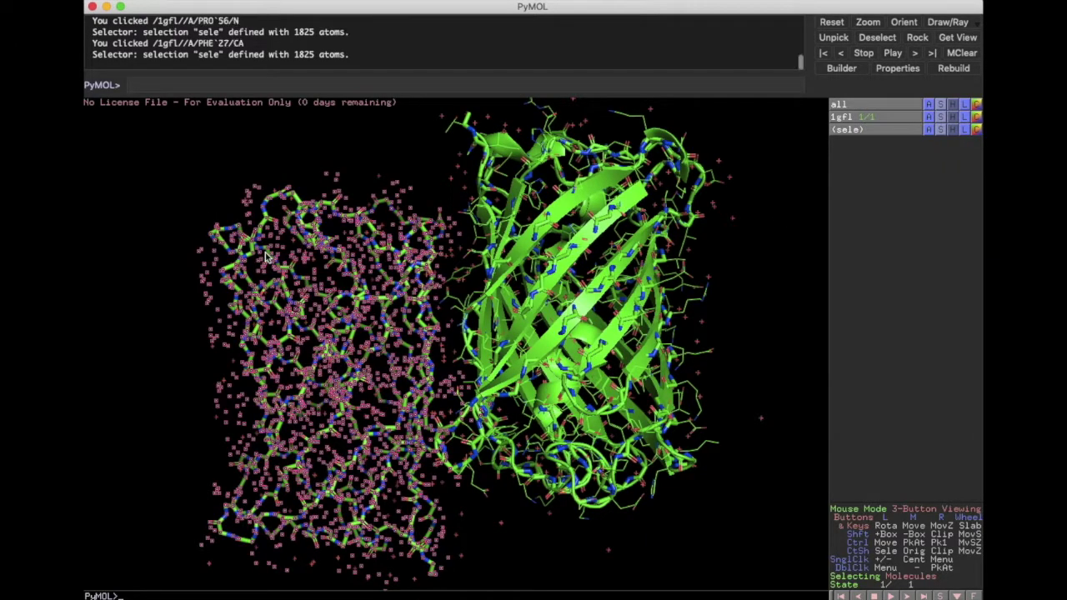
pyautogui.click(964, 130)
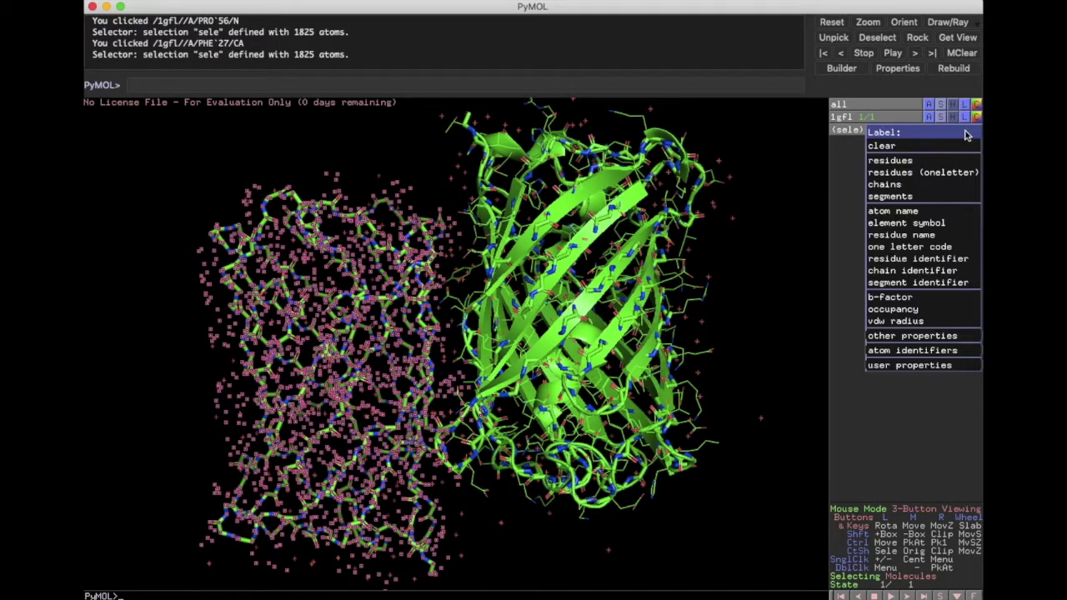
pyautogui.click(896, 161)
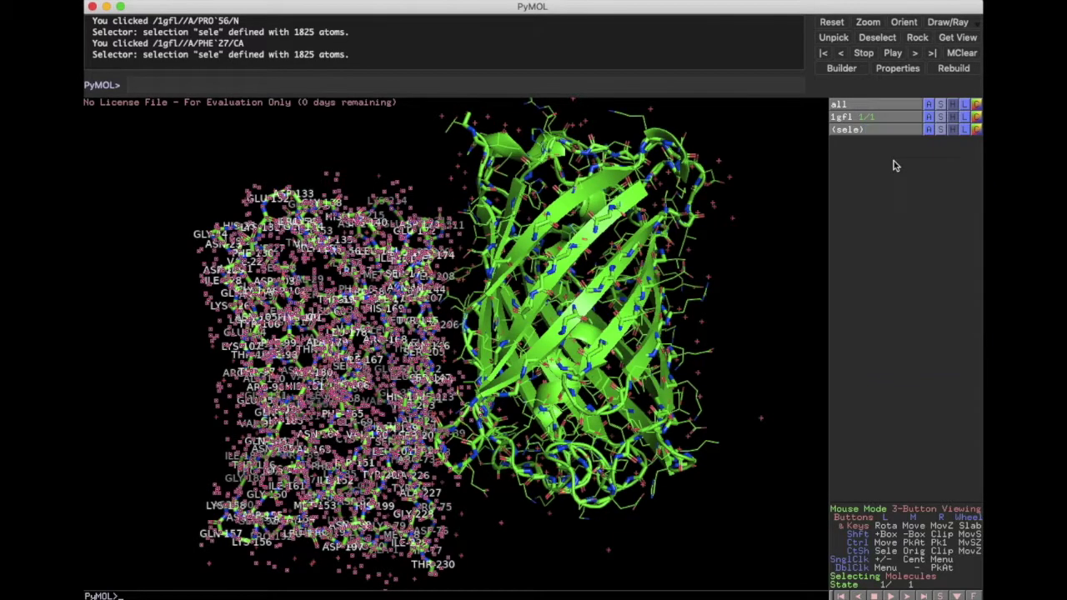
pyautogui.click(169, 227)
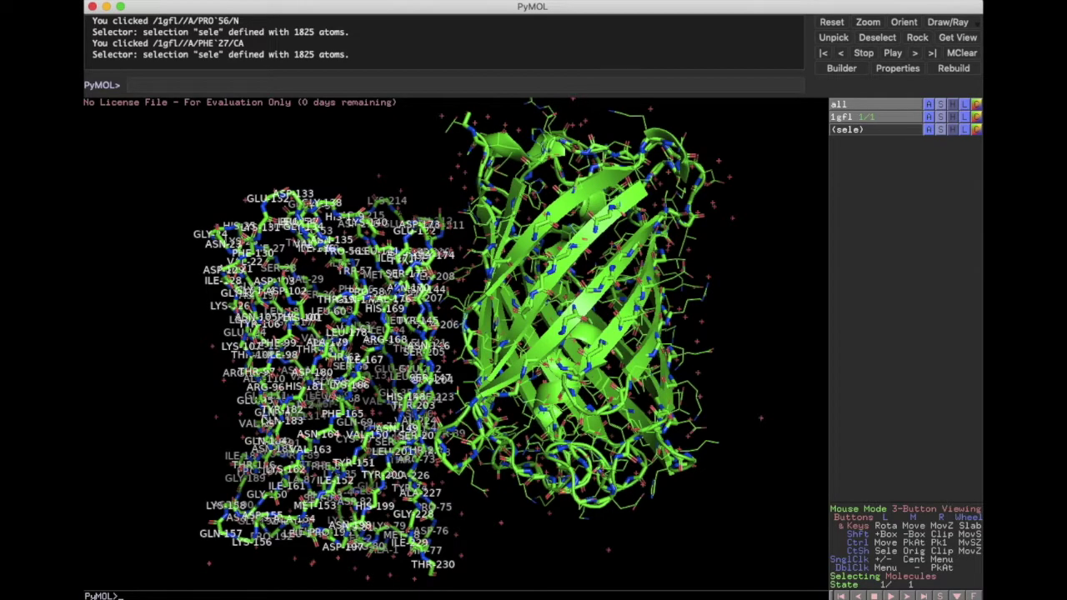
pyautogui.moveTo(274, 239); pyautogui.dragTo(437, 257)
pyautogui.moveTo(304, 264); pyautogui.dragTo(287, 286)
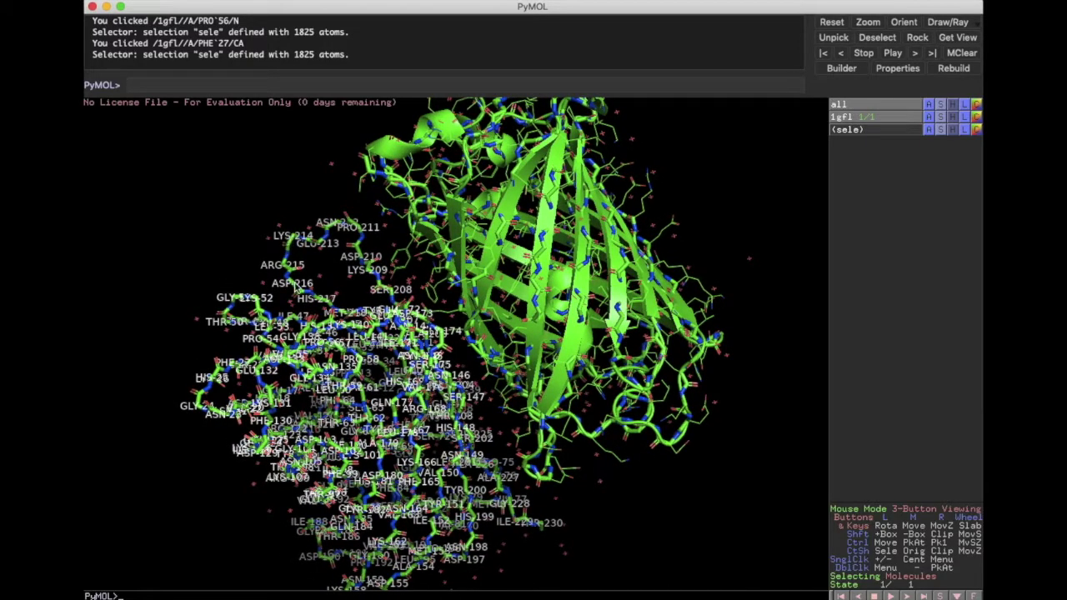
pyautogui.moveTo(313, 249); pyautogui.dragTo(322, 246)
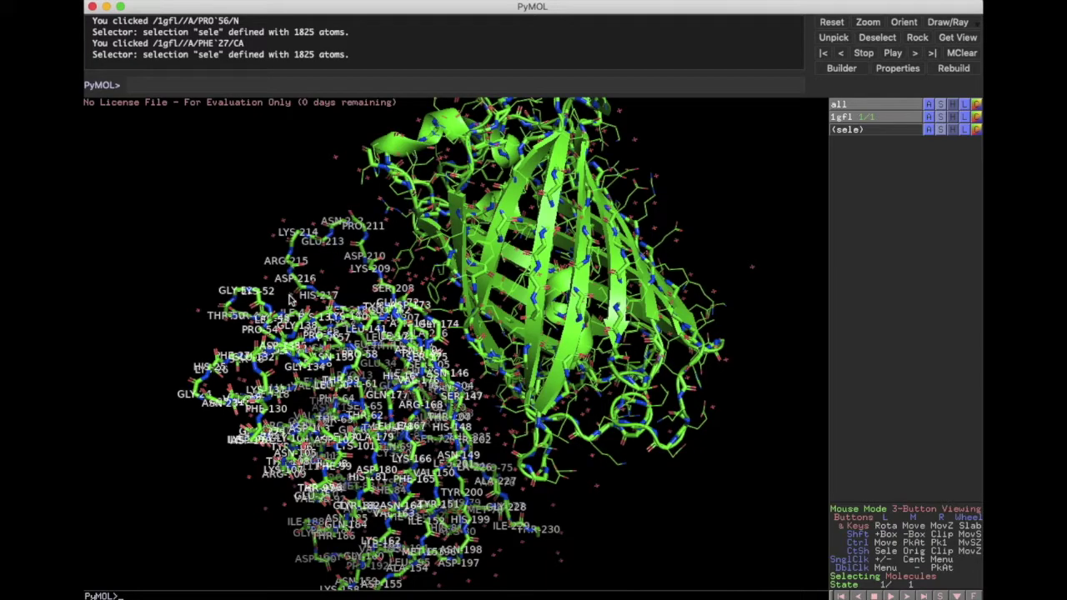
# Hide the residue labels of the 1gfl object.
pyautogui.moveTo(340, 219); pyautogui.dragTo(536, 259)
pyautogui.moveTo(536, 259); pyautogui.dragTo(350, 196, button='right')
pyautogui.moveTo(350, 196); pyautogui.dragTo(273, 358)
pyautogui.scroll(-8, 289, 254)
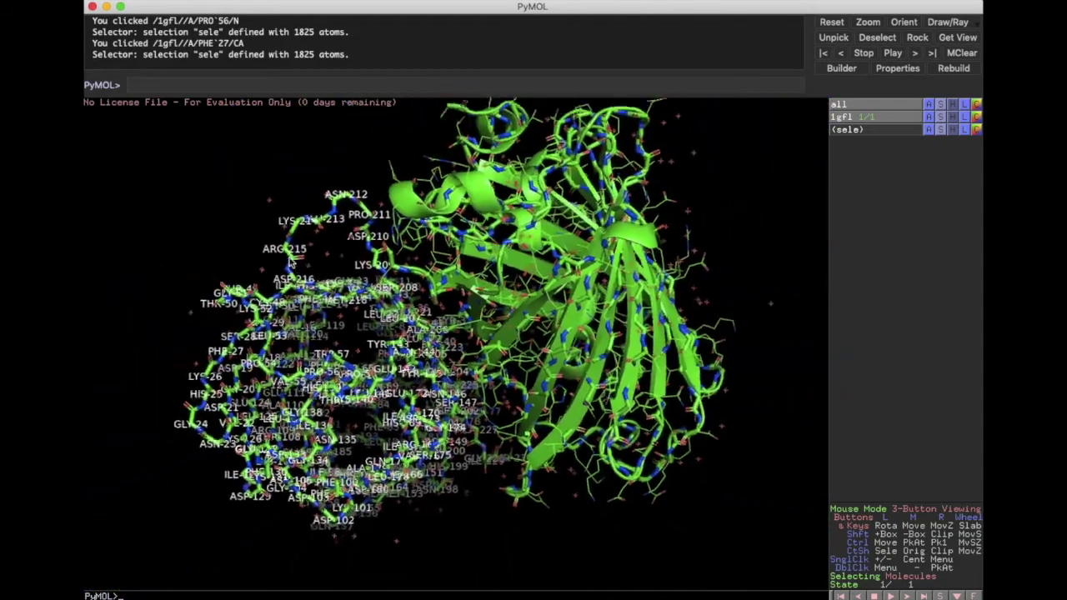
pyautogui.moveTo(414, 357); pyautogui.dragTo(608, 283)
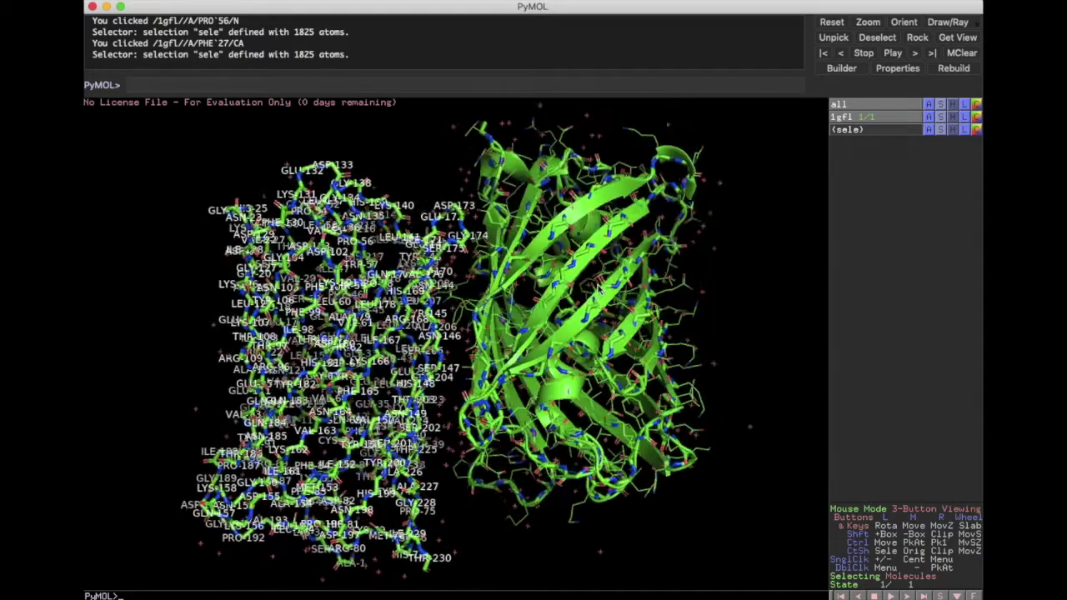
pyautogui.click(964, 121)
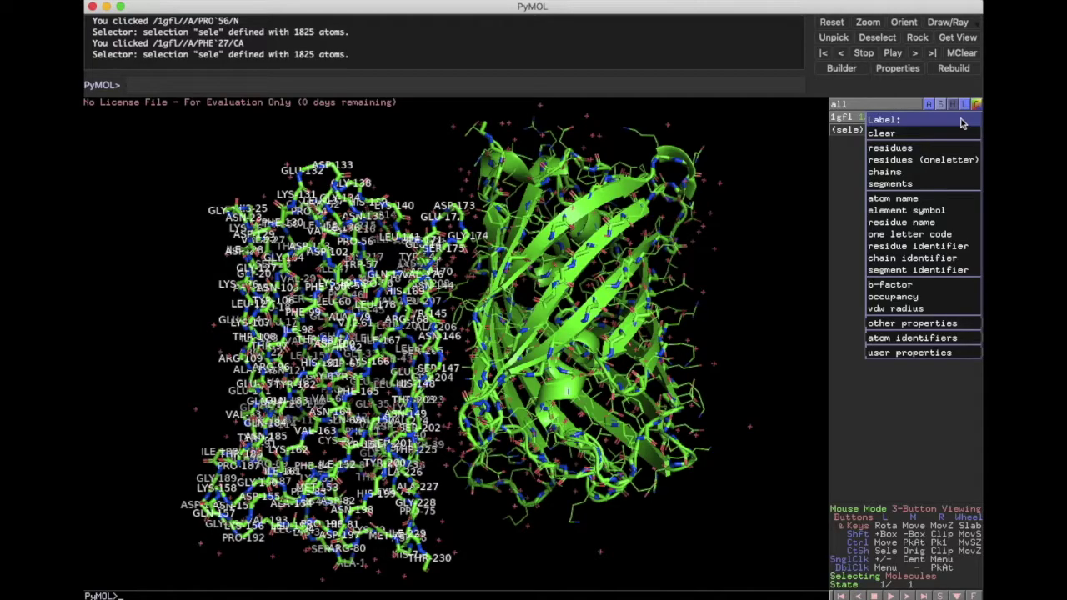
pyautogui.click(952, 118)
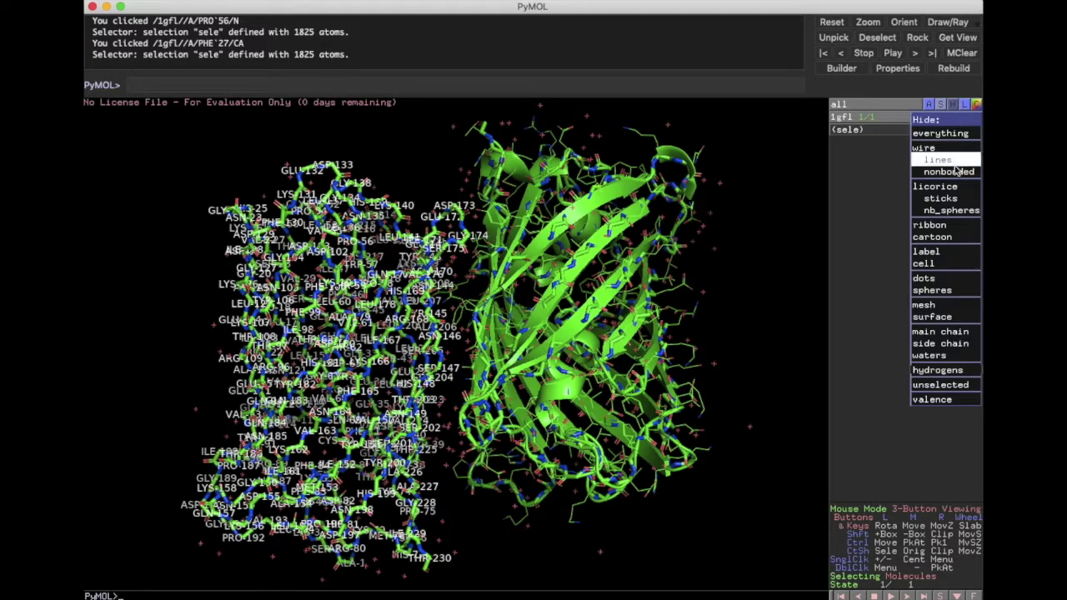
pyautogui.click(933, 253)
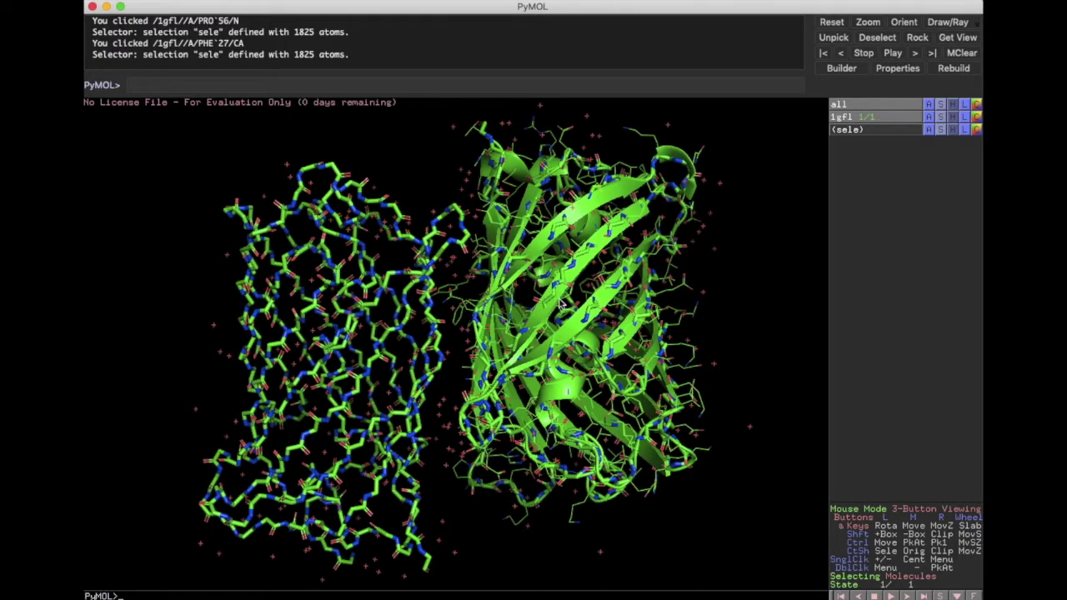
# Select the chain A molecule, color it a shade of red, and turn off the selection highlight to view the new color.
pyautogui.click(977, 118)
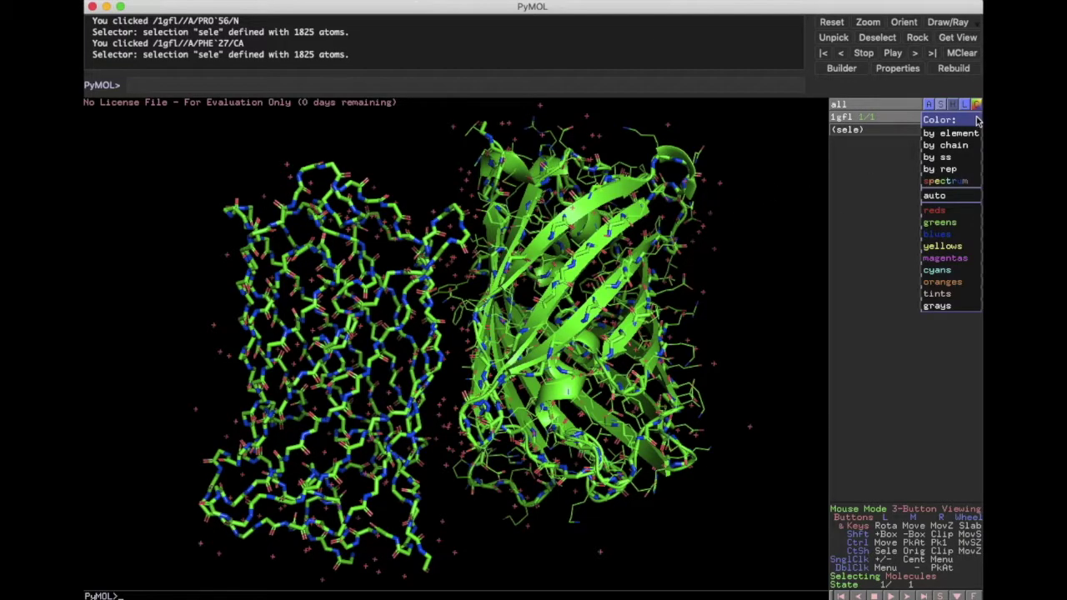
pyautogui.moveTo(937, 306)
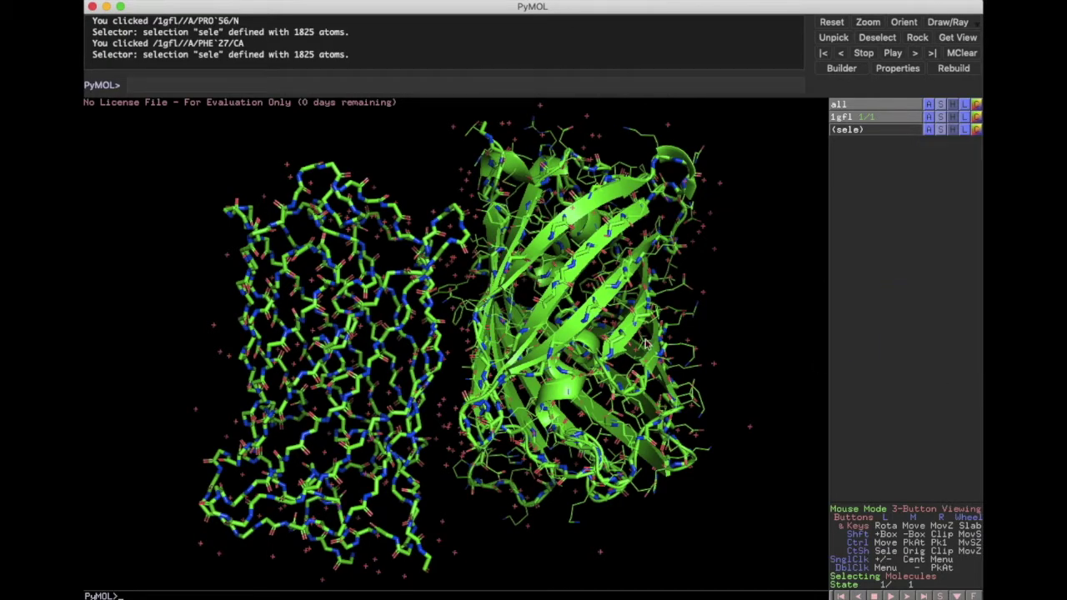
pyautogui.click(375, 306)
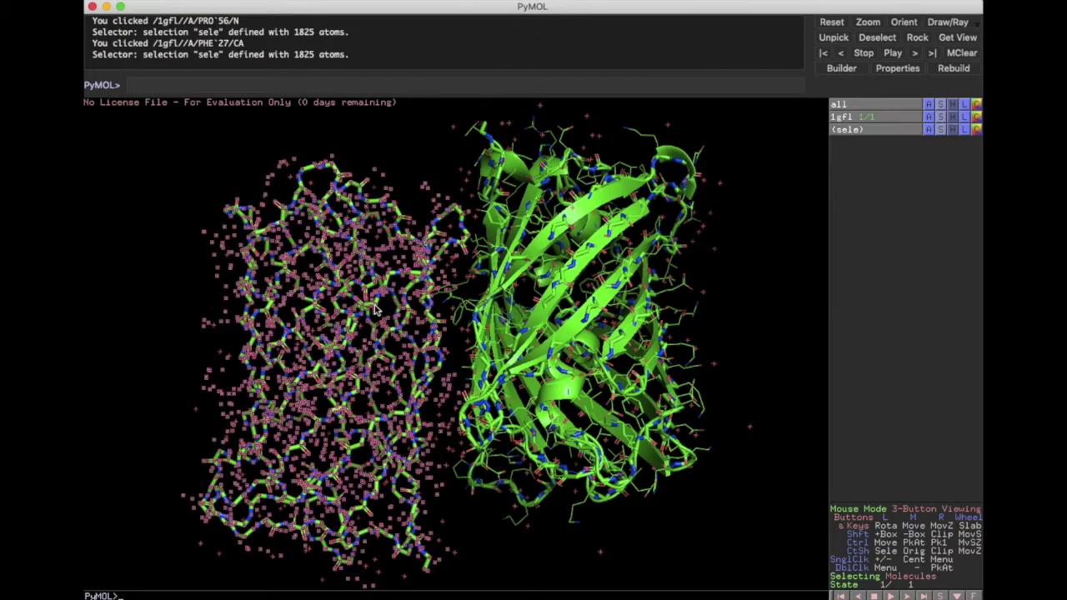
pyautogui.click(978, 130)
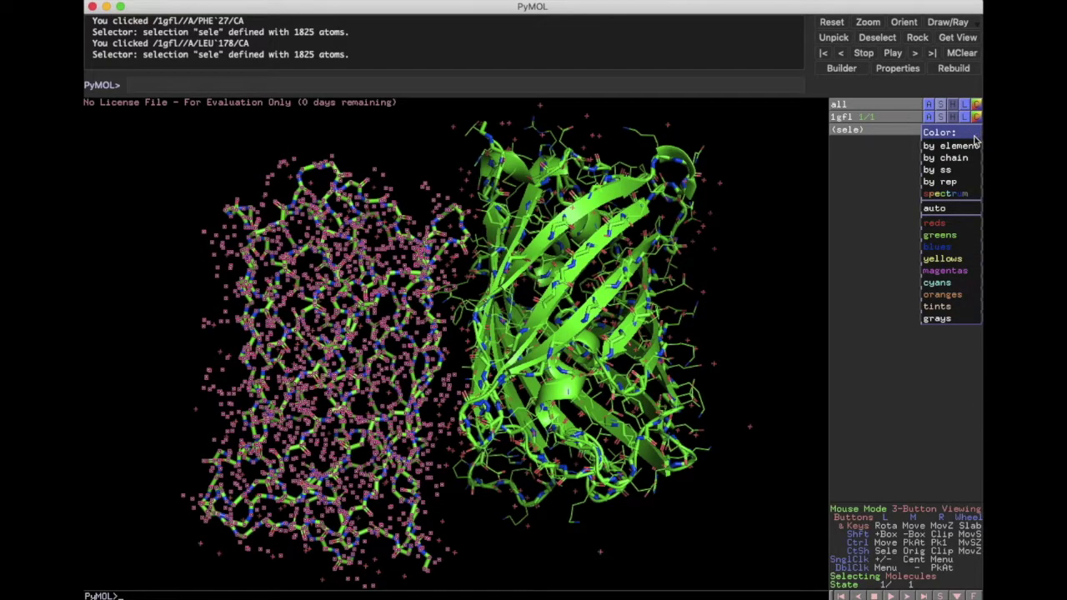
pyautogui.moveTo(942, 224)
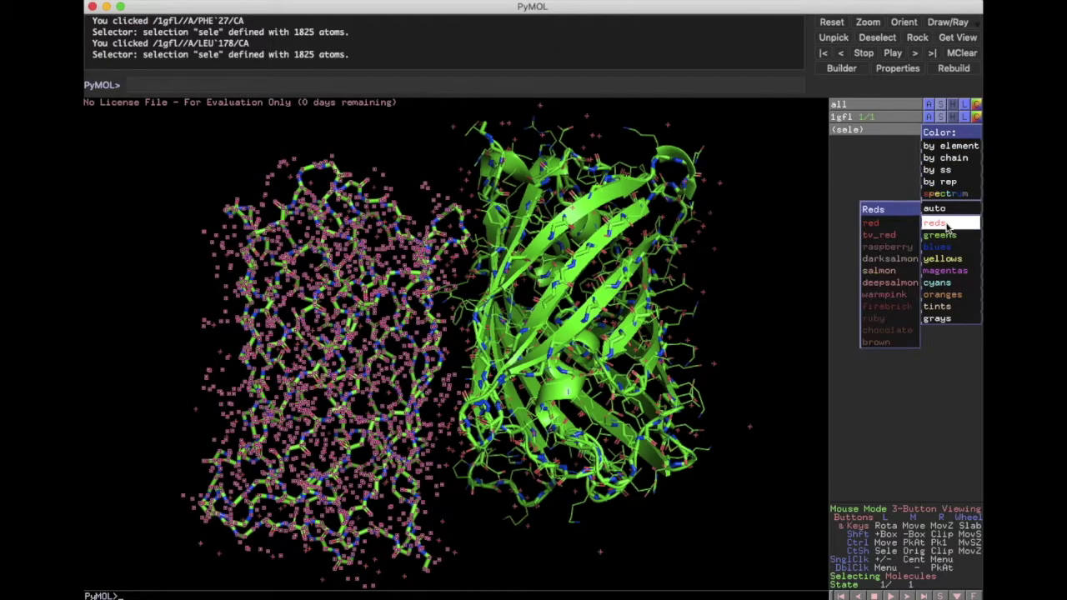
pyautogui.click(893, 297)
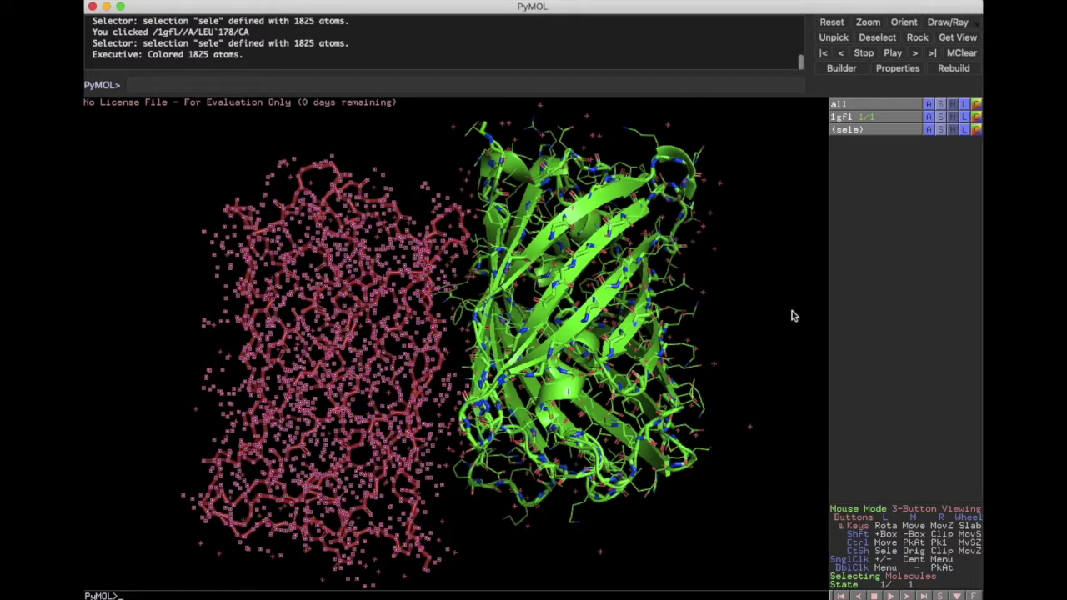
pyautogui.click(722, 302)
pyautogui.moveTo(330, 285); pyautogui.dragTo(744, 161)
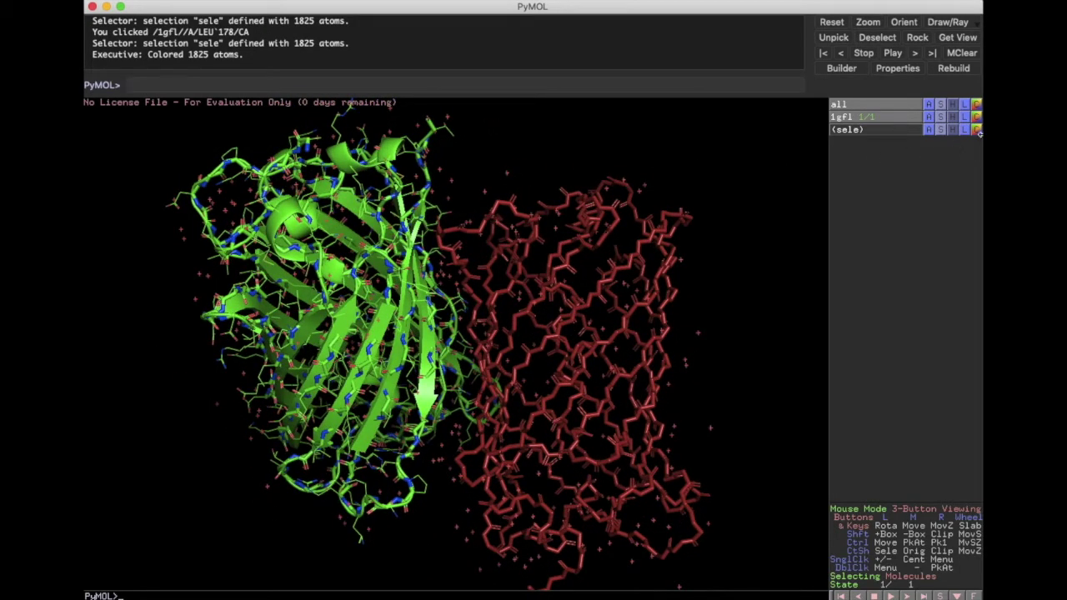
# Select the chain A molecule again and color it a dark shade of gray.
pyautogui.click(556, 292)
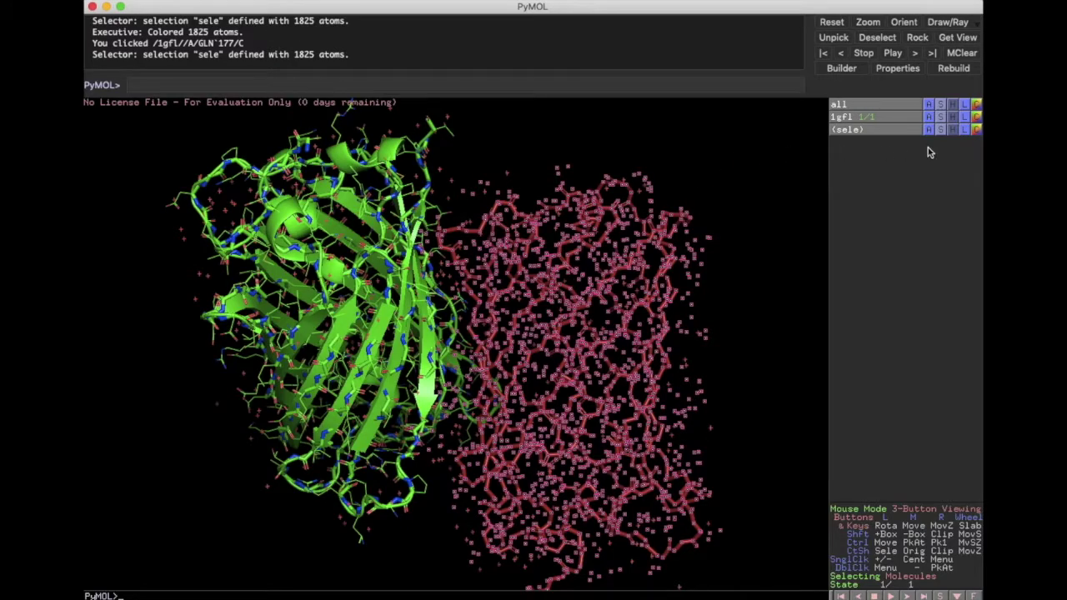
pyautogui.click(977, 130)
pyautogui.moveTo(950, 147)
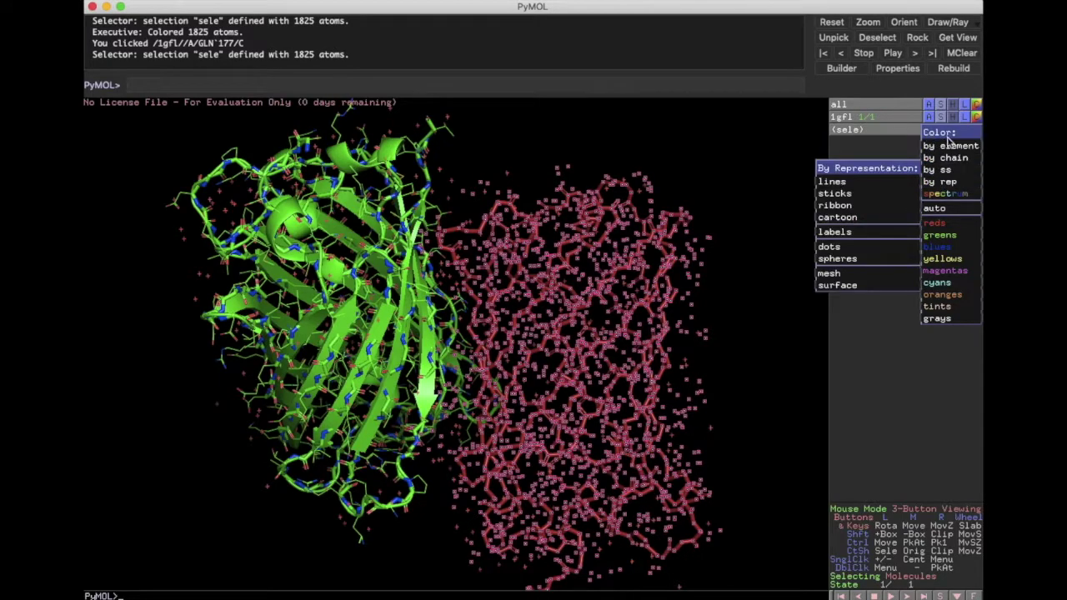
pyautogui.moveTo(954, 327)
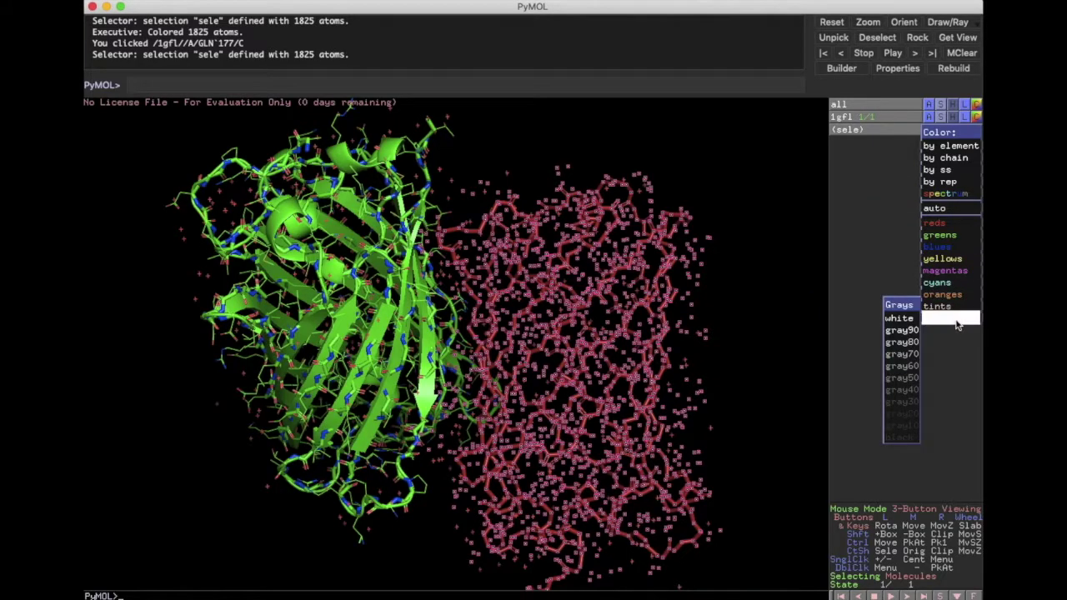
pyautogui.click(902, 402)
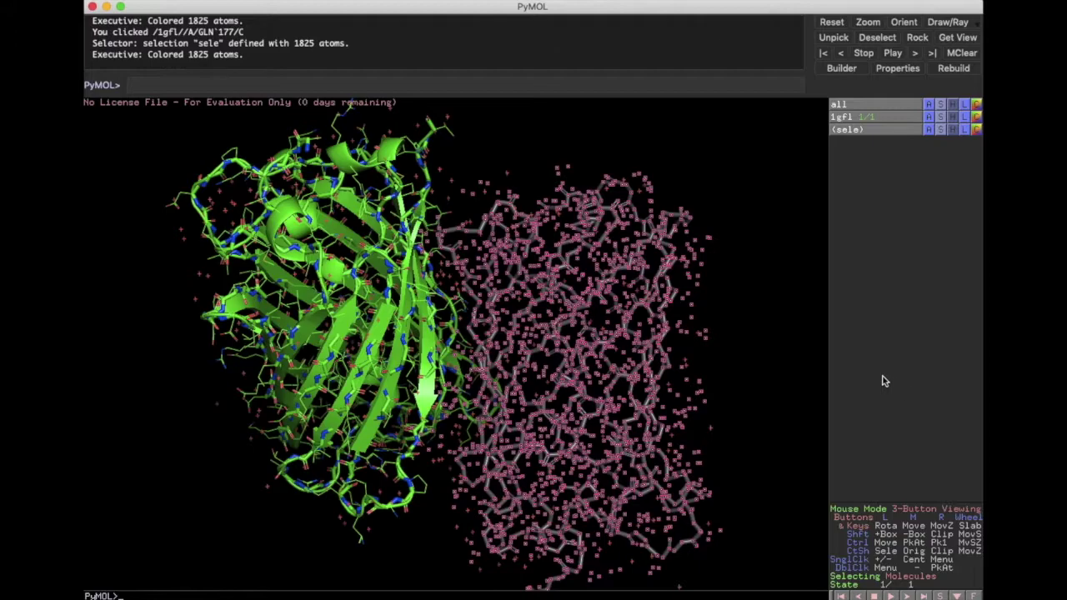
# Color the chain A selection by element with the HNOS option that leaves the carbons gray, and turn off the selection highlight.
pyautogui.click(977, 131)
pyautogui.moveTo(967, 144)
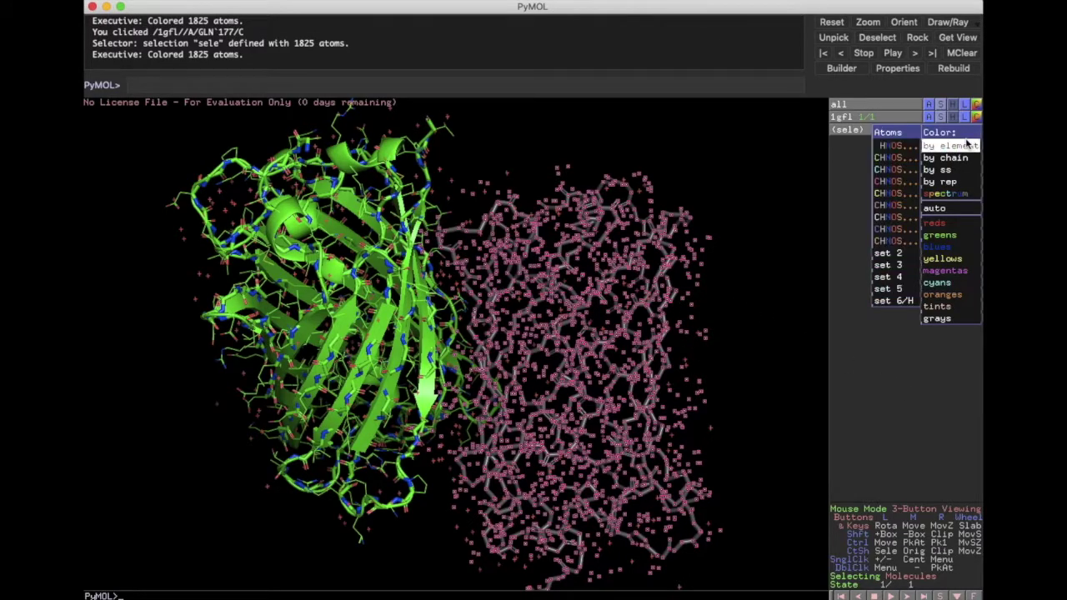
pyautogui.click(904, 147)
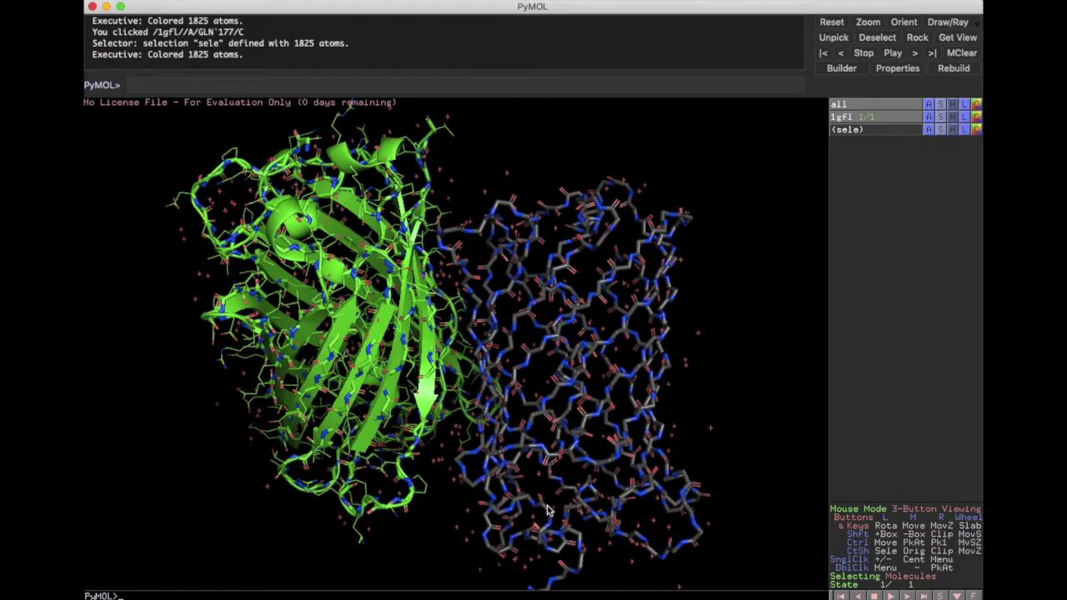
pyautogui.moveTo(537, 341); pyautogui.dragTo(605, 302)
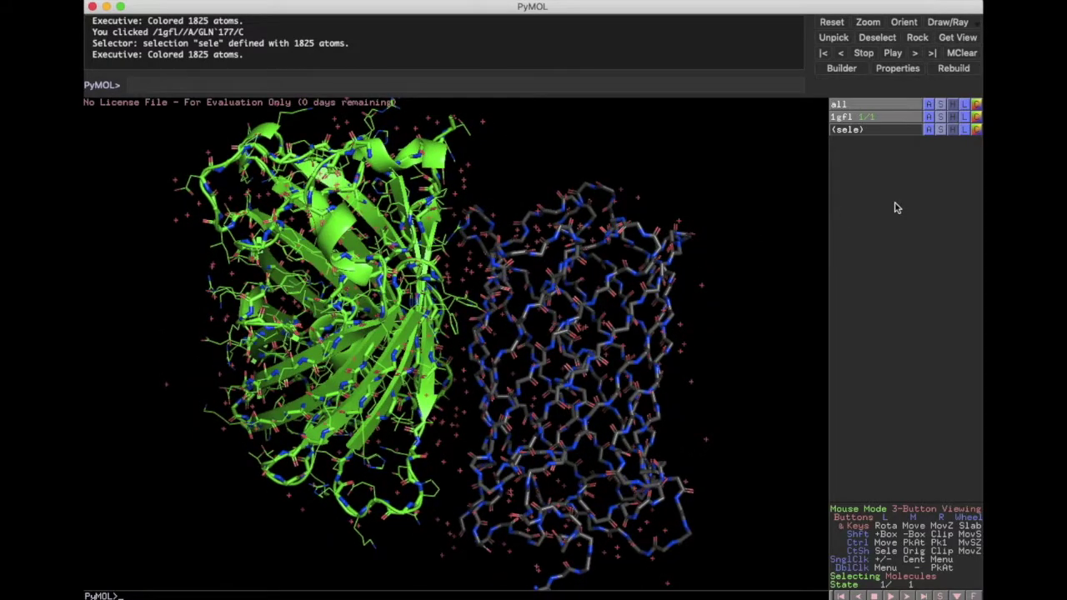
# Select the chain A molecule, add hydrogens to it, and turn off the selection highlight.
pyautogui.click(582, 312)
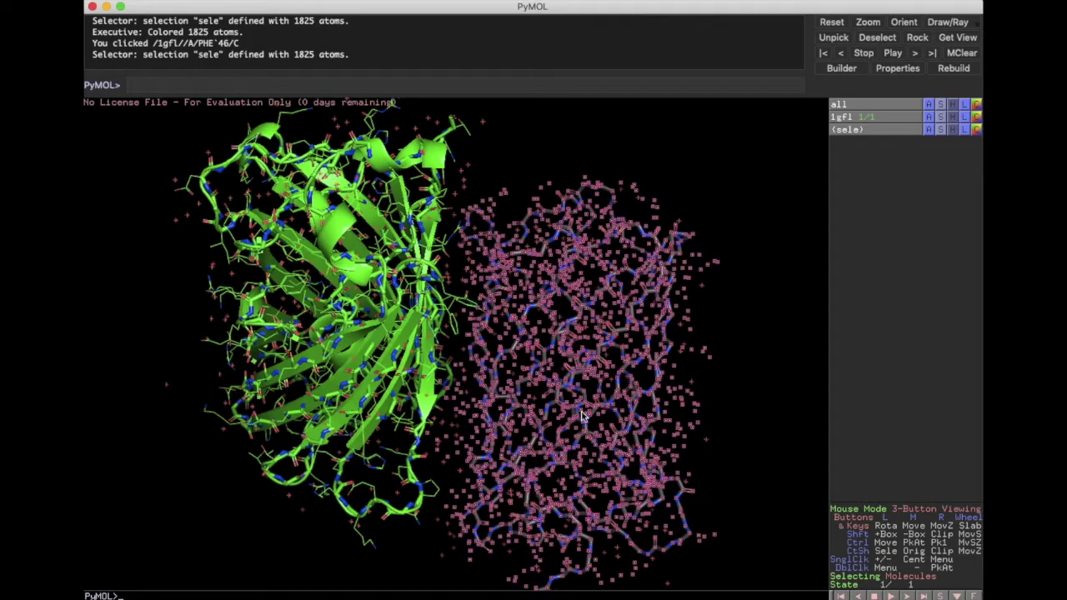
pyautogui.click(929, 130)
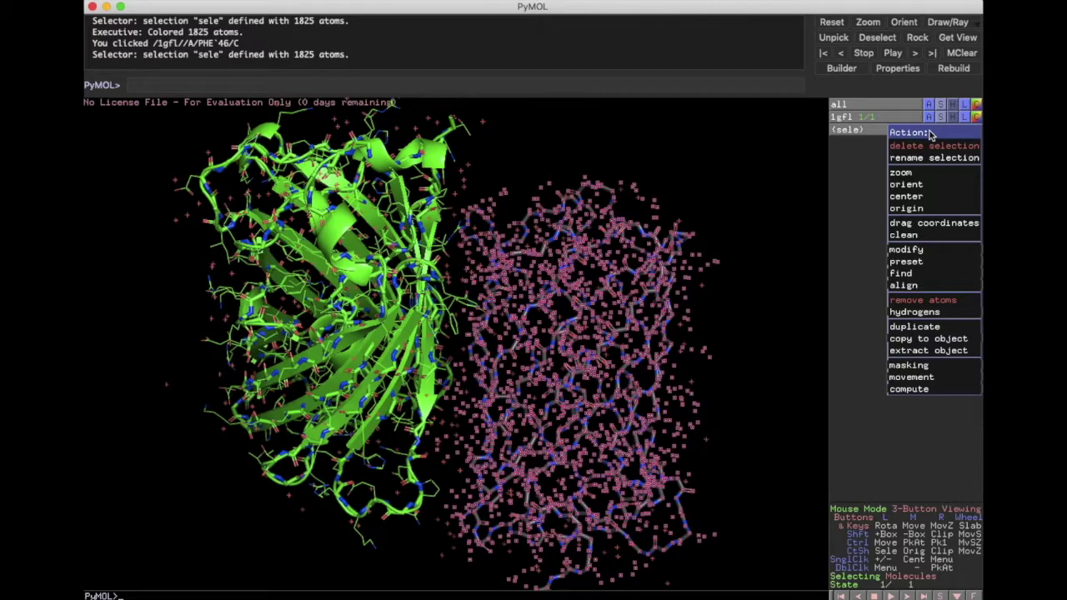
pyautogui.moveTo(914, 311)
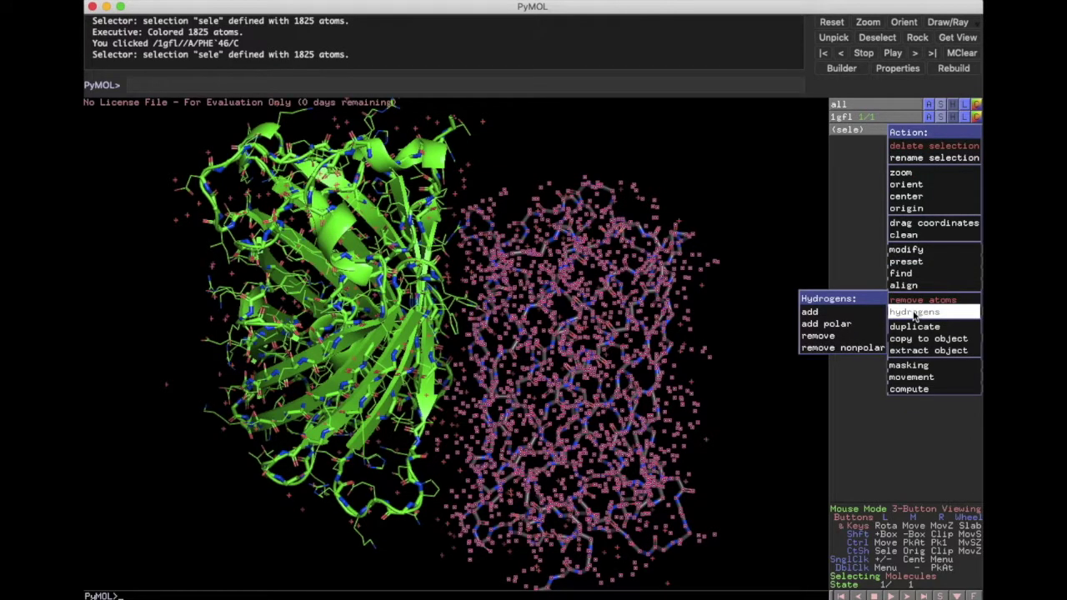
pyautogui.click(855, 316)
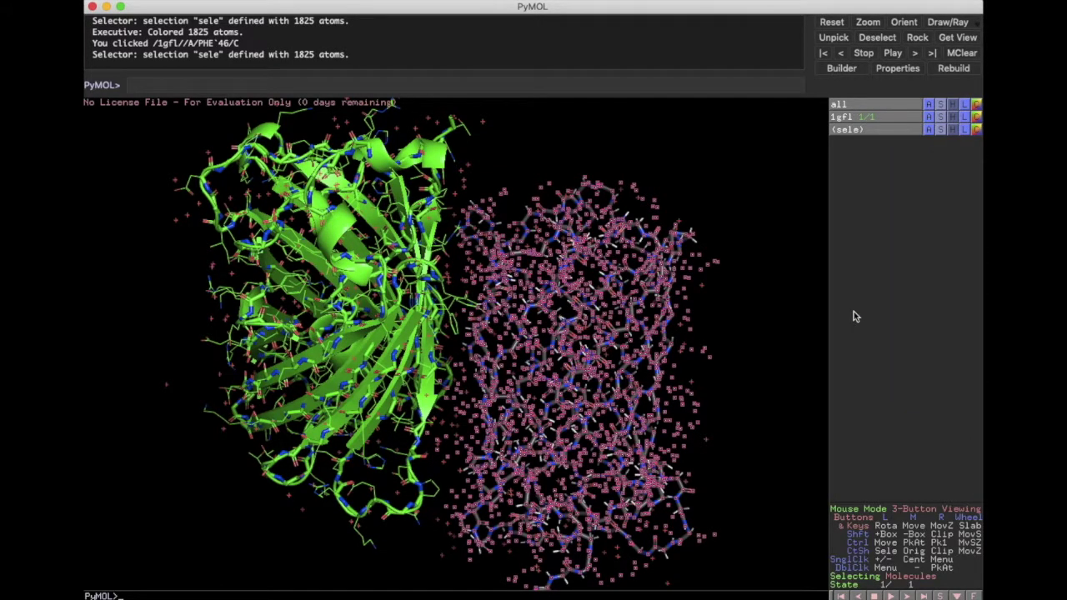
pyautogui.click(762, 309)
# Examine the added hydrogens on chain A up close, and view both chains together from several angles.
pyautogui.moveTo(762, 305); pyautogui.dragTo(617, 297, button='right')
pyautogui.moveTo(667, 285); pyautogui.dragTo(631, 267)
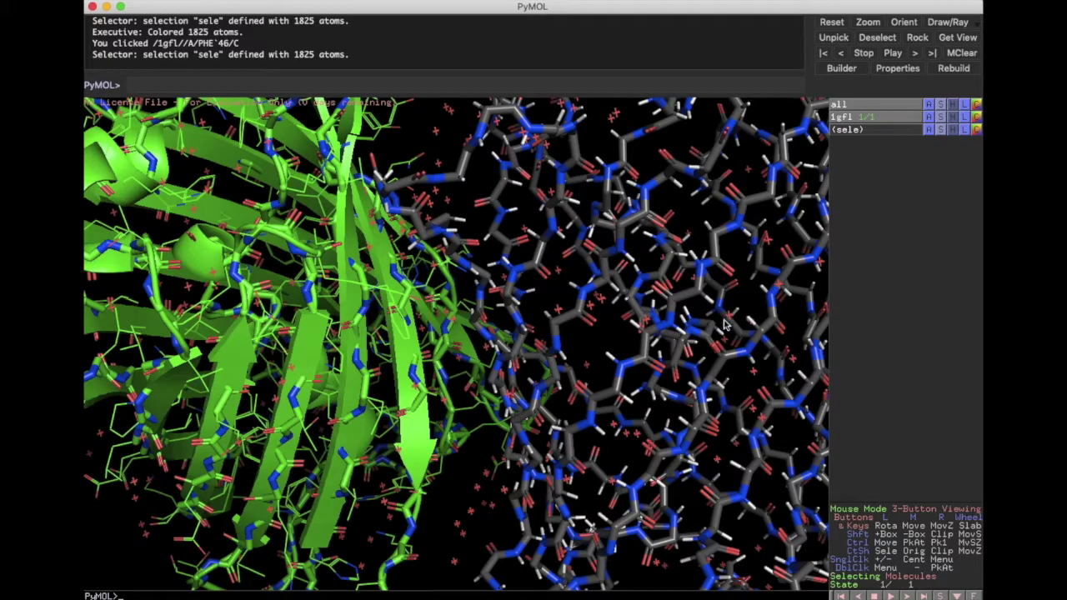
pyautogui.moveTo(650, 383); pyautogui.dragTo(575, 338)
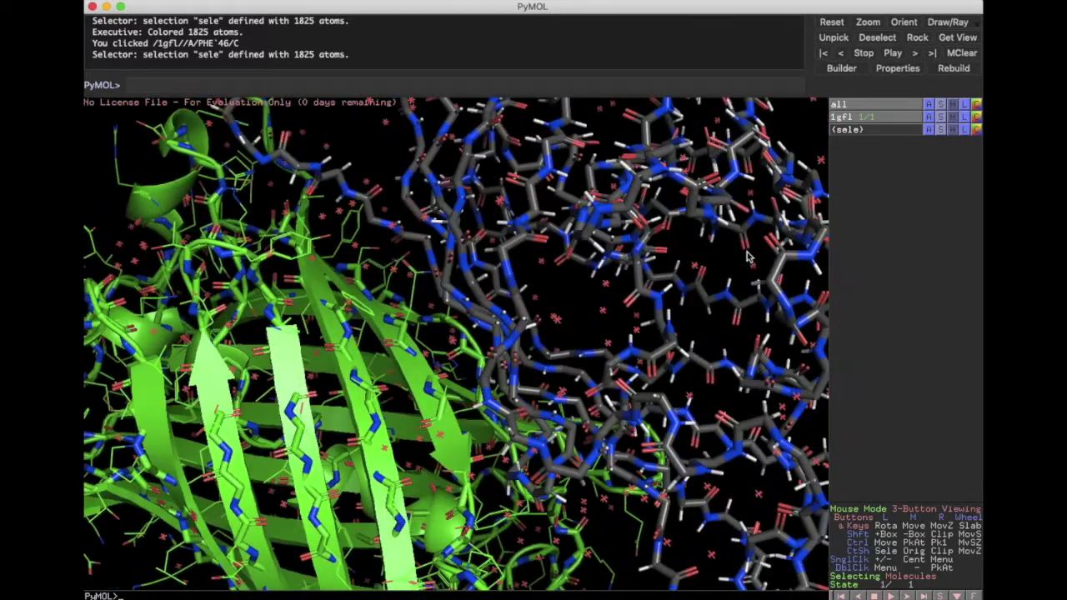
pyautogui.moveTo(742, 250); pyautogui.dragTo(722, 383)
pyautogui.moveTo(722, 384); pyautogui.dragTo(606, 321, button='right')
pyautogui.moveTo(607, 321); pyautogui.dragTo(331, 284)
pyautogui.moveTo(457, 394); pyautogui.dragTo(498, 365, button='right')
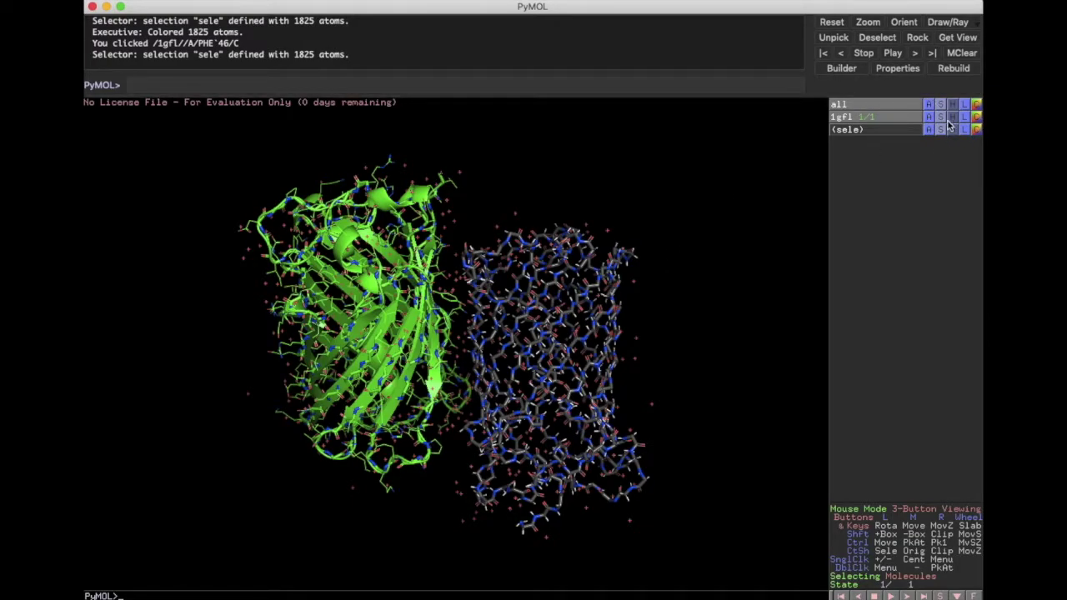
pyautogui.moveTo(385, 232); pyautogui.dragTo(358, 327)
pyautogui.moveTo(484, 383); pyautogui.dragTo(467, 328)
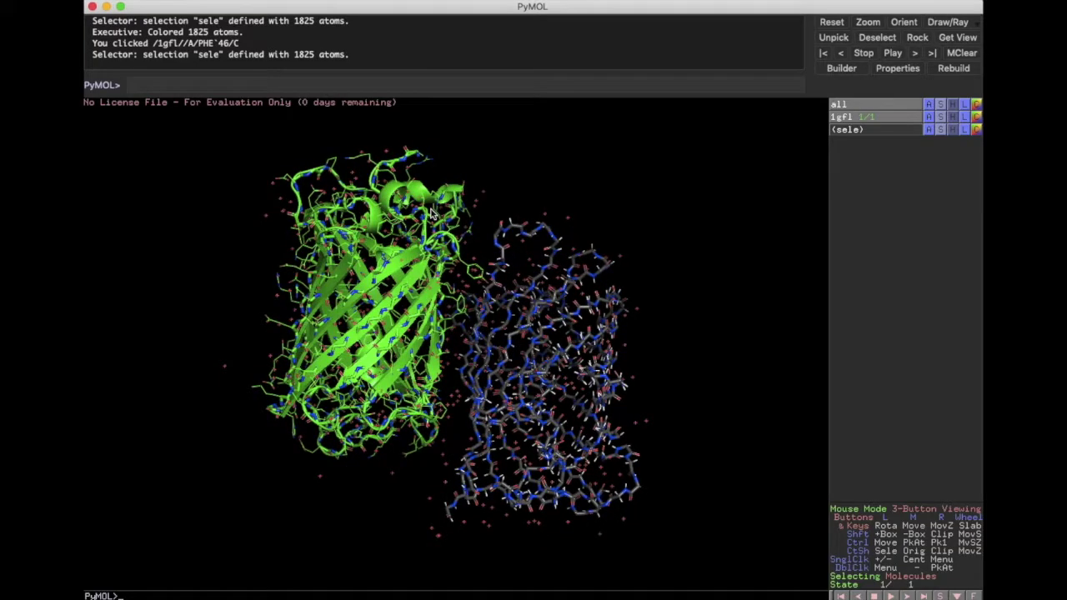
pyautogui.moveTo(431, 242); pyautogui.dragTo(515, 286)
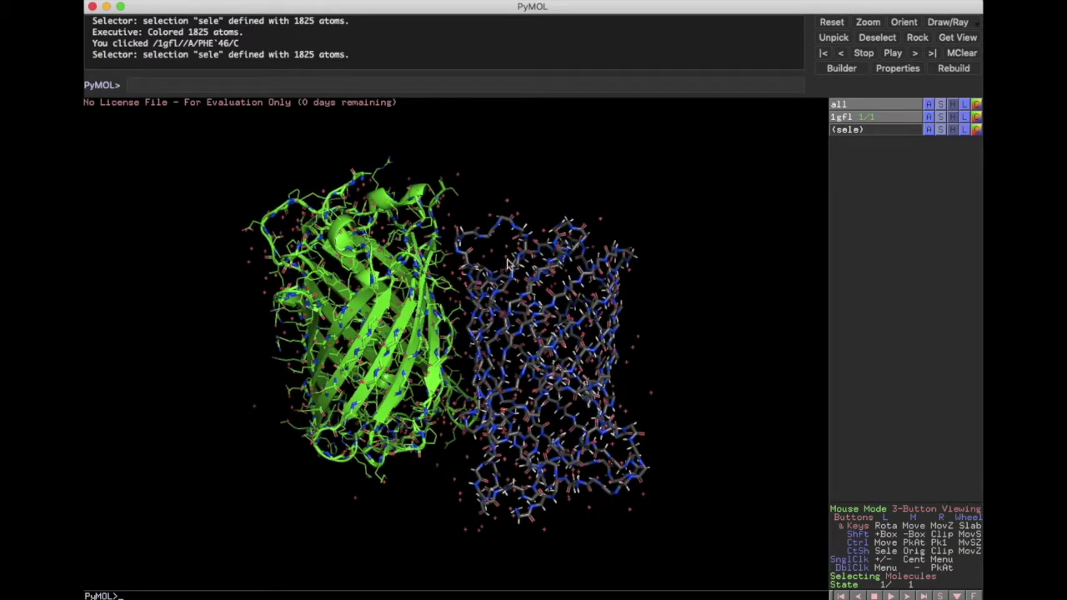
pyautogui.moveTo(446, 339); pyautogui.dragTo(435, 312)
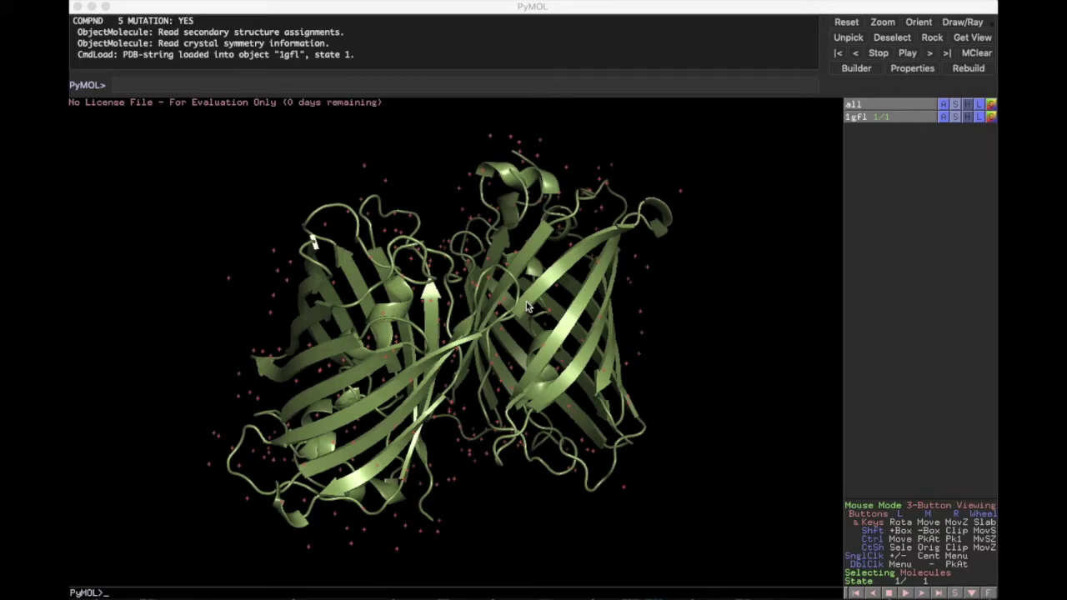
# Remove the waters from all objects in the freshly loaded 1gfl structure.
pyautogui.moveTo(561, 270); pyautogui.dragTo(475, 438)
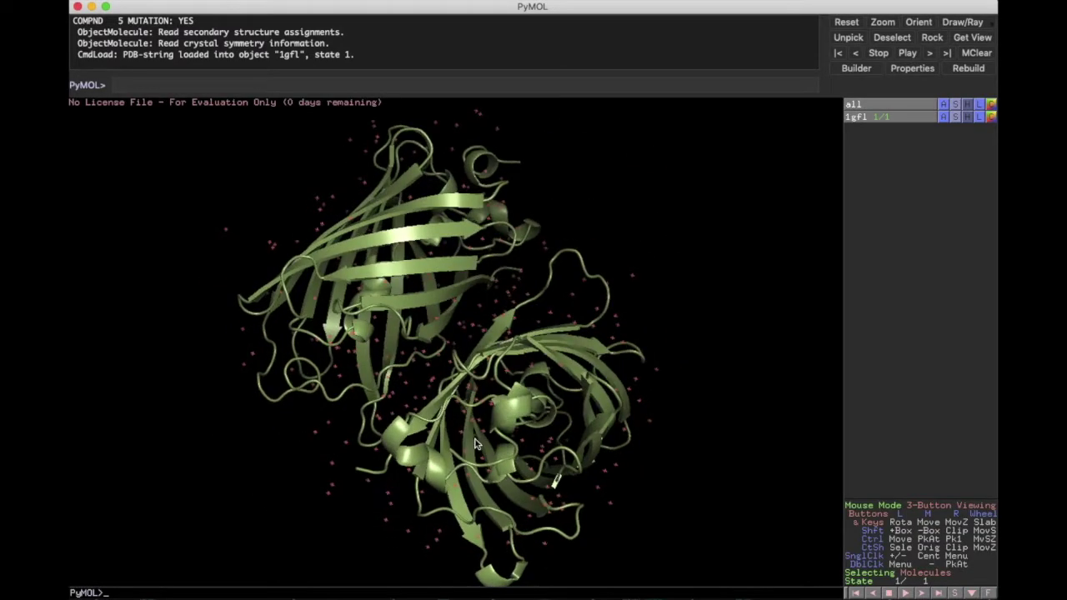
pyautogui.moveTo(521, 291); pyautogui.dragTo(522, 321)
pyautogui.moveTo(504, 400); pyautogui.dragTo(550, 227)
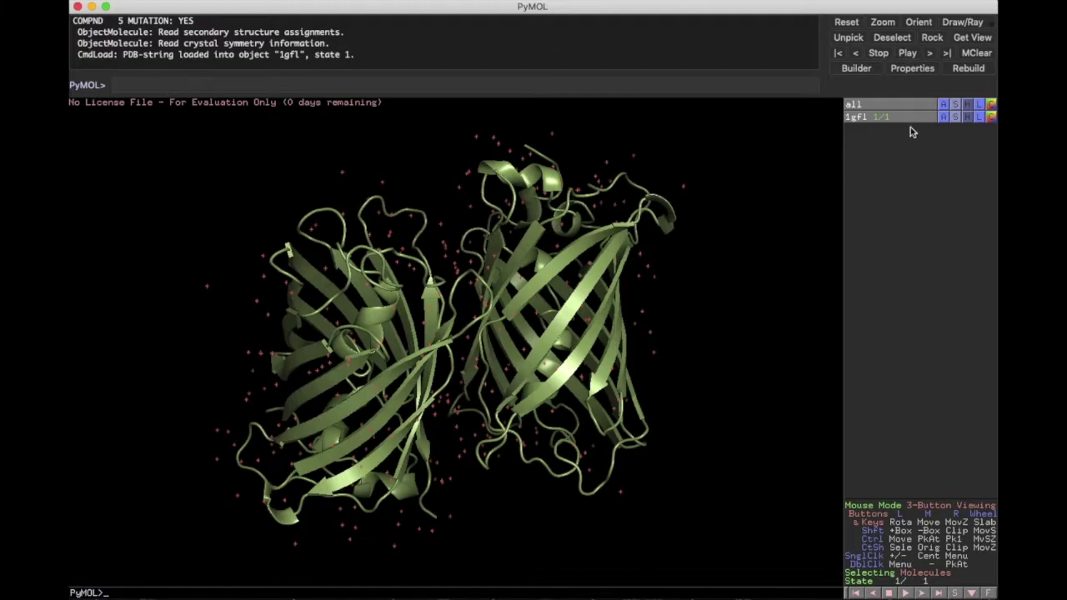
pyautogui.click(943, 106)
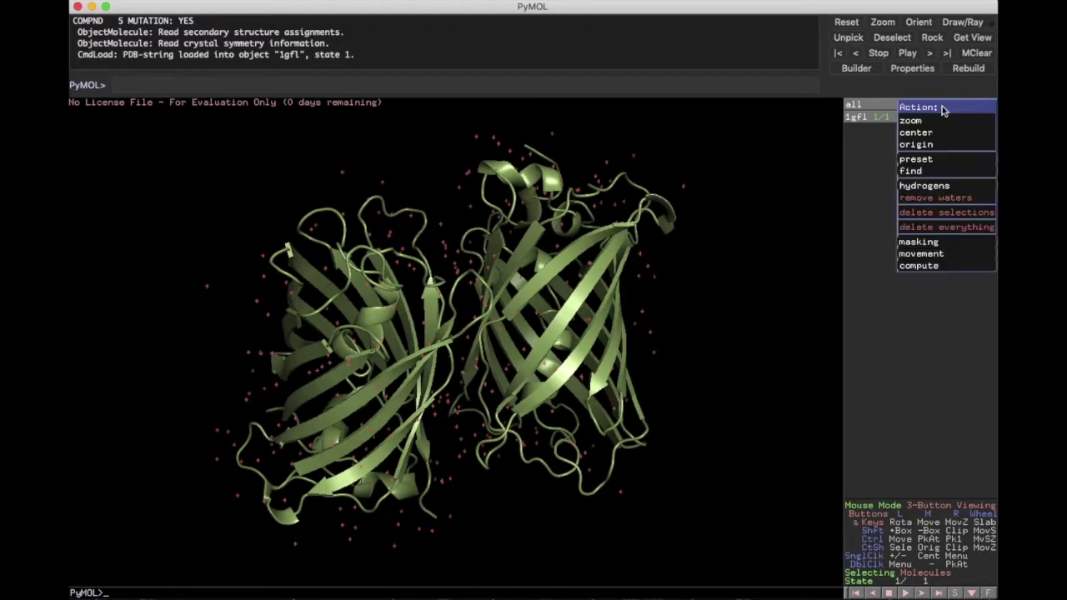
pyautogui.click(931, 198)
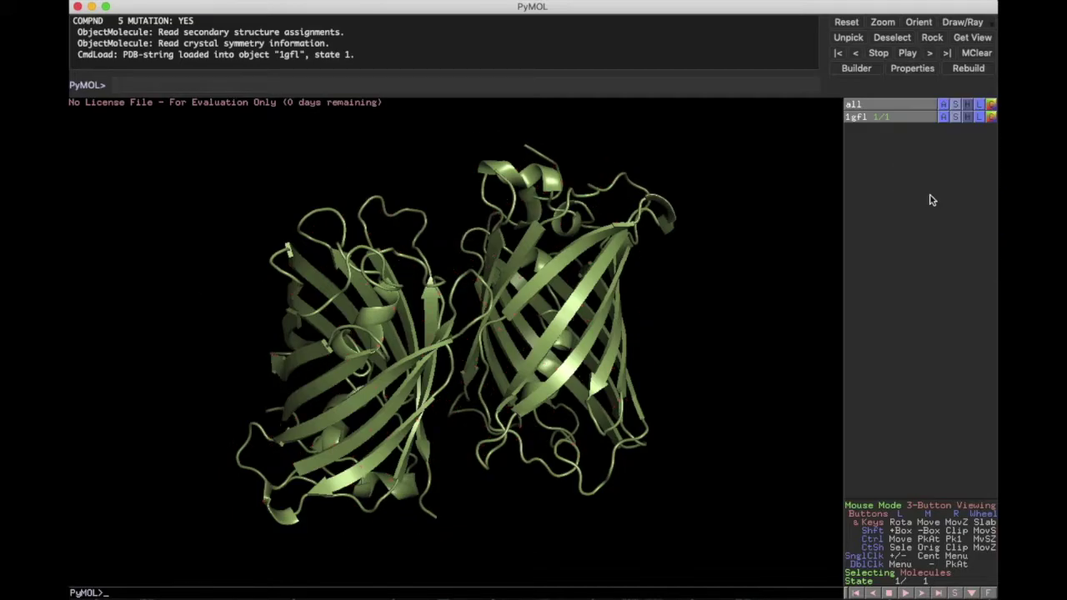
# Select the chain B molecule of 1gfl and remove its atoms so that only chain A remains.
pyautogui.click(372, 313)
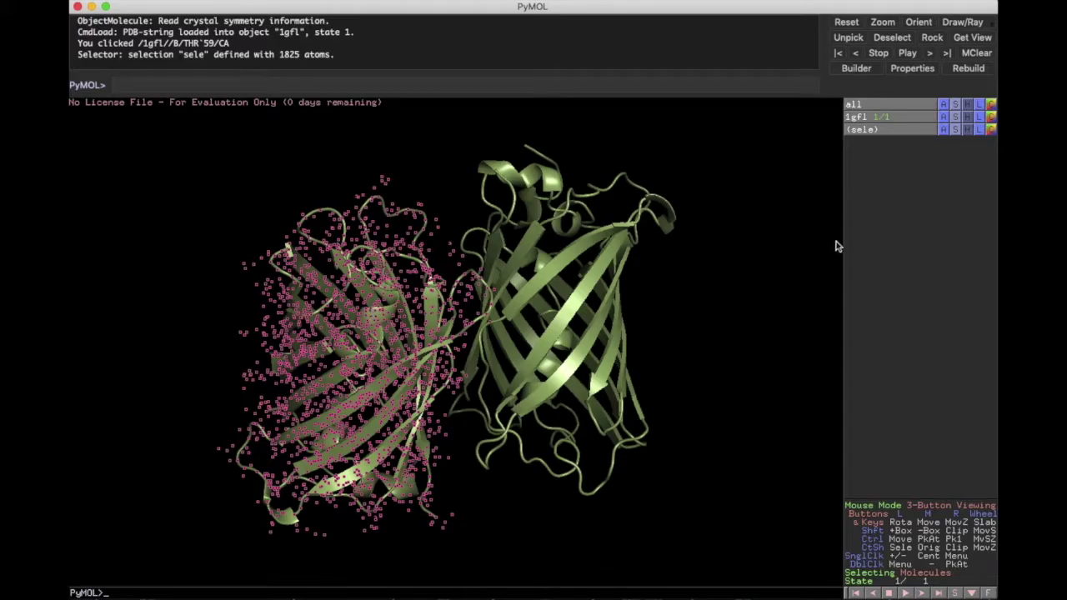
pyautogui.click(945, 131)
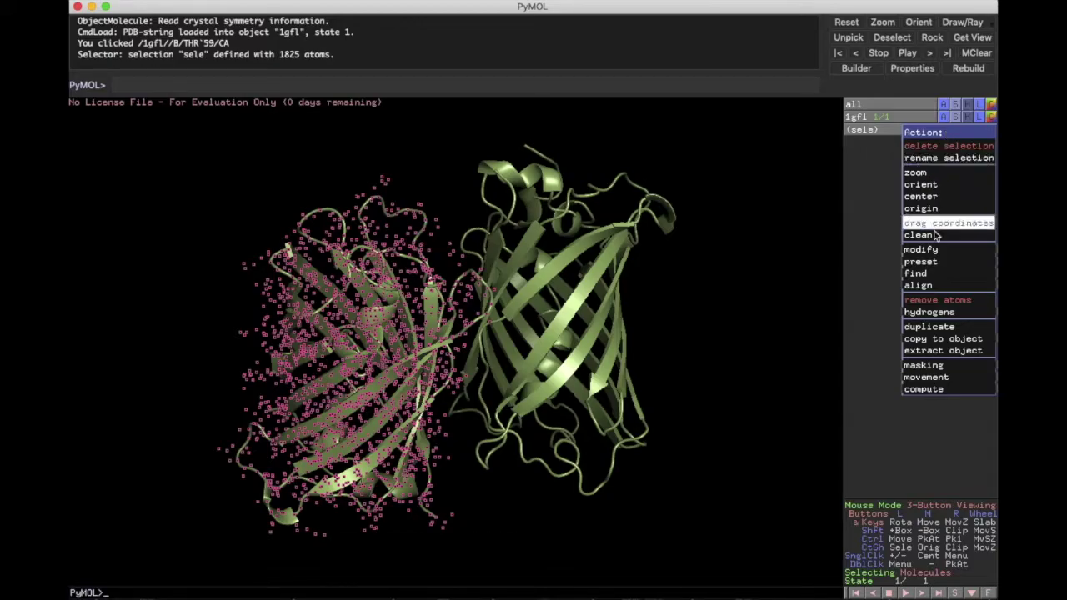
pyautogui.click(924, 301)
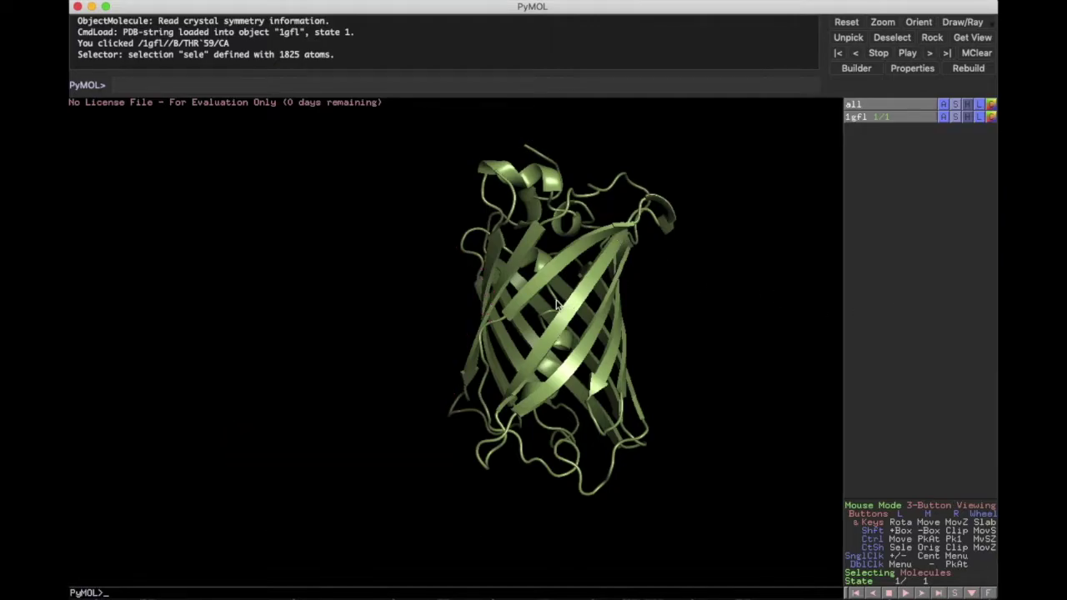
# Select the remaining chain A molecule, show its side chains as sticks, and clear the selection.
pyautogui.moveTo(557, 305); pyautogui.dragTo(437, 267, button='middle')
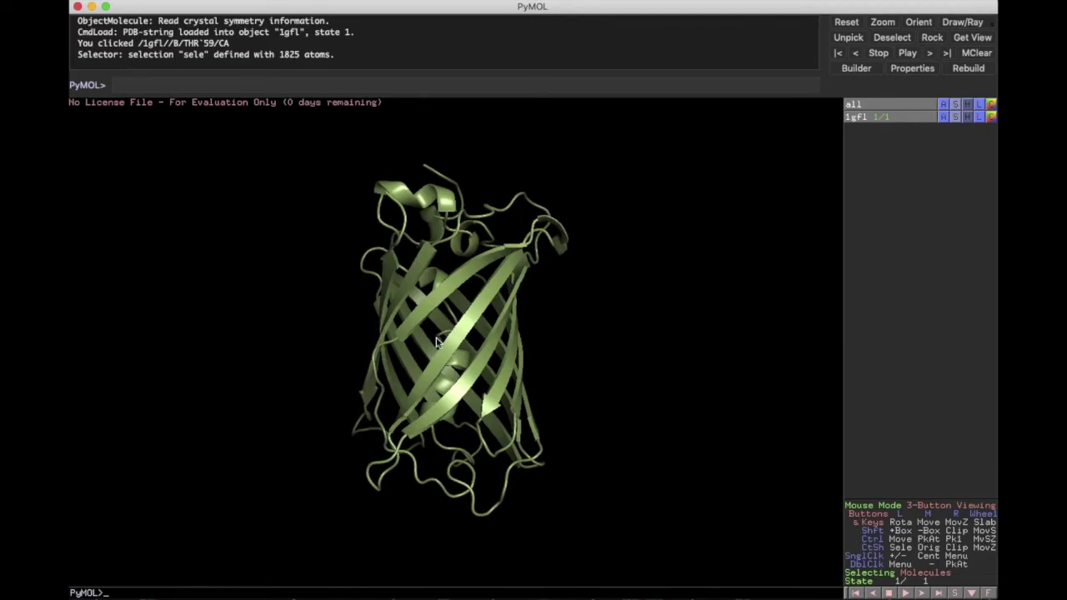
pyautogui.moveTo(436, 267); pyautogui.dragTo(448, 346)
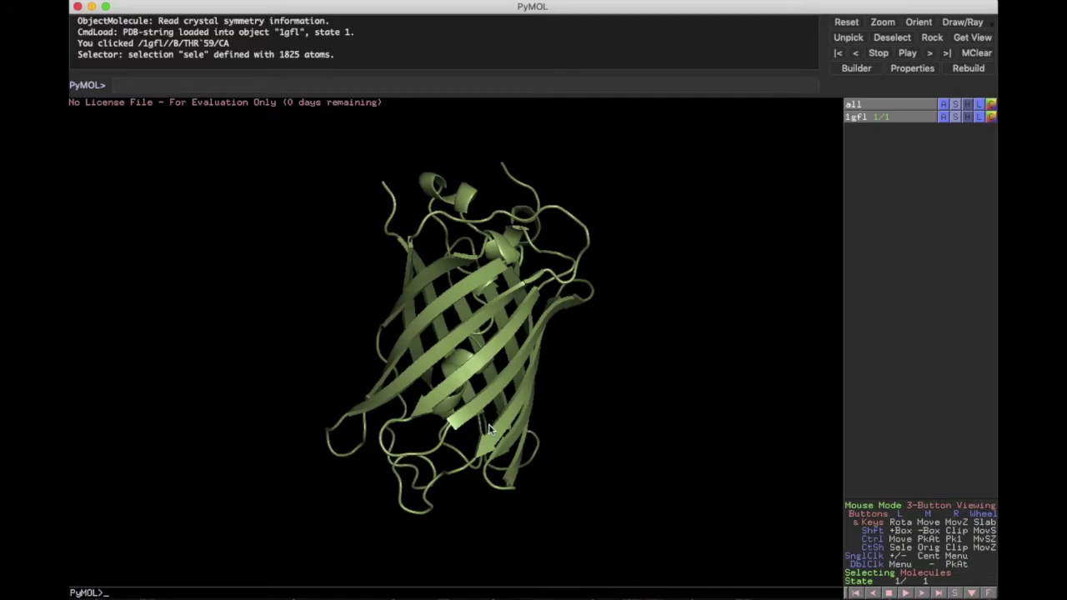
pyautogui.moveTo(492, 428); pyautogui.dragTo(521, 453)
pyautogui.moveTo(497, 344); pyautogui.dragTo(472, 338)
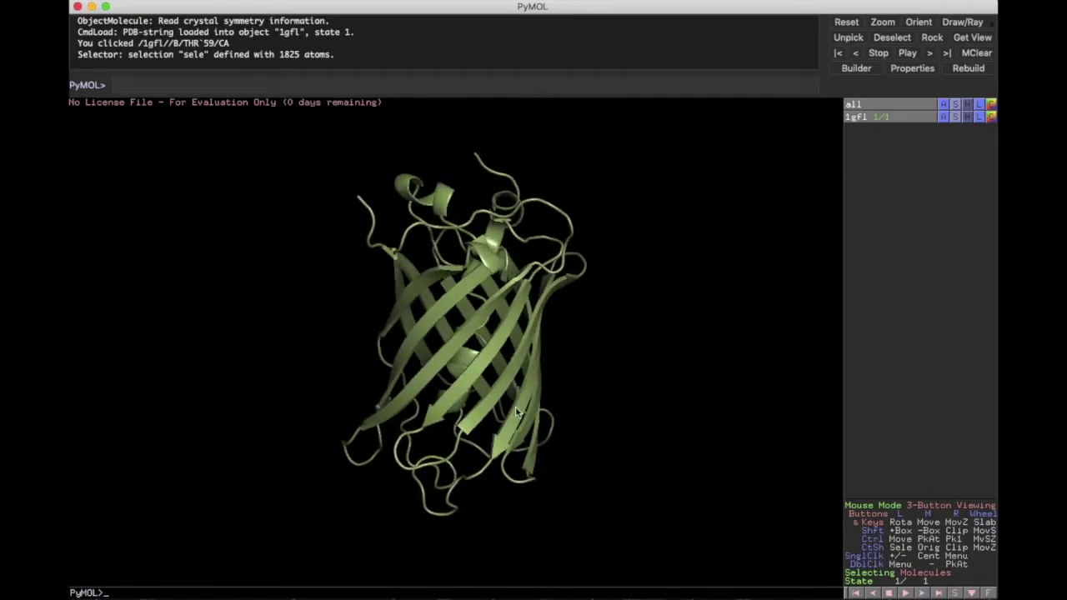
pyautogui.moveTo(523, 397); pyautogui.dragTo(537, 387)
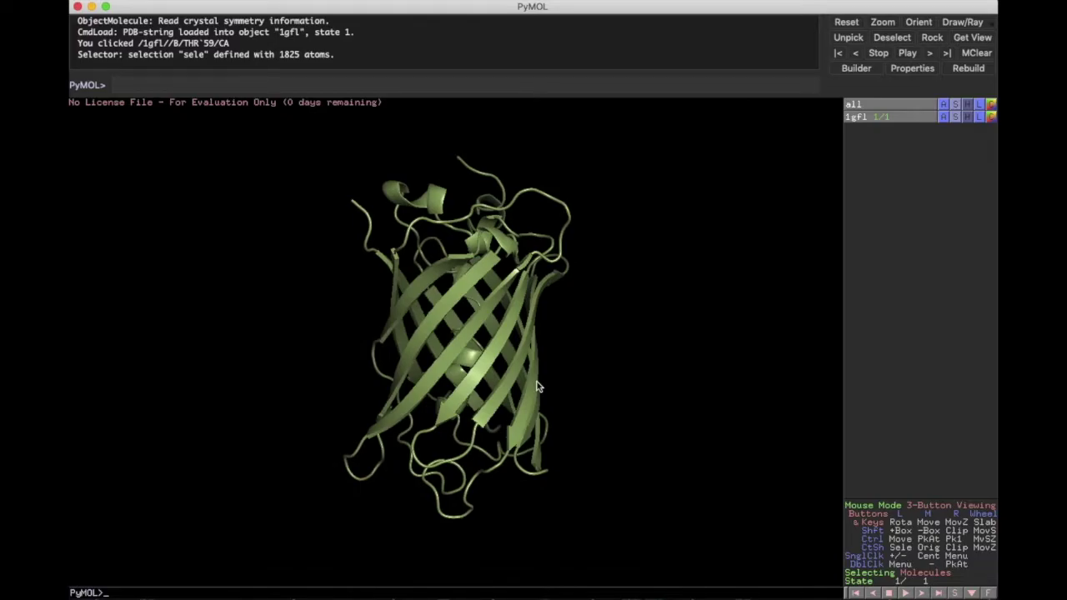
pyautogui.click(467, 295)
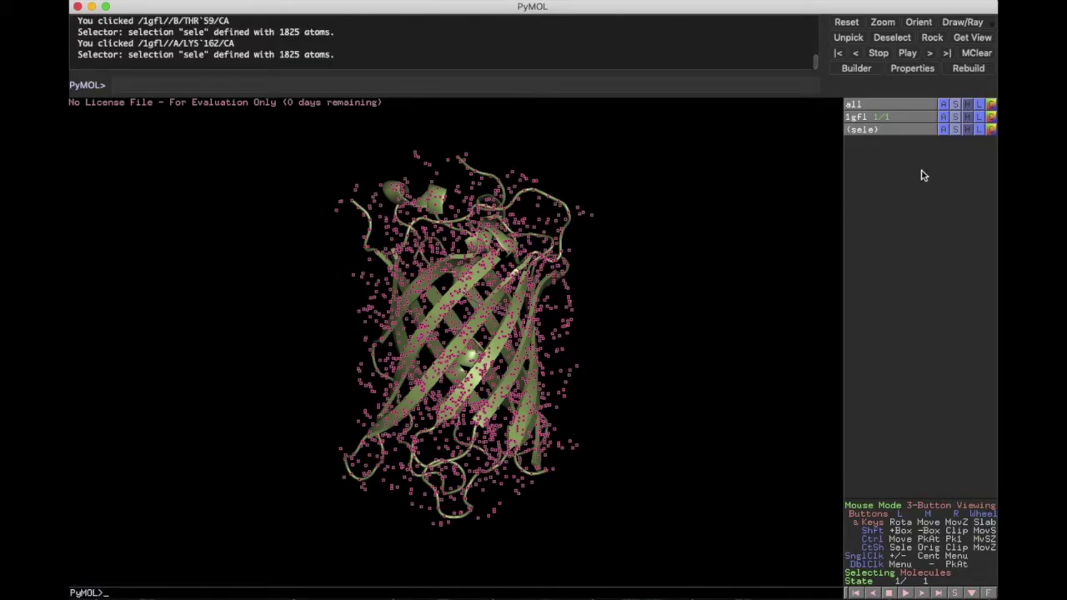
pyautogui.click(955, 131)
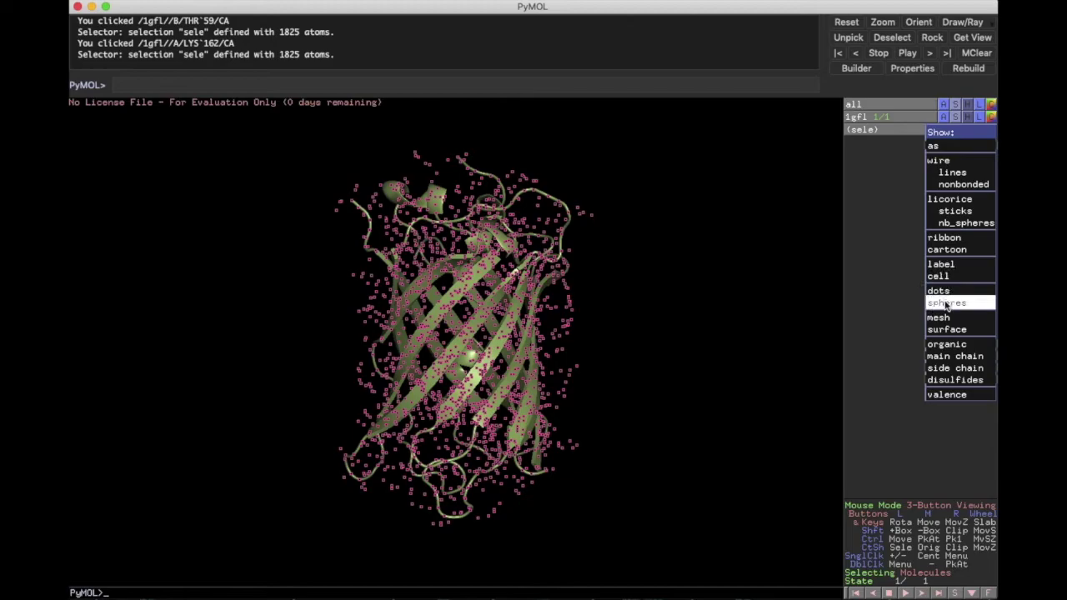
pyautogui.moveTo(950, 368)
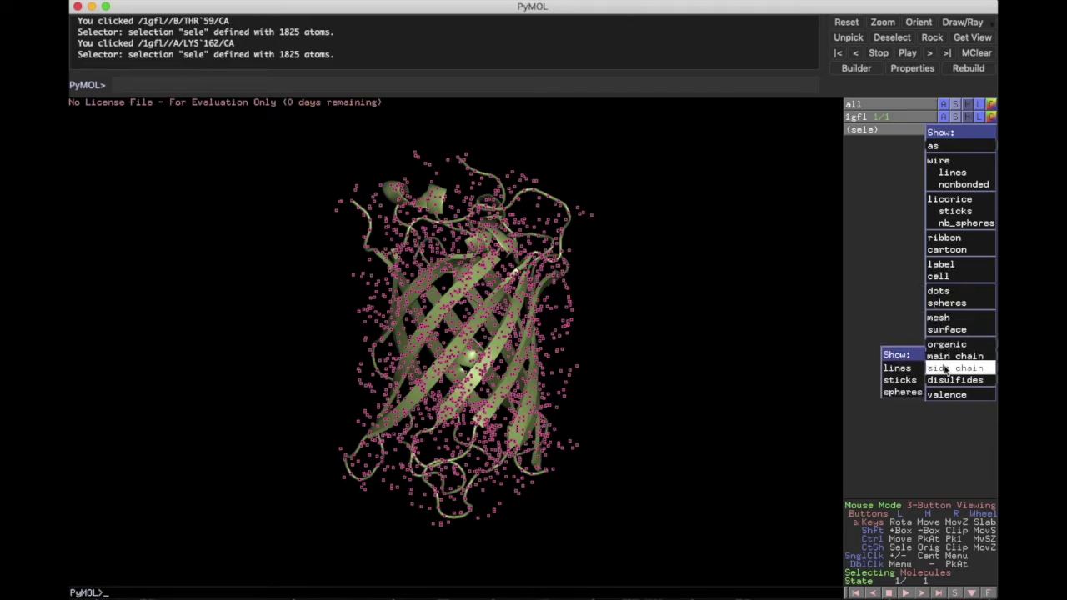
pyautogui.click(900, 379)
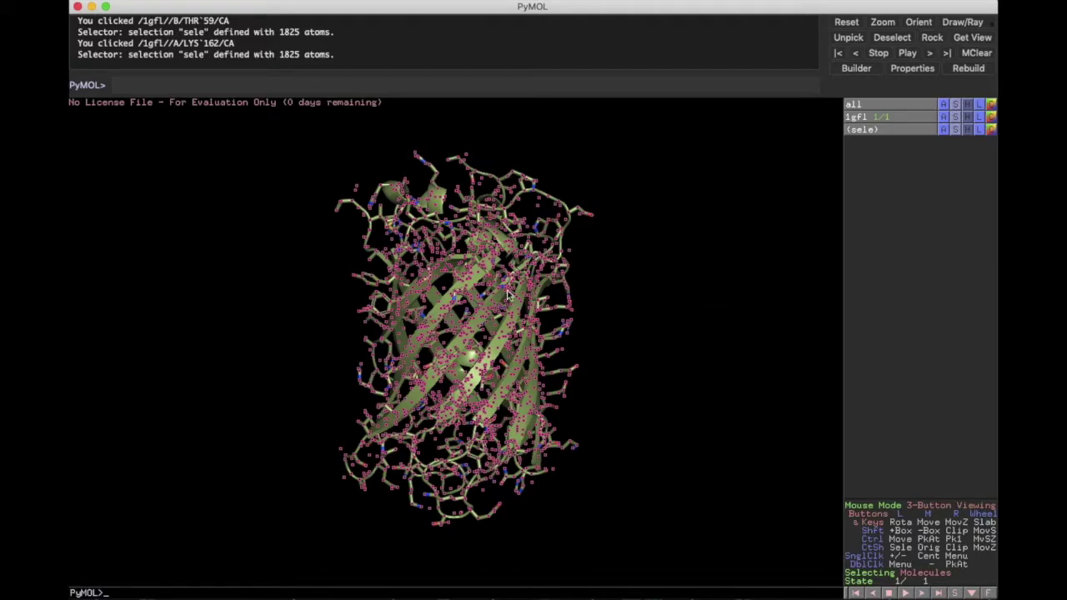
pyautogui.click(492, 258)
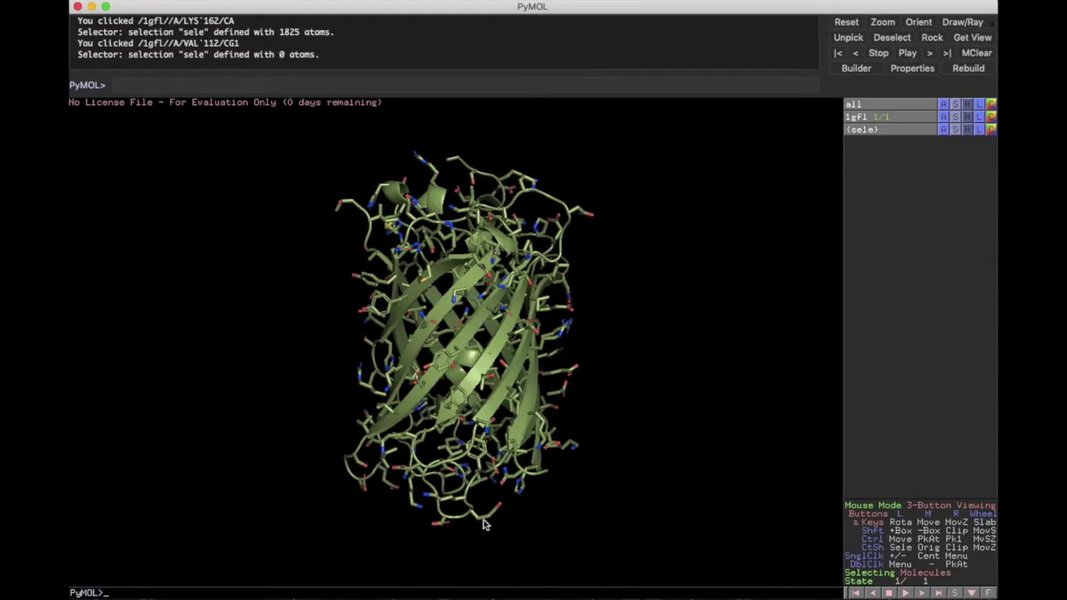
# Start the Measurement wizard and measure the barrel's length from ARG 80 atom NH1 to ASP 133 atom OD2.
pyautogui.moveTo(465, 231)
pyautogui.mouseDown()
pyautogui.moveTo(454, 286)
pyautogui.moveTo(457, 218)
pyautogui.mouseUp()
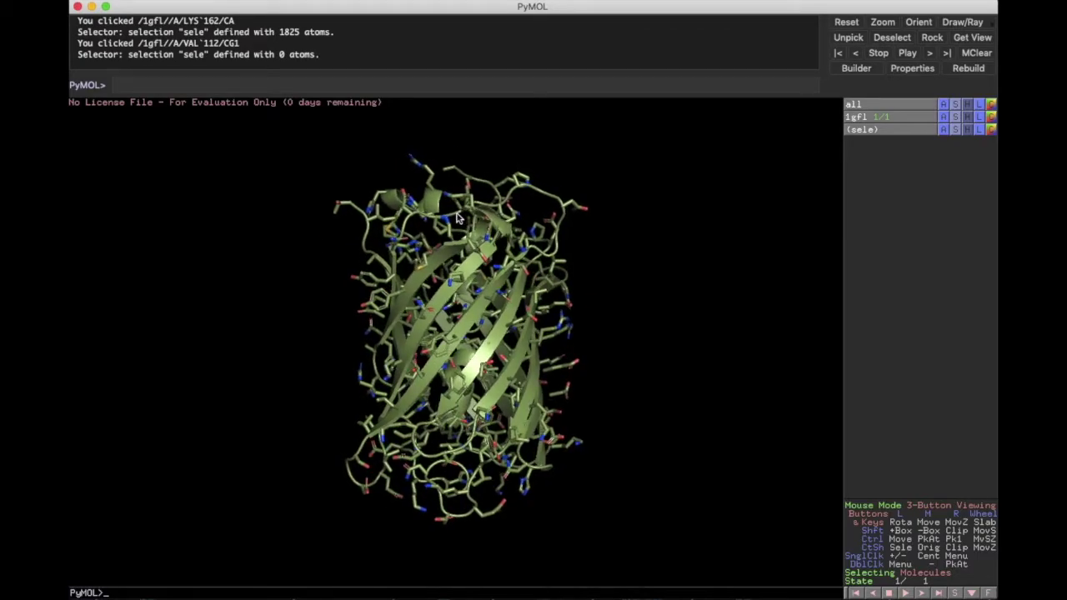
pyautogui.moveTo(433, 330)
pyautogui.mouseDown()
pyautogui.moveTo(429, 295)
pyautogui.moveTo(426, 346)
pyautogui.mouseUp()
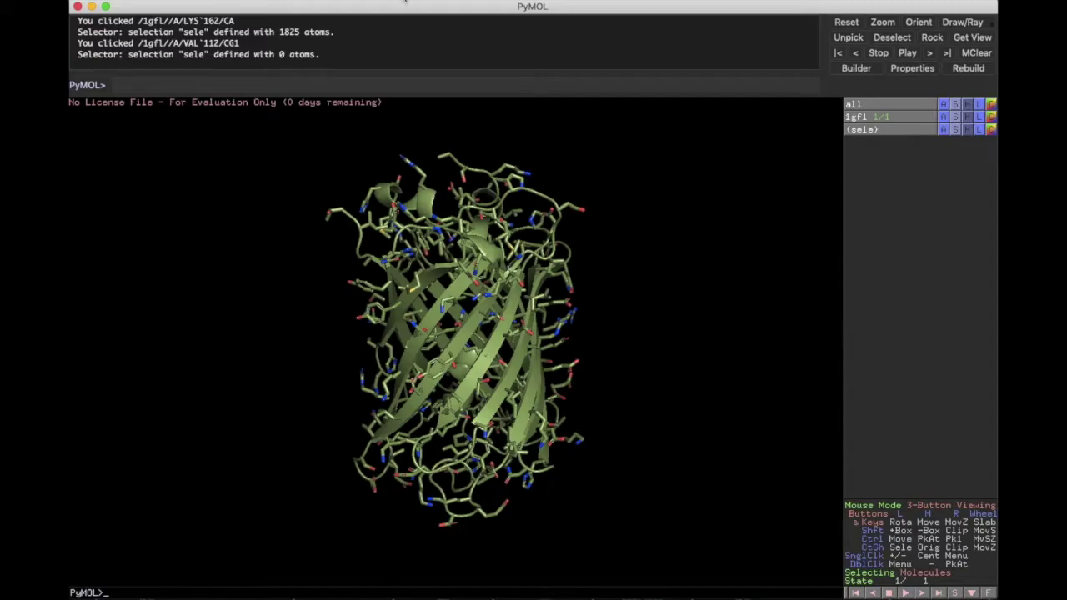
pyautogui.click(406, 1)
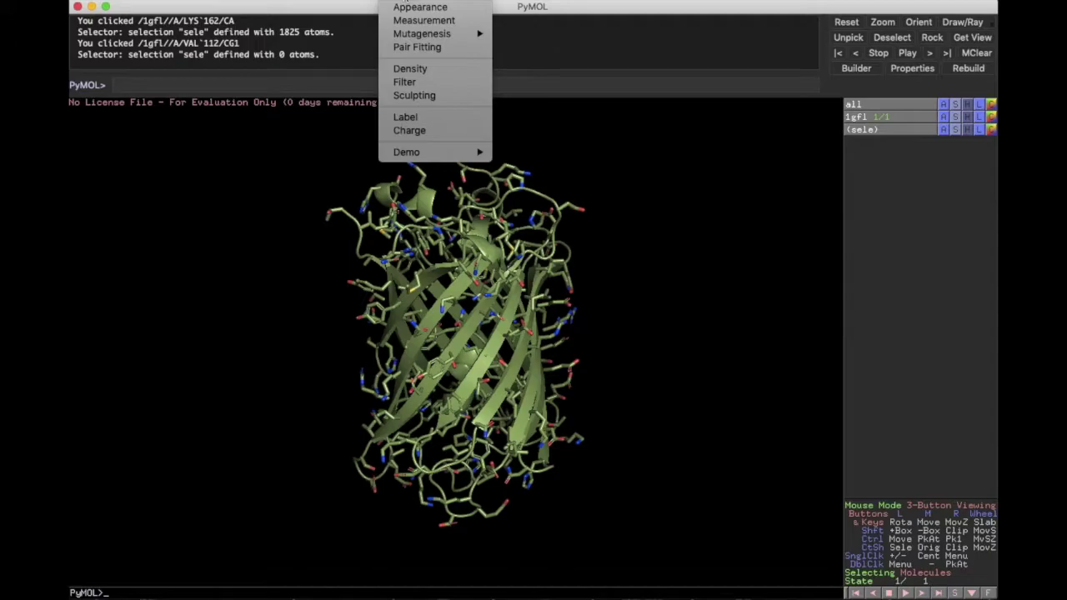
pyautogui.click(408, 21)
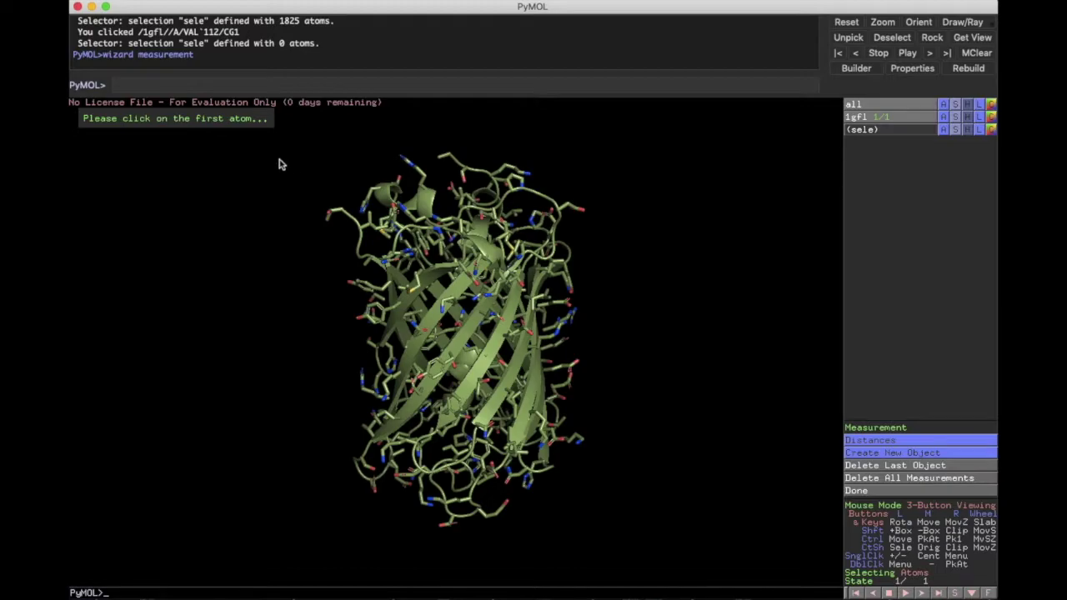
pyautogui.click(401, 160)
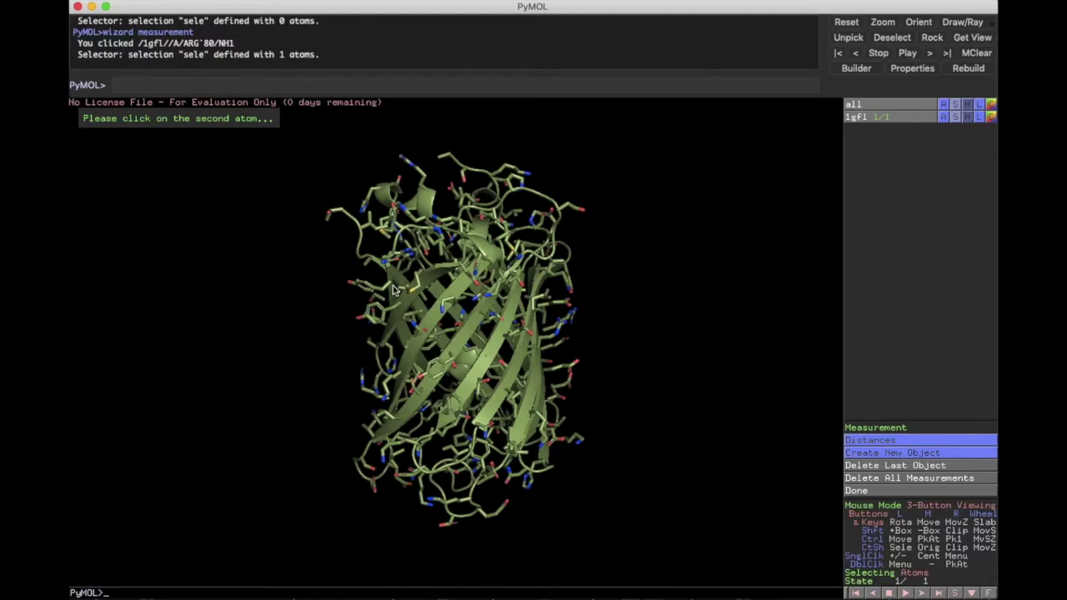
pyautogui.click(441, 529)
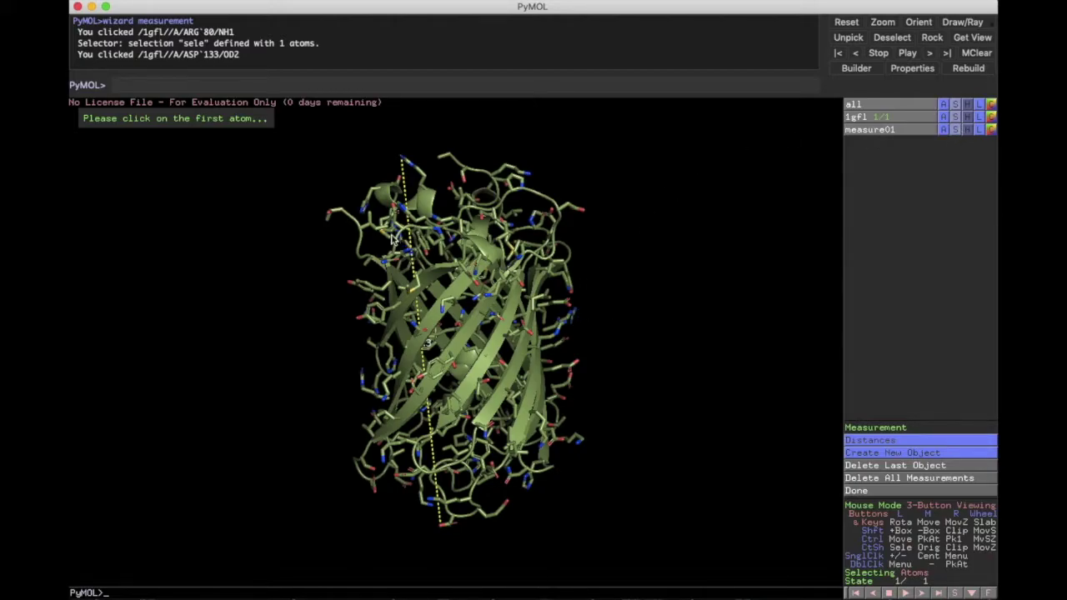
# Measure the distance across the barrel from THR 230 atom CG2 to ASP 190 atom OD2, and close the Measurement wizard.
pyautogui.click(327, 225)
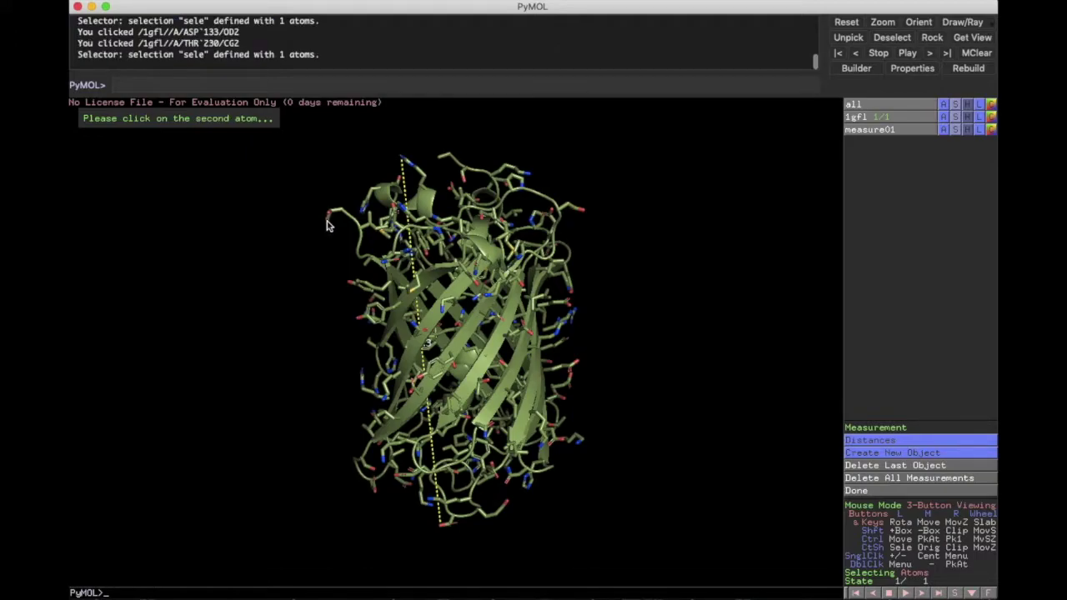
pyautogui.click(585, 211)
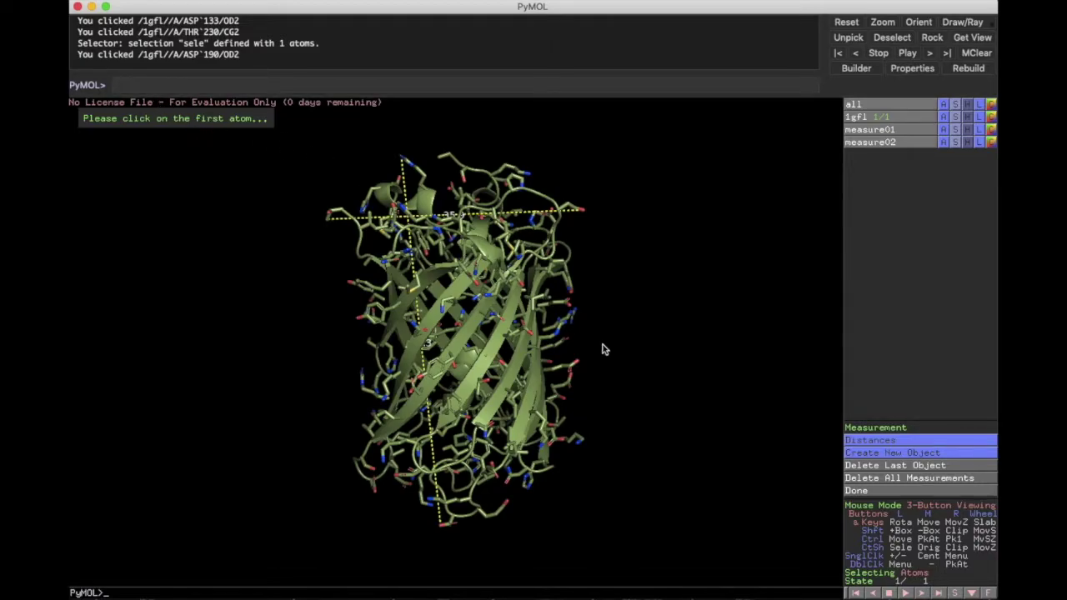
pyautogui.click(863, 491)
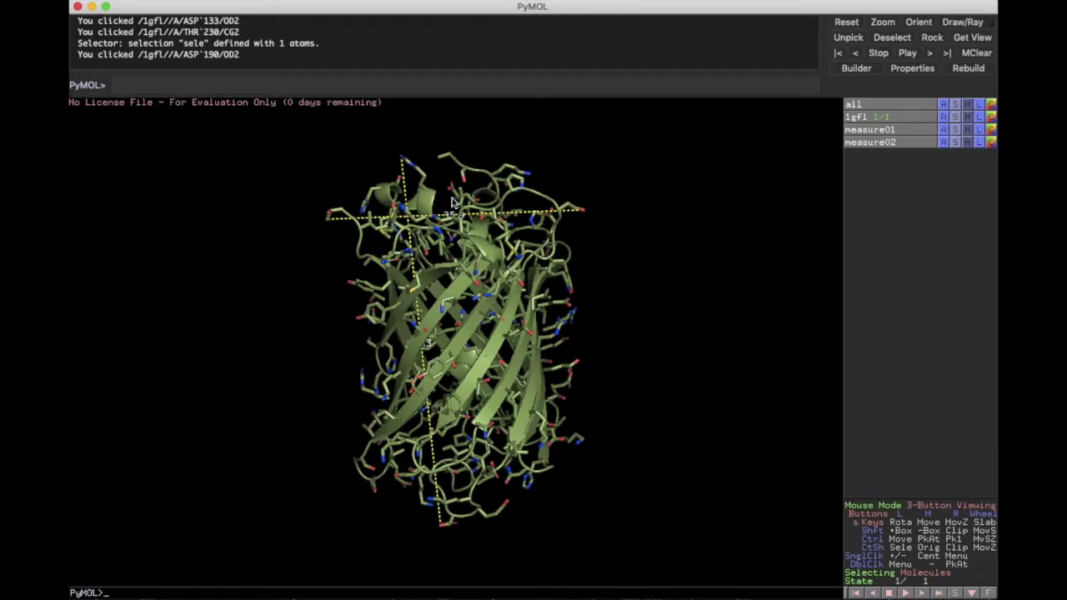
# Examine both distance lines and their labels on the barrel from several angles and up close.
pyautogui.moveTo(451, 202); pyautogui.dragTo(492, 230)
pyautogui.moveTo(575, 296); pyautogui.dragTo(602, 291)
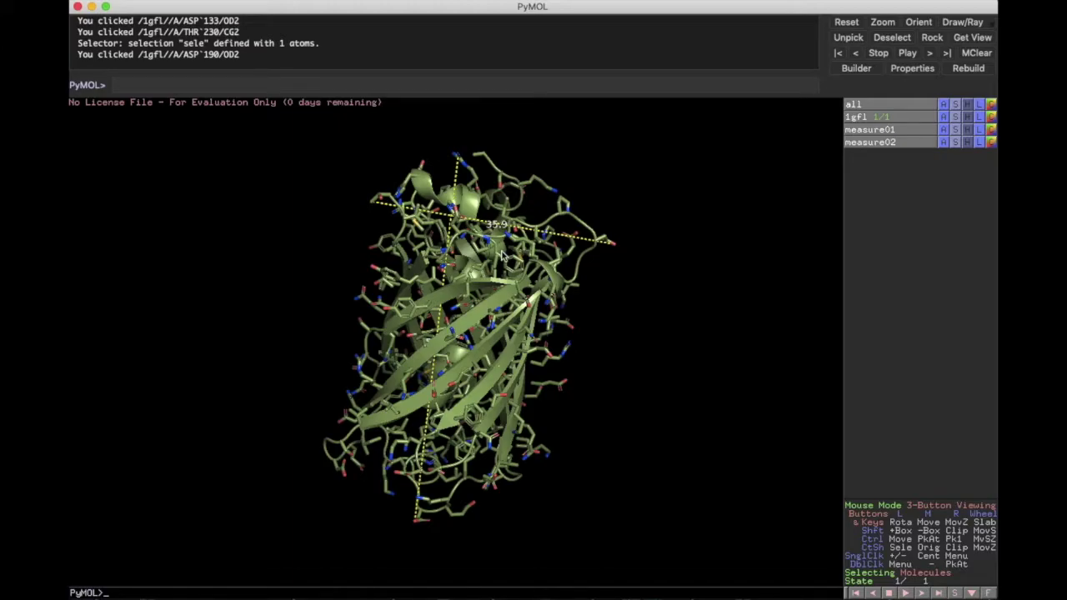
pyautogui.moveTo(557, 298); pyautogui.dragTo(326, 329)
pyautogui.scroll(10, 356, 345)
pyautogui.scroll(-10, 310, 328)
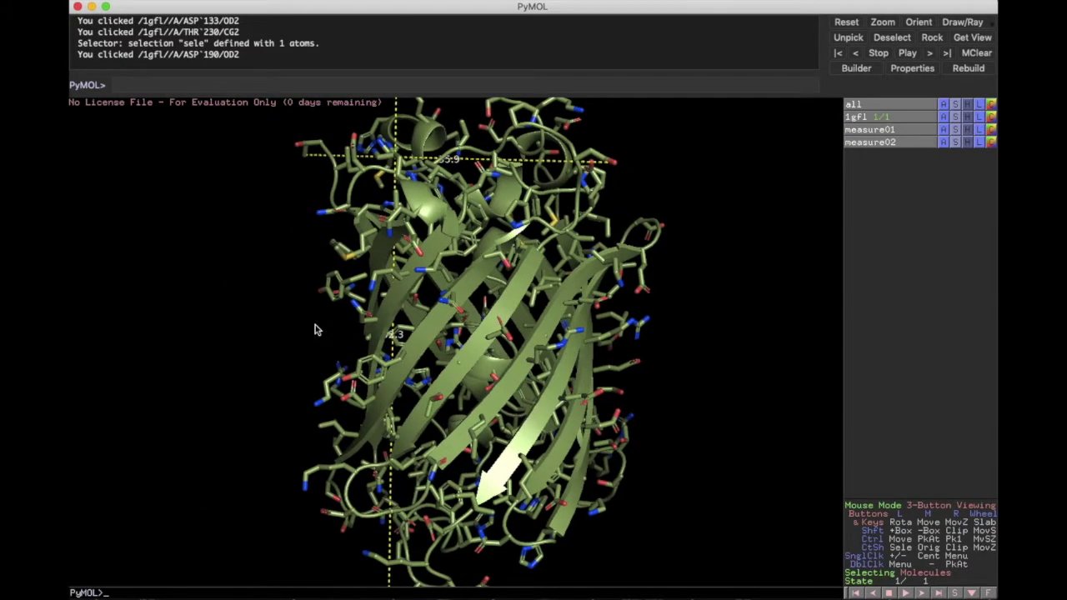
pyautogui.scroll(-5, 315, 330)
pyautogui.moveTo(428, 330); pyautogui.dragTo(526, 346)
pyautogui.moveTo(473, 444); pyautogui.dragTo(481, 354)
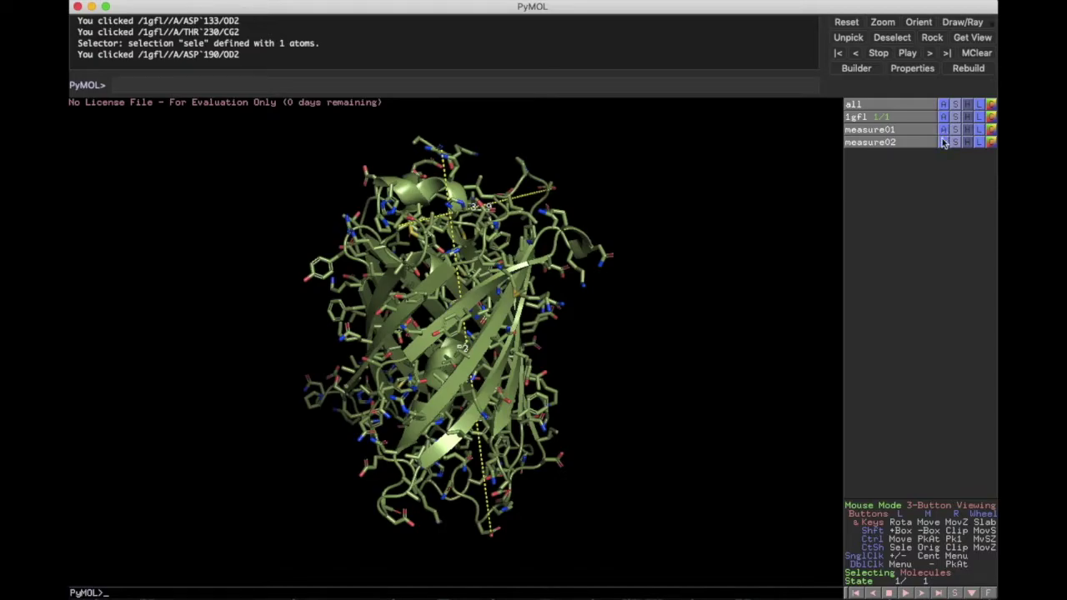
# Color the measure01 distance line magenta.
pyautogui.click(991, 131)
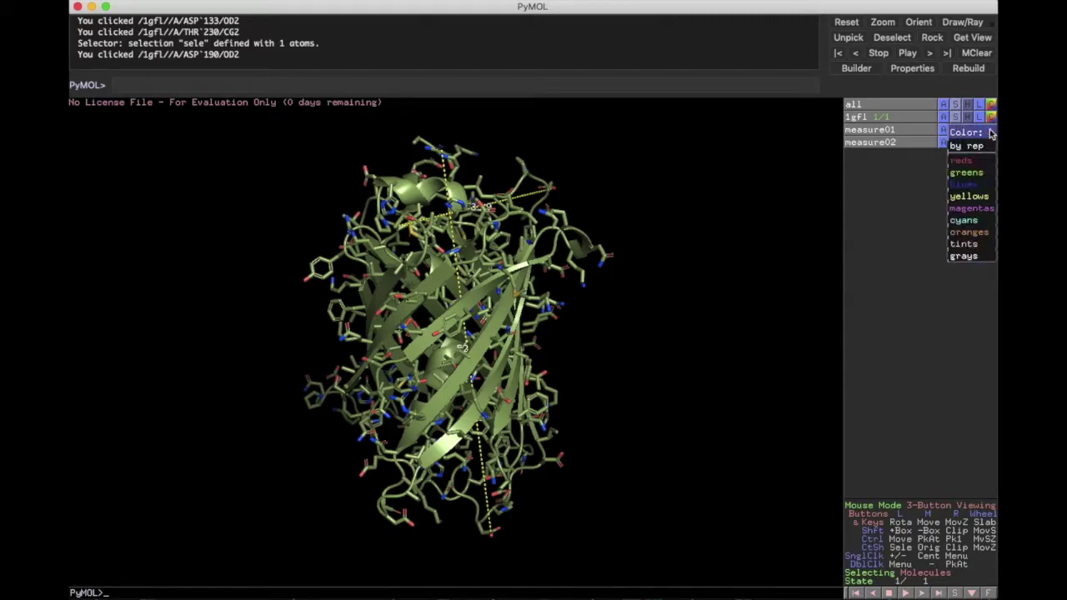
pyautogui.moveTo(974, 208)
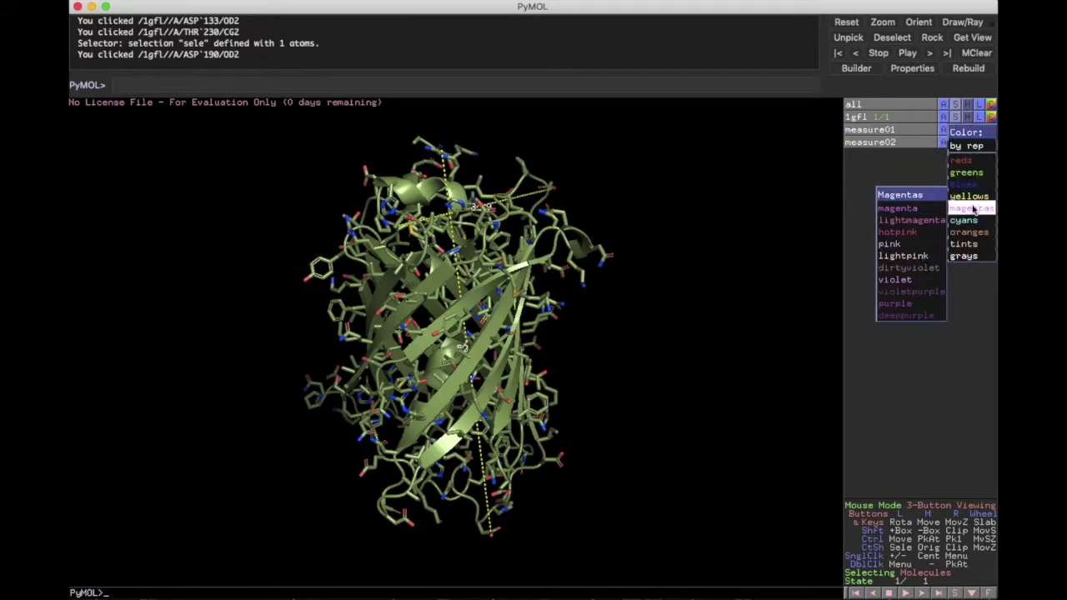
pyautogui.click(916, 210)
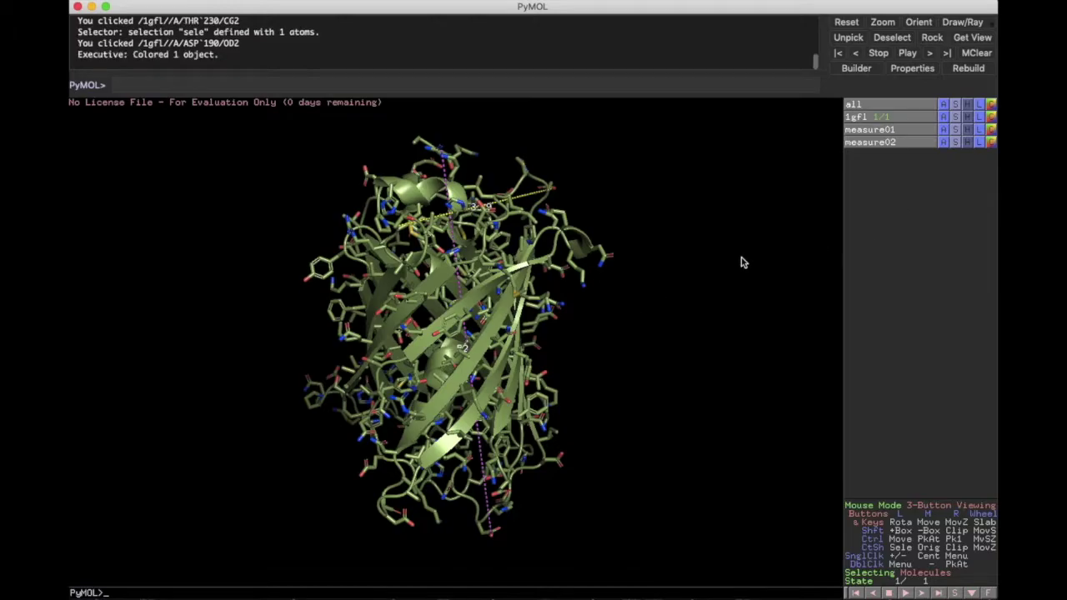
pyautogui.click(968, 130)
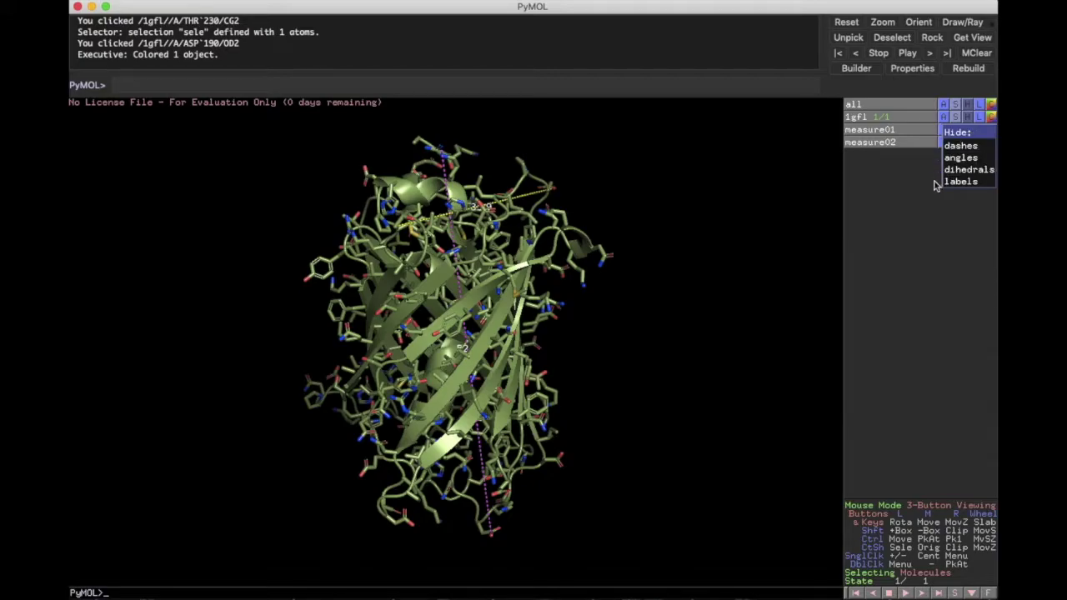
pyautogui.click(956, 131)
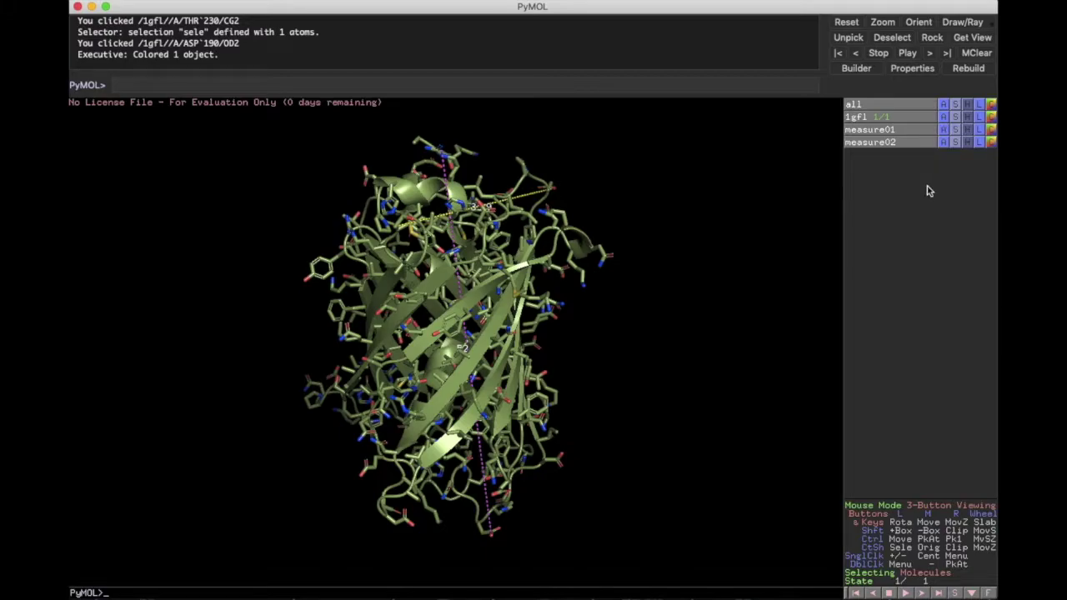
pyautogui.click(944, 132)
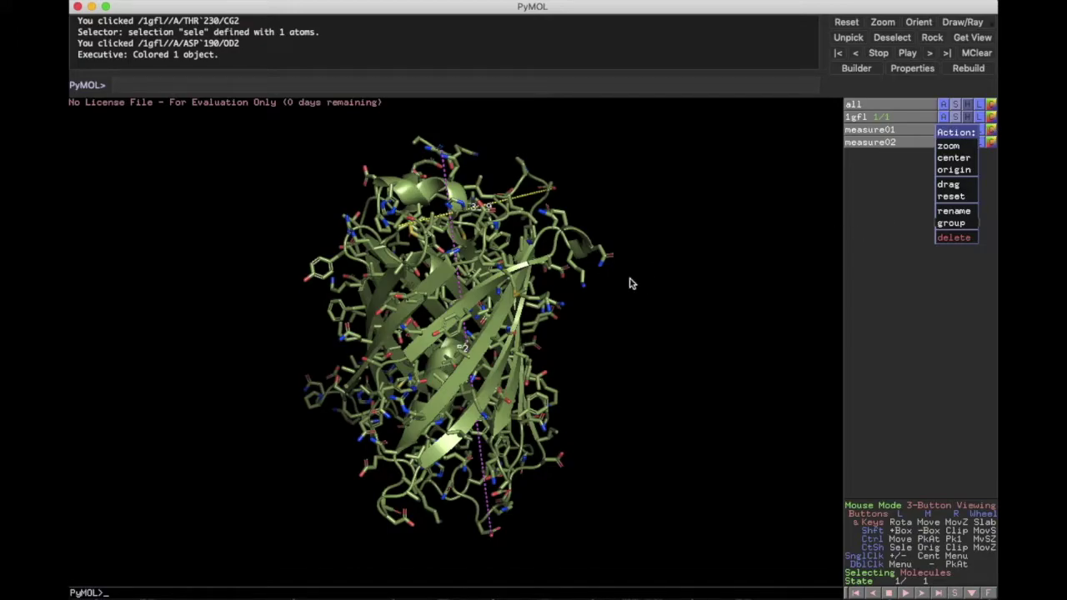
pyautogui.click(571, 285)
# Examine the magenta and yellow distance lines from several angles, including a close view of the ARG 80 endpoint.
pyautogui.moveTo(571, 261); pyautogui.dragTo(499, 234)
pyautogui.moveTo(631, 265); pyautogui.dragTo(428, 442)
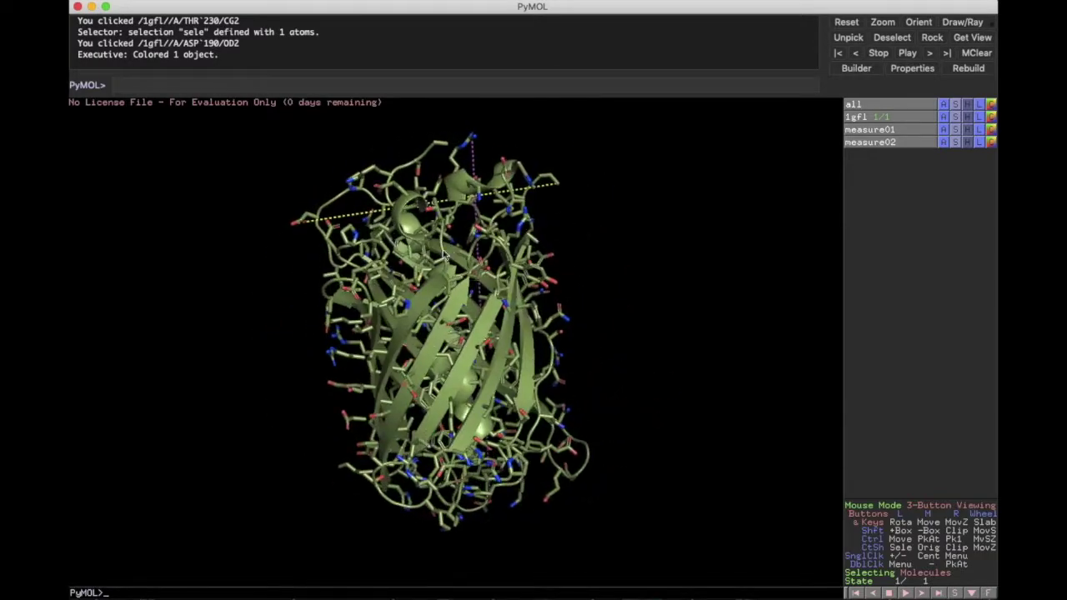
pyautogui.moveTo(482, 207); pyautogui.dragTo(452, 219)
pyautogui.moveTo(566, 295); pyautogui.dragTo(513, 360)
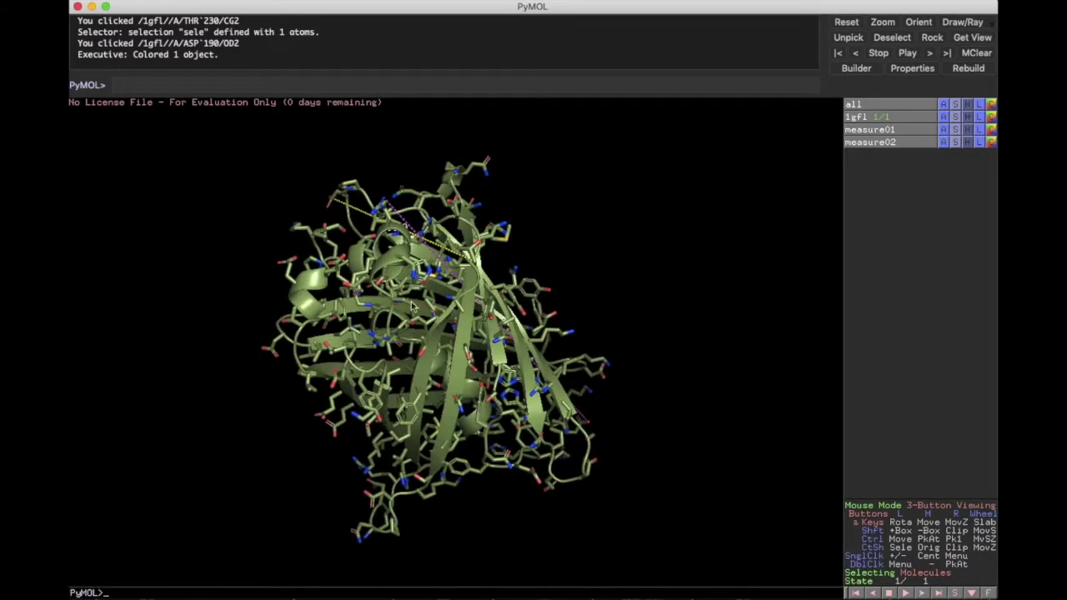
pyautogui.moveTo(333, 224); pyautogui.dragTo(341, 150)
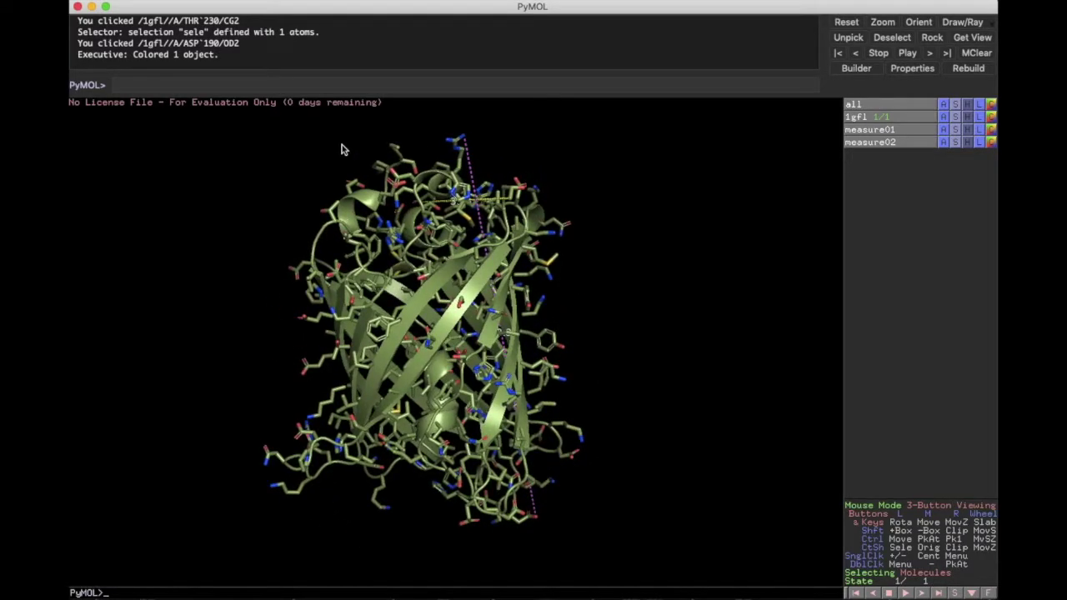
pyautogui.moveTo(442, 200); pyautogui.dragTo(443, 250, button='middle')
pyautogui.moveTo(442, 250); pyautogui.dragTo(442, 272, button='right')
pyautogui.moveTo(442, 272); pyautogui.dragTo(493, 426, button='middle')
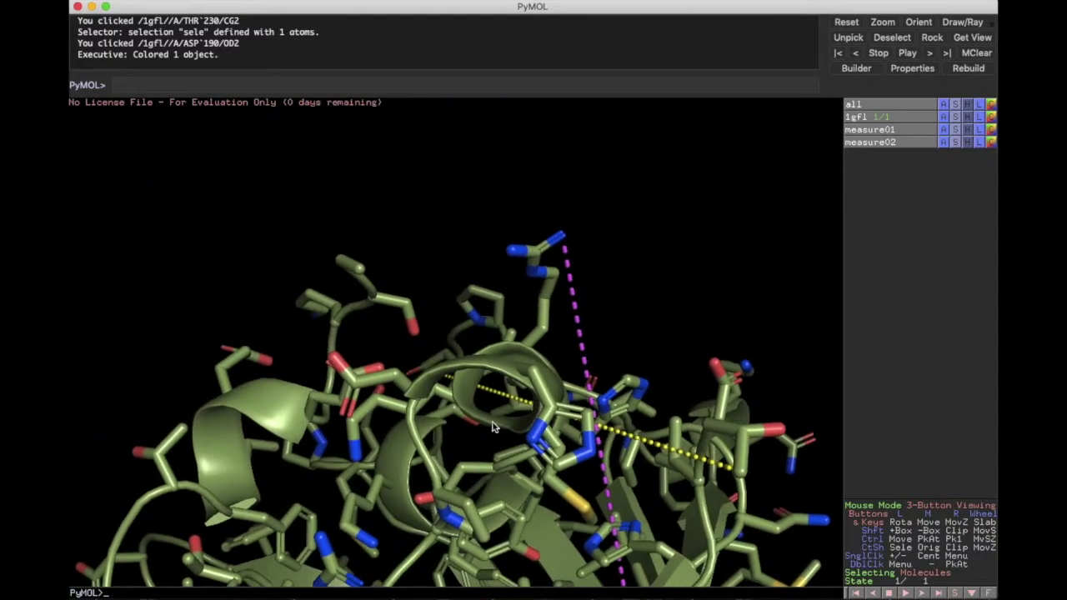
pyautogui.moveTo(478, 381); pyautogui.dragTo(505, 280)
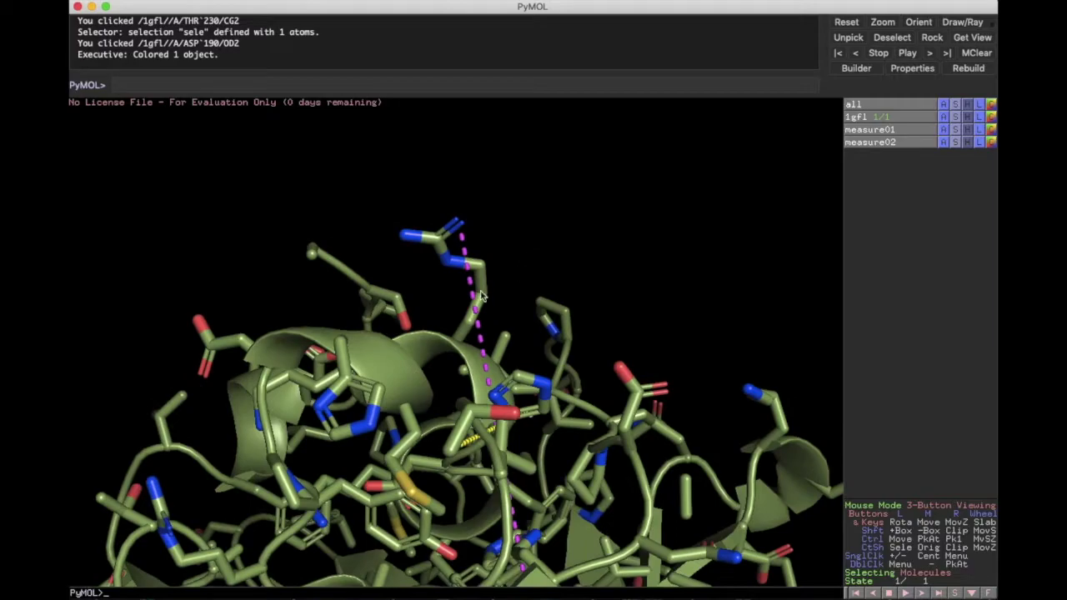
# Measure the distance from ALA 1 atom CB to ARG 80 atom NH2, and close the Measurement wizard.
pyautogui.moveTo(368, 364); pyautogui.dragTo(452, 374)
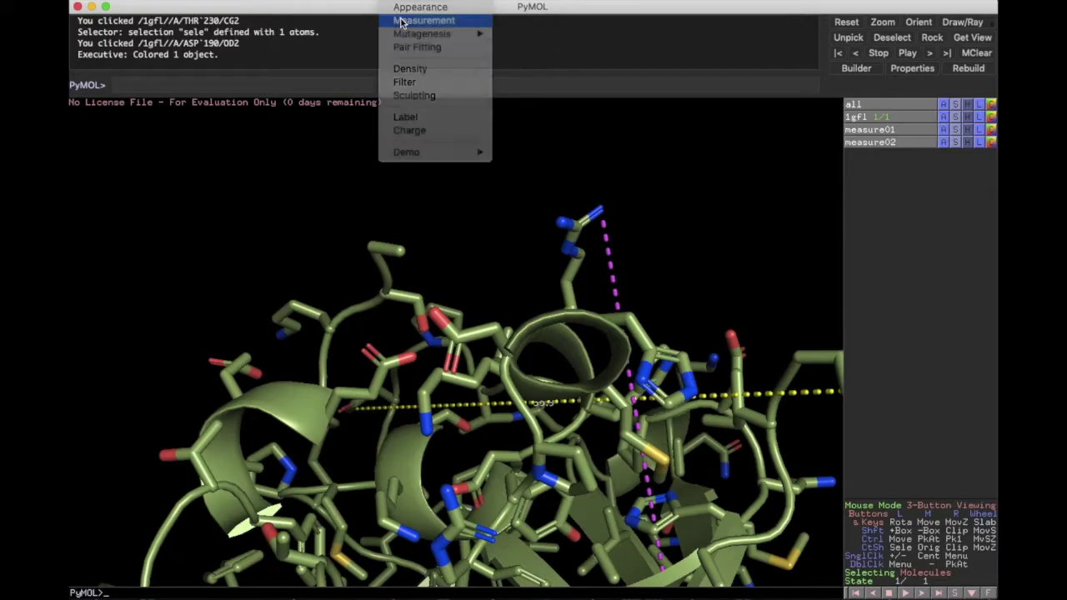
pyautogui.click(400, 20)
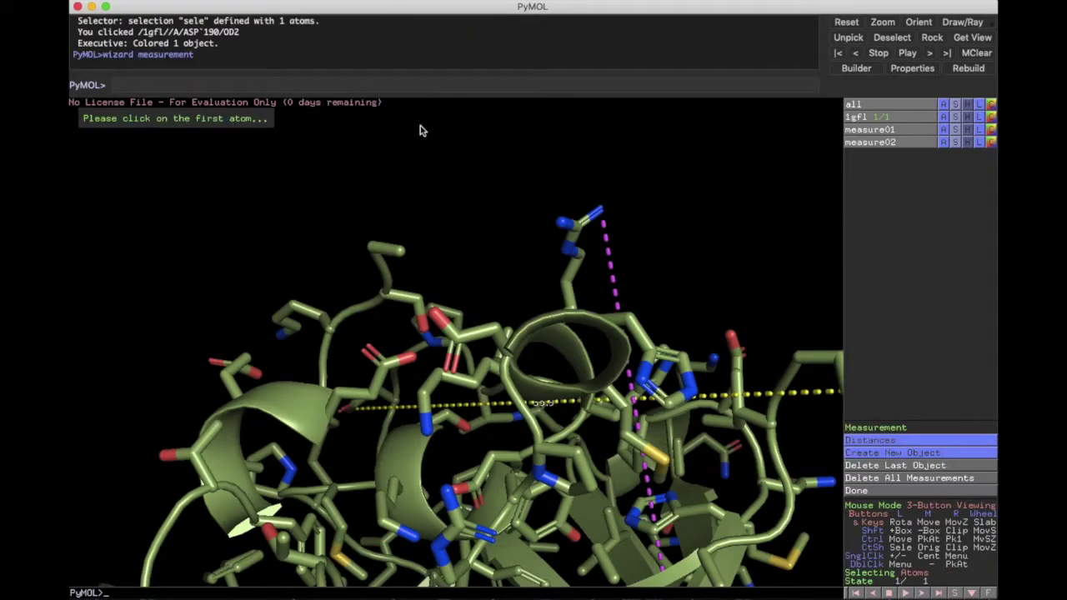
pyautogui.click(400, 253)
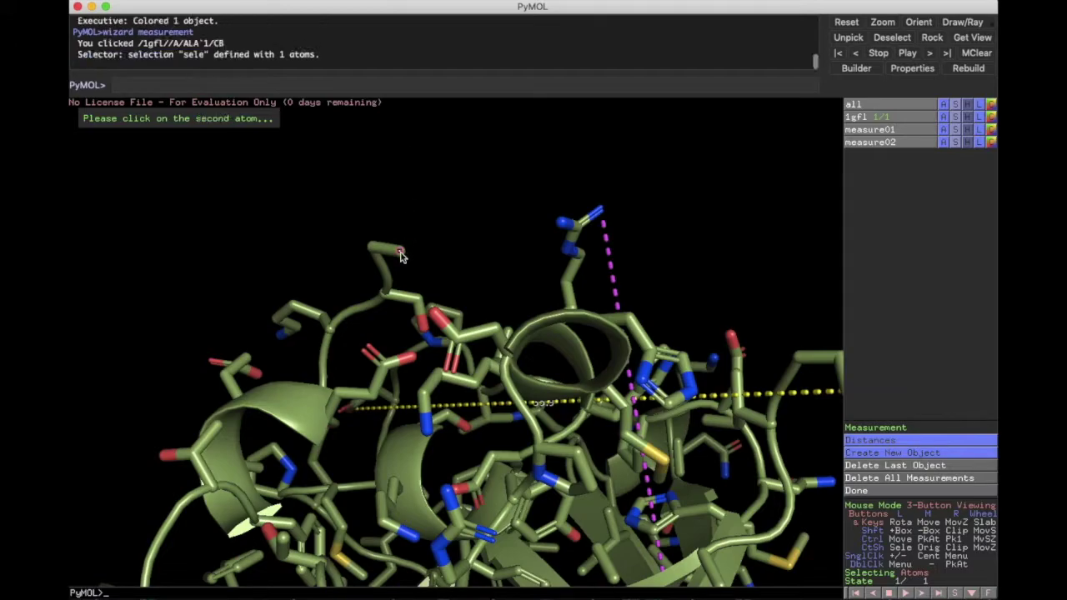
pyautogui.click(562, 222)
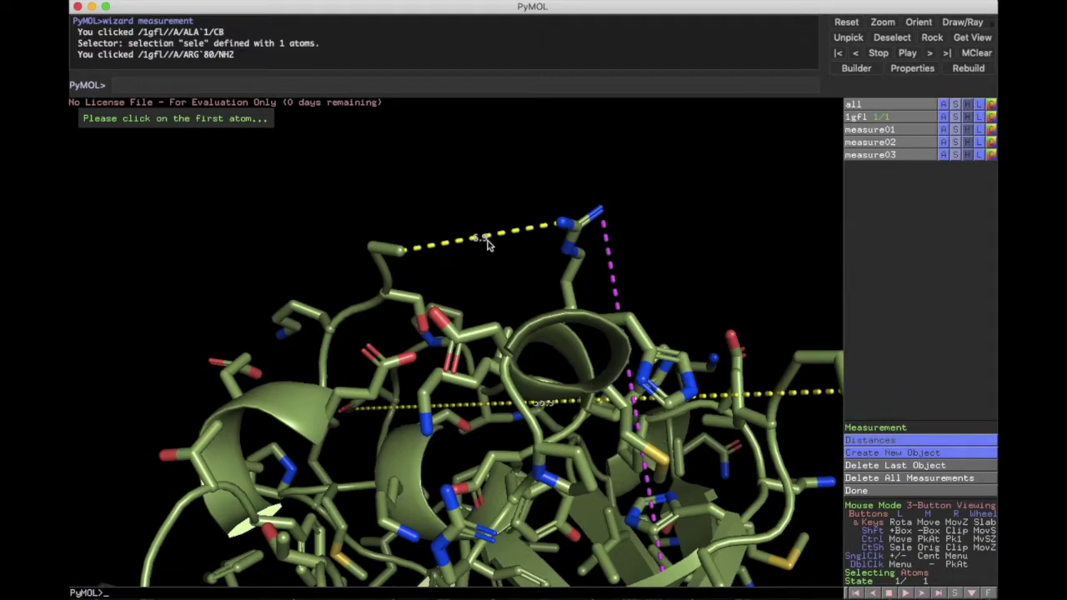
pyautogui.click(880, 491)
pyautogui.moveTo(514, 332); pyautogui.dragTo(517, 356)
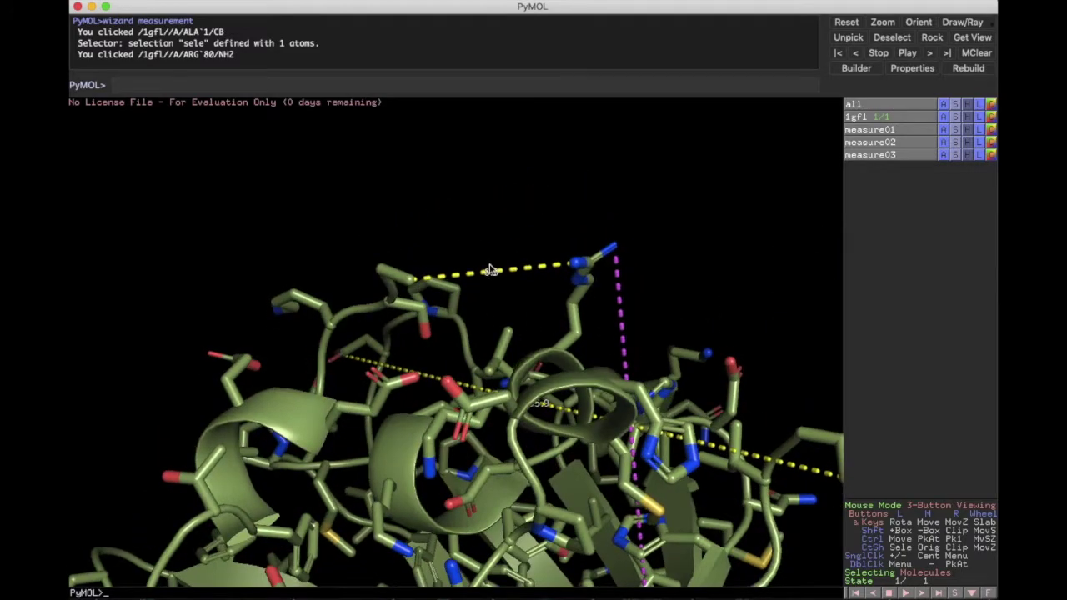
# Color the measure03 distance line aquamarine.
pyautogui.moveTo(494, 288)
pyautogui.mouseDown()
pyautogui.moveTo(473, 331)
pyautogui.moveTo(483, 298)
pyautogui.mouseUp()
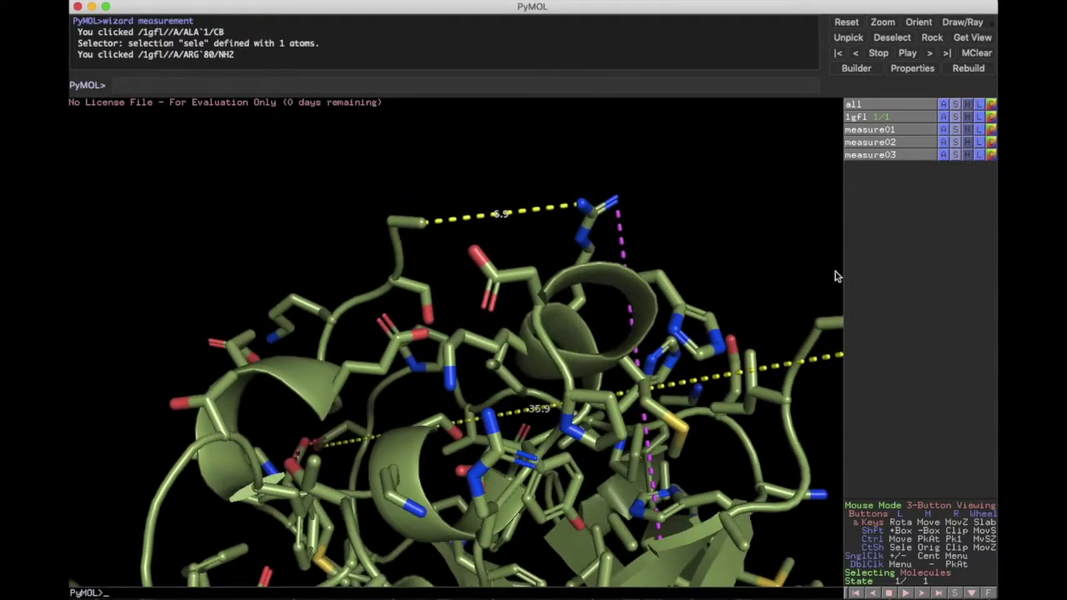
pyautogui.click(990, 155)
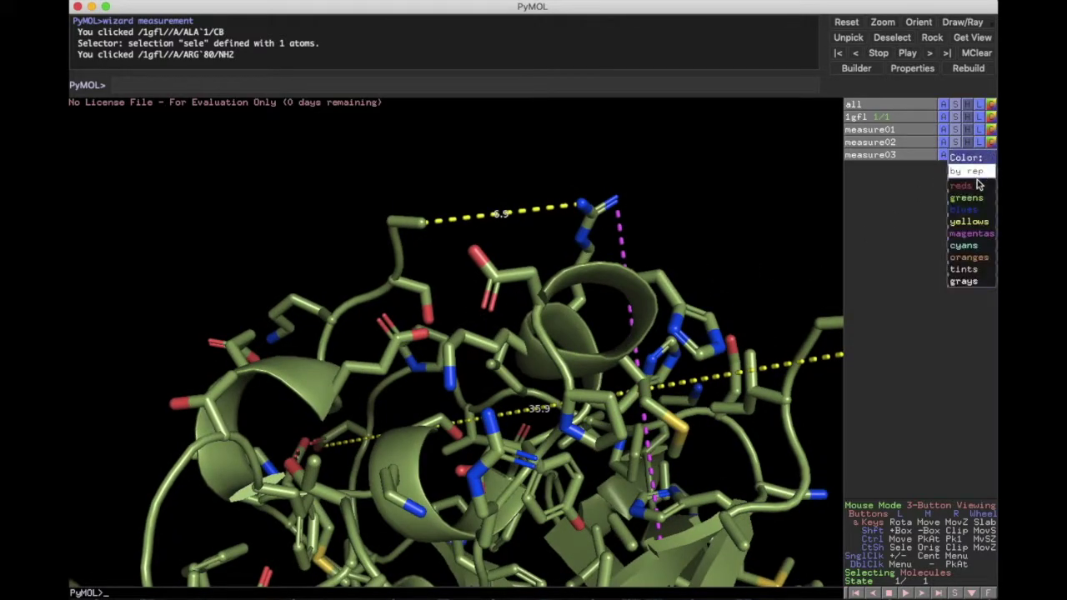
pyautogui.moveTo(967, 245)
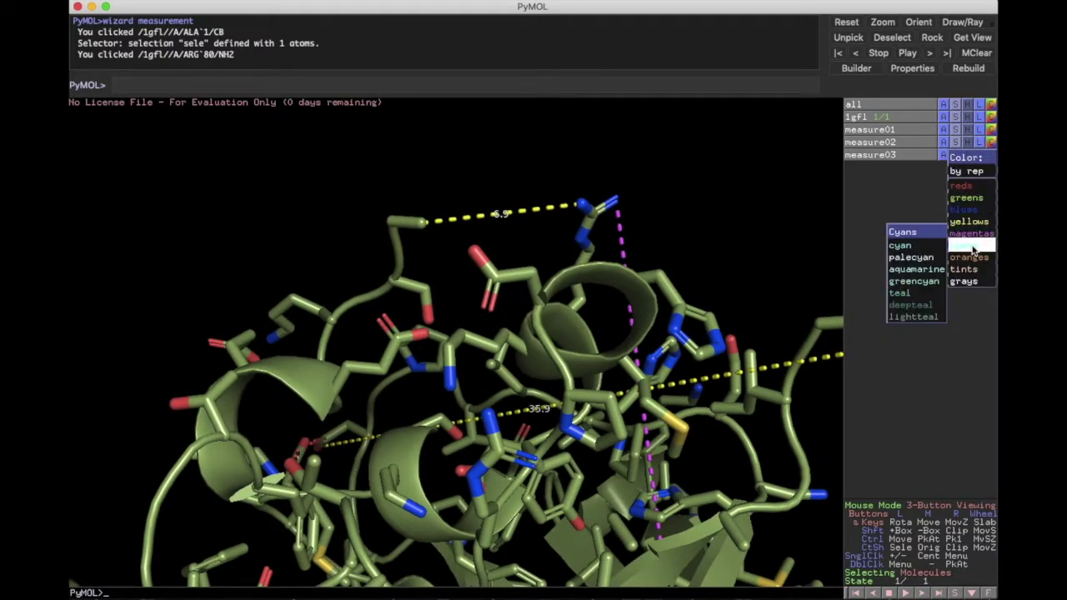
pyautogui.click(917, 269)
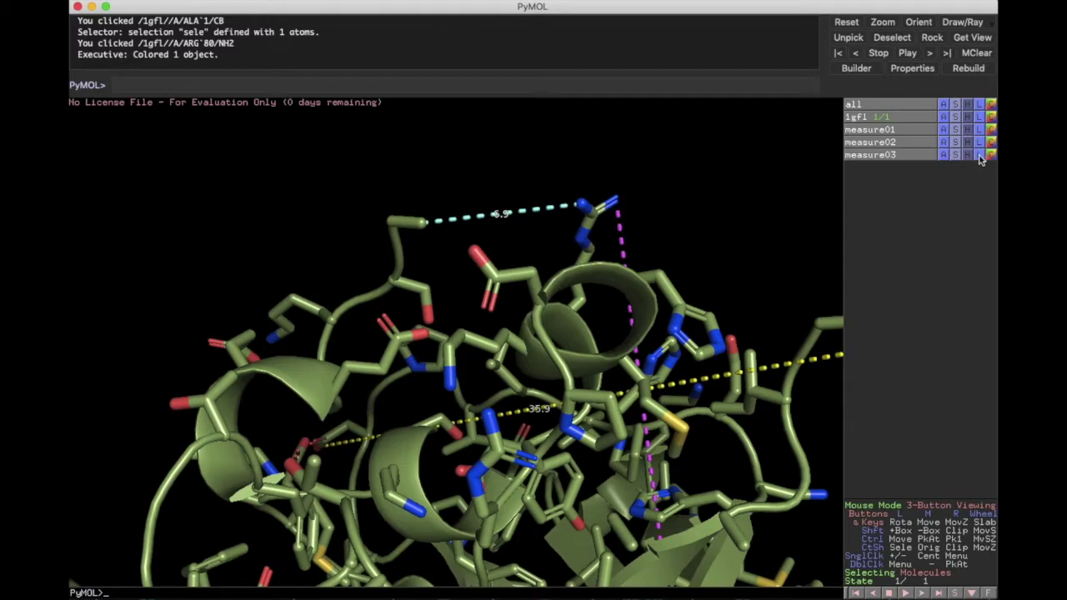
pyautogui.click(942, 156)
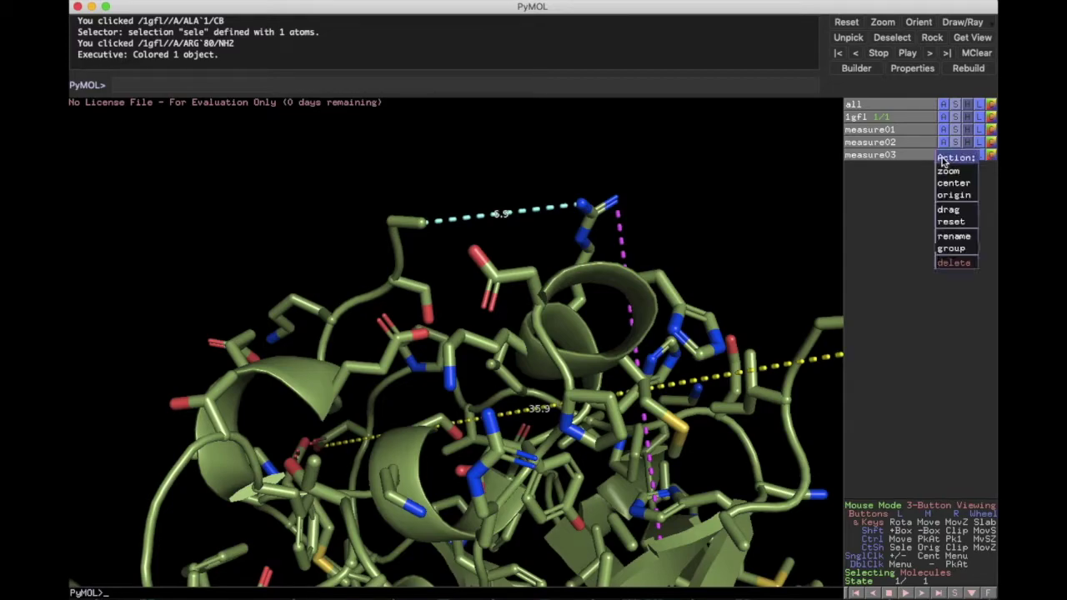
pyautogui.click(991, 156)
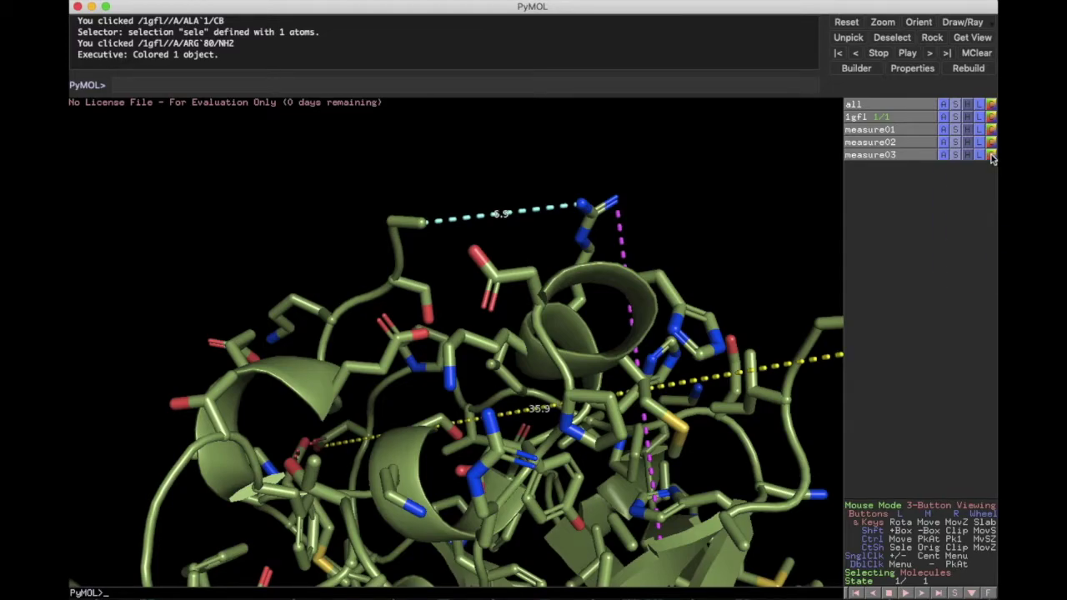
pyautogui.click(991, 156)
pyautogui.click(977, 160)
pyautogui.click(968, 156)
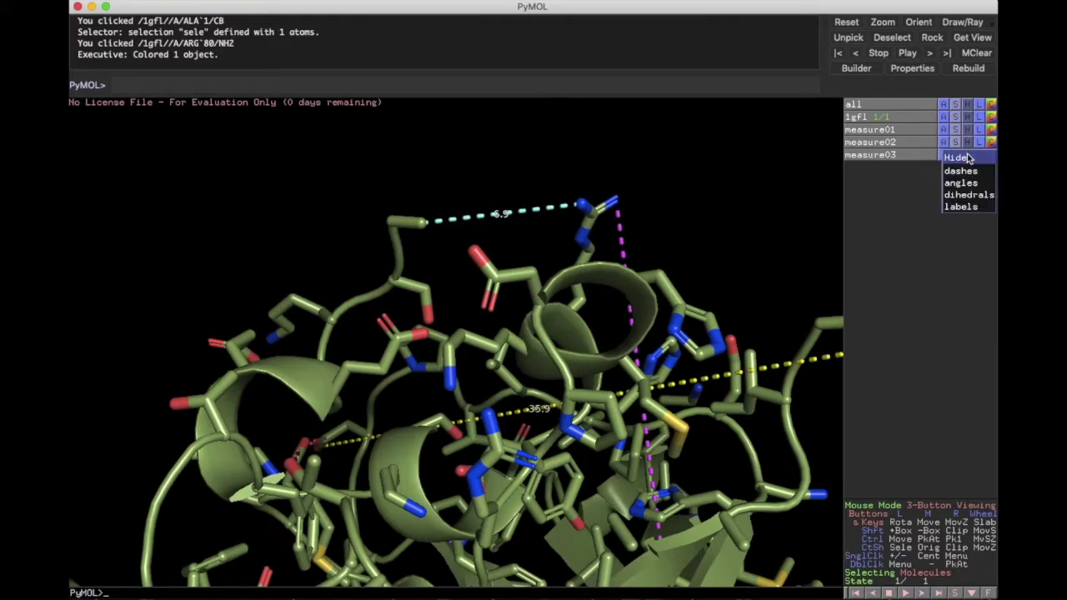
pyautogui.click(910, 222)
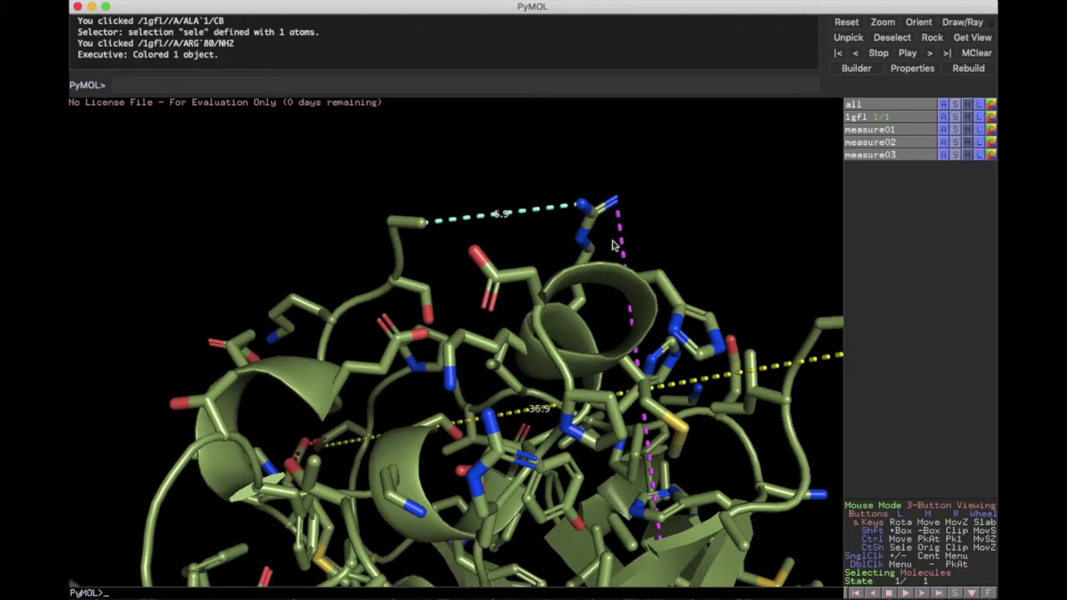
# Examine the three colored distance lines on the whole barrel from the side, up close and along its axis.
pyautogui.moveTo(458, 390); pyautogui.dragTo(476, 333)
pyautogui.moveTo(476, 334); pyautogui.dragTo(478, 275, button='right')
pyautogui.moveTo(478, 392); pyautogui.dragTo(478, 345, button='right')
pyautogui.moveTo(579, 328); pyautogui.dragTo(521, 404)
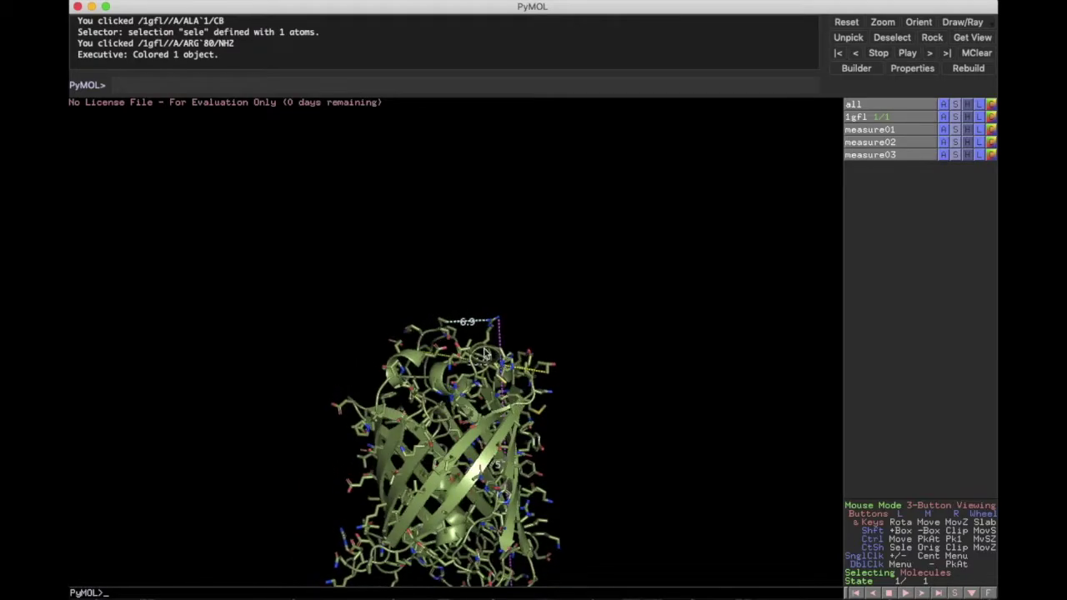
pyautogui.scroll(3, 485, 350)
pyautogui.scroll(3, 485, 350)
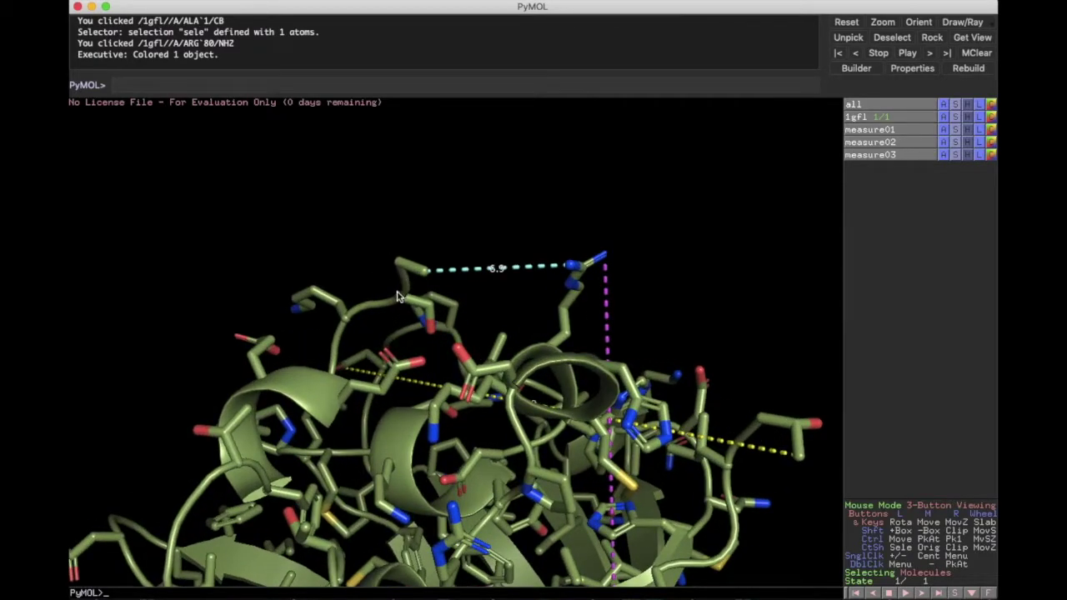
pyautogui.scroll(-5, 504, 390)
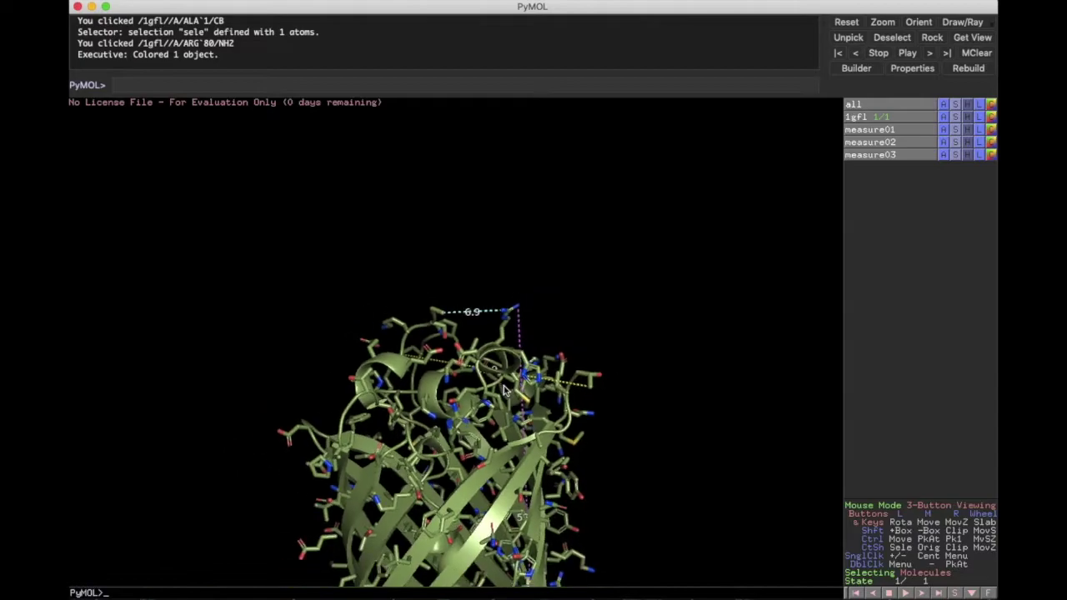
pyautogui.moveTo(487, 427); pyautogui.dragTo(505, 277)
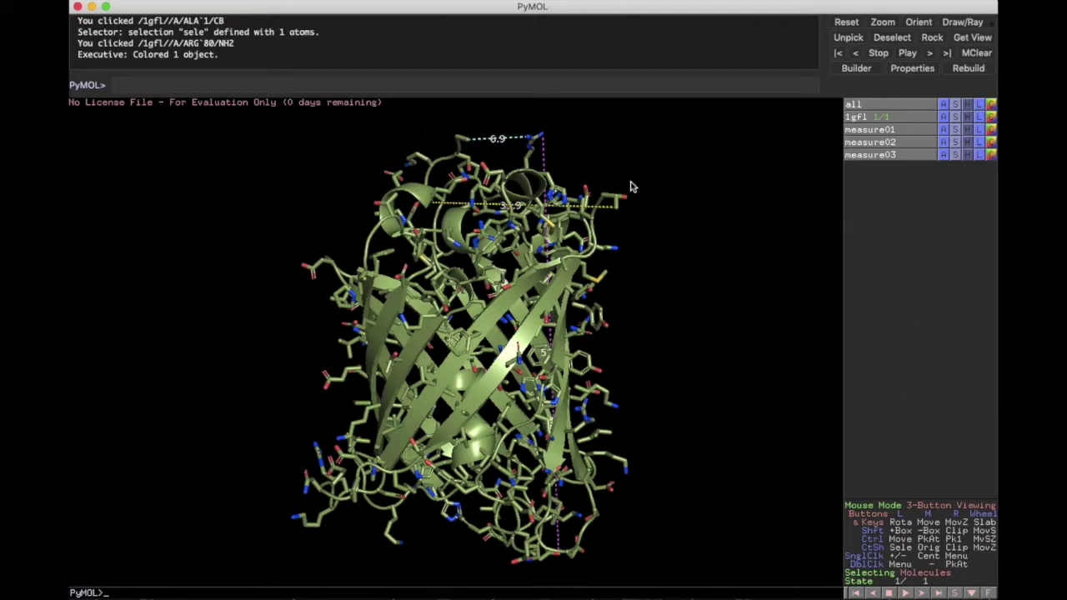
pyautogui.moveTo(354, 355); pyautogui.dragTo(489, 375)
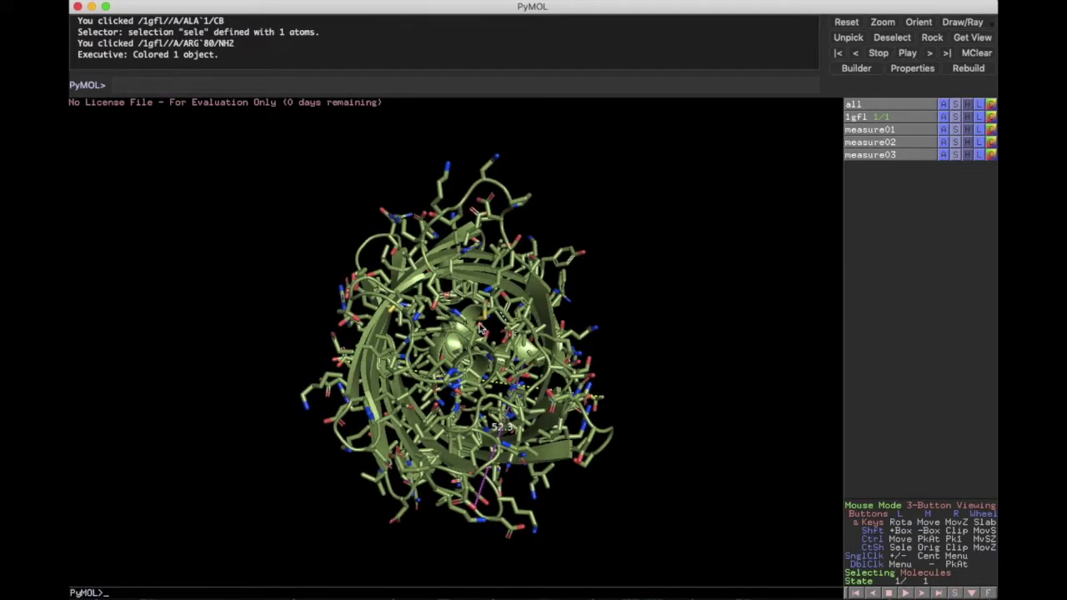
pyautogui.moveTo(497, 332); pyautogui.dragTo(579, 484)
pyautogui.moveTo(542, 308); pyautogui.dragTo(597, 286)
pyautogui.moveTo(419, 276); pyautogui.dragTo(434, 354)
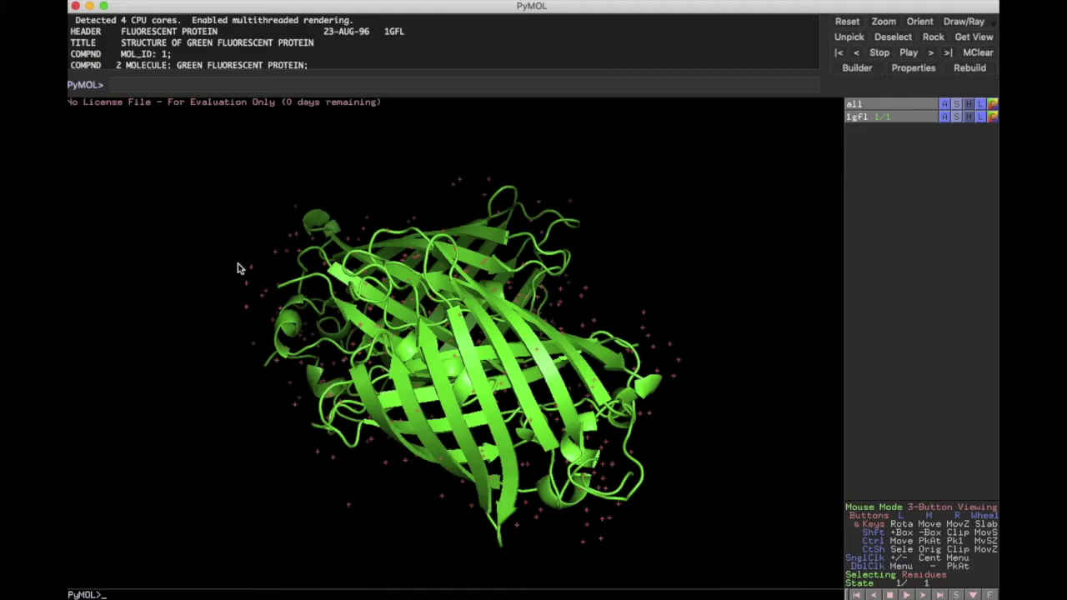
# Remove the water molecules from the freshly loaded 1gfl dimer.
pyautogui.moveTo(384, 249); pyautogui.dragTo(424, 208)
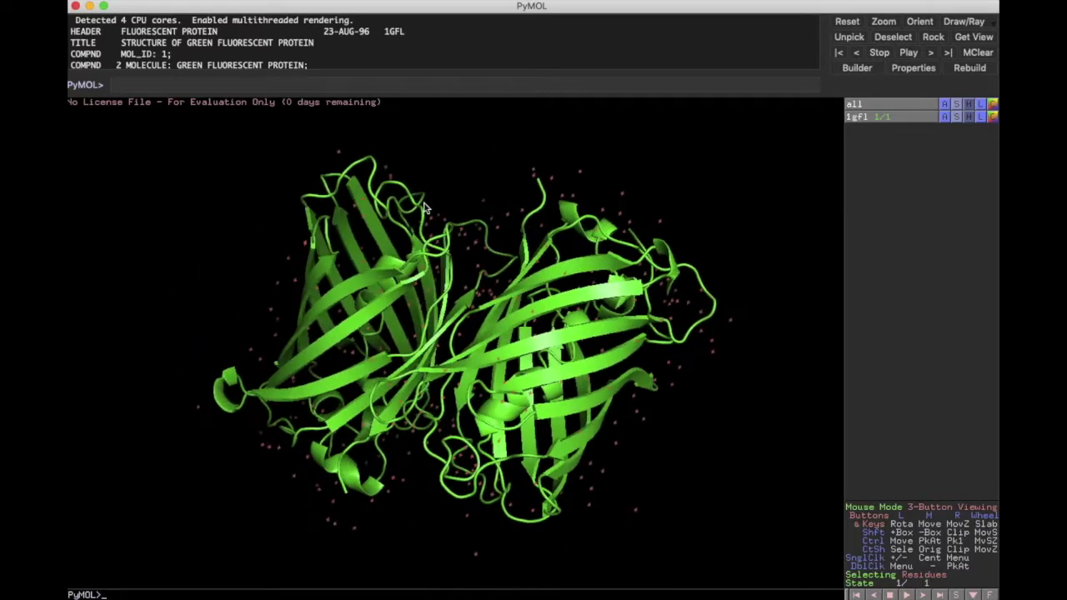
pyautogui.moveTo(422, 325); pyautogui.dragTo(464, 355)
pyautogui.moveTo(444, 200); pyautogui.dragTo(406, 206)
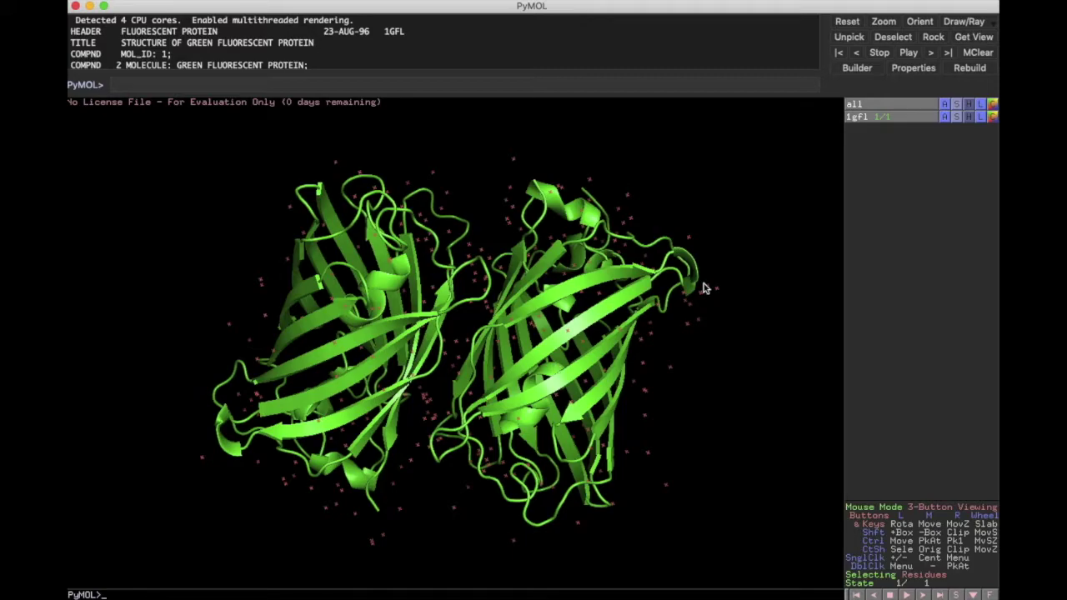
pyautogui.click(945, 118)
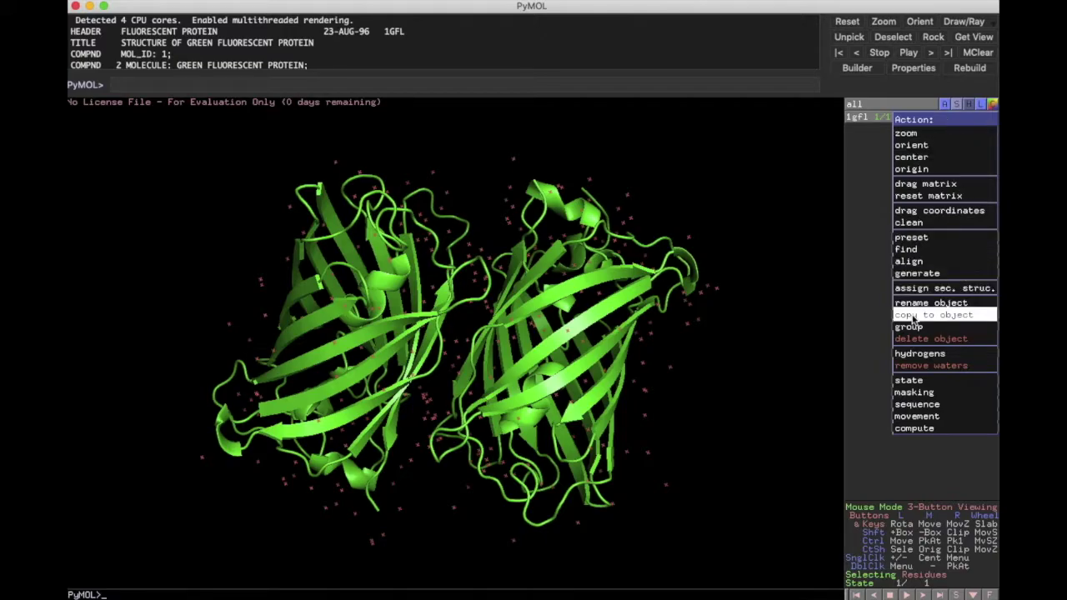
pyautogui.moveTo(918, 357)
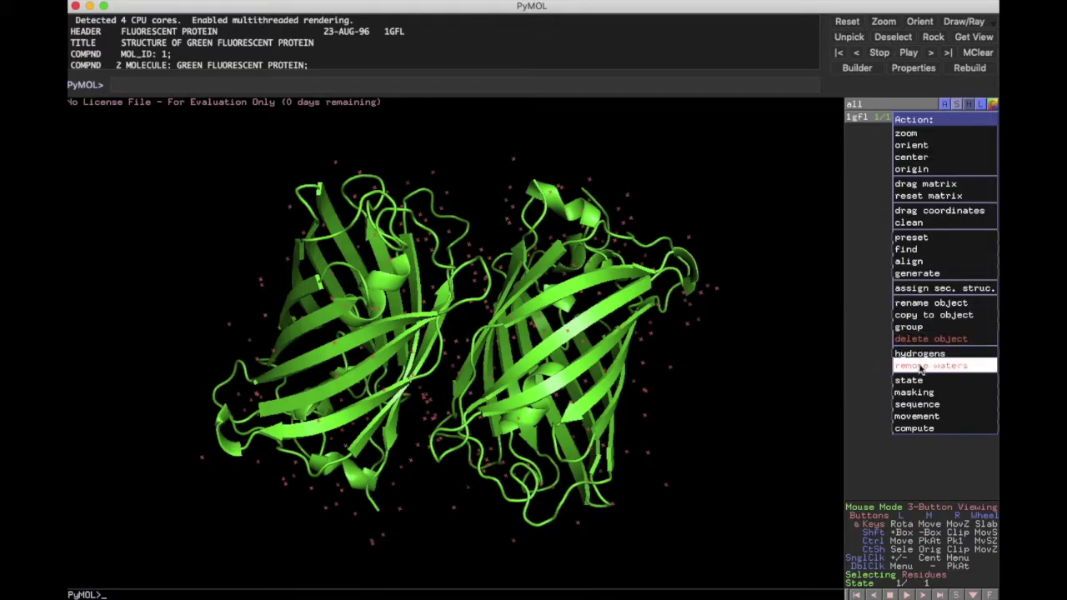
pyautogui.click(920, 366)
# Select chain B of 1gfl through residue TYR 151 and remove its atoms.
pyautogui.moveTo(523, 473); pyautogui.dragTo(550, 467)
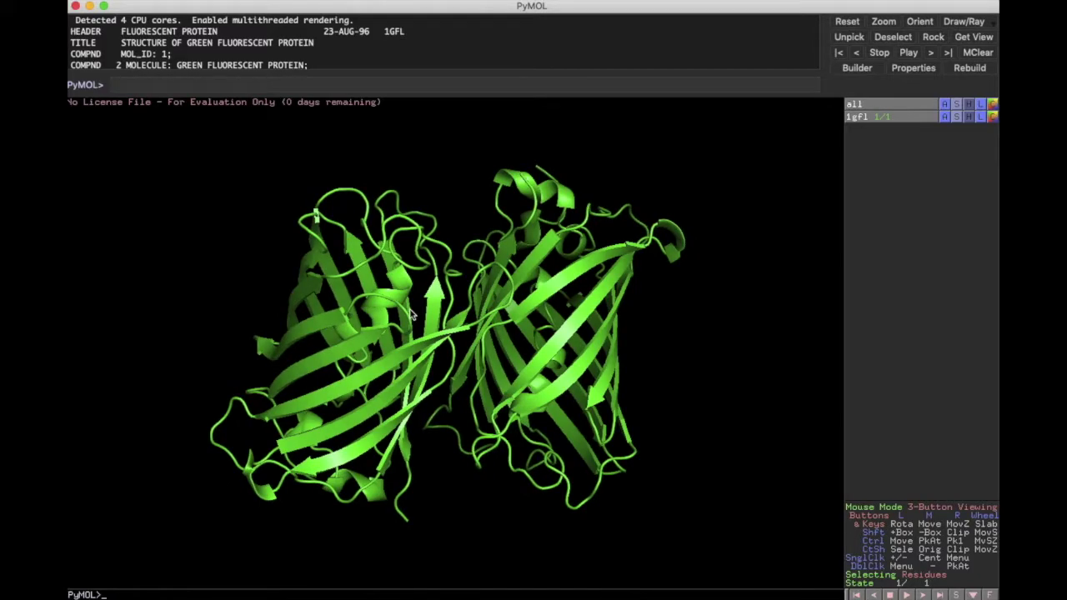
pyautogui.rightClick(570, 289)
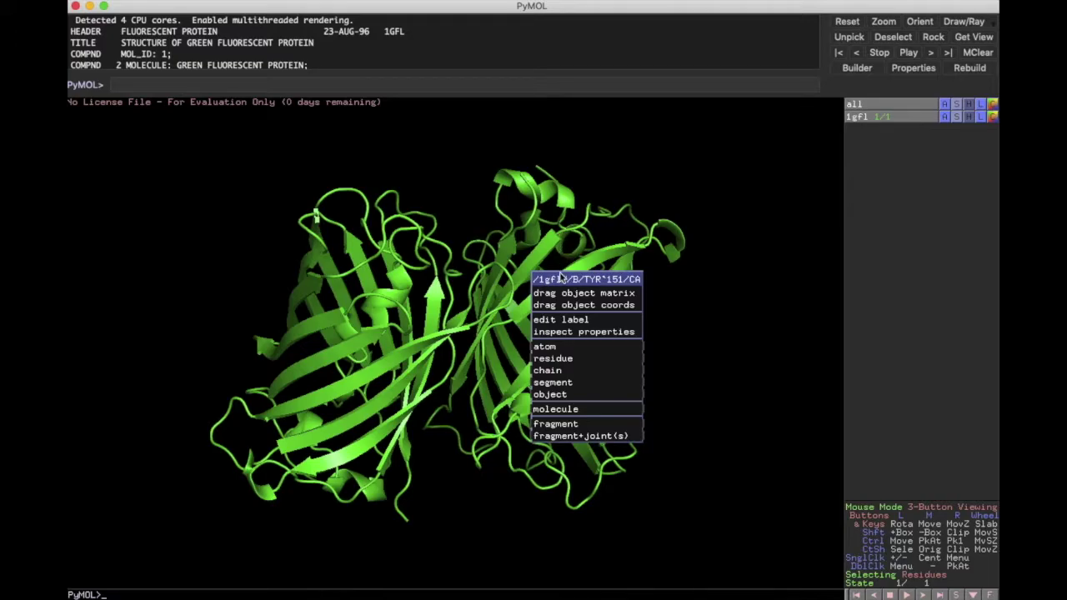
pyautogui.moveTo(551, 372)
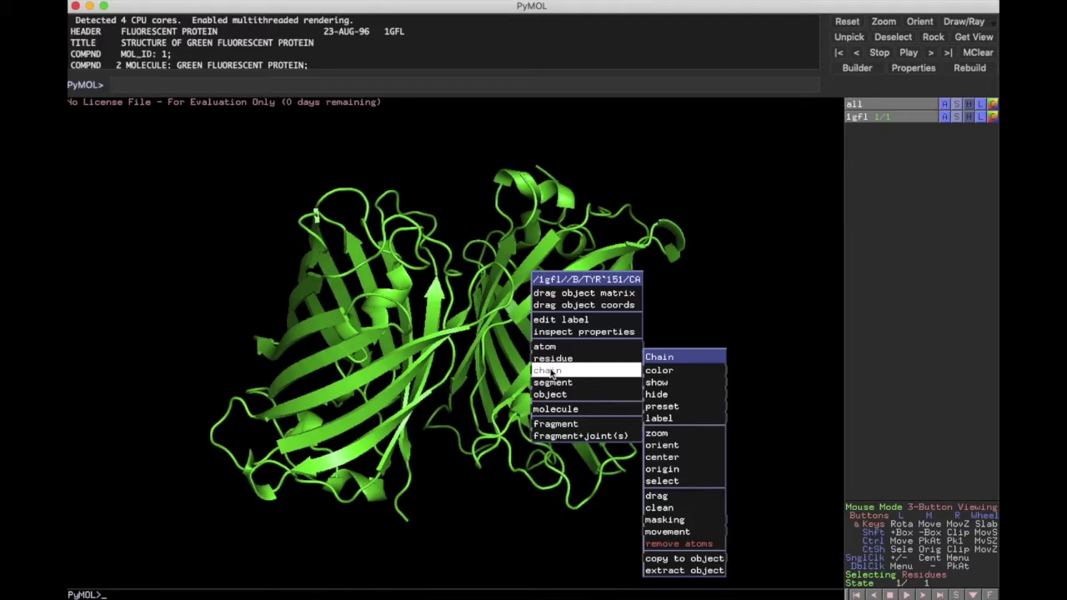
pyautogui.click(679, 481)
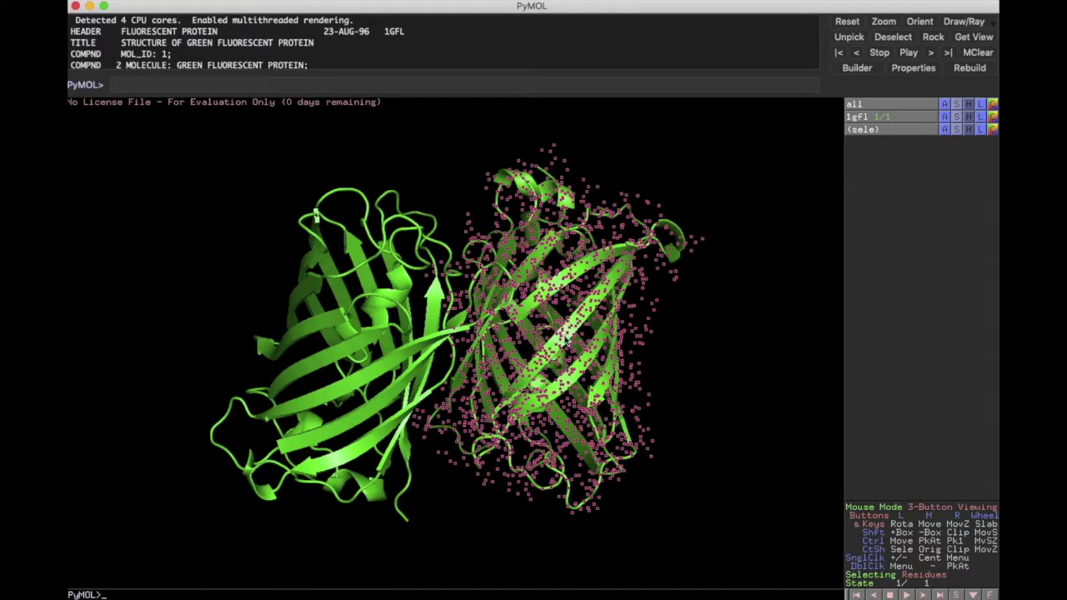
pyautogui.click(945, 129)
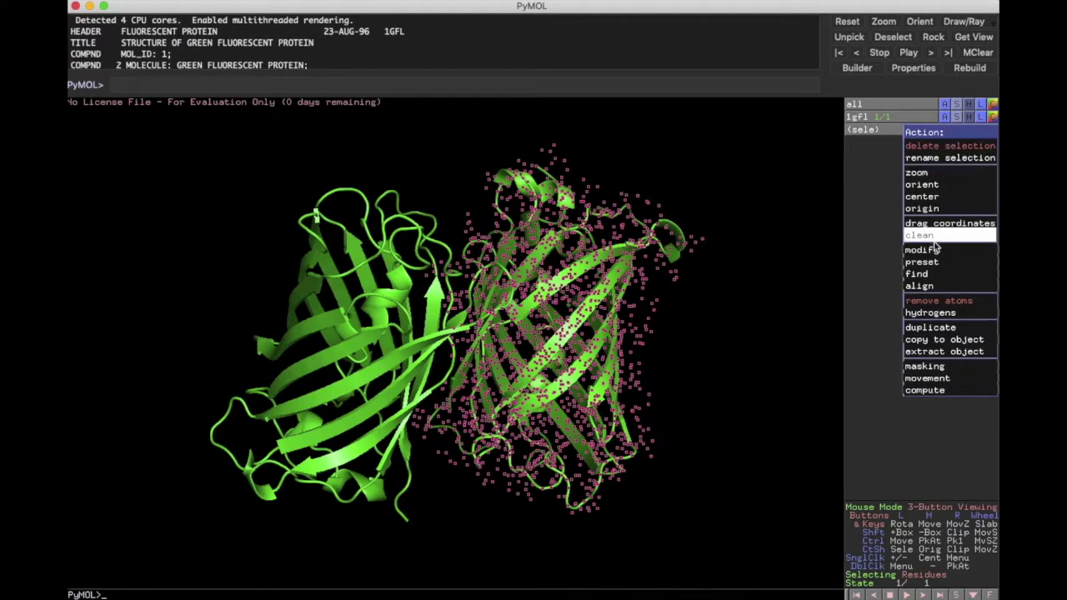
pyautogui.click(937, 301)
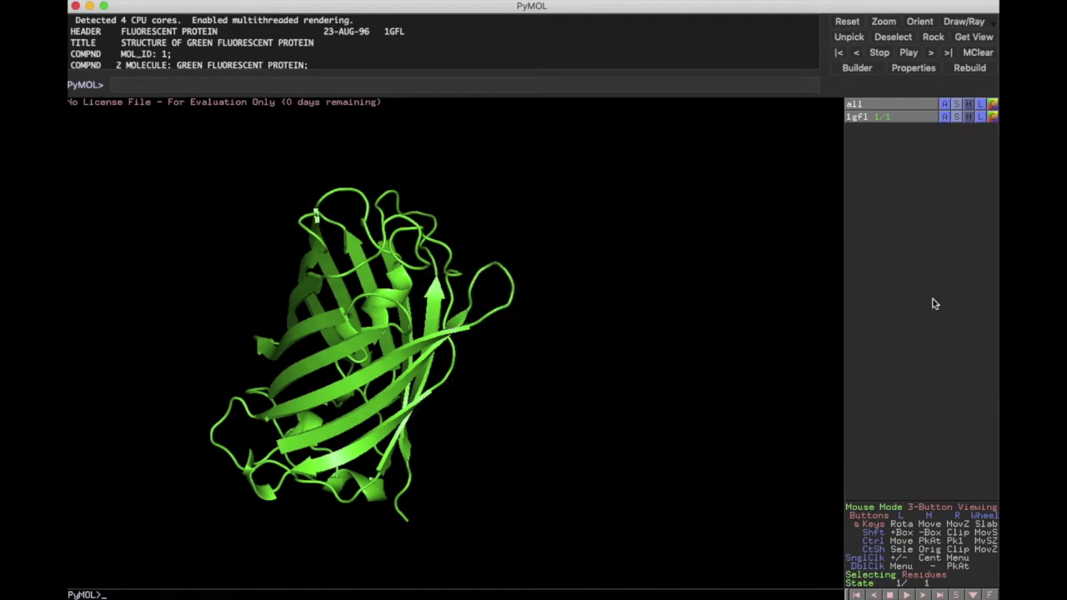
# Show the side chains of the remaining 1gfl barrel as sticks.
pyautogui.moveTo(392, 299); pyautogui.dragTo(567, 399)
pyautogui.moveTo(557, 346); pyautogui.dragTo(456, 286)
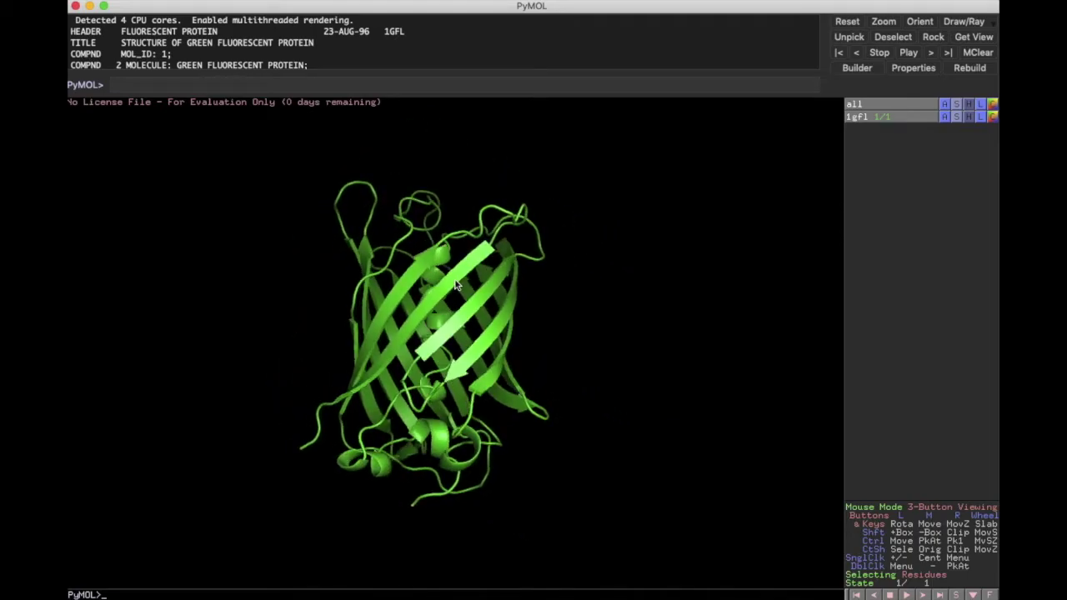
pyautogui.click(957, 117)
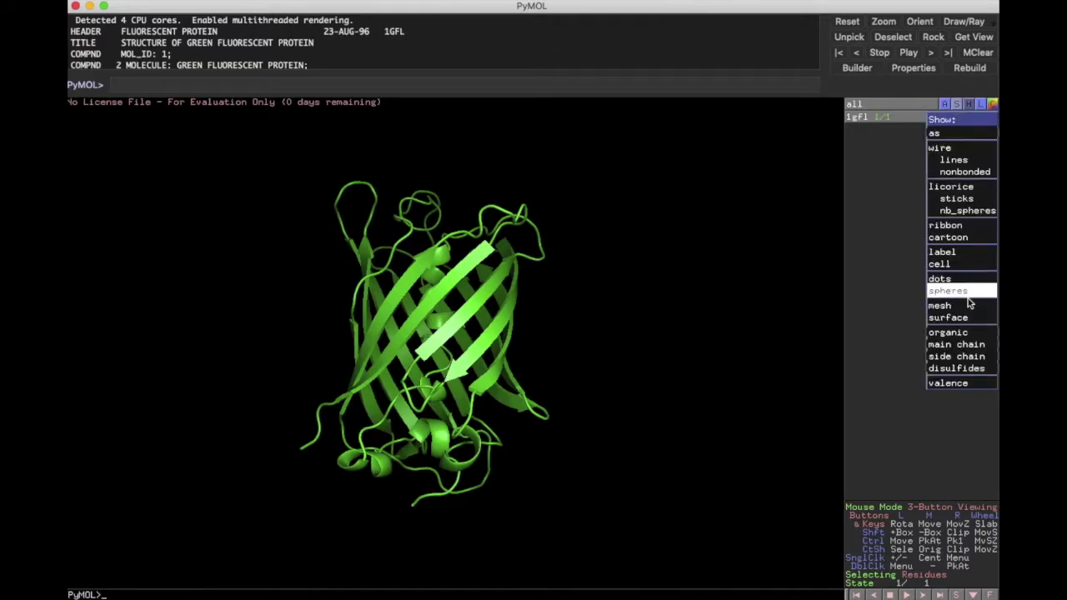
pyautogui.moveTo(958, 358)
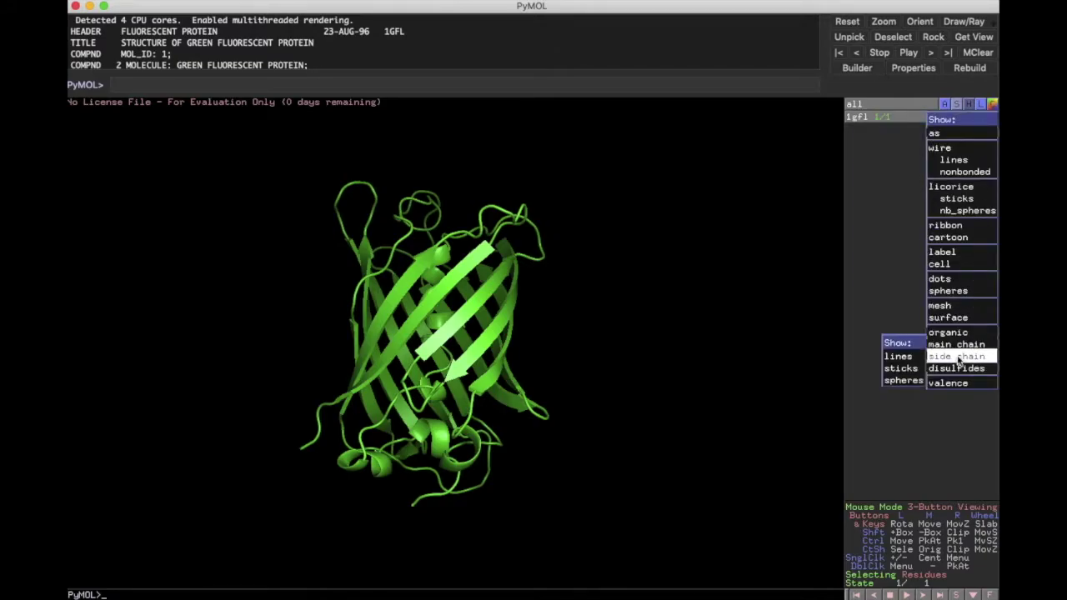
pyautogui.click(904, 369)
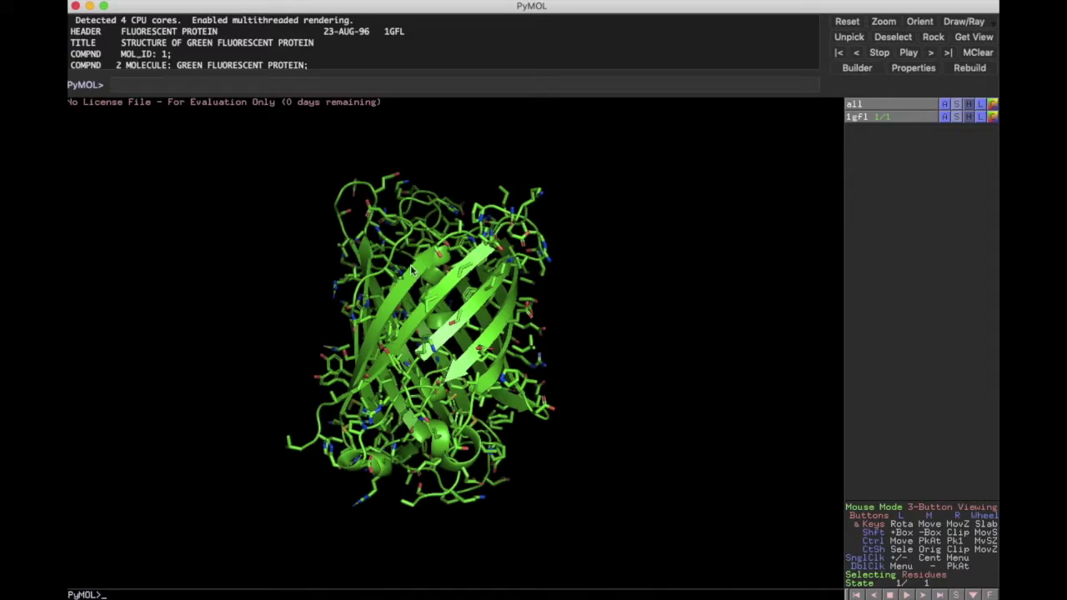
# Select residue ALA 226 on a barrel strand of chain A.
pyautogui.moveTo(466, 206); pyautogui.dragTo(447, 266)
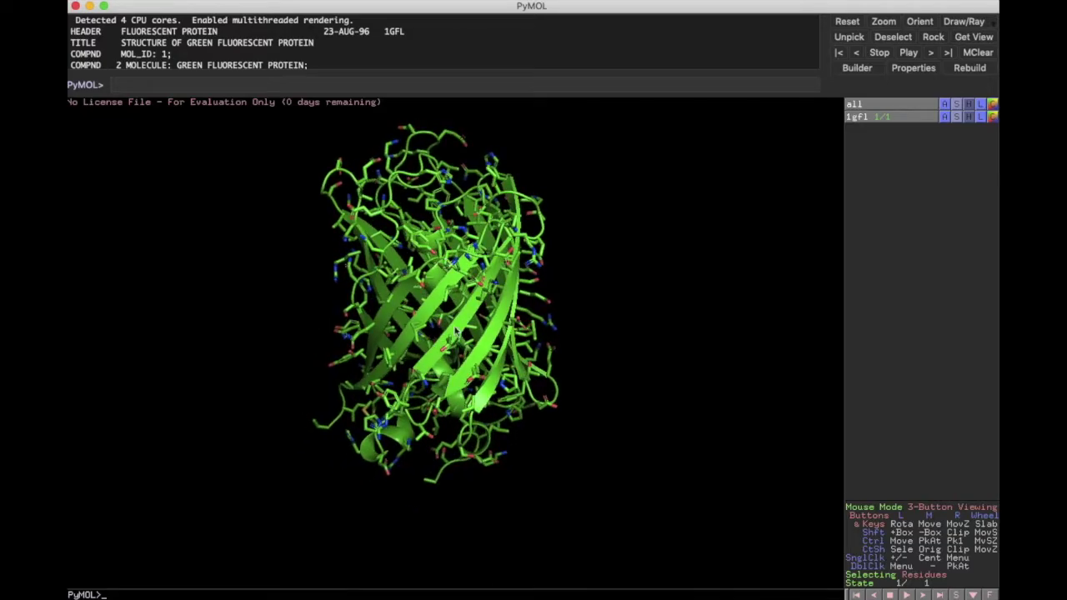
pyautogui.moveTo(539, 311); pyautogui.dragTo(395, 383)
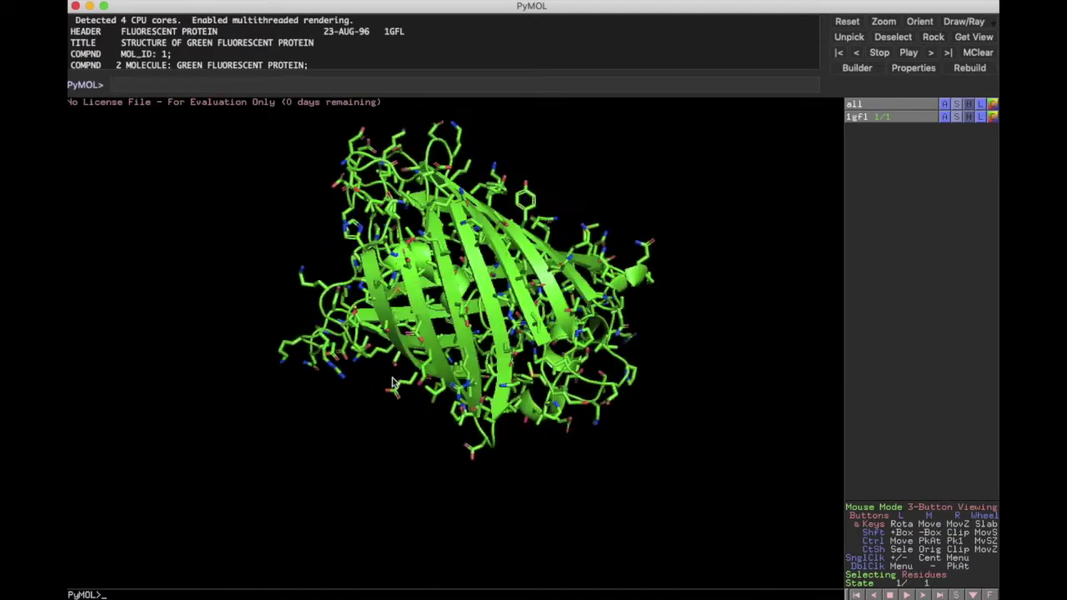
pyautogui.moveTo(547, 310); pyautogui.dragTo(518, 417)
pyautogui.moveTo(278, 346); pyautogui.dragTo(367, 307)
pyautogui.click(538, 356)
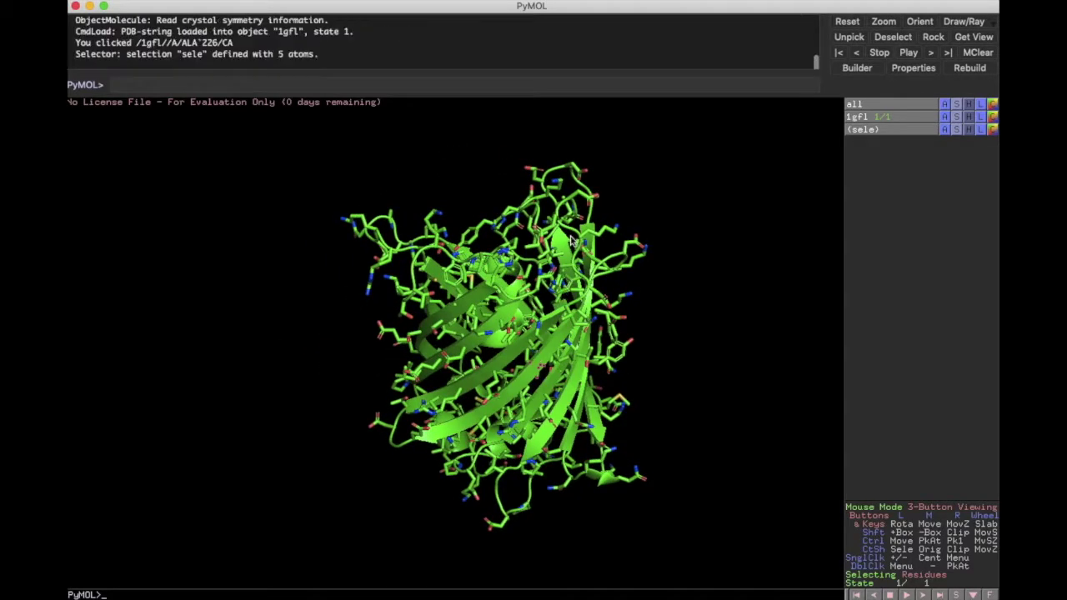
pyautogui.moveTo(565, 237); pyautogui.dragTo(536, 263)
pyautogui.scroll(5, 536, 263)
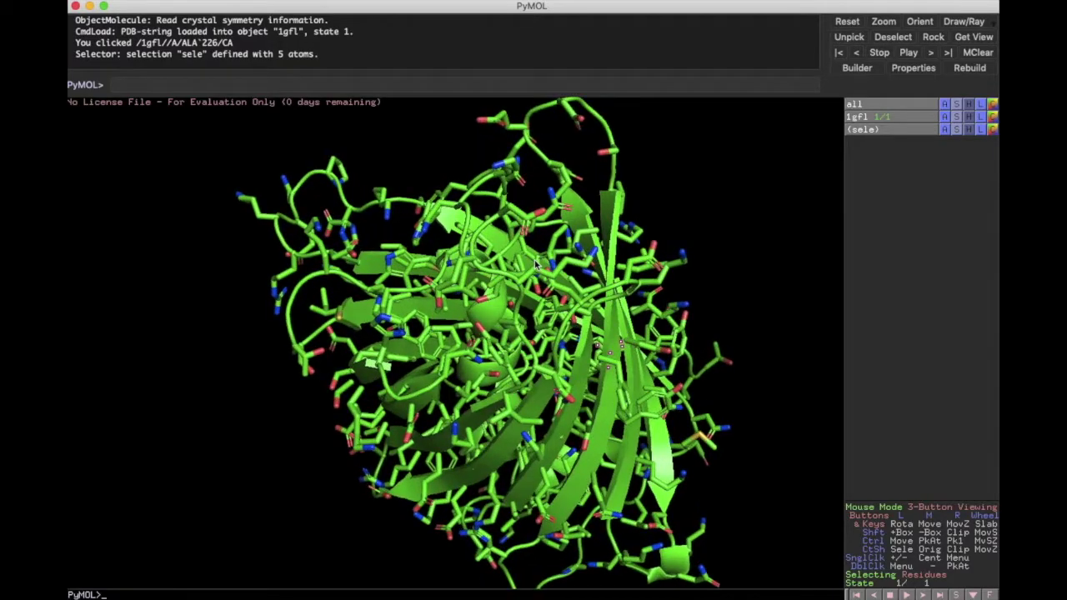
# Add residue GLU 172 on the loop at the end of the barrel to the current selection.
pyautogui.moveTo(563, 211); pyautogui.dragTo(423, 383)
pyautogui.moveTo(490, 425); pyautogui.dragTo(490, 328)
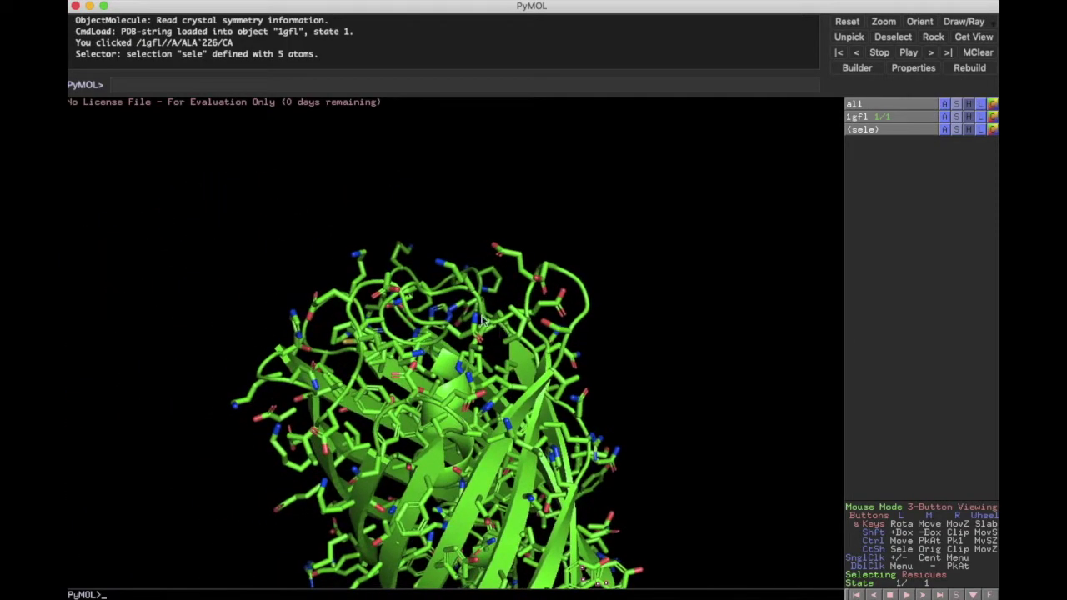
pyautogui.scroll(5, 481, 278)
pyautogui.moveTo(595, 271); pyautogui.dragTo(538, 350)
pyautogui.click(548, 323)
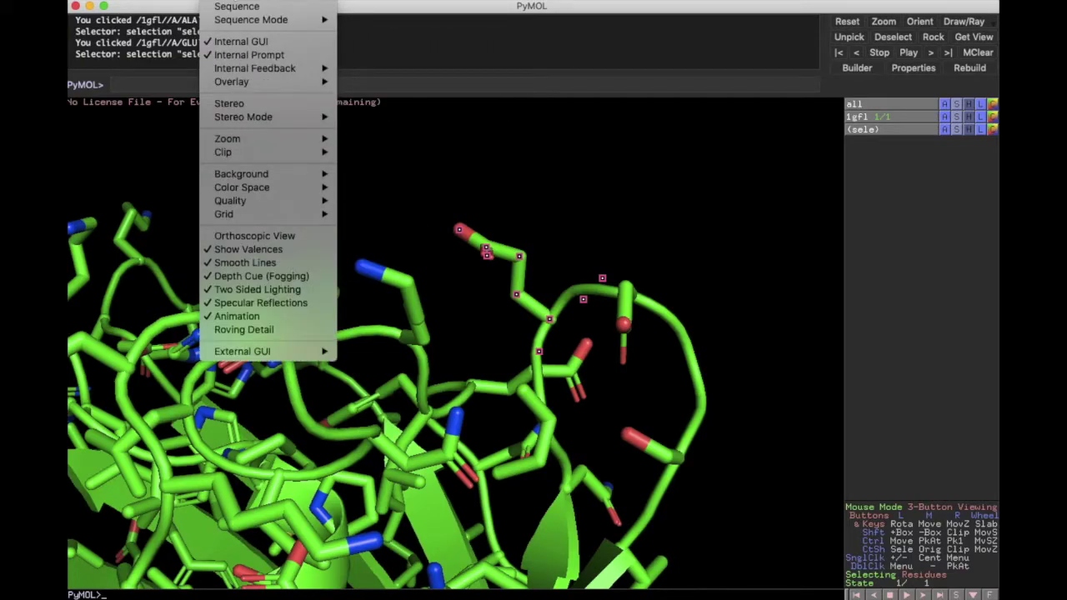
# Display the amino acid sequence of 1gfl and bring its final residues, including 172 and 226, into view.
pyautogui.moveTo(232, 27)
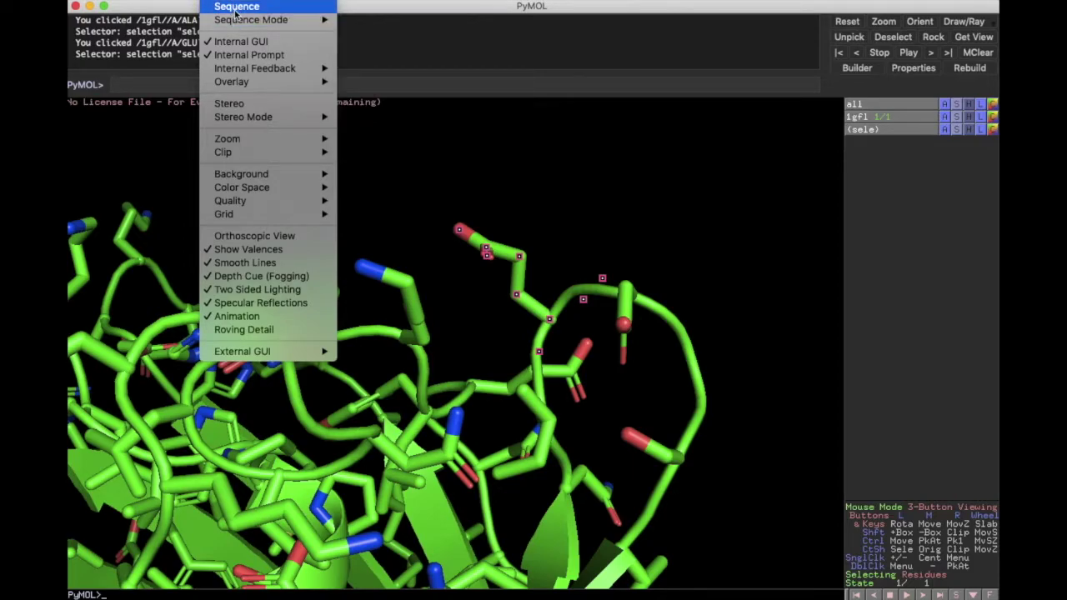
pyautogui.click(235, 7)
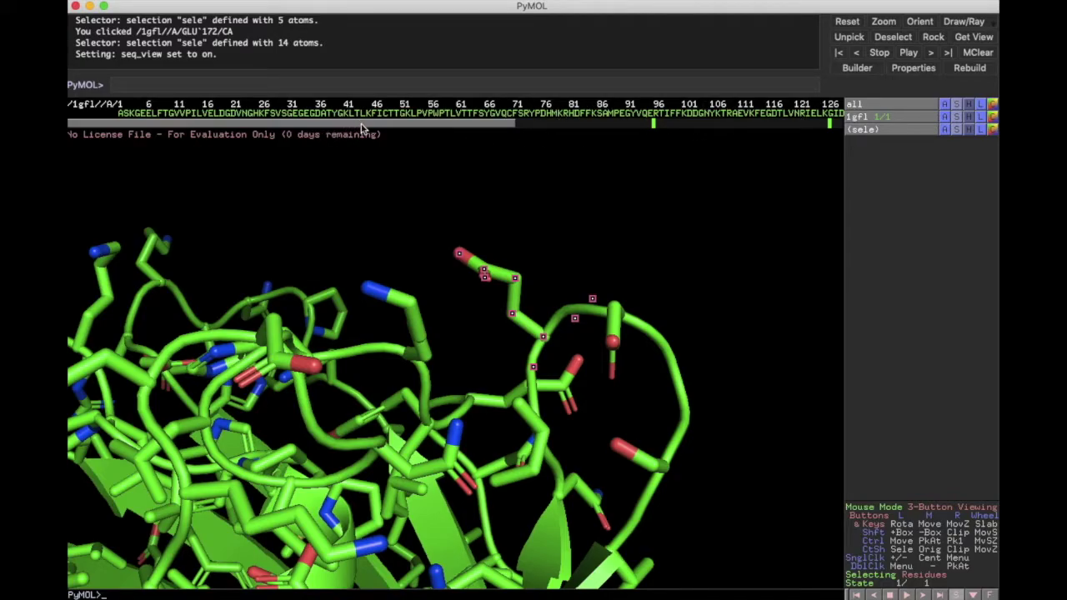
pyautogui.moveTo(359, 123); pyautogui.dragTo(698, 116)
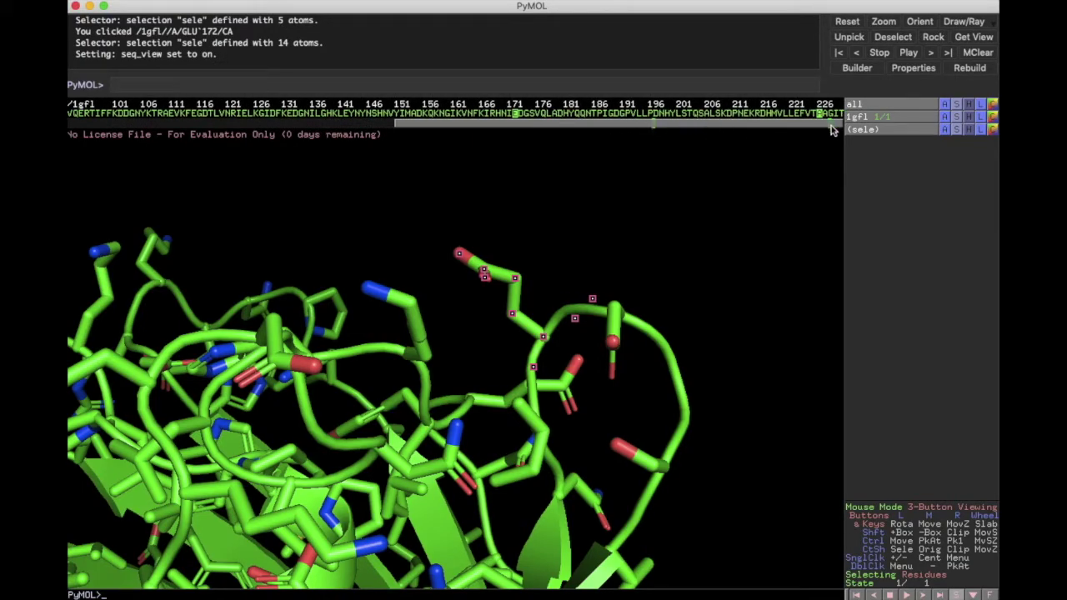
pyautogui.moveTo(672, 123)
pyautogui.mouseDown()
pyautogui.moveTo(643, 124)
pyautogui.moveTo(689, 124)
pyautogui.mouseUp()
# Deselect residues ALA 226 and GLU 172 in the displayed sequence.
pyautogui.scroll(-5, 369, 401)
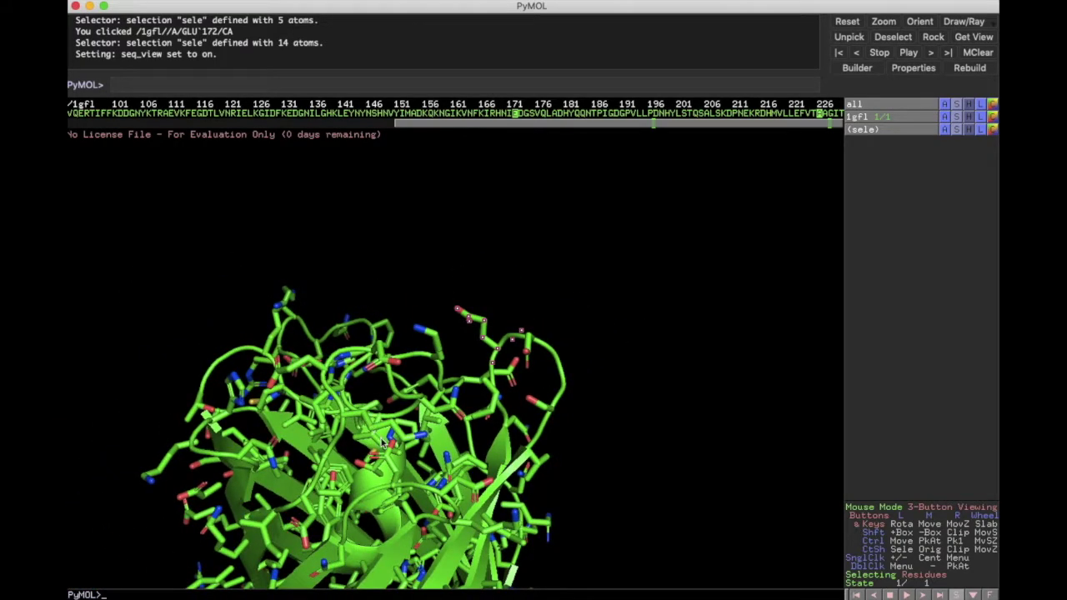
pyautogui.moveTo(386, 444); pyautogui.dragTo(417, 346)
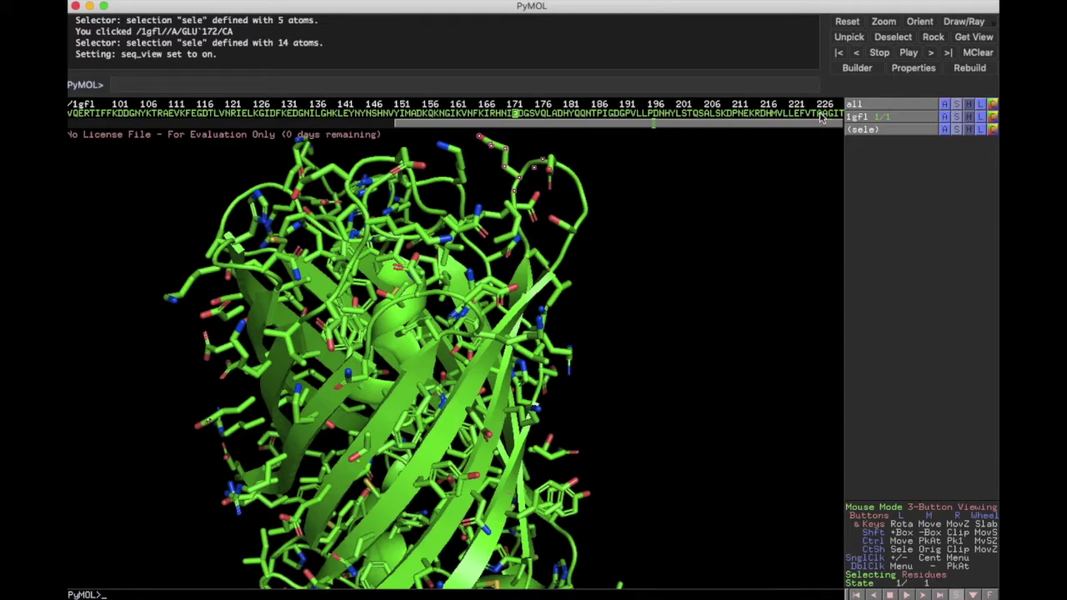
pyautogui.click(516, 114)
pyautogui.click(516, 117)
pyautogui.moveTo(516, 117)
pyautogui.mouseDown()
pyautogui.moveTo(784, 115)
pyautogui.moveTo(325, 132)
pyautogui.moveTo(780, 124)
pyautogui.moveTo(621, 100)
pyautogui.moveTo(517, 114)
pyautogui.mouseUp()
# Start the protein Mutagenesis wizard and pick residue GLU 172 on the outer loop as the mutation site.
pyautogui.moveTo(510, 158); pyautogui.dragTo(497, 300)
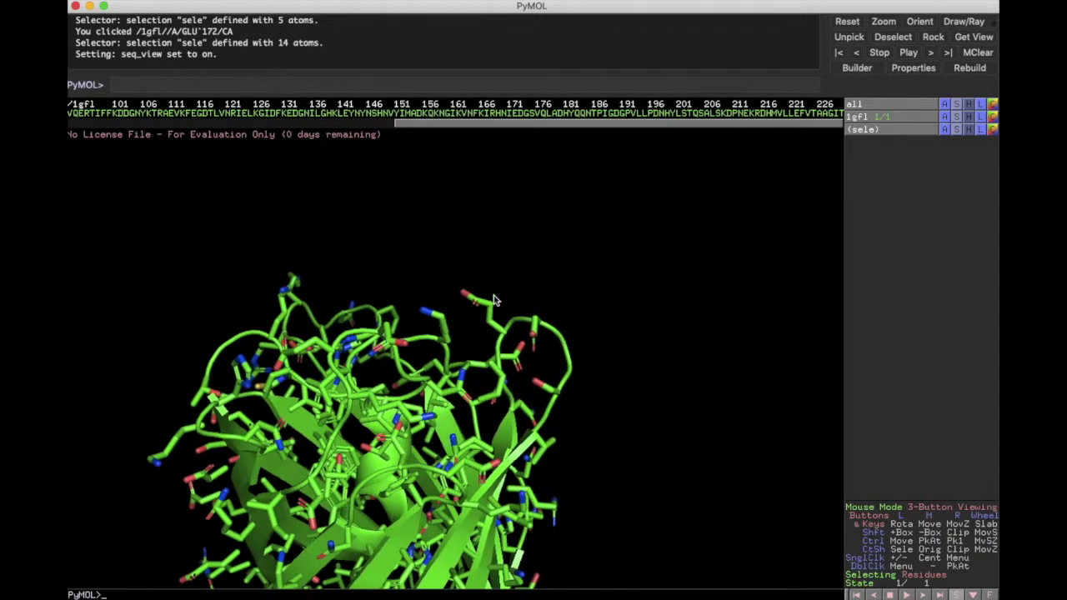
pyautogui.moveTo(425, 332); pyautogui.dragTo(562, 317, button='right')
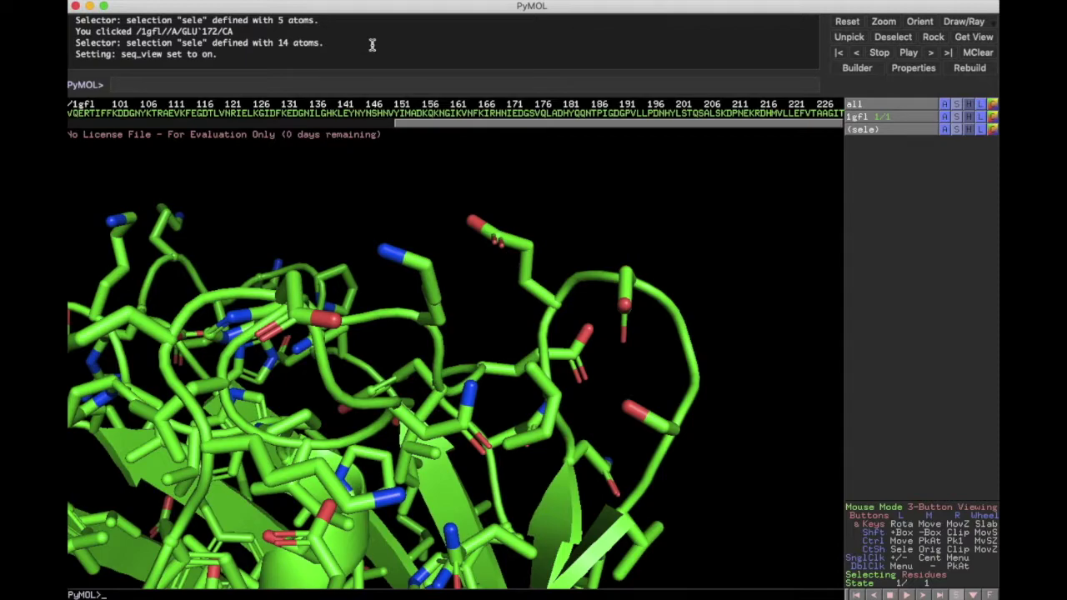
pyautogui.click(409, 1)
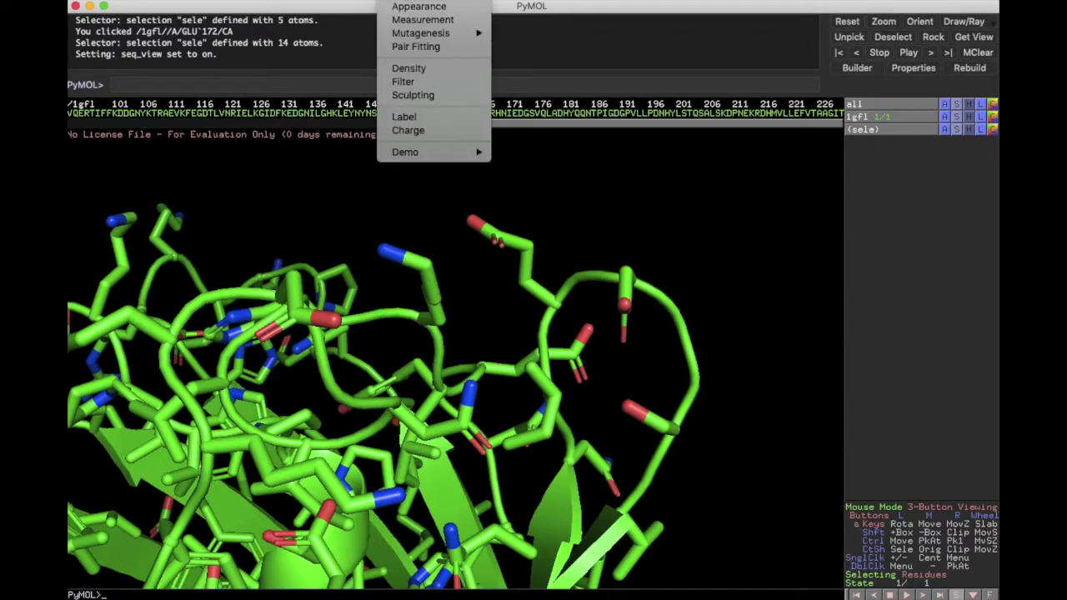
pyautogui.moveTo(414, 35)
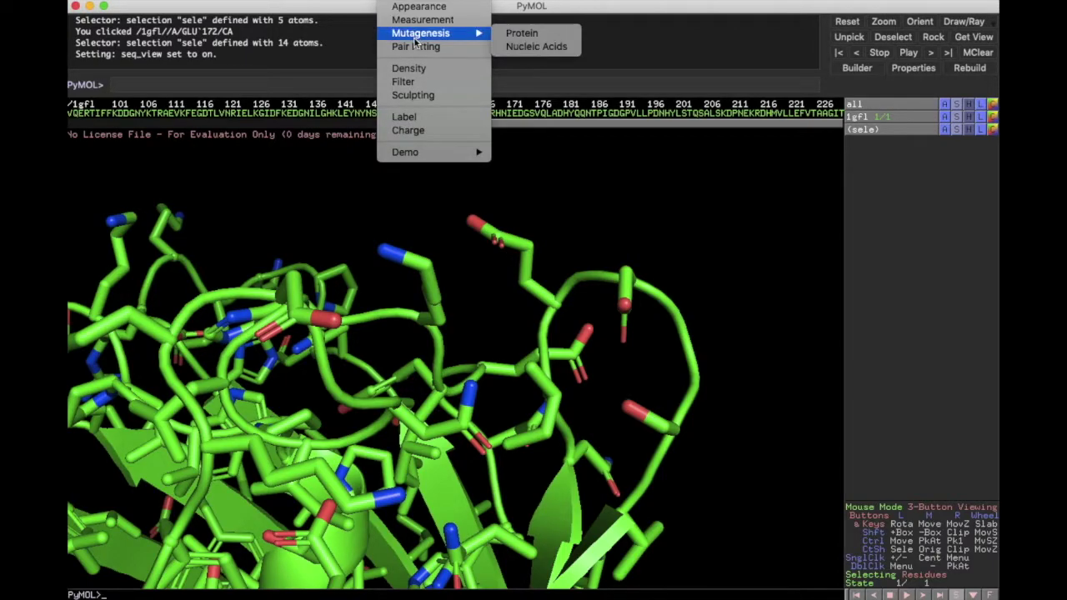
pyautogui.click(520, 33)
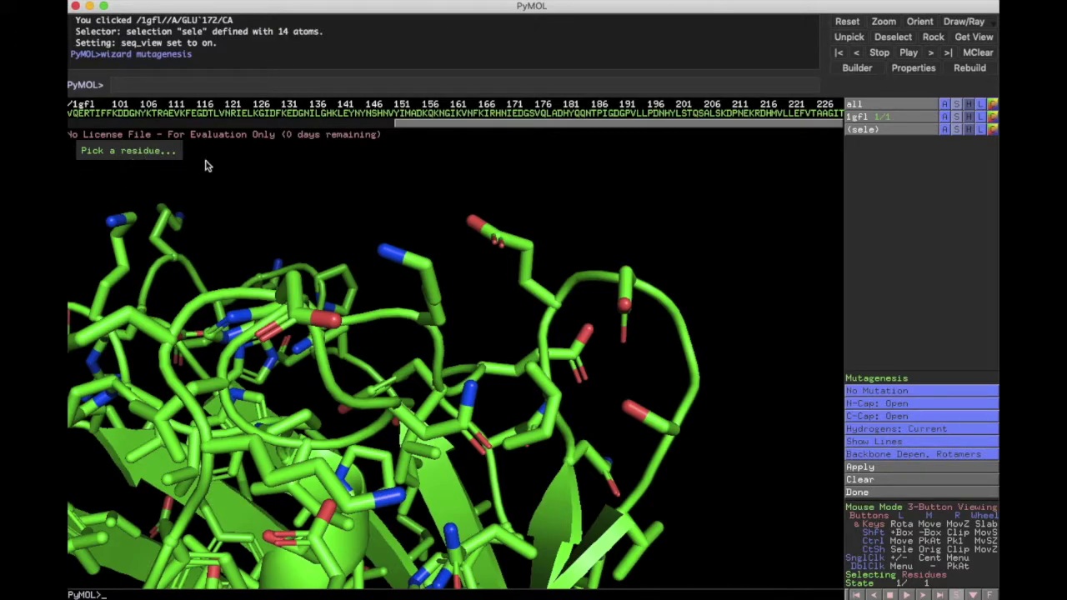
pyautogui.click(531, 289)
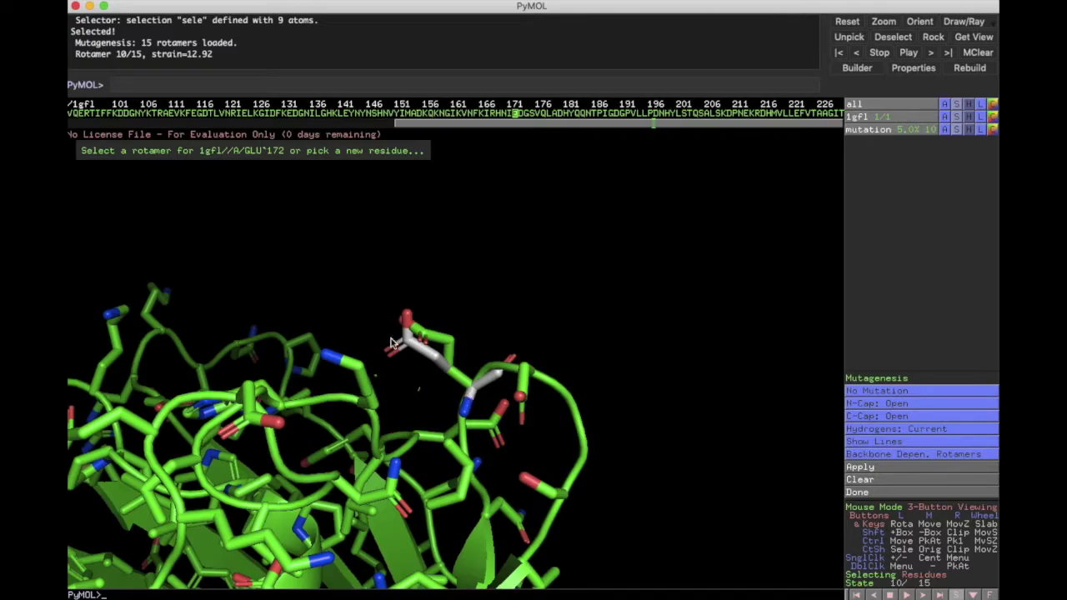
# Preview the mutation of GLU 172 to ILE.
pyautogui.click(890, 392)
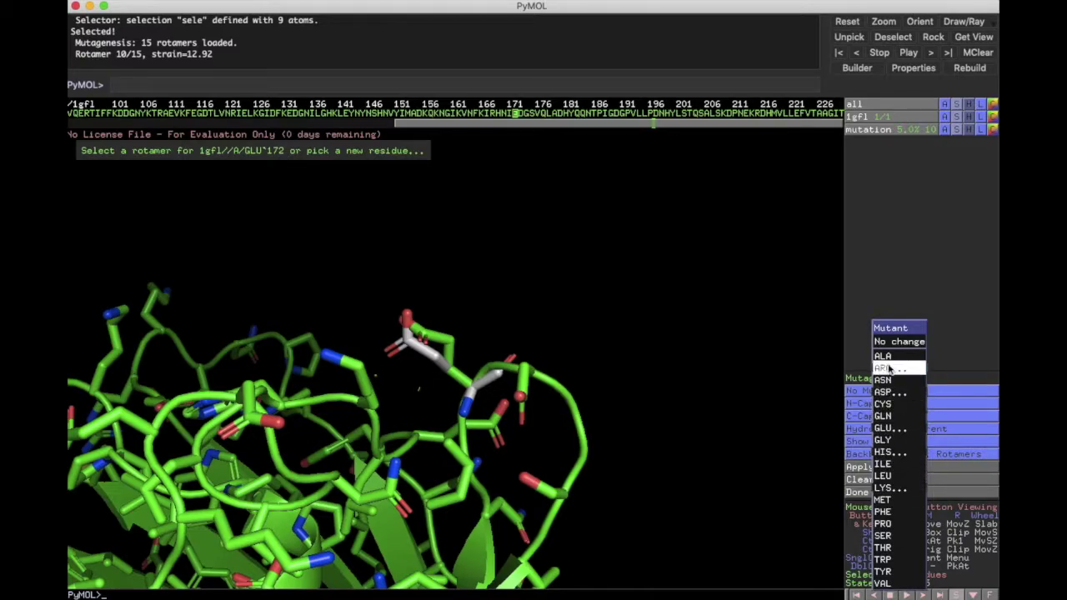
pyautogui.click(896, 466)
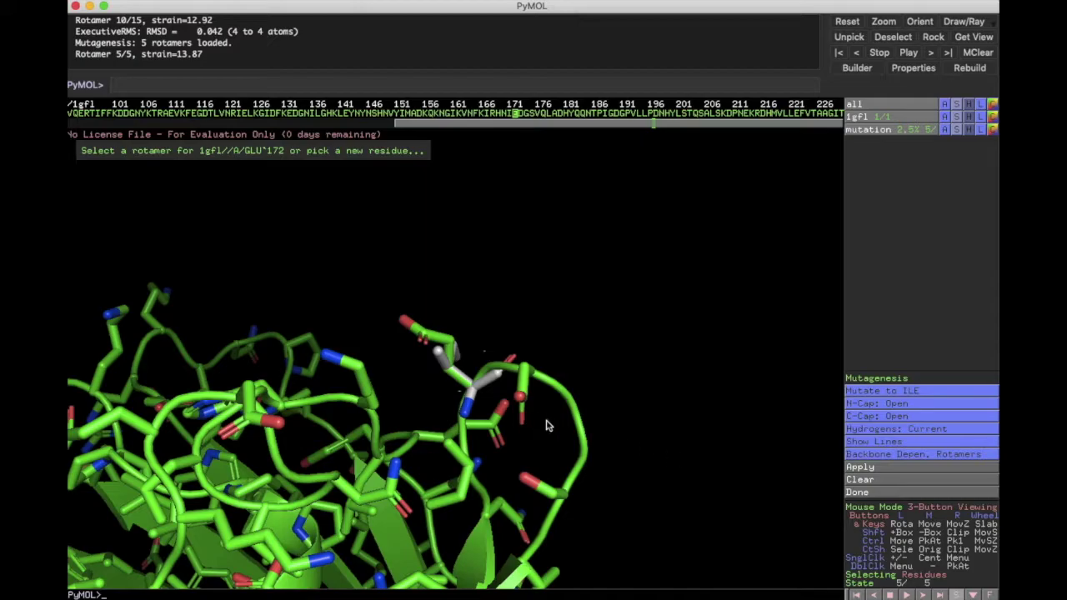
pyautogui.moveTo(547, 422); pyautogui.dragTo(572, 447)
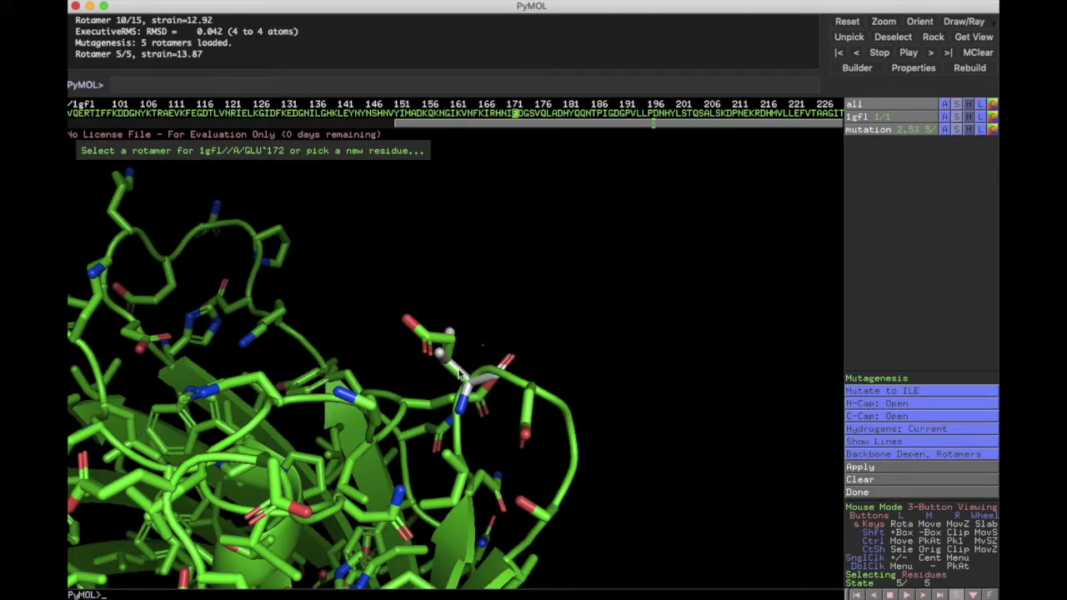
# Set the mutant residue at position 172 to ASN and compare it with the original side chain.
pyautogui.click(890, 391)
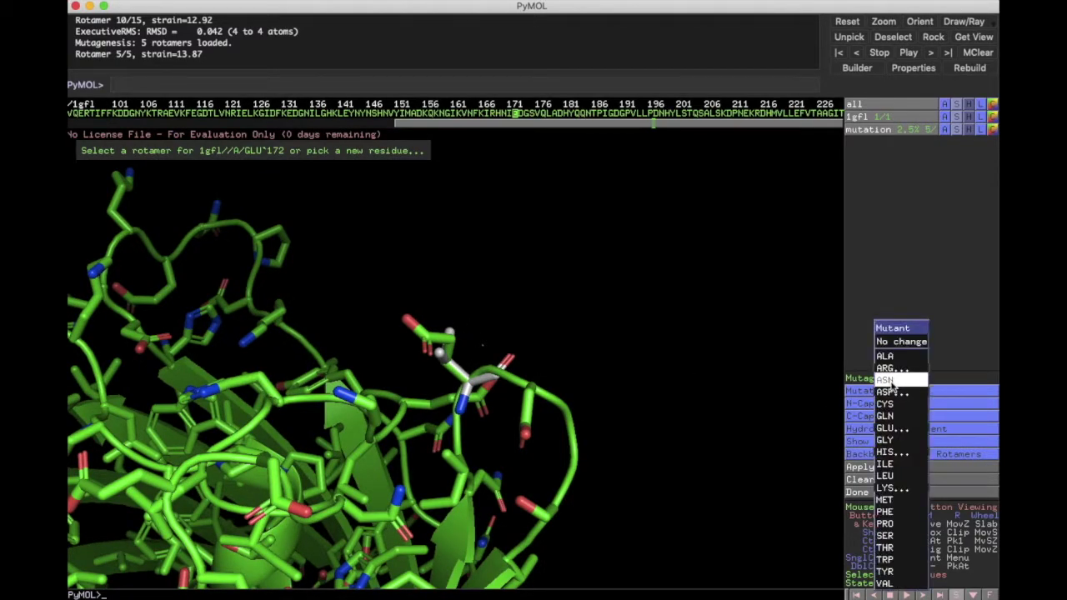
pyautogui.click(888, 381)
pyautogui.moveTo(652, 414); pyautogui.dragTo(643, 445)
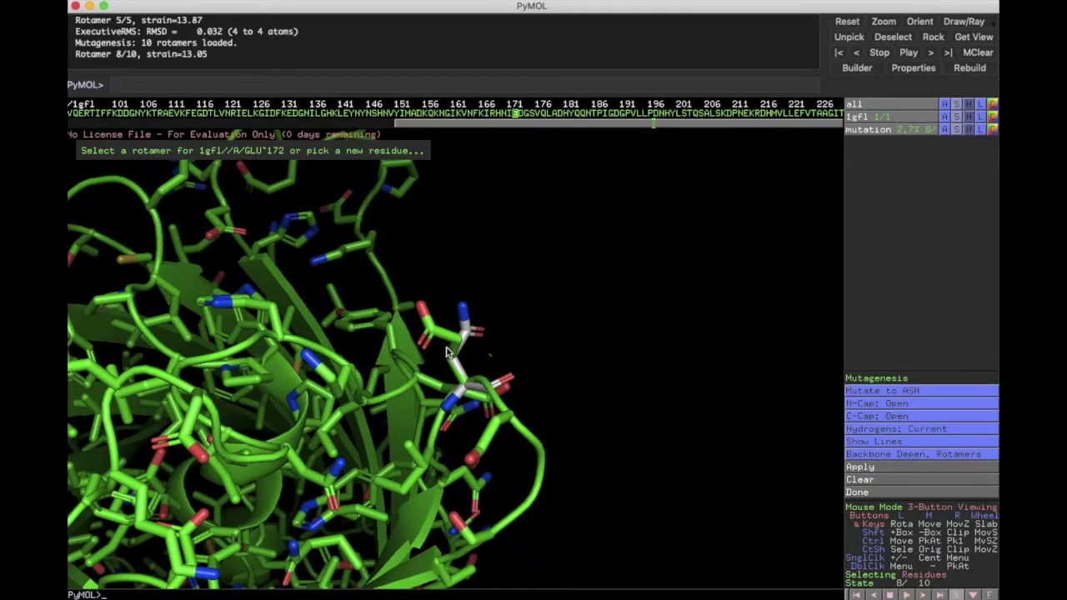
pyautogui.moveTo(527, 394); pyautogui.dragTo(492, 434)
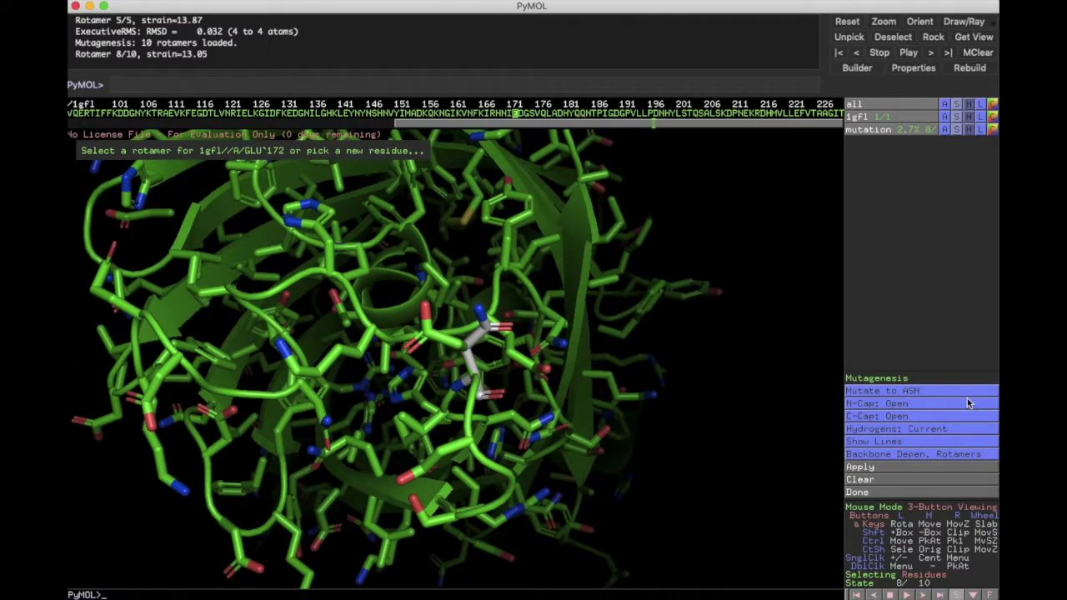
# Set the mutation's hydrogens to Add & Retain and choose backbone-dependent rotamers.
pyautogui.click(908, 431)
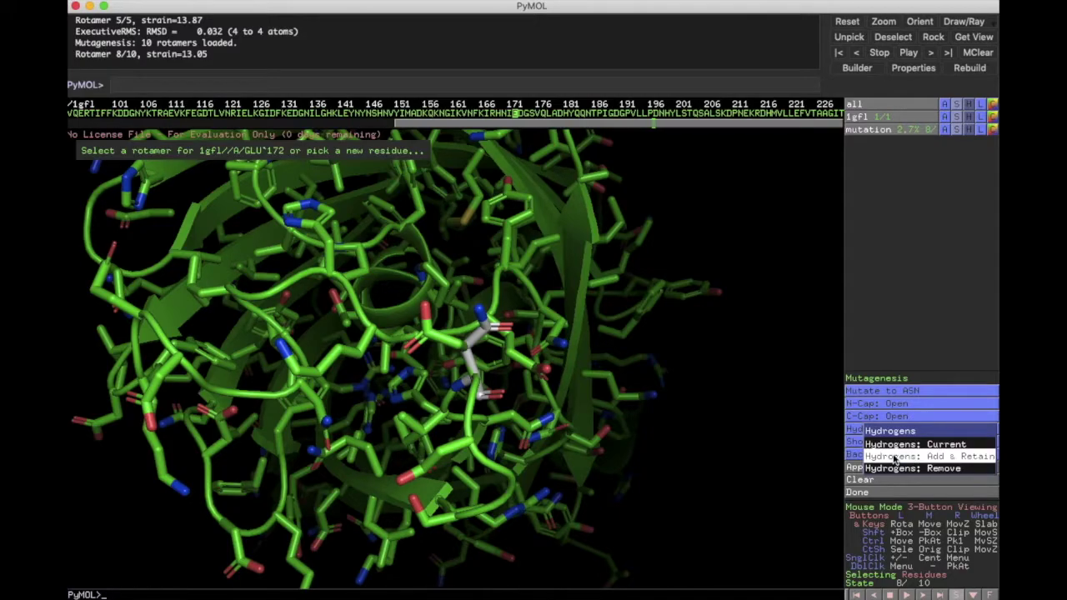
pyautogui.click(894, 458)
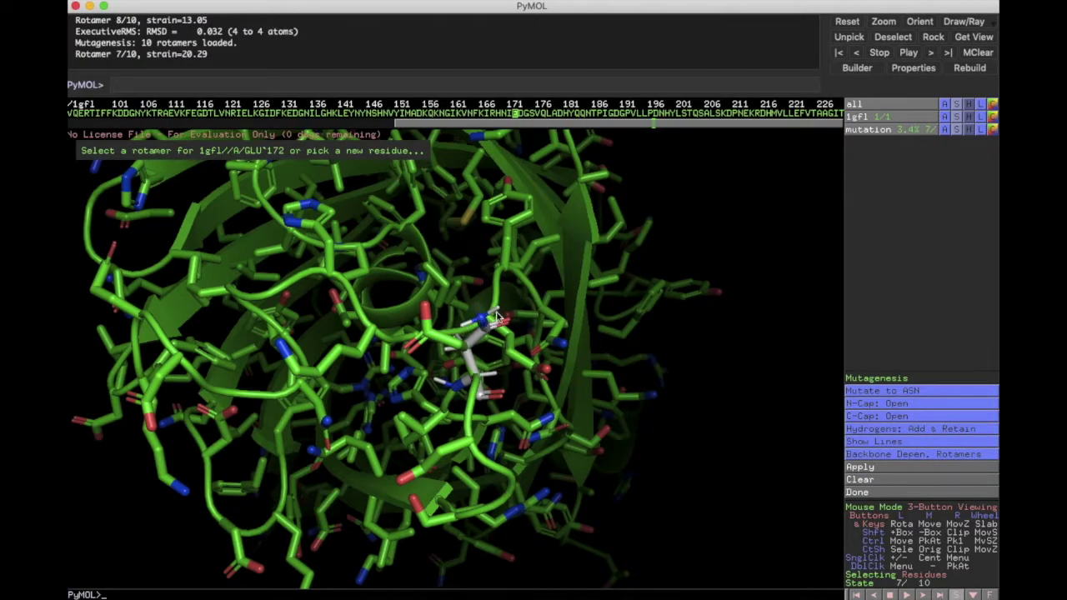
pyautogui.moveTo(468, 354); pyautogui.dragTo(489, 344)
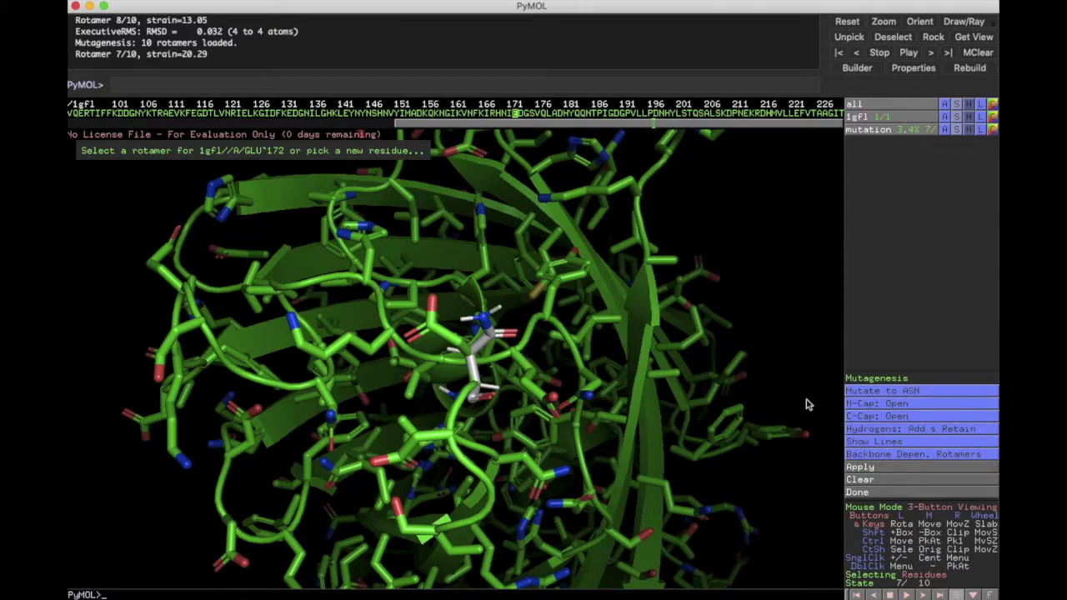
pyautogui.click(888, 454)
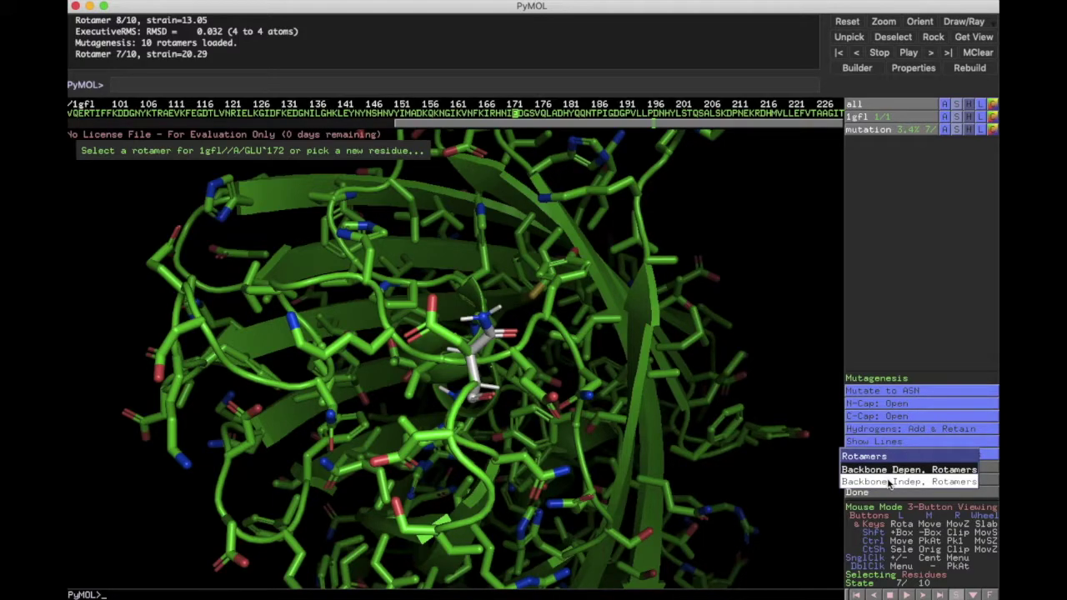
pyautogui.click(891, 470)
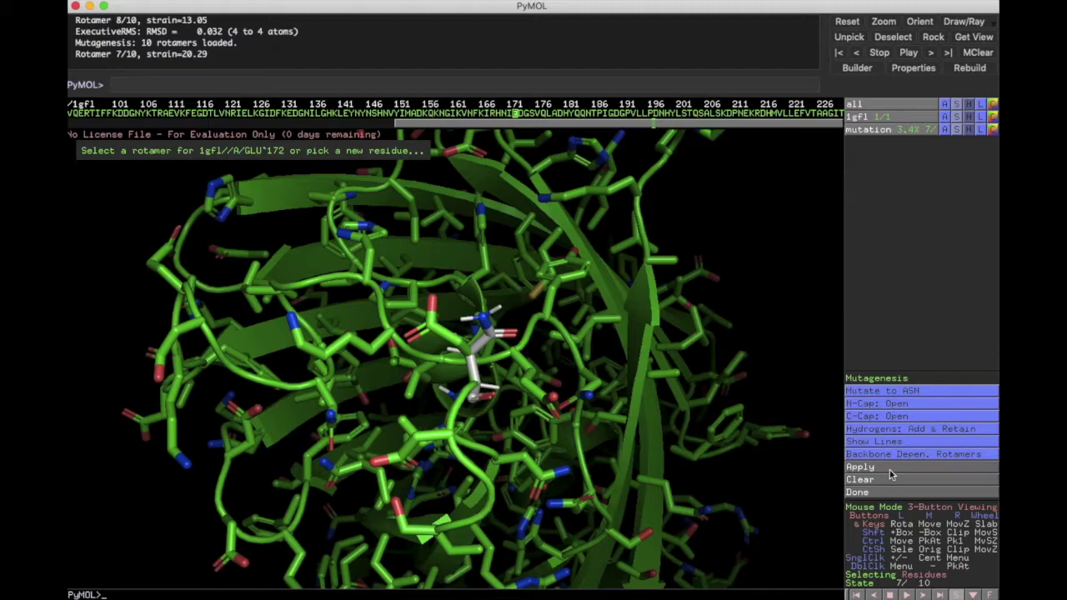
# Try NH3+ as the mutation's N-cap and set it back to Open.
pyautogui.click(878, 408)
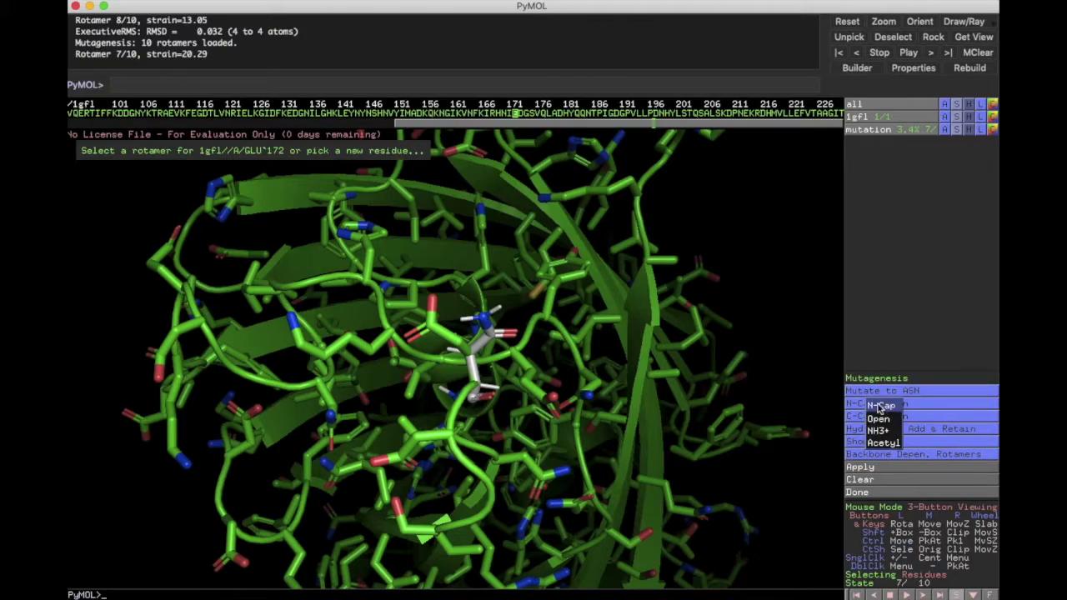
pyautogui.click(879, 407)
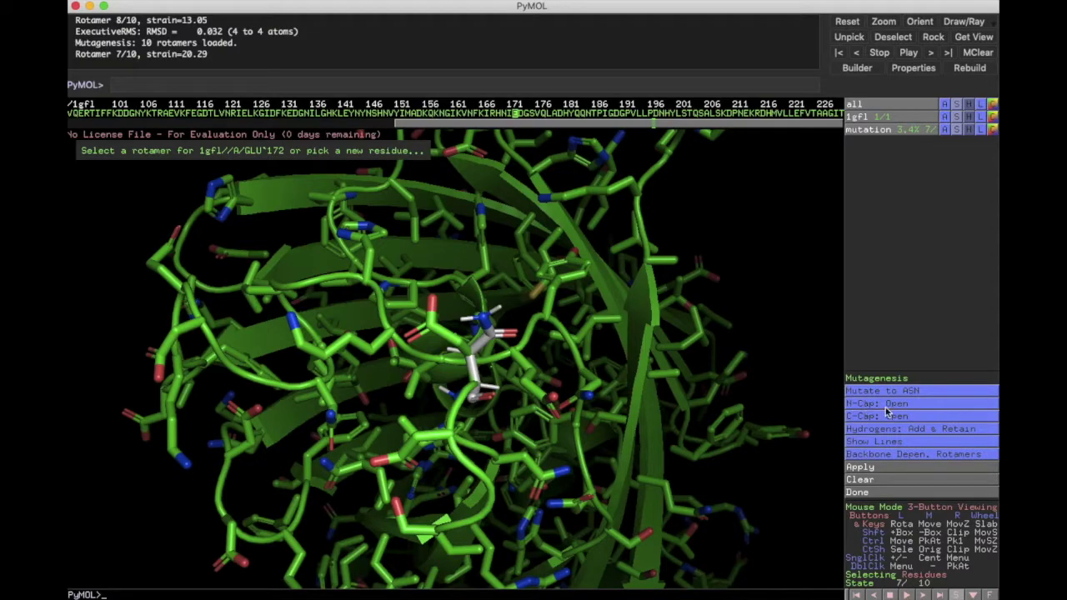
pyautogui.click(887, 409)
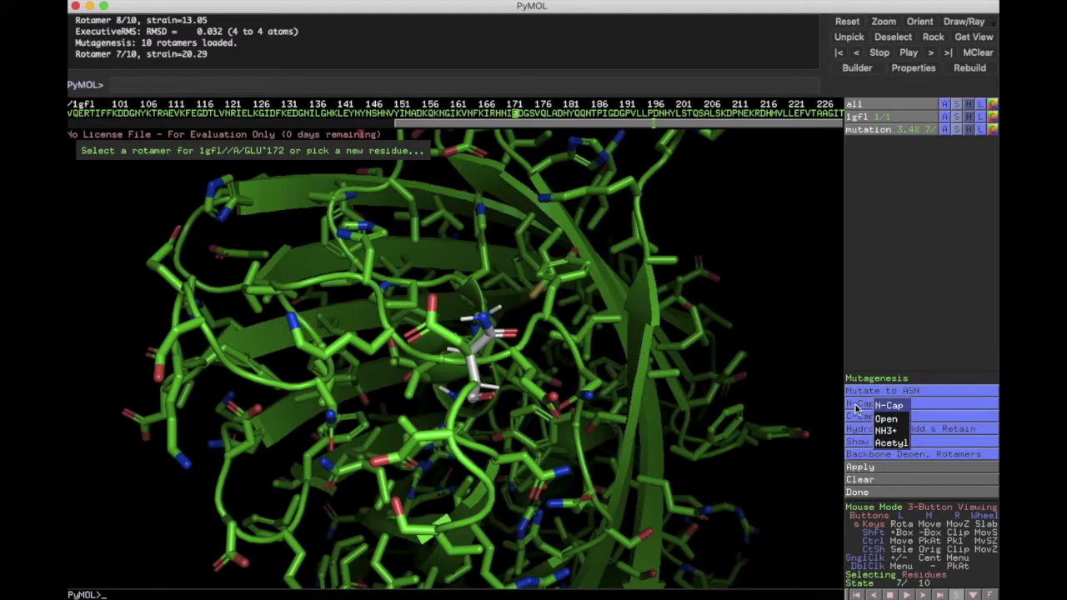
pyautogui.click(890, 430)
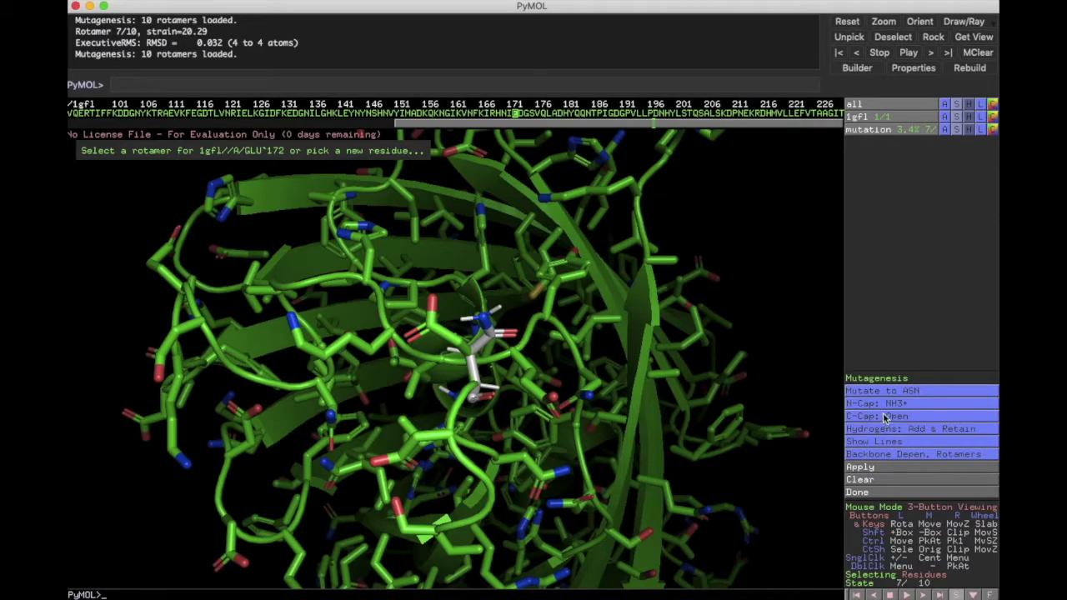
pyautogui.click(886, 405)
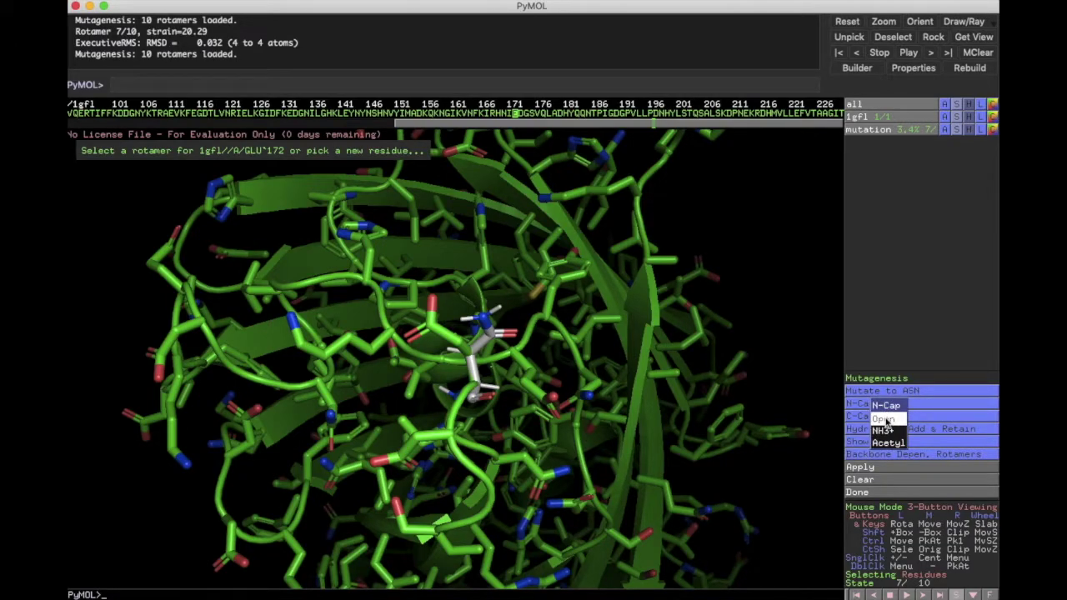
pyautogui.click(888, 423)
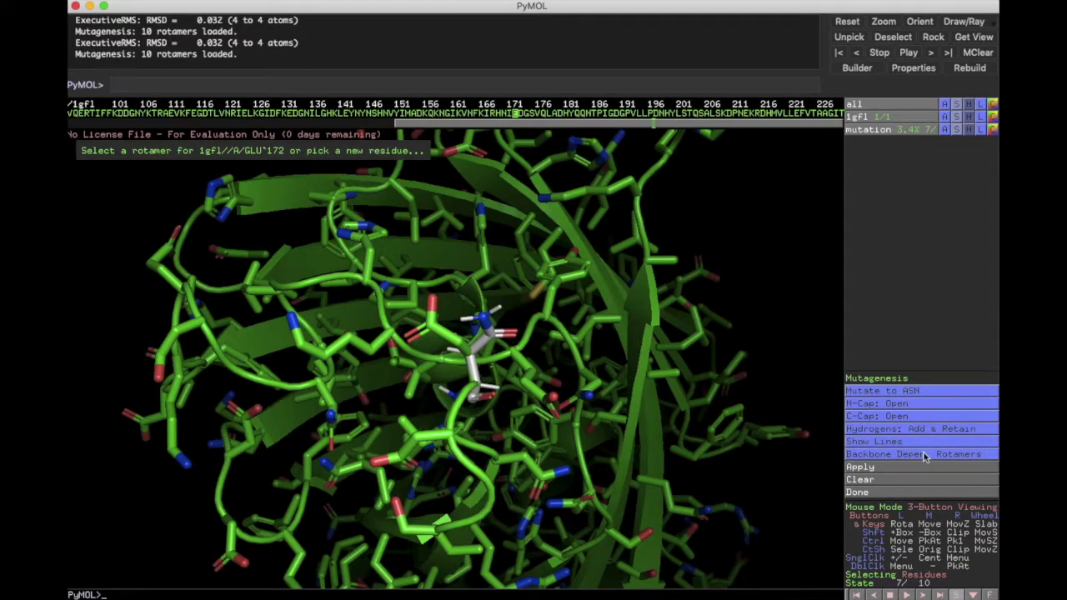
# Apply the ASN mutation to residue 172, inspect the mutated side chain, and close the Mutagenesis wizard.
pyautogui.moveTo(480, 378); pyautogui.dragTo(507, 400)
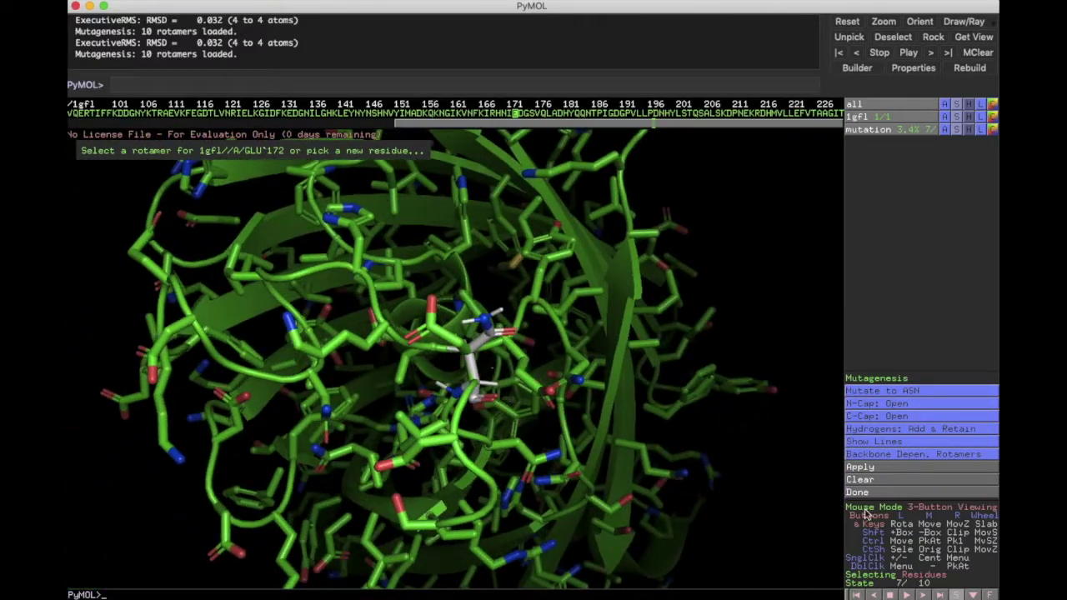
pyautogui.click(863, 468)
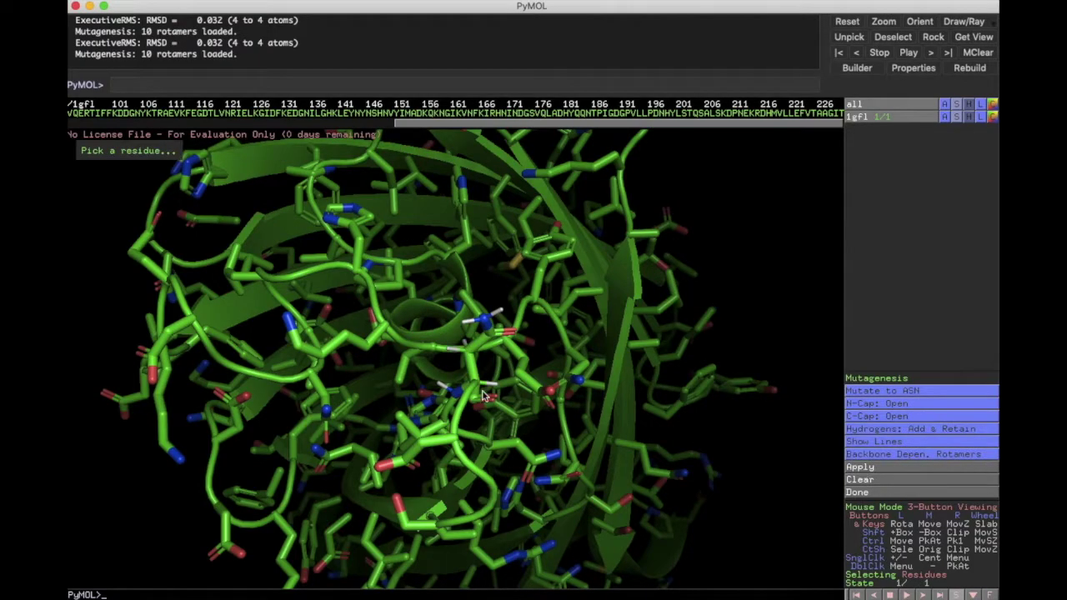
pyautogui.moveTo(482, 405); pyautogui.dragTo(573, 417)
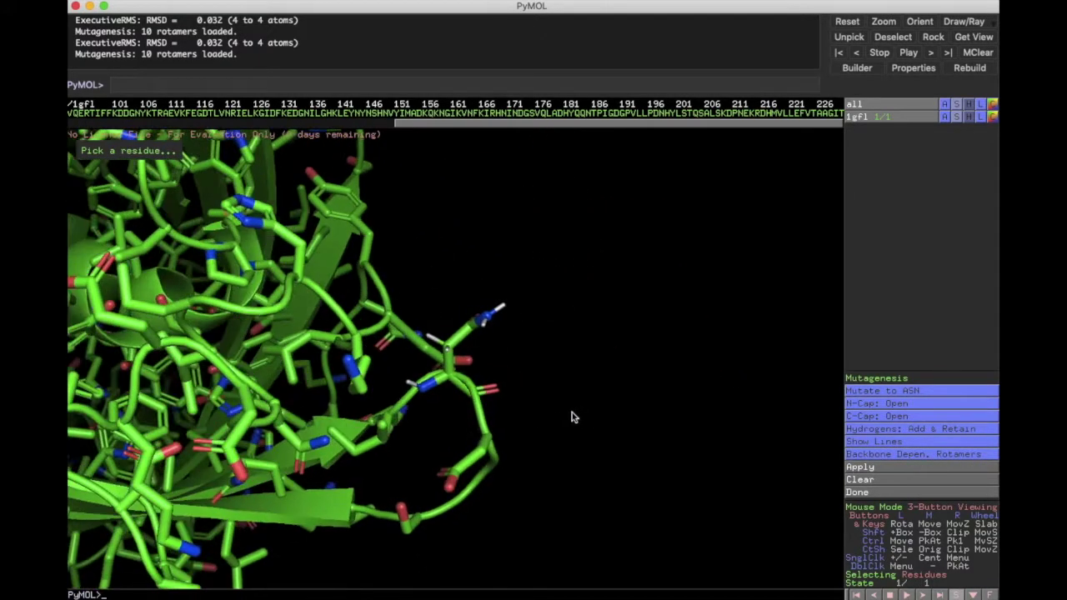
pyautogui.moveTo(540, 342); pyautogui.dragTo(516, 358)
pyautogui.moveTo(302, 414); pyautogui.dragTo(310, 492)
pyautogui.moveTo(505, 347); pyautogui.dragTo(547, 328)
pyautogui.moveTo(321, 351); pyautogui.dragTo(355, 374)
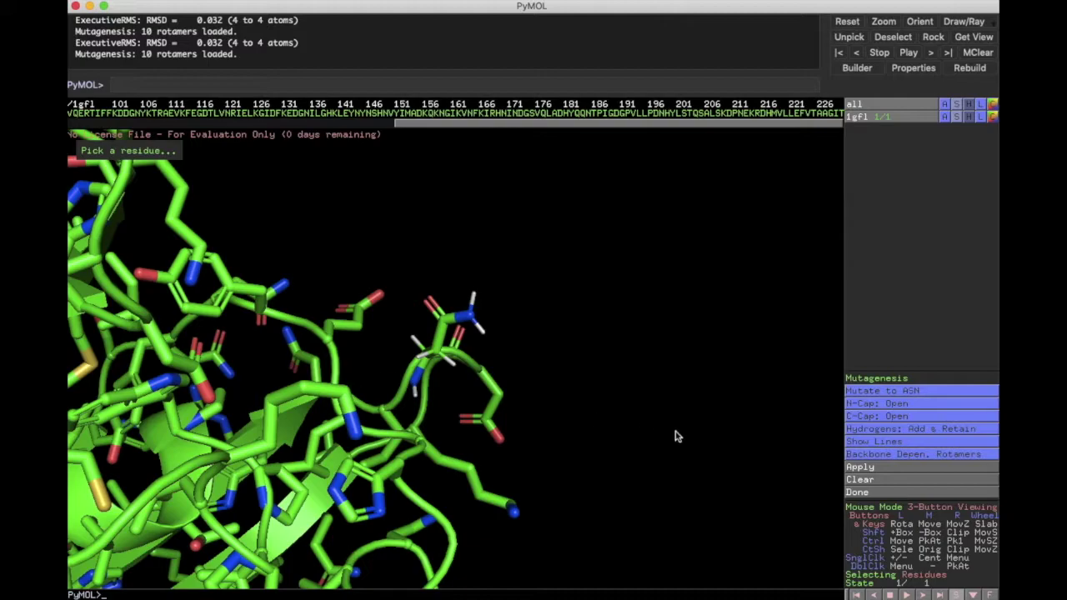
pyautogui.click(859, 493)
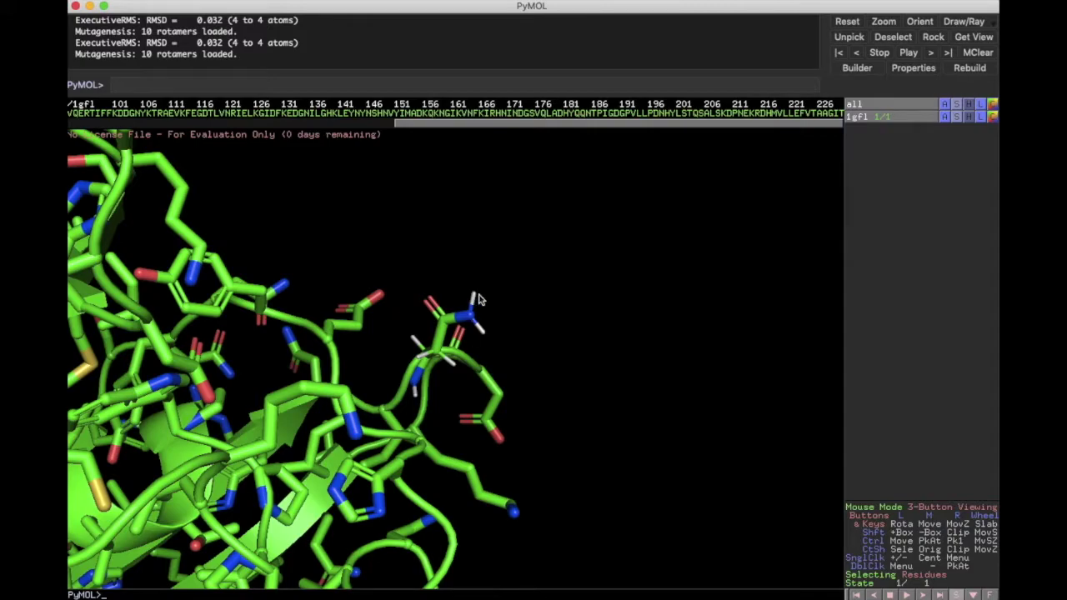
# Select the mutated residue ASN 172, start the Sculpting wizard, and pick the residue's CB atom as the sculpting center.
pyautogui.click(435, 340)
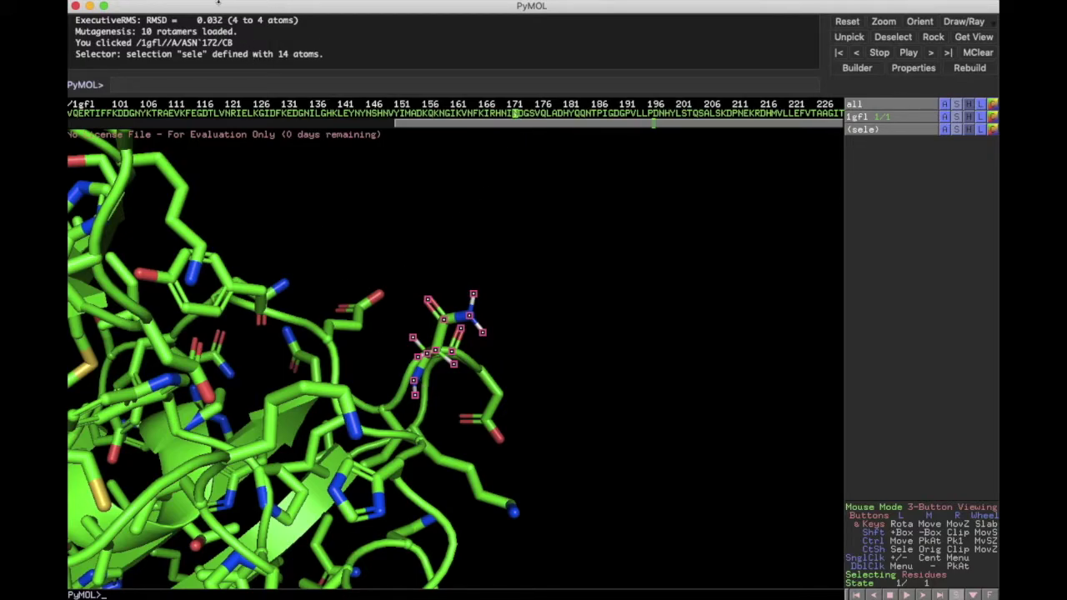
pyautogui.click(225, 1)
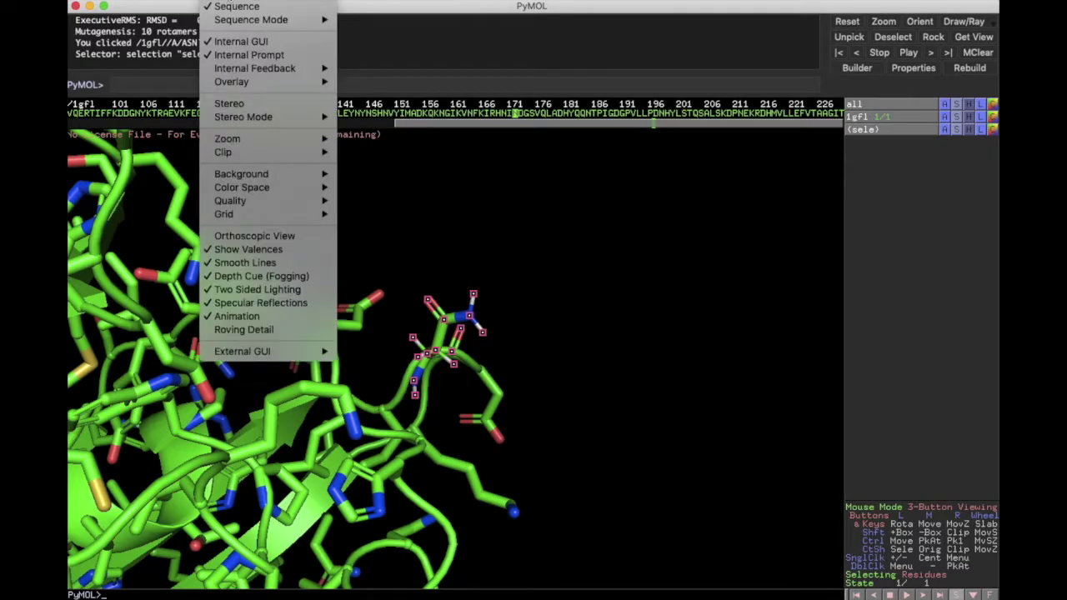
pyautogui.moveTo(397, 1)
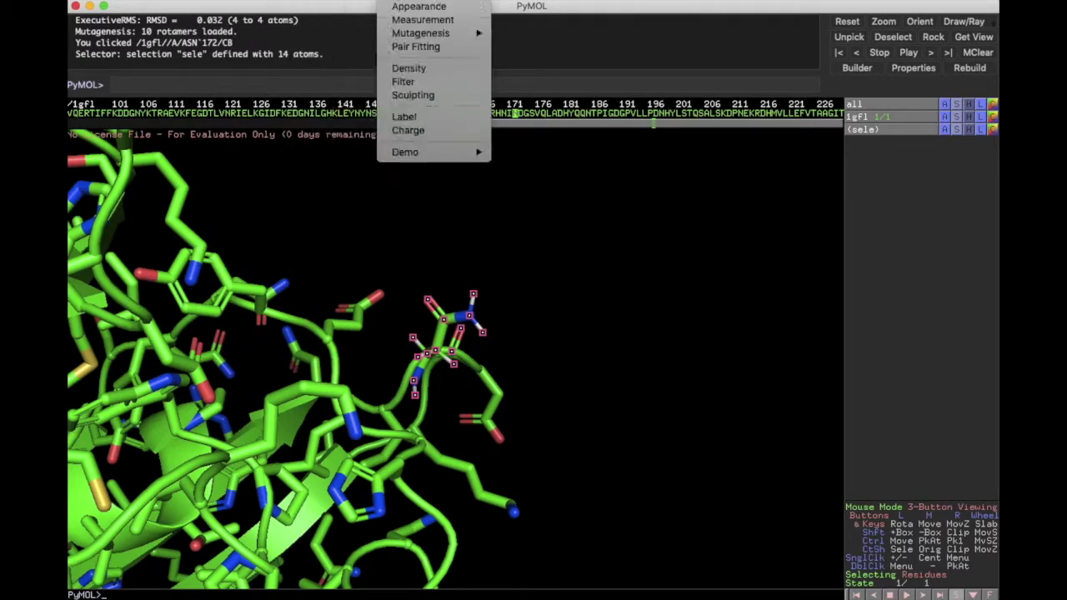
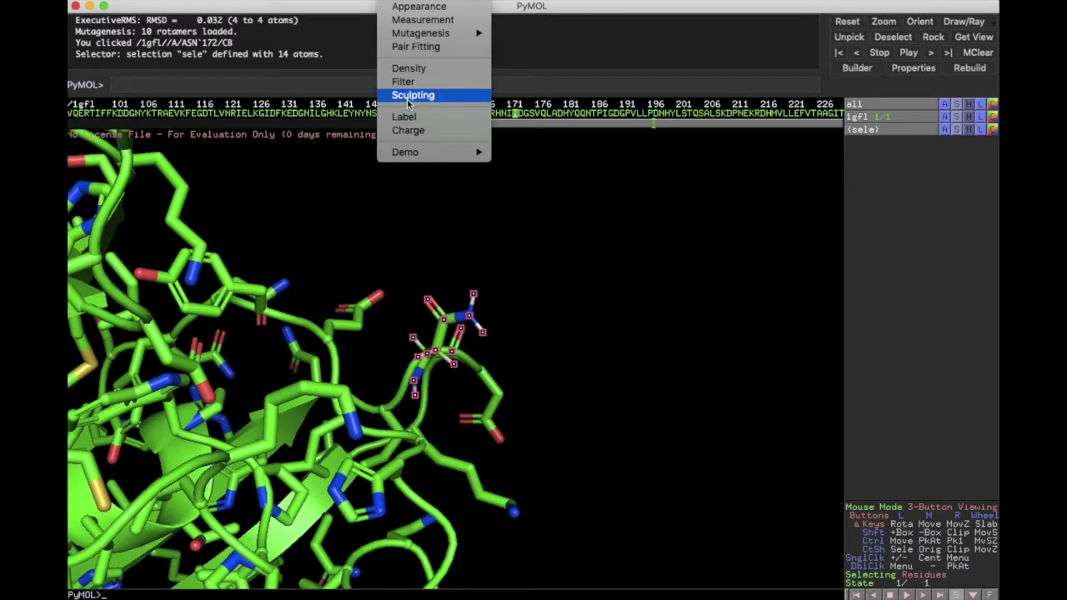
pyautogui.click(408, 97)
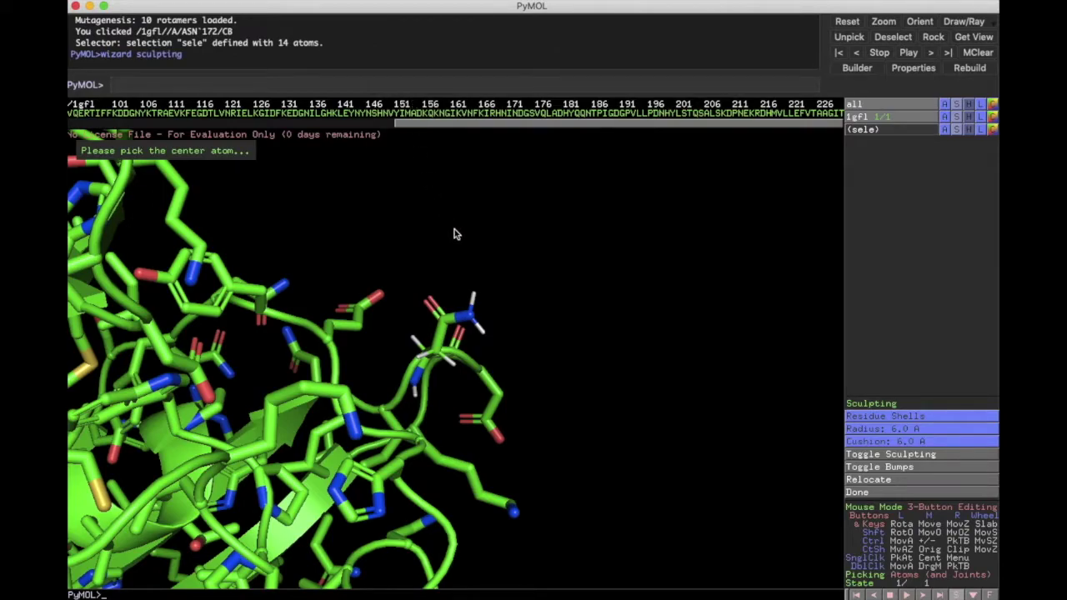
pyautogui.click(439, 353)
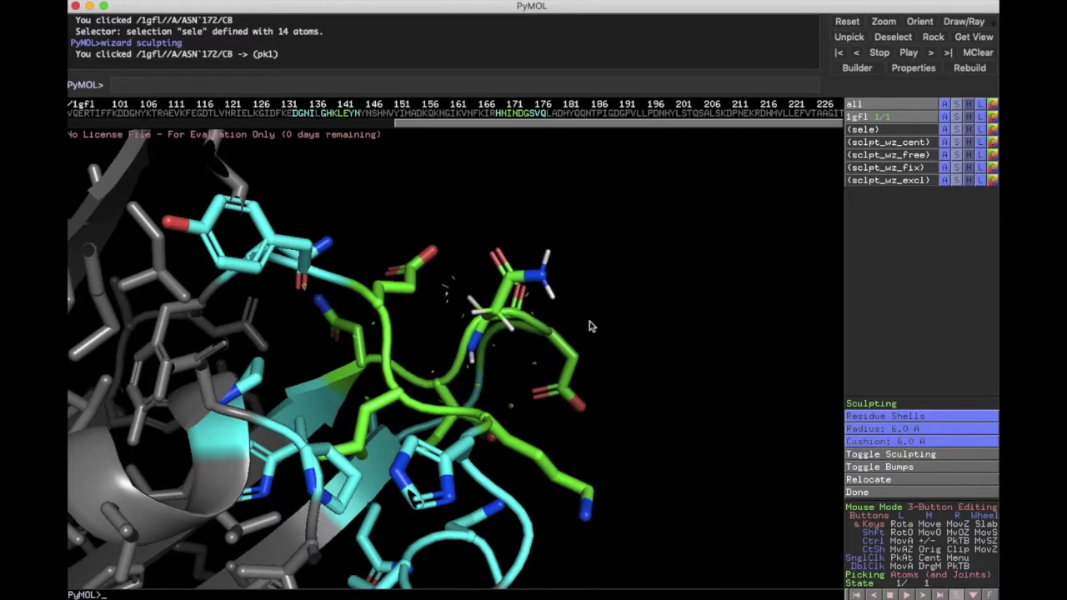
# Examine the sculpted region around ASN 172 from several angles, both close up and within the whole protein.
pyautogui.moveTo(518, 346); pyautogui.dragTo(505, 376)
pyautogui.moveTo(433, 340); pyautogui.dragTo(454, 371)
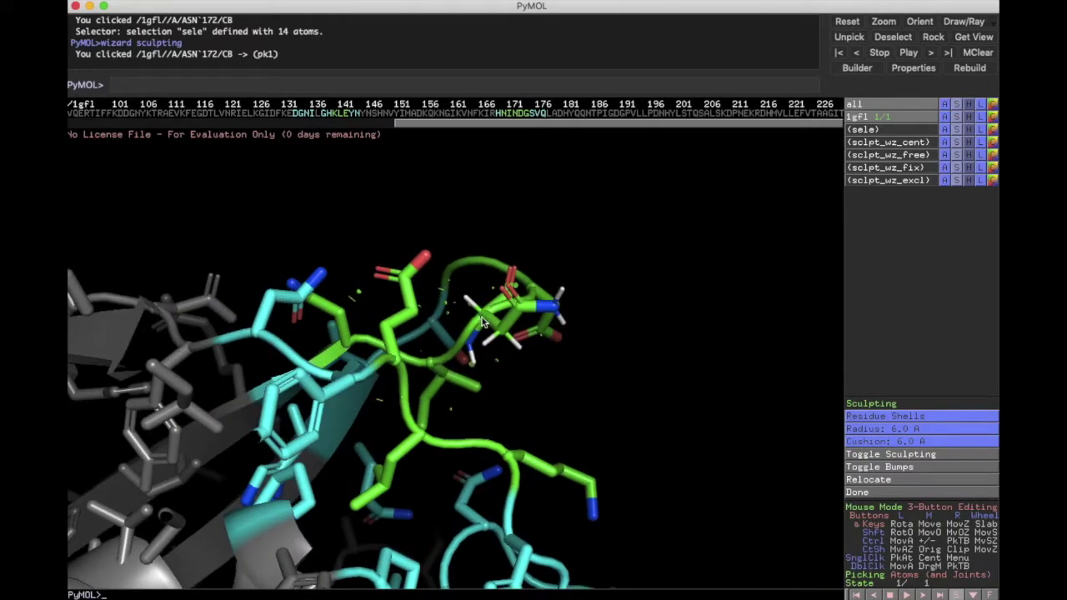
pyautogui.moveTo(464, 298); pyautogui.dragTo(438, 311)
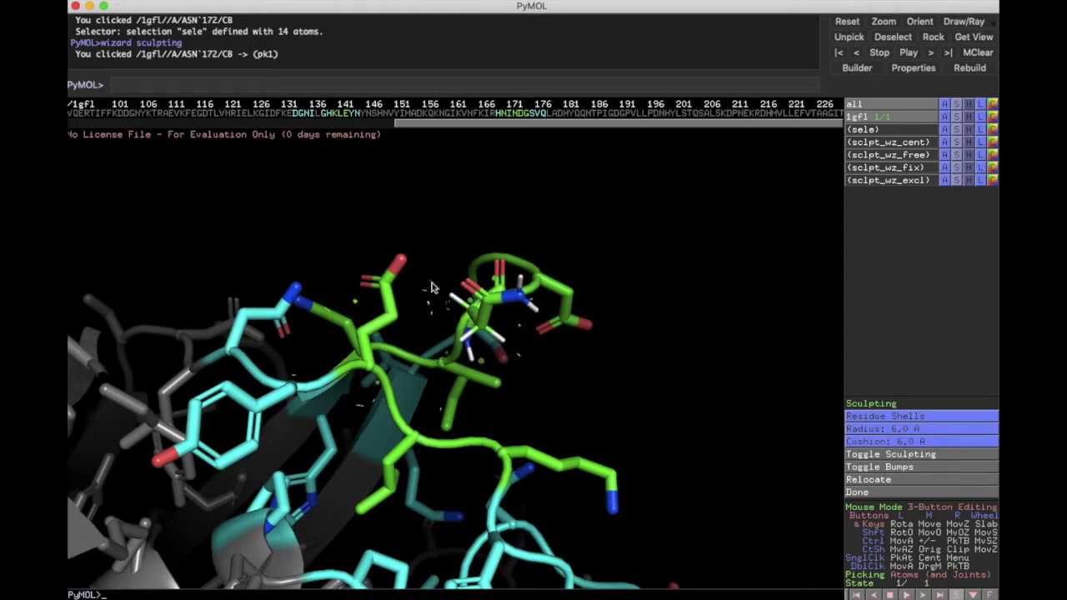
pyautogui.moveTo(400, 265); pyautogui.dragTo(423, 298)
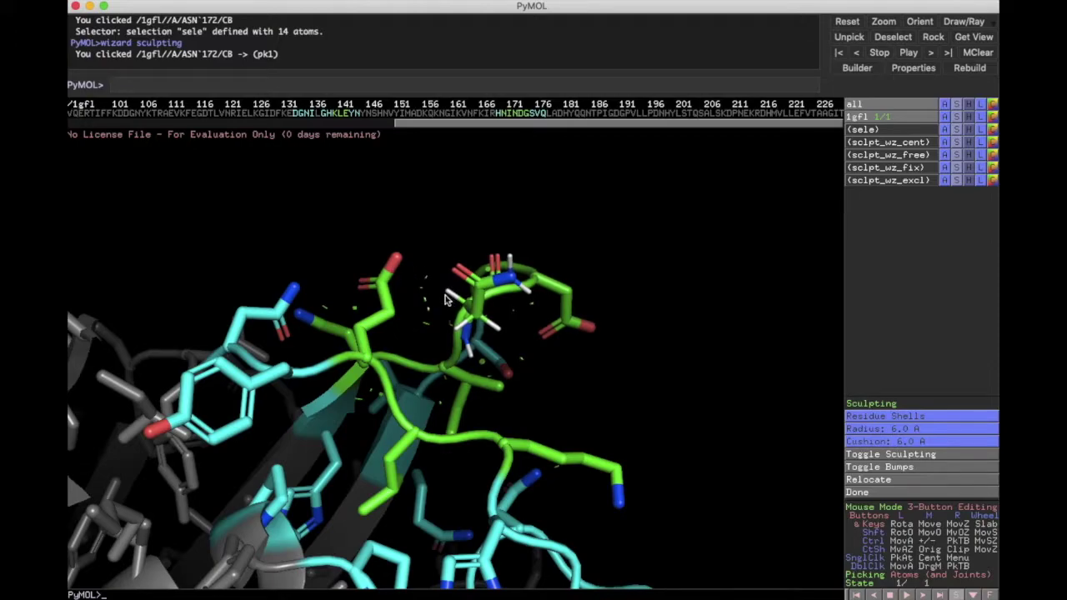
pyautogui.moveTo(433, 283); pyautogui.dragTo(411, 296)
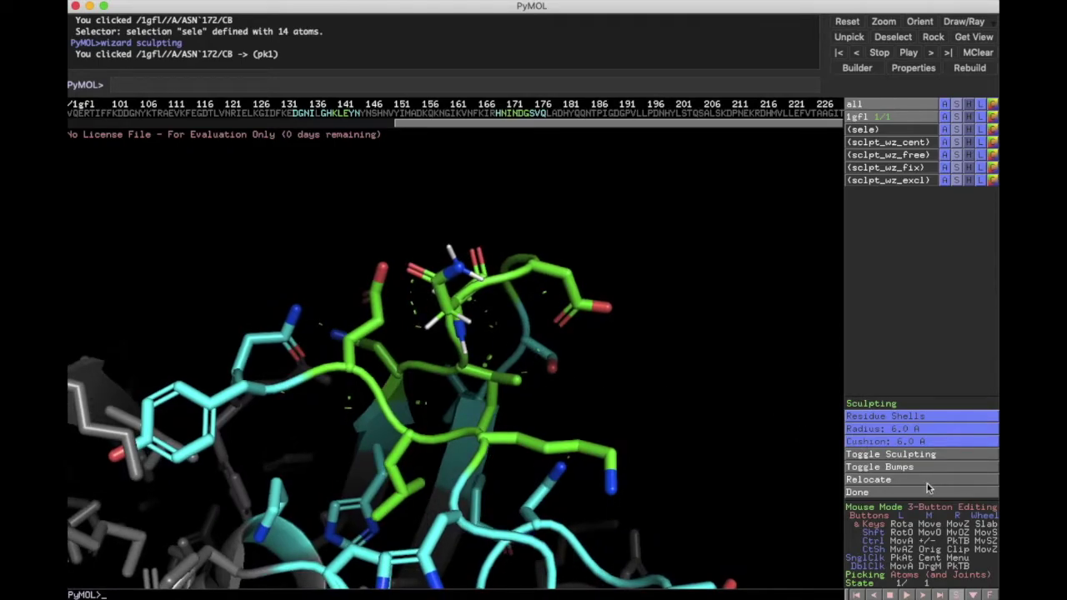
pyautogui.moveTo(490, 287); pyautogui.dragTo(428, 273)
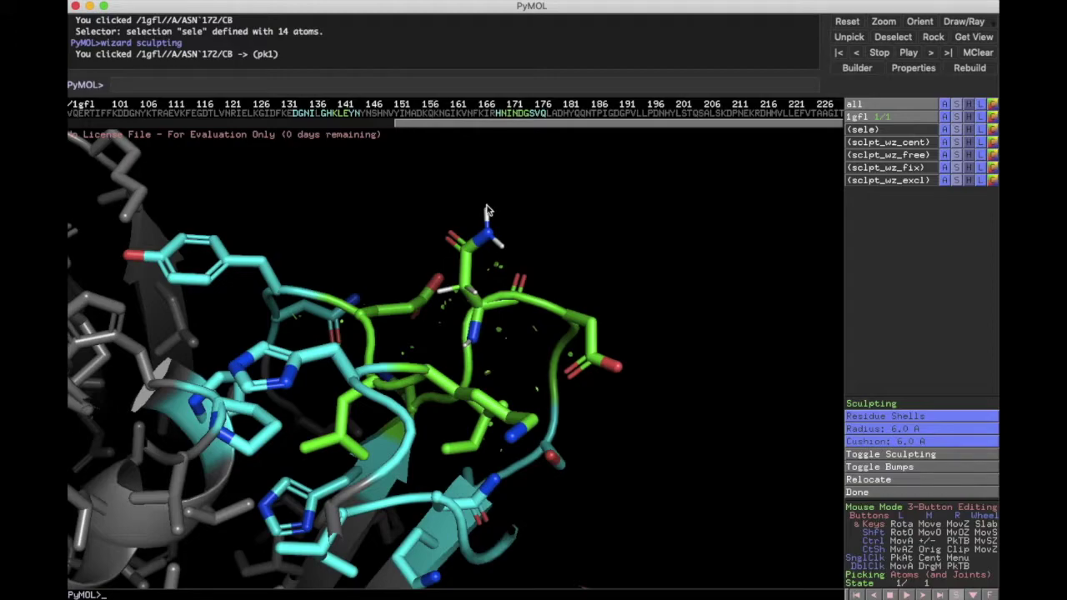
pyautogui.scroll(-10, 428, 243)
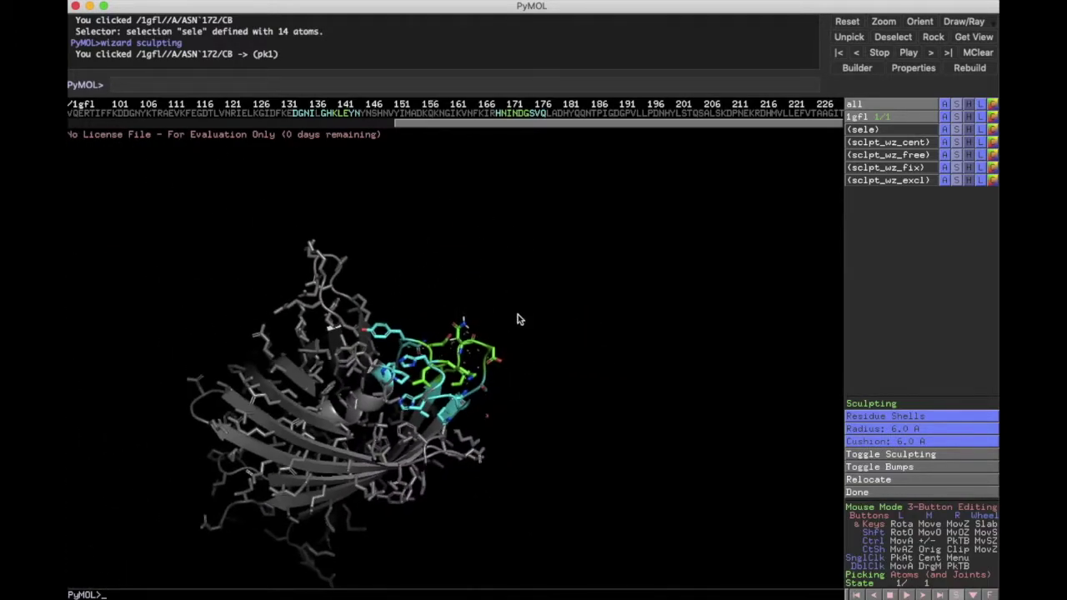
pyautogui.moveTo(480, 318); pyautogui.dragTo(384, 298)
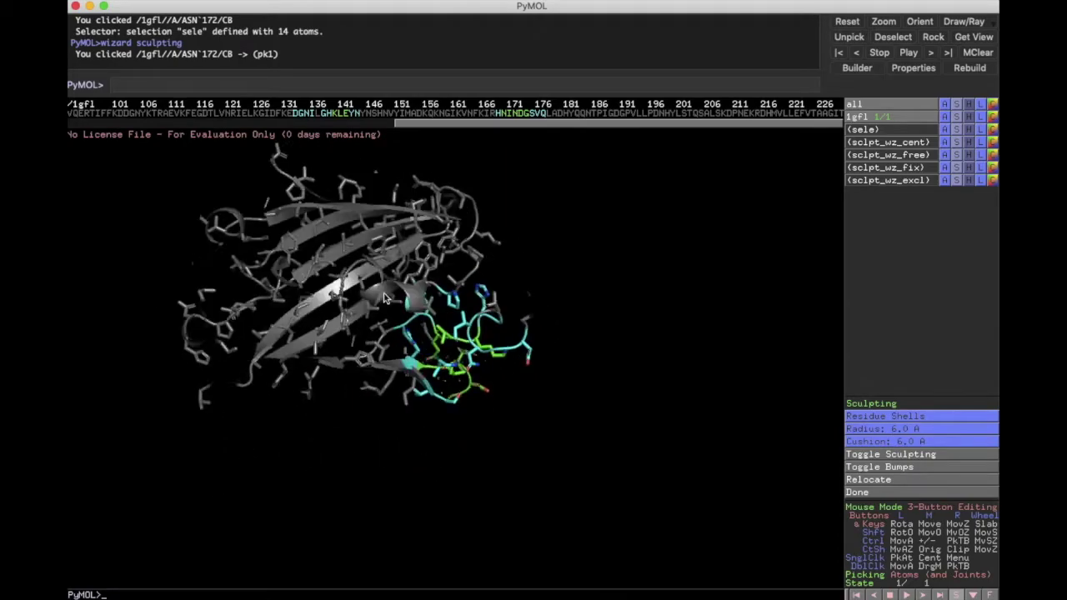
pyautogui.scroll(-3, 384, 296)
pyautogui.scroll(5, 384, 296)
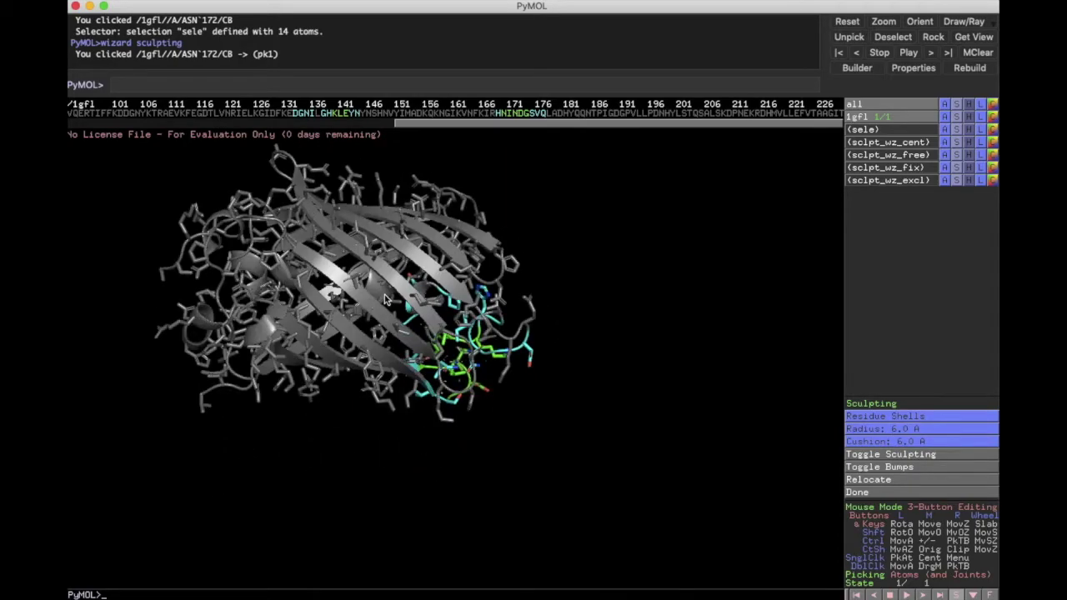
pyautogui.moveTo(431, 333); pyautogui.dragTo(374, 286)
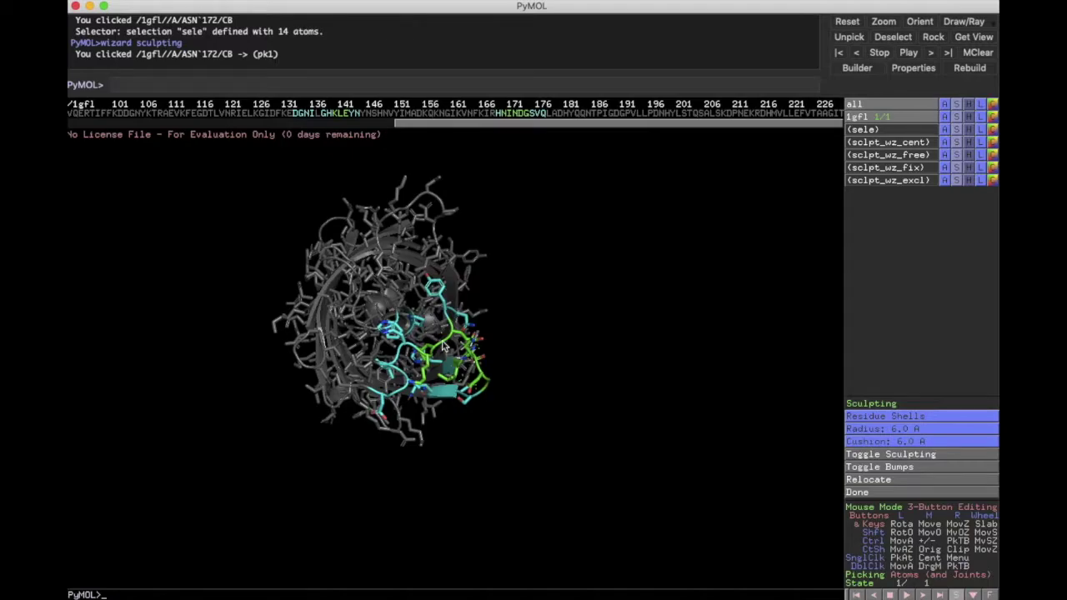
pyautogui.moveTo(416, 285); pyautogui.dragTo(427, 352, button='right')
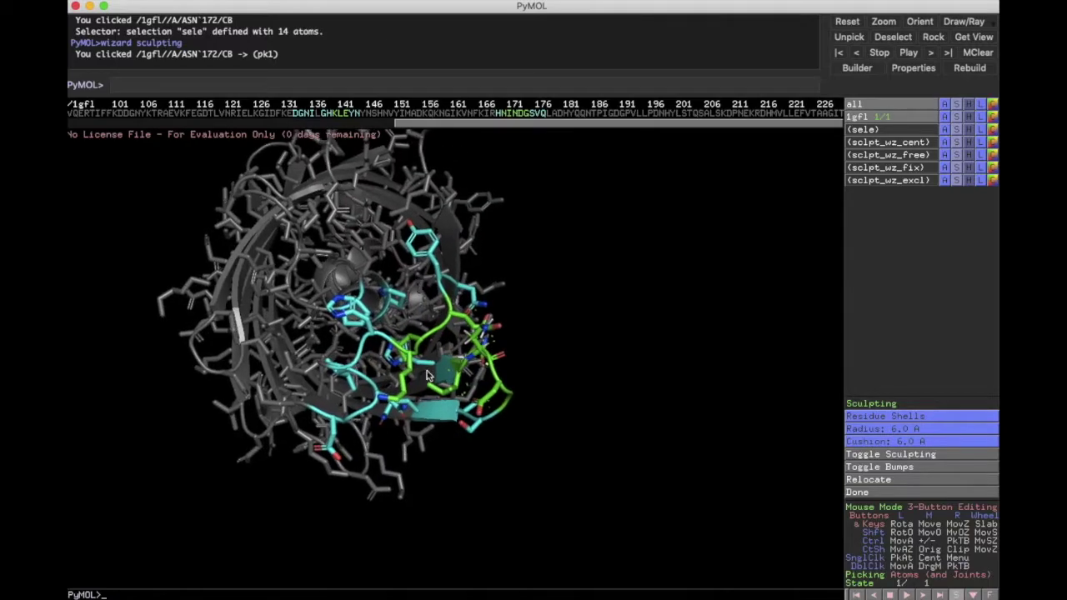
pyautogui.moveTo(410, 377); pyautogui.dragTo(463, 304)
pyautogui.moveTo(538, 343); pyautogui.dragTo(492, 363)
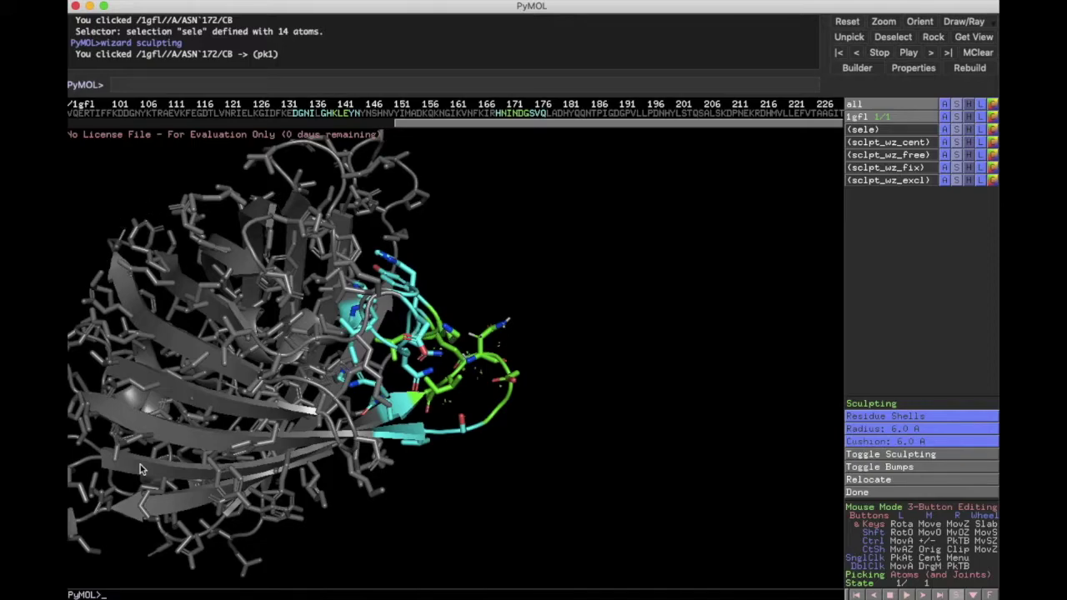
pyautogui.moveTo(244, 350)
pyautogui.mouseDown()
pyautogui.moveTo(253, 331)
pyautogui.moveTo(244, 351)
pyautogui.mouseUp()
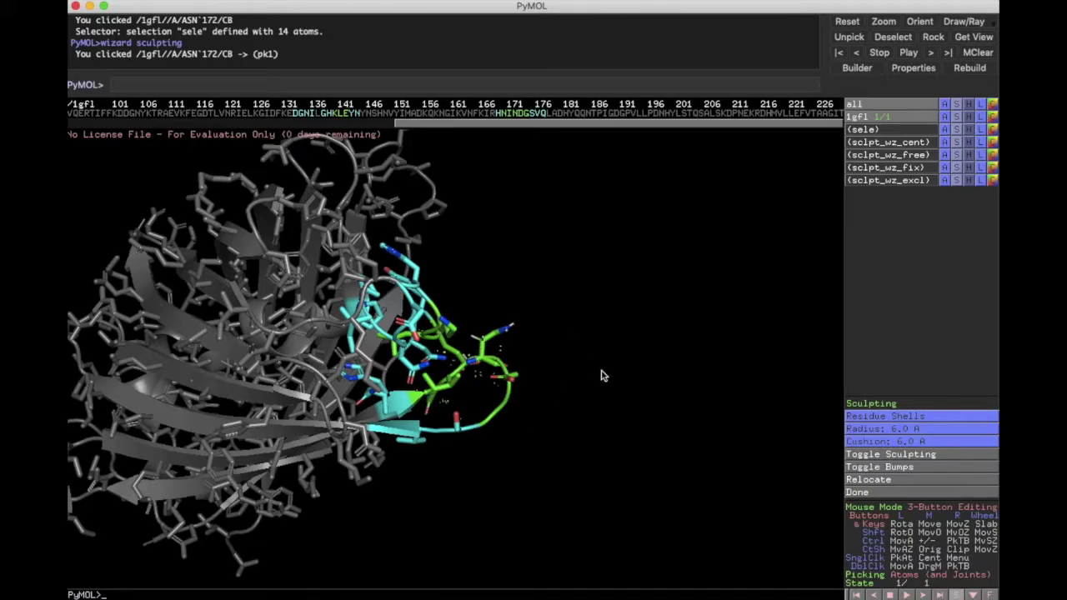
# Choose Residue Shells as the sculpting selection mode and set the mobile atom radius to 5.0 A.
pyautogui.click(889, 421)
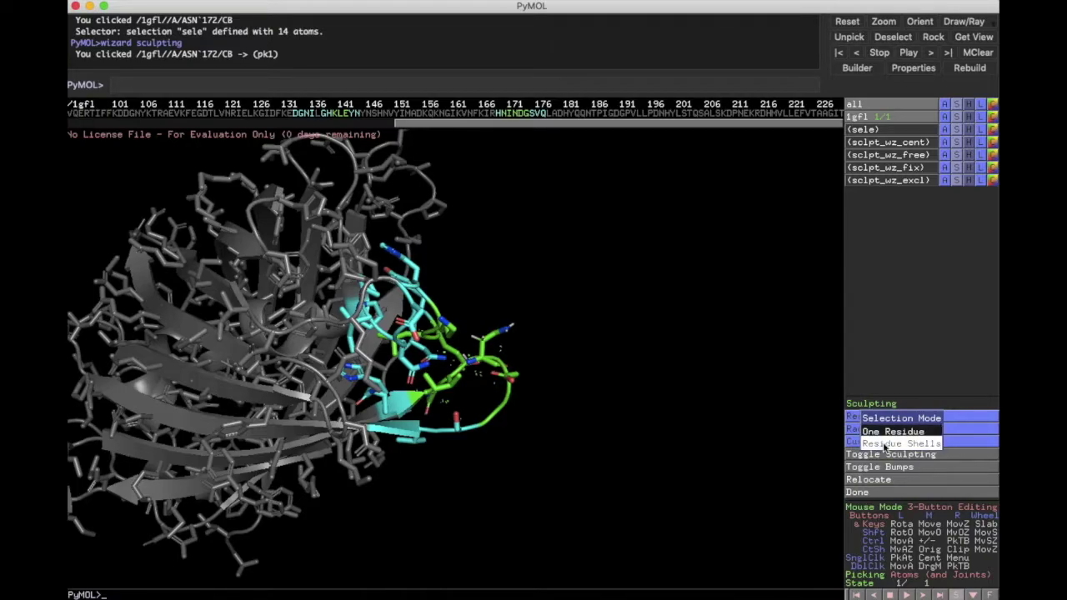
pyautogui.click(884, 444)
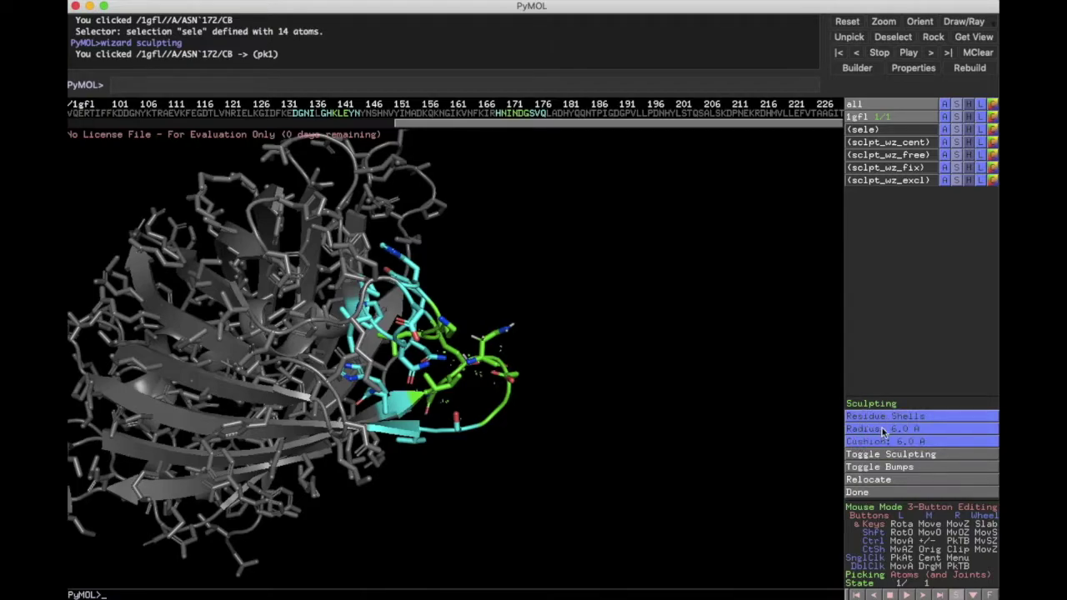
pyautogui.click(884, 430)
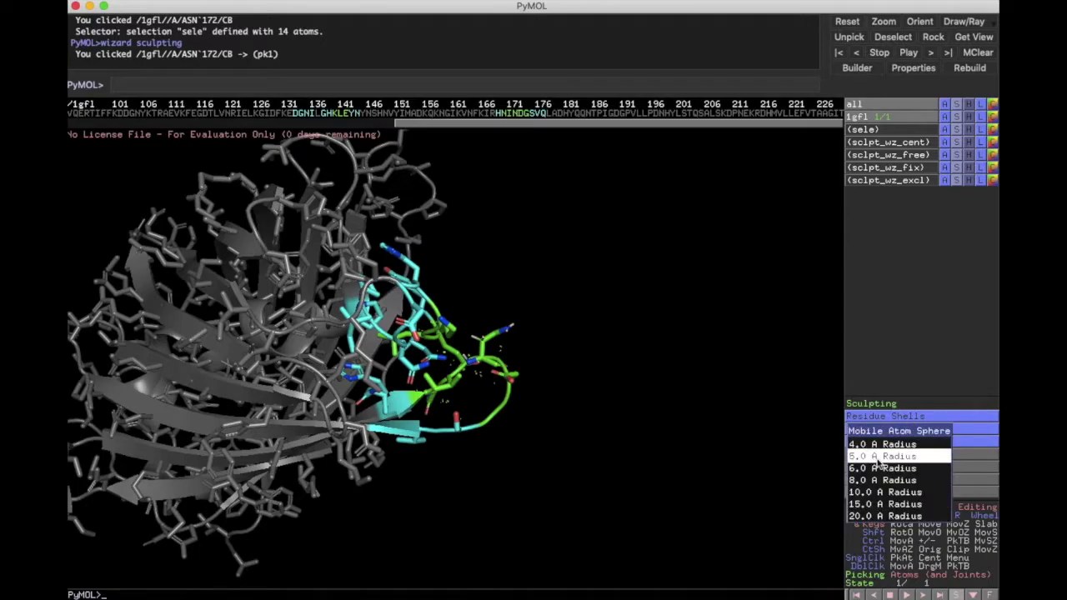
pyautogui.click(880, 457)
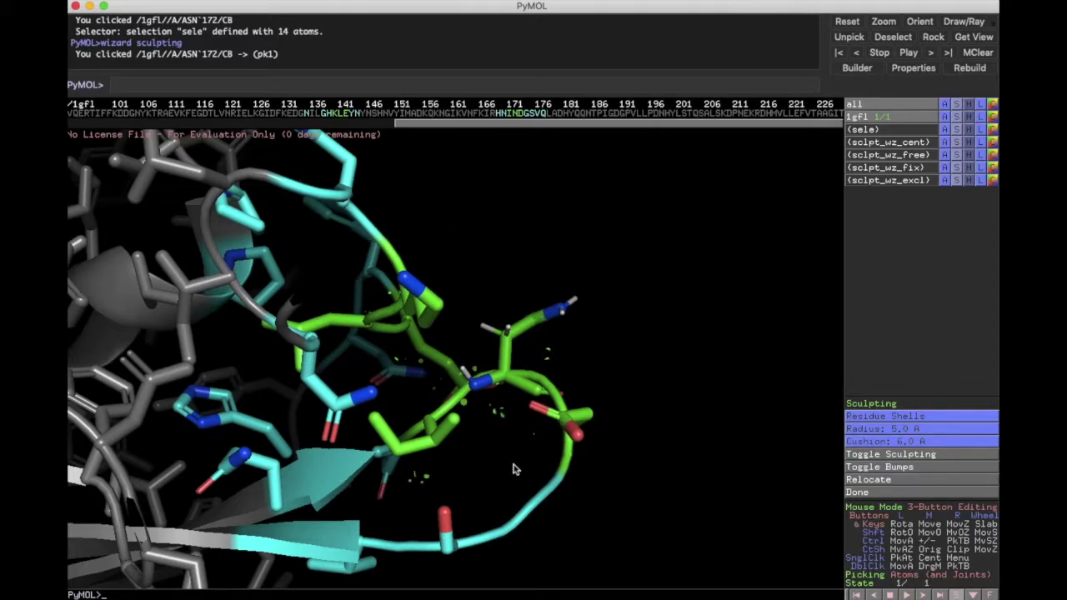
# Set the sculpting radius to 10.0 A and close the Sculpting wizard.
pyautogui.click(892, 433)
pyautogui.click(892, 500)
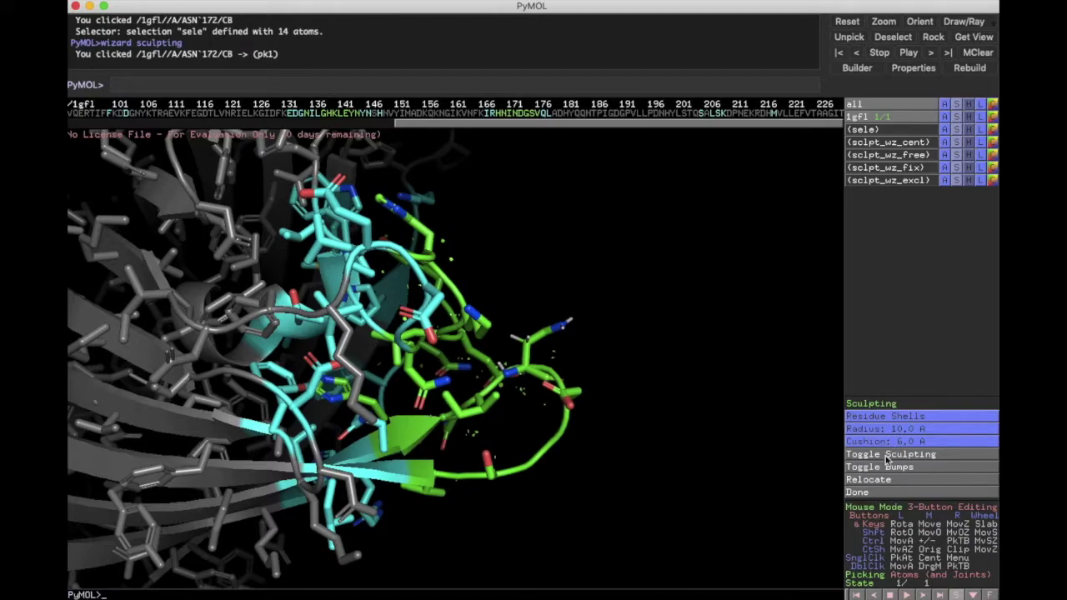
pyautogui.click(858, 492)
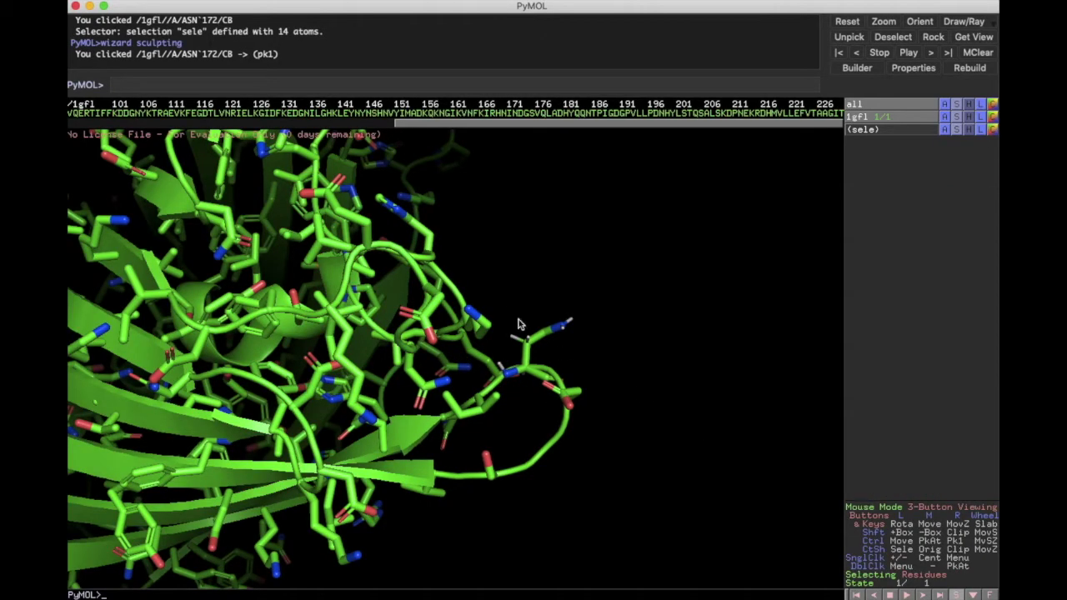
pyautogui.moveTo(353, 339); pyautogui.dragTo(354, 298)
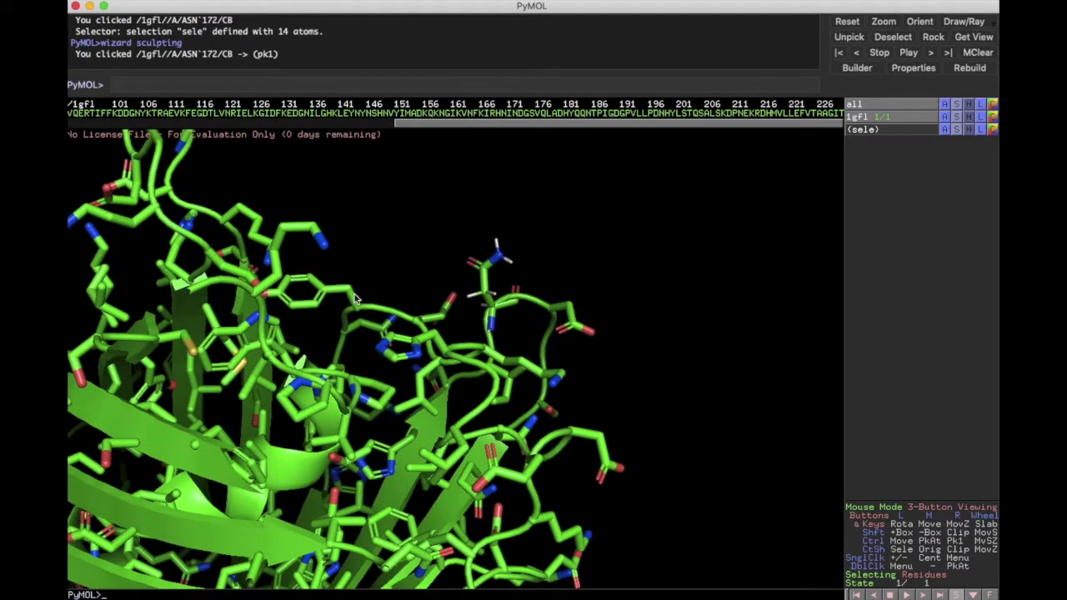
pyautogui.scroll(-10, 472, 339)
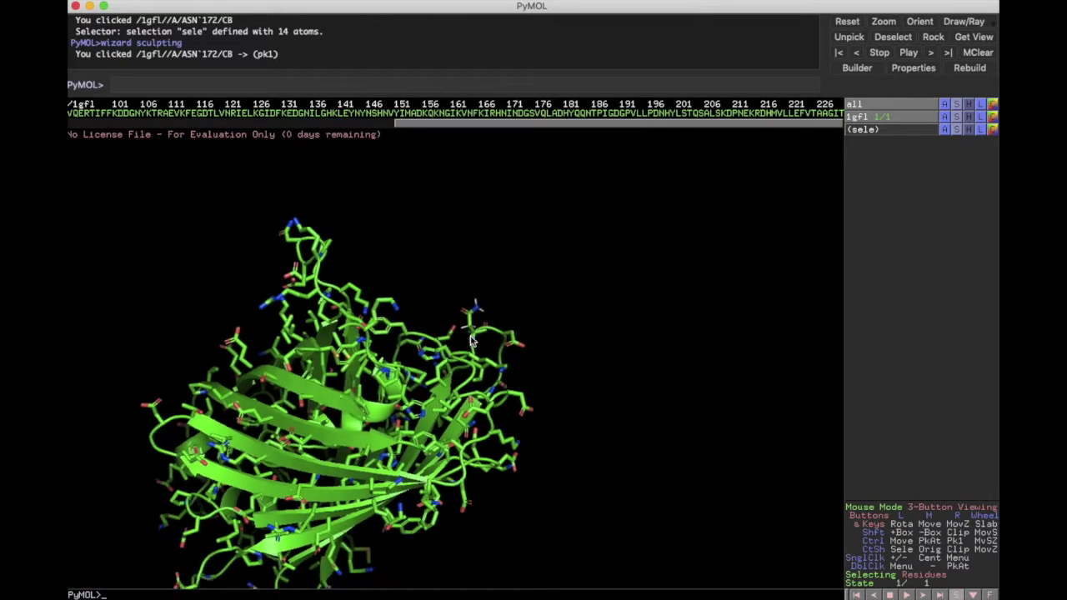
pyautogui.scroll(-4, 472, 339)
pyautogui.moveTo(508, 373); pyautogui.dragTo(556, 360)
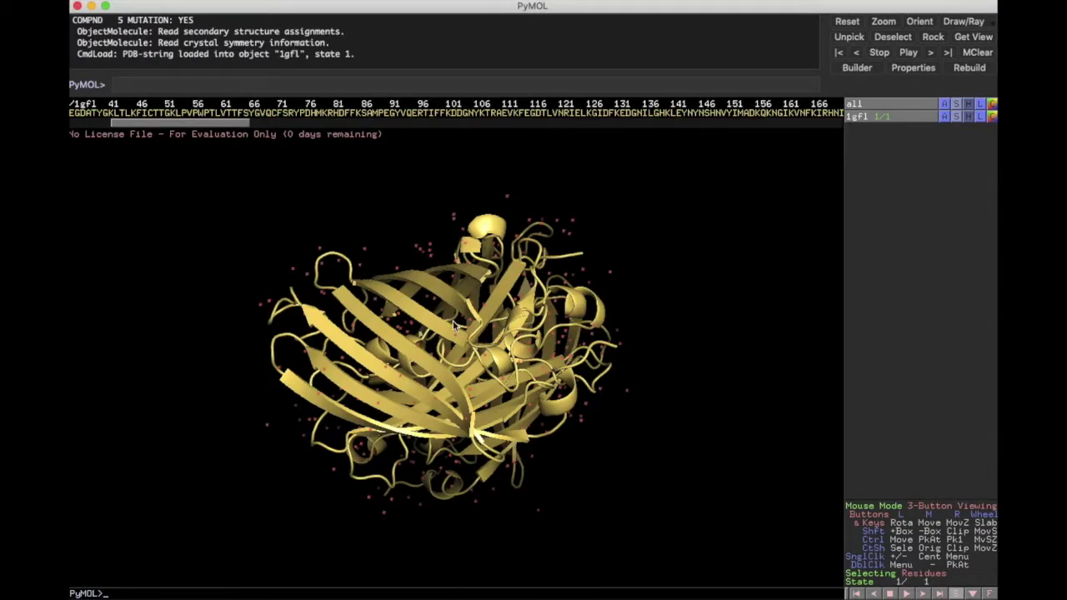
# Remove the water molecules from the freshly loaded yellow 1gfl structure.
pyautogui.moveTo(463, 313); pyautogui.dragTo(477, 307)
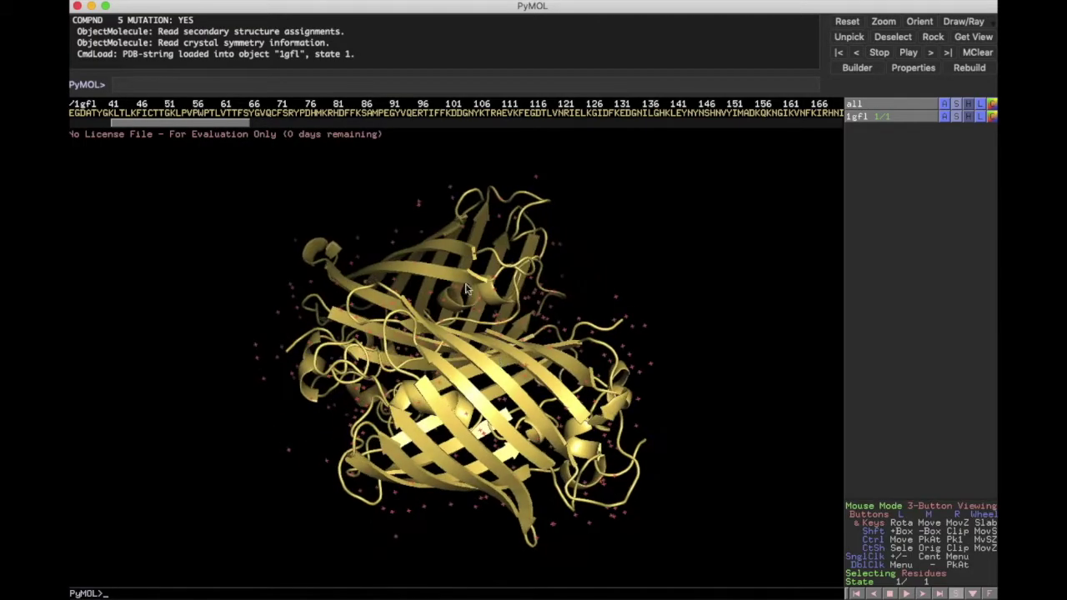
pyautogui.moveTo(416, 209); pyautogui.dragTo(345, 275)
pyautogui.moveTo(442, 424); pyautogui.dragTo(574, 455)
pyautogui.moveTo(433, 269); pyautogui.dragTo(604, 331)
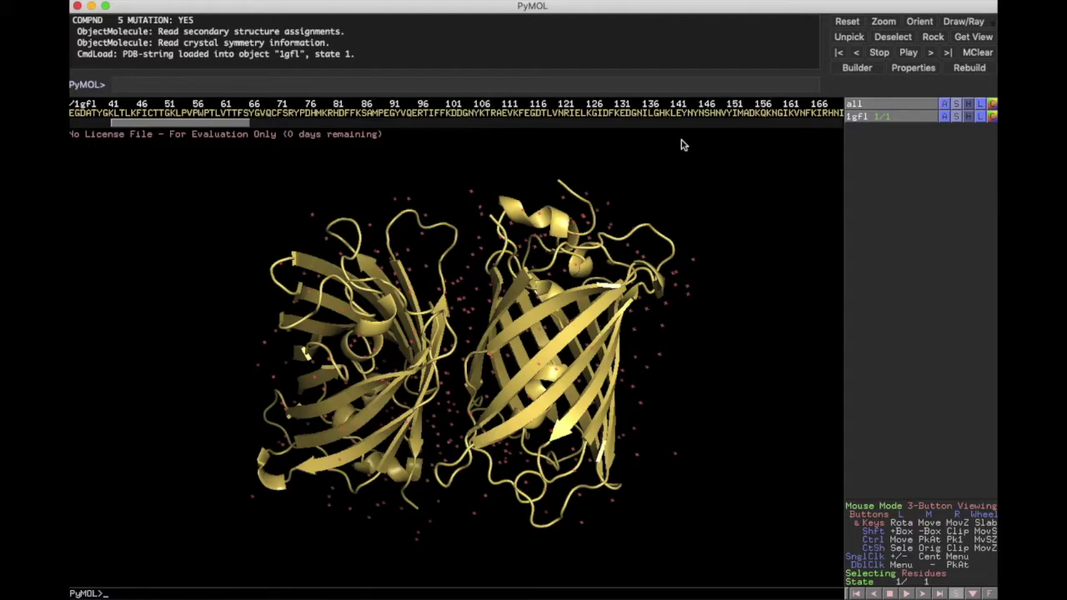
pyautogui.click(947, 122)
pyautogui.click(914, 364)
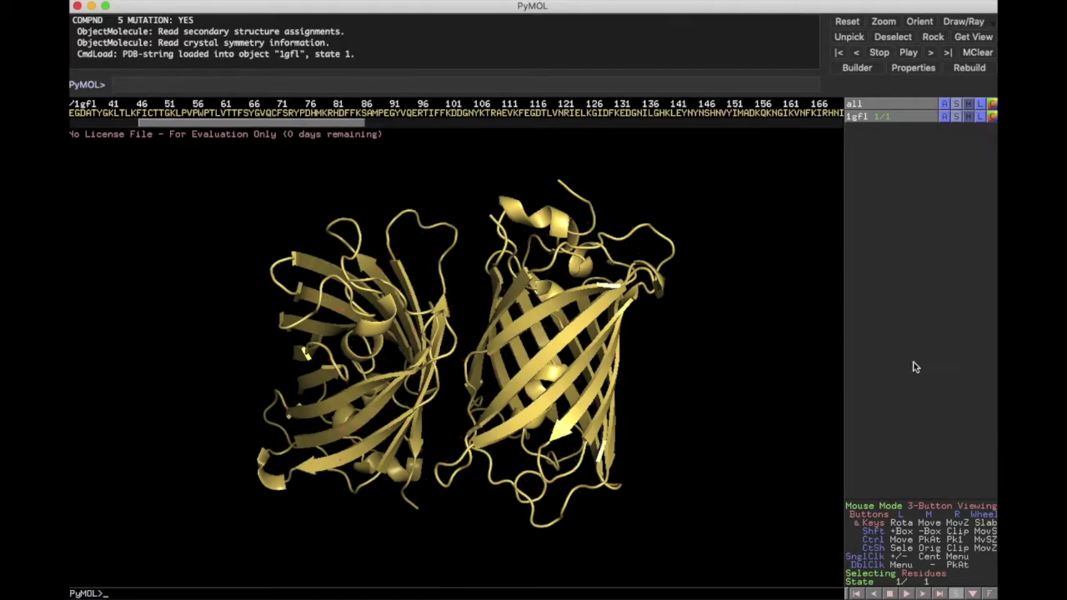
# Remove all atoms of chain A from 1gfl and center the remaining chain in the view.
pyautogui.rightClick(336, 340)
pyautogui.moveTo(331, 426)
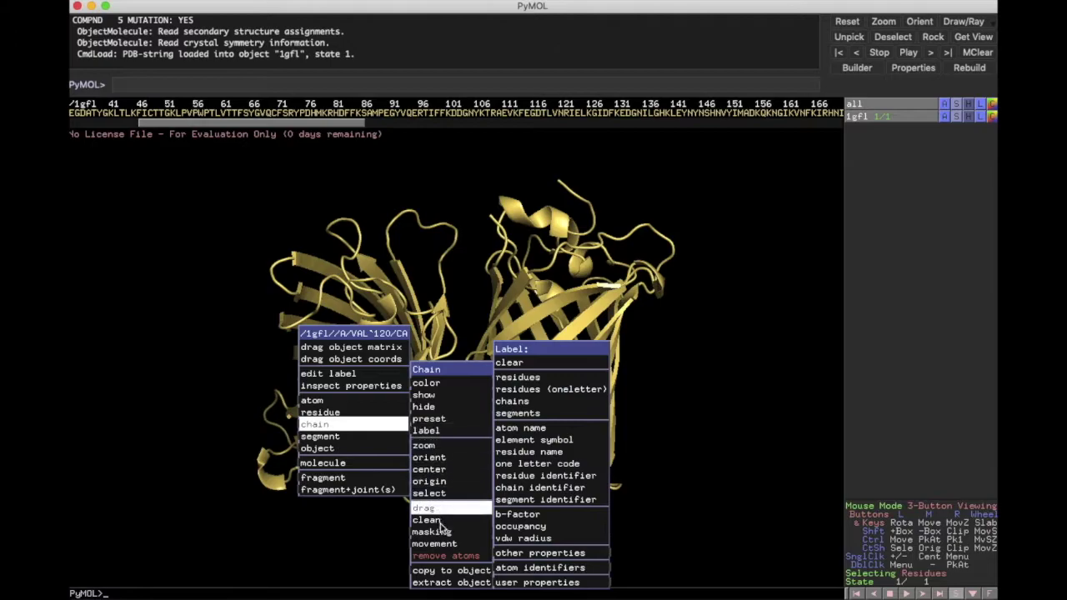
pyautogui.click(443, 555)
pyautogui.moveTo(597, 340); pyautogui.dragTo(486, 348, button='middle')
pyautogui.moveTo(457, 350); pyautogui.dragTo(467, 308, button='right')
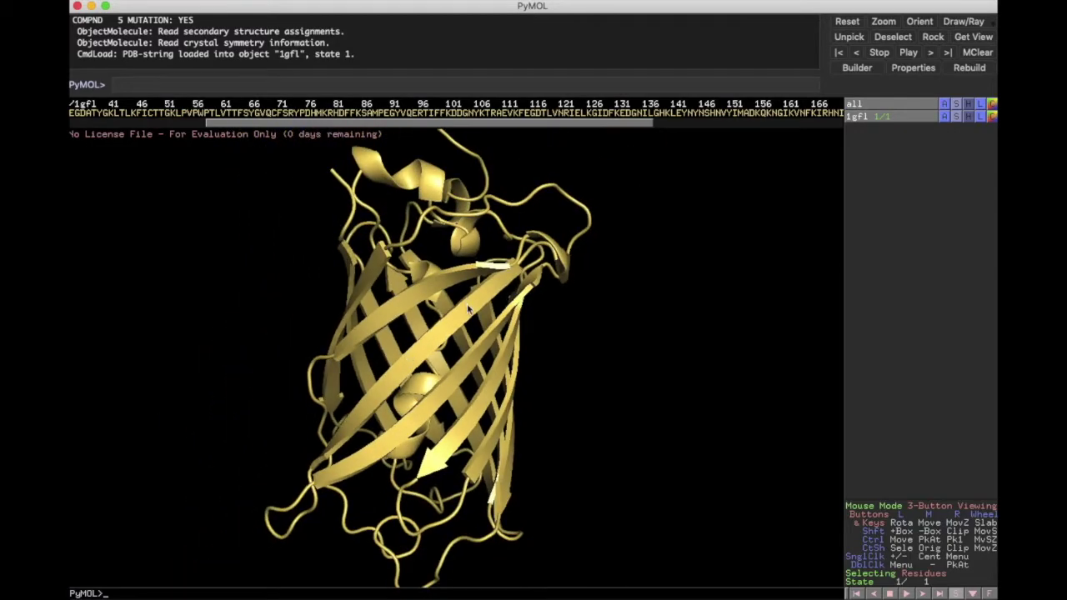
# Show the side chains of 1gfl as sticks on top of the cartoon.
pyautogui.moveTo(507, 275); pyautogui.dragTo(456, 313)
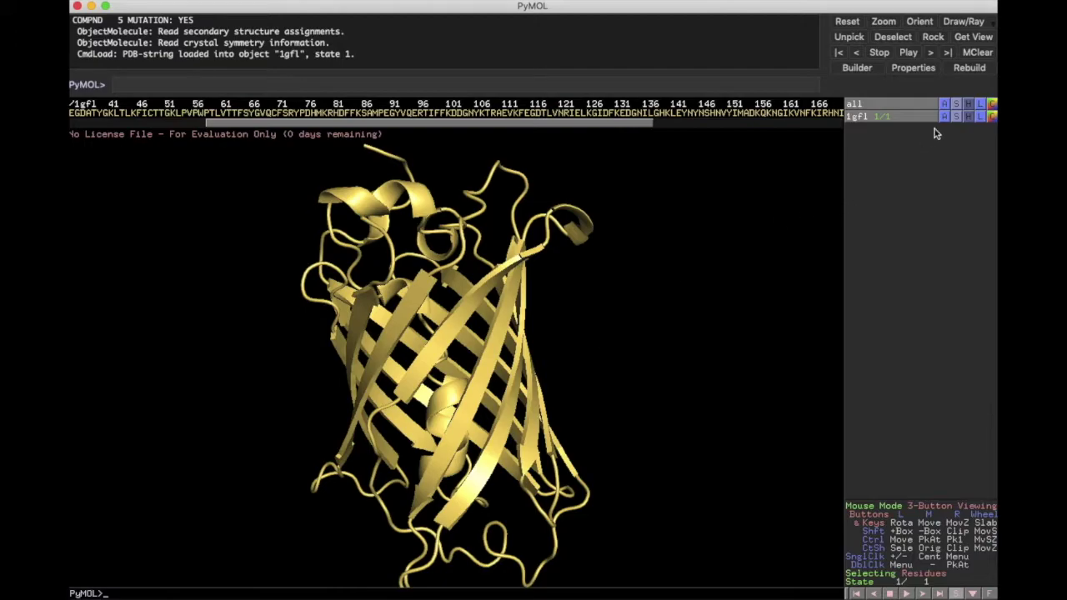
pyautogui.click(956, 118)
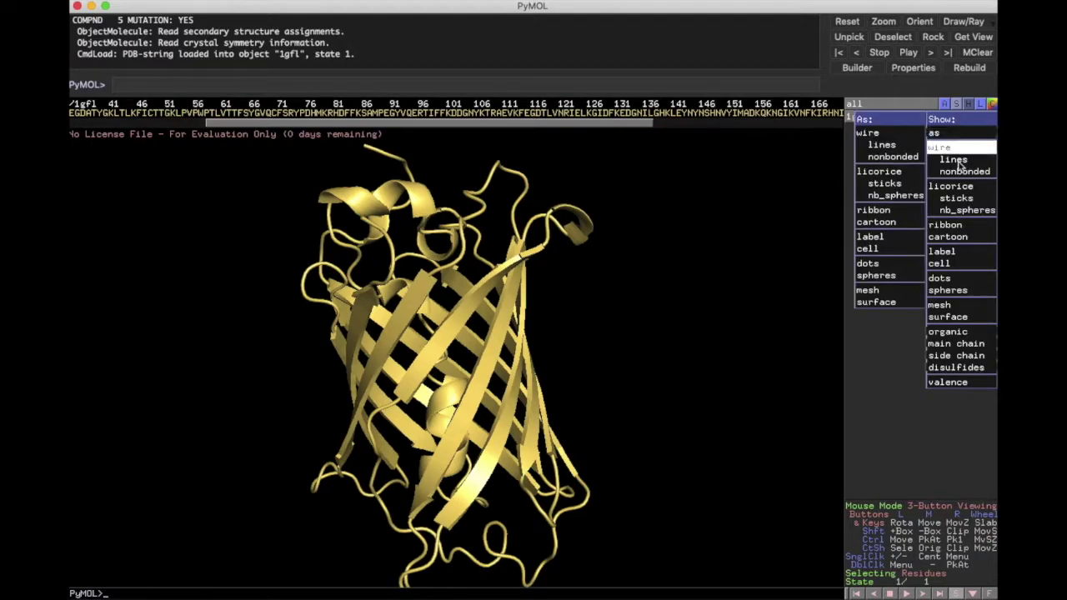
pyautogui.moveTo(967, 357)
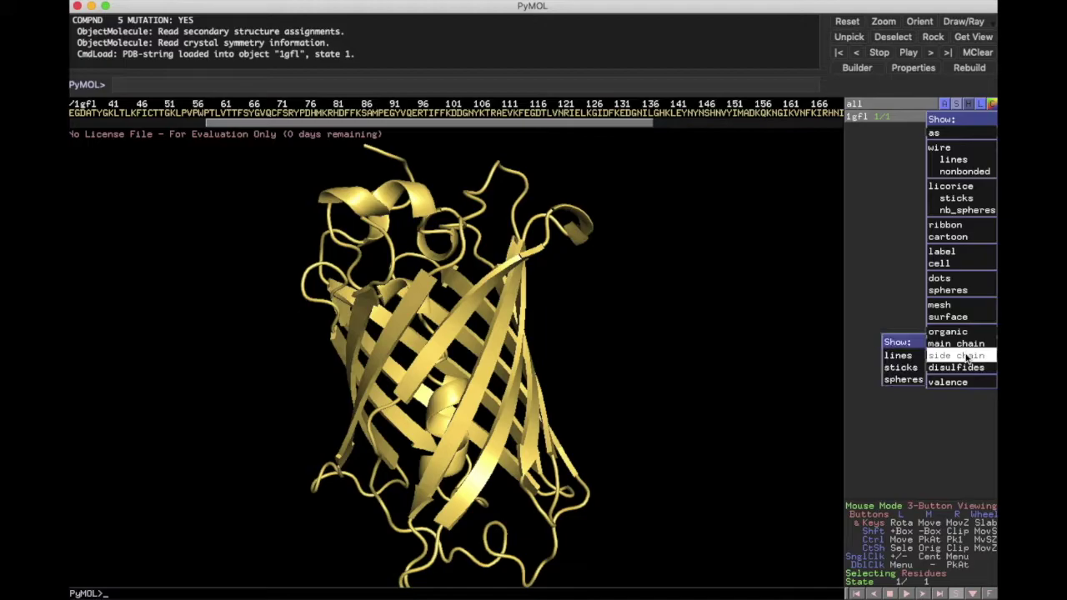
pyautogui.click(901, 367)
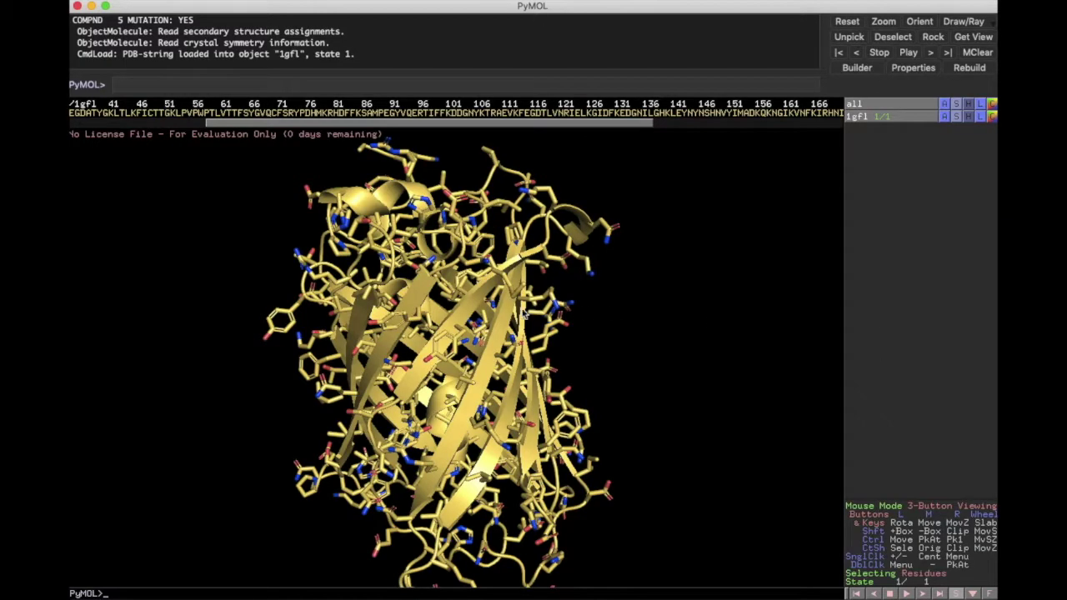
# Select valine 61 of chain B on the helix inside the barrel and inspect the side chains around it.
pyautogui.moveTo(409, 298); pyautogui.dragTo(482, 332)
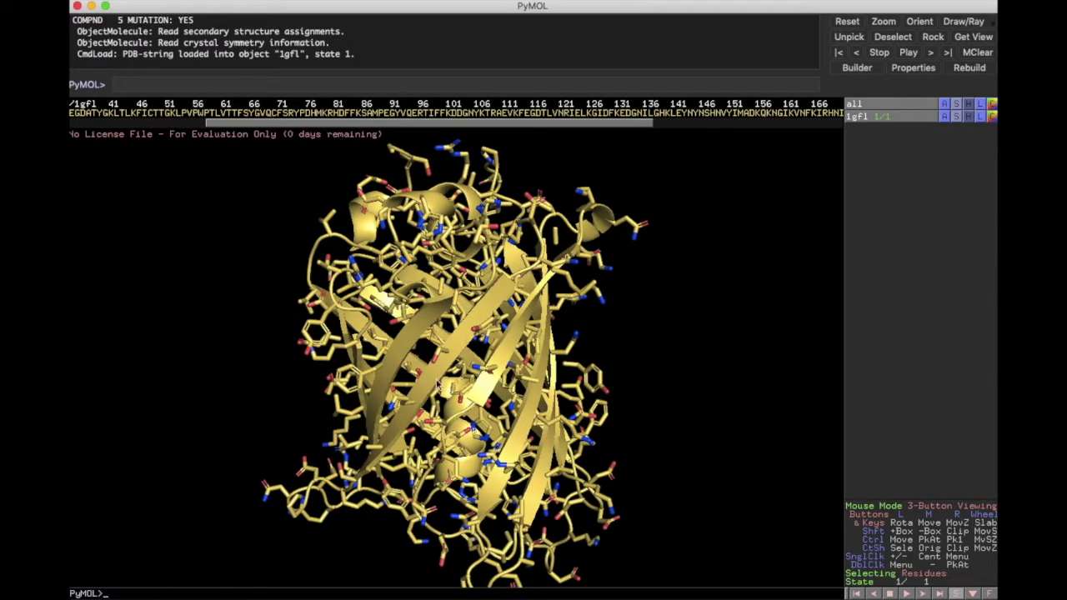
pyautogui.moveTo(396, 310); pyautogui.dragTo(416, 305)
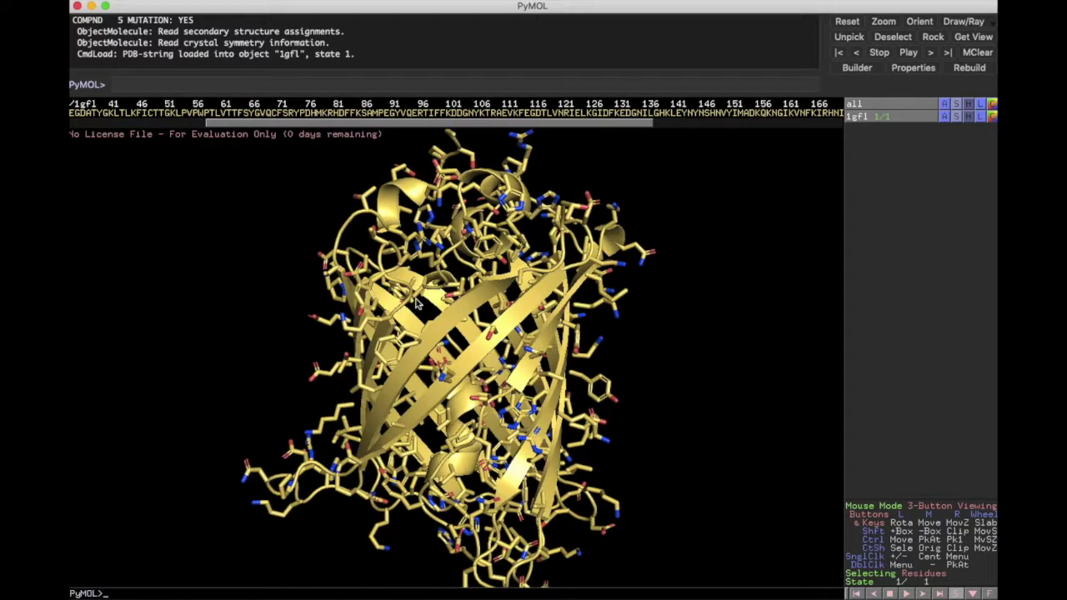
pyautogui.moveTo(471, 366); pyautogui.dragTo(570, 380)
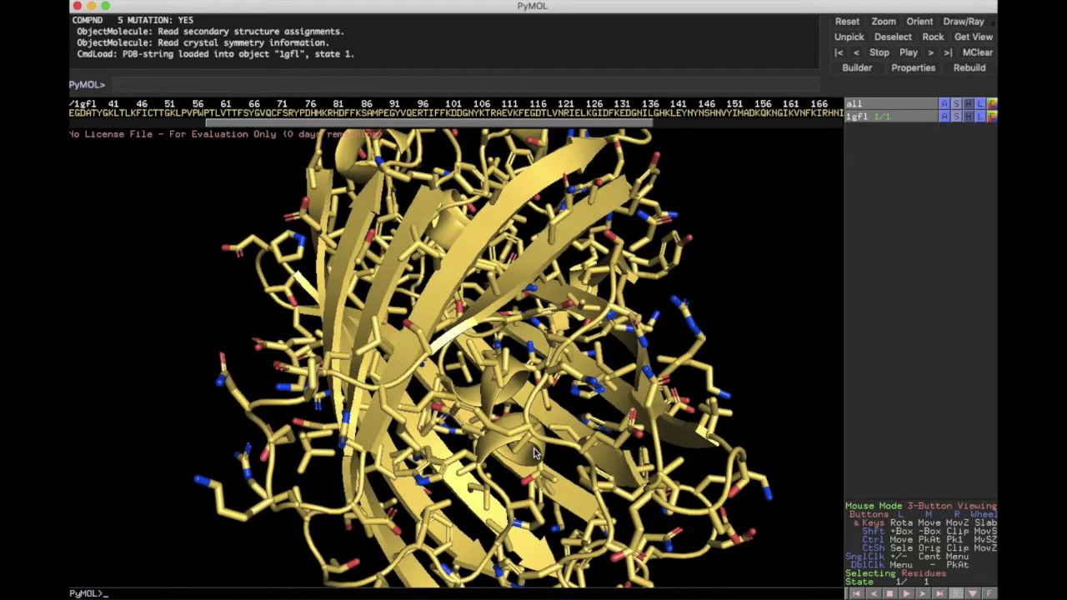
pyautogui.moveTo(511, 383); pyautogui.dragTo(510, 425, button='right')
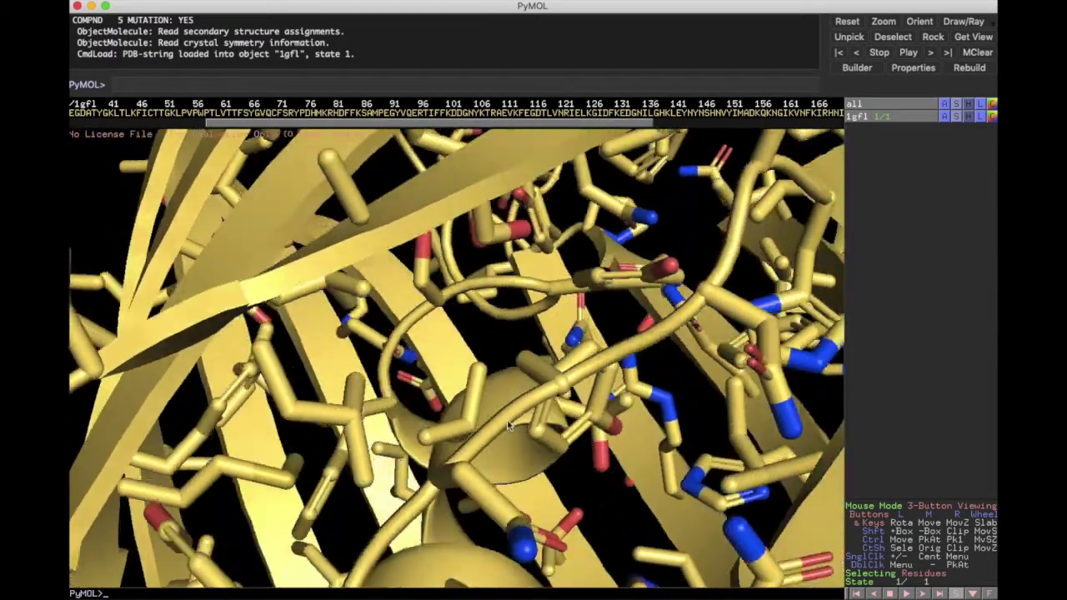
pyautogui.moveTo(510, 425); pyautogui.dragTo(503, 446)
pyautogui.click(514, 467)
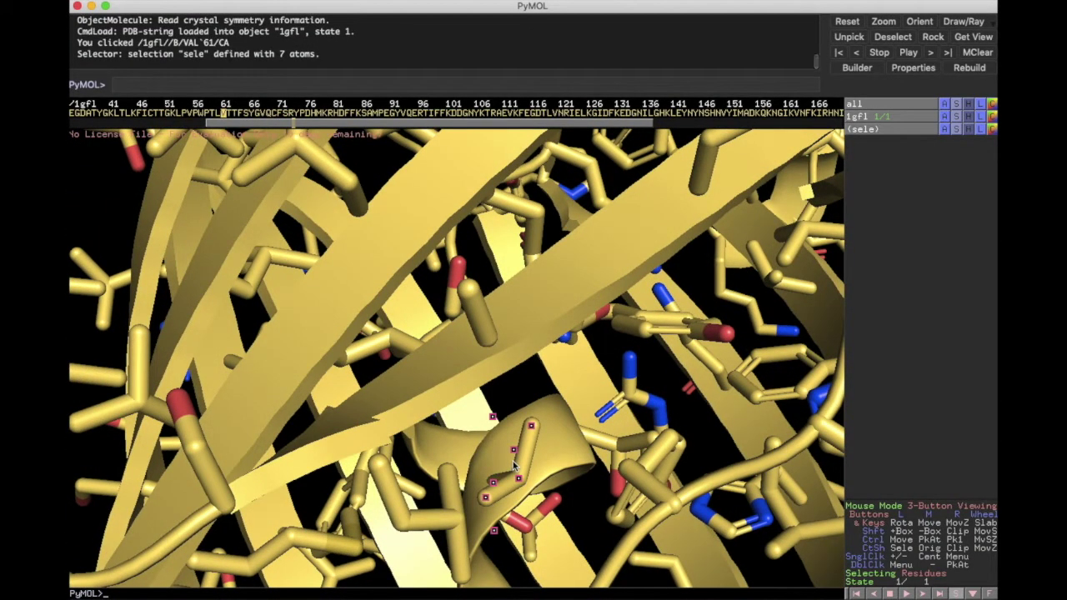
pyautogui.moveTo(518, 475); pyautogui.dragTo(489, 425)
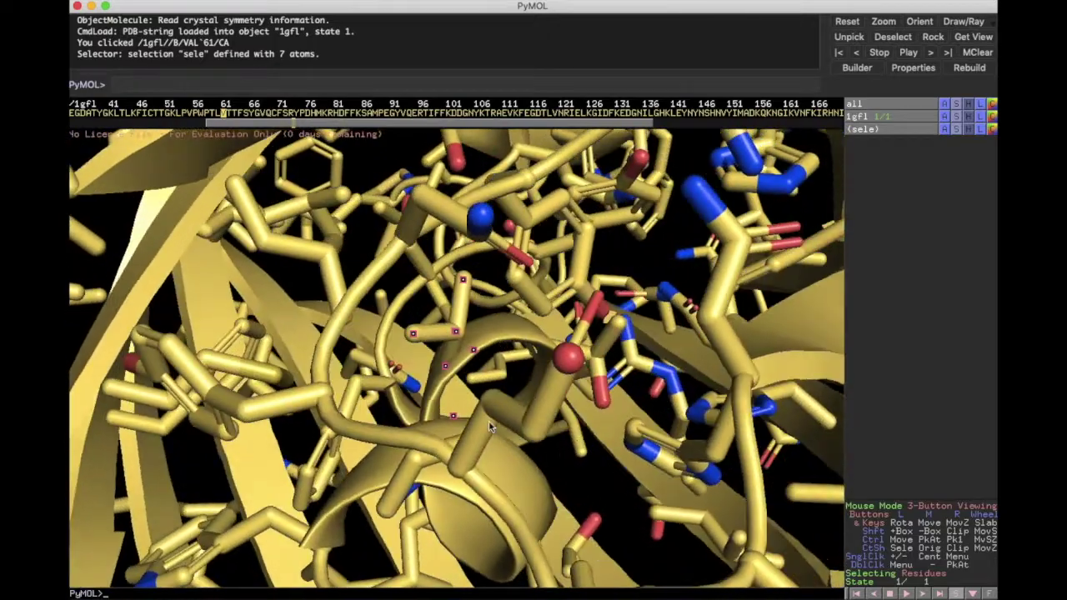
pyautogui.scroll(5, 488, 425)
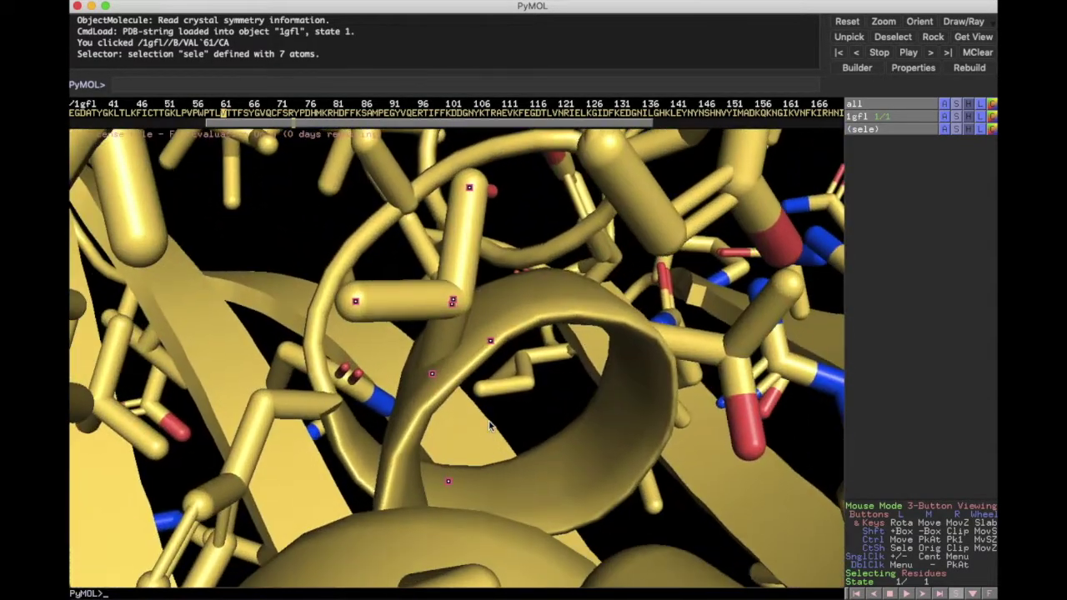
pyautogui.scroll(-2, 489, 420)
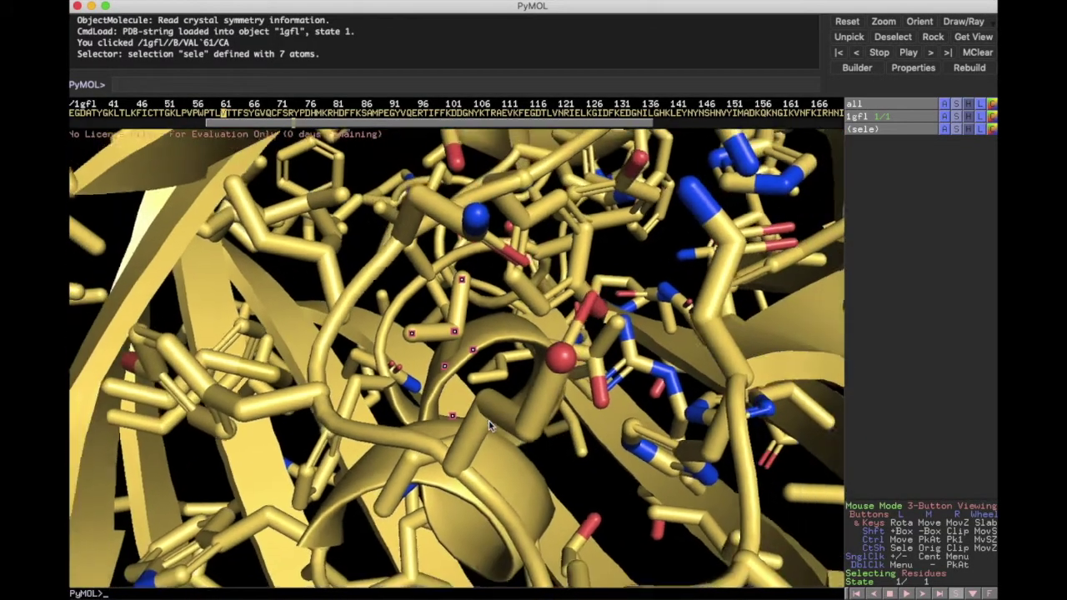
pyautogui.moveTo(488, 420); pyautogui.dragTo(492, 334)
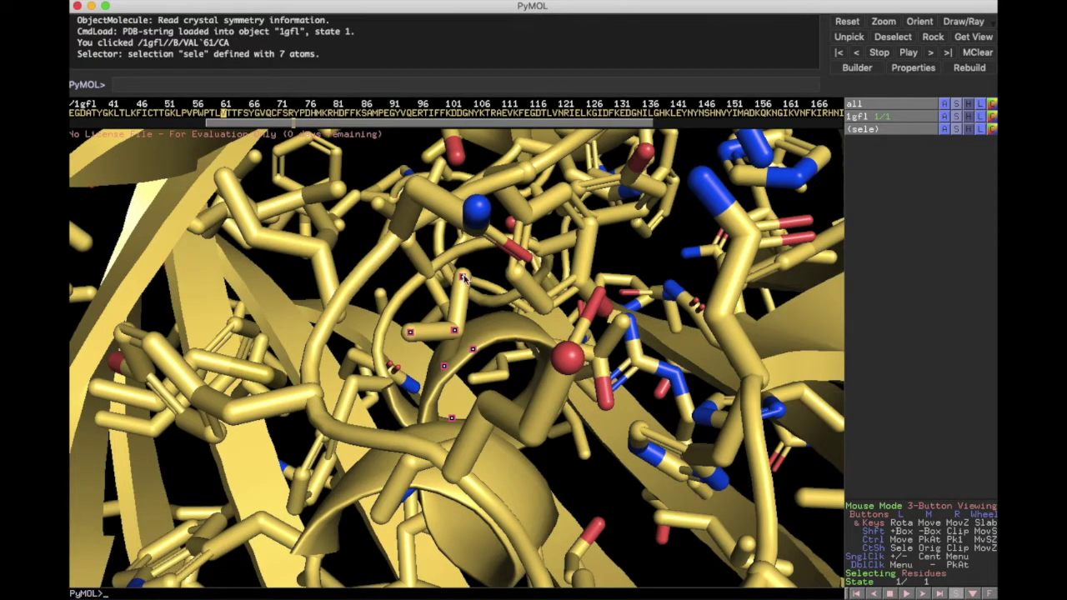
pyautogui.moveTo(445, 325)
pyautogui.mouseDown()
pyautogui.moveTo(549, 346)
pyautogui.moveTo(449, 327)
pyautogui.mouseUp()
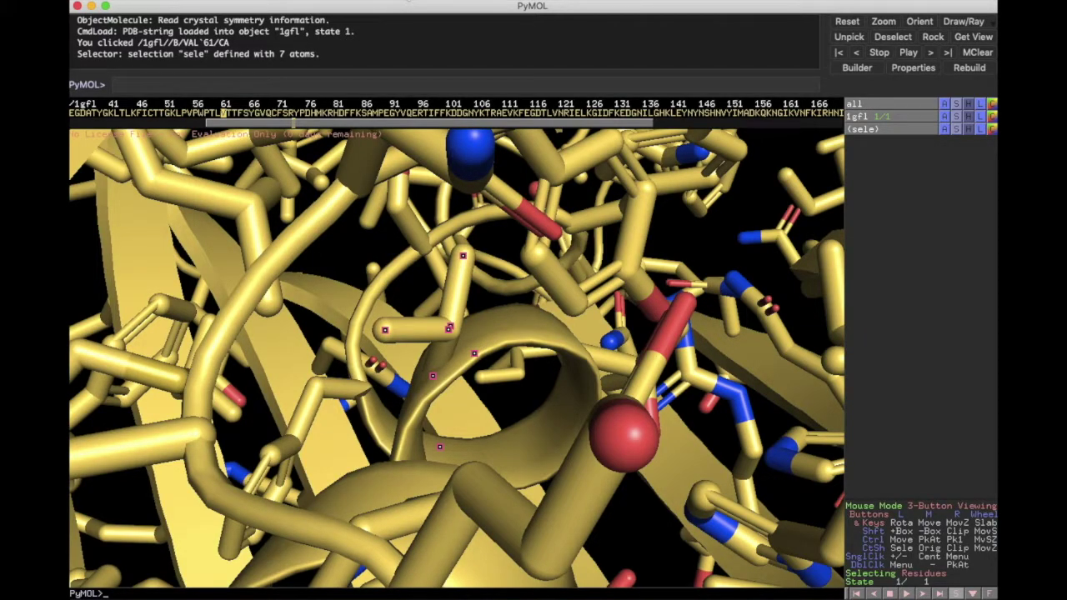
# Preview a mutation of valine 61 to GLU, examine the rotamer's clashes, and close the Mutagenesis wizard without applying it.
pyautogui.click(408, 0)
pyautogui.moveTo(411, 35)
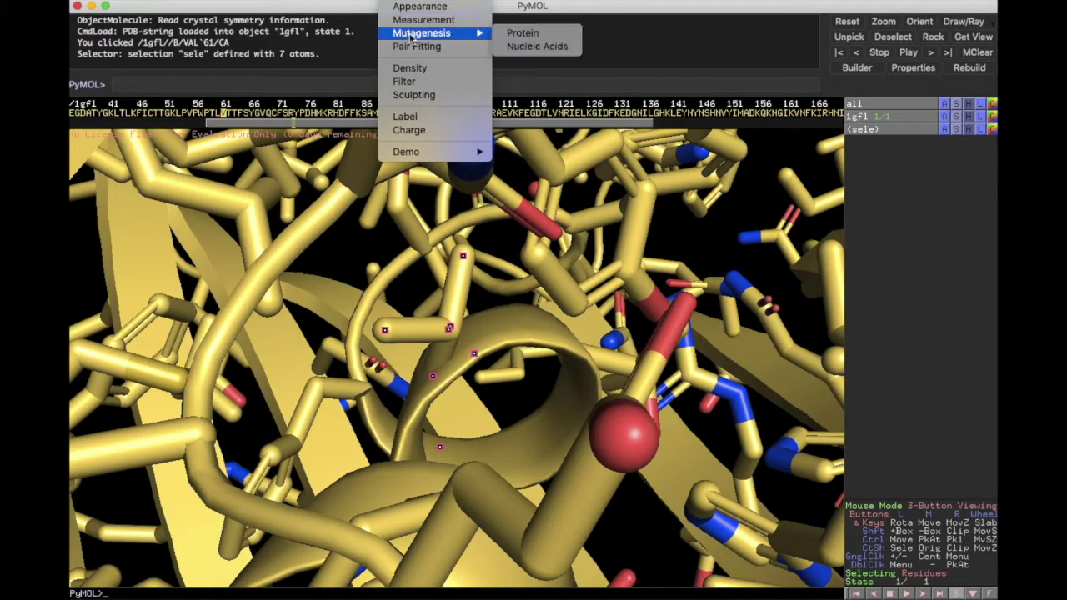
pyautogui.click(522, 33)
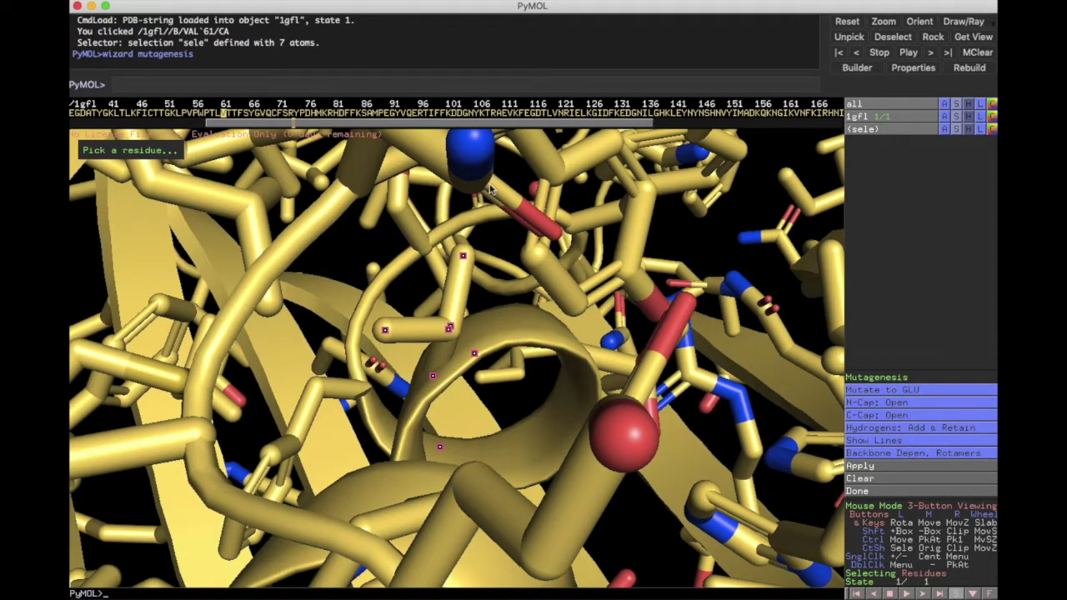
pyautogui.click(442, 357)
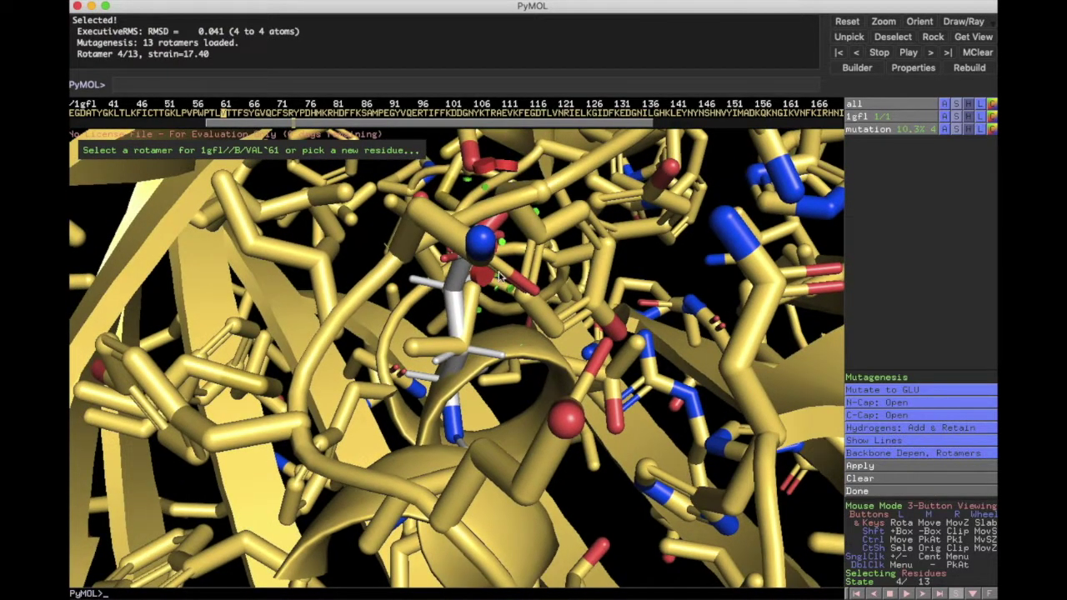
pyautogui.moveTo(525, 359); pyautogui.dragTo(584, 306)
pyautogui.moveTo(420, 254); pyautogui.dragTo(504, 268)
pyautogui.moveTo(553, 382); pyautogui.dragTo(503, 359)
pyautogui.moveTo(577, 285); pyautogui.dragTo(614, 292)
pyautogui.moveTo(407, 364); pyautogui.dragTo(478, 347)
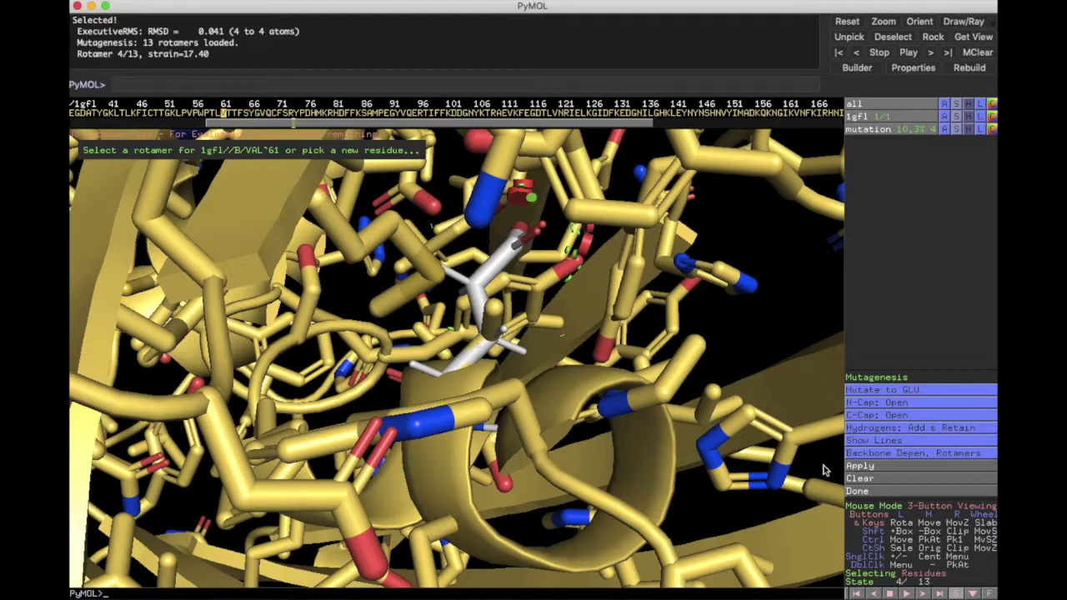
pyautogui.click(859, 491)
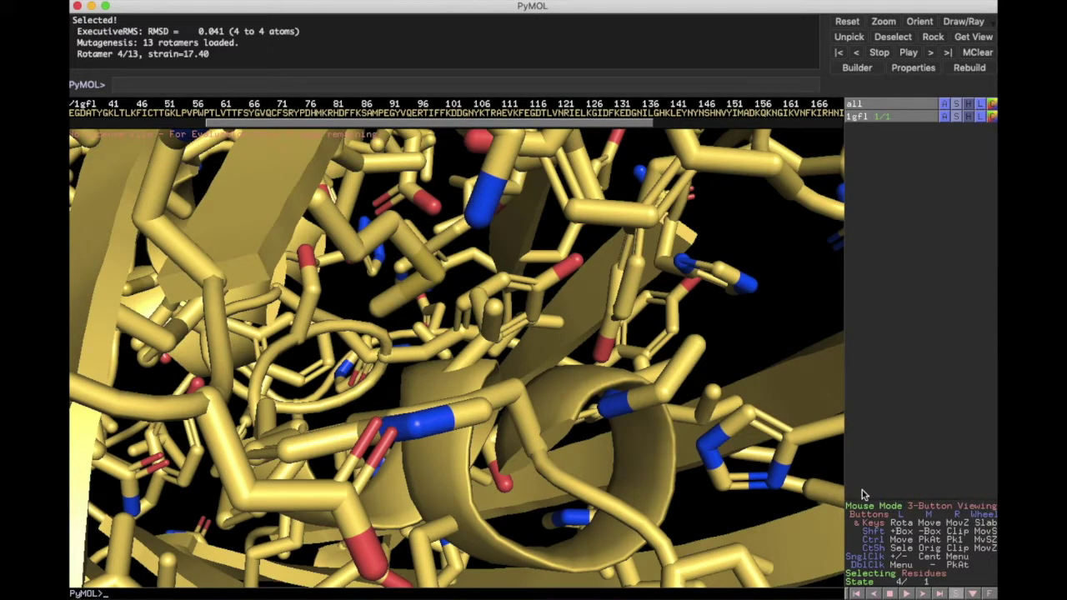
# Mutate valine 61 of chain B to GLU with the protein Mutagenesis wizard, keeping the suggested rotamer, and close the wizard.
pyautogui.moveTo(567, 357); pyautogui.dragTo(456, 344)
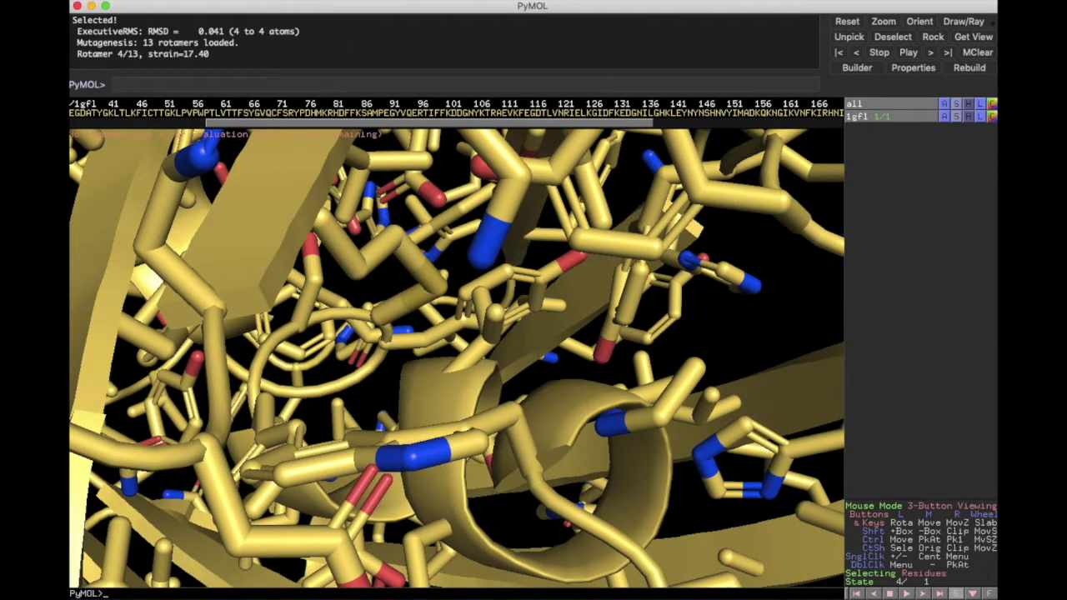
pyautogui.click(399, 4)
pyautogui.moveTo(455, 33)
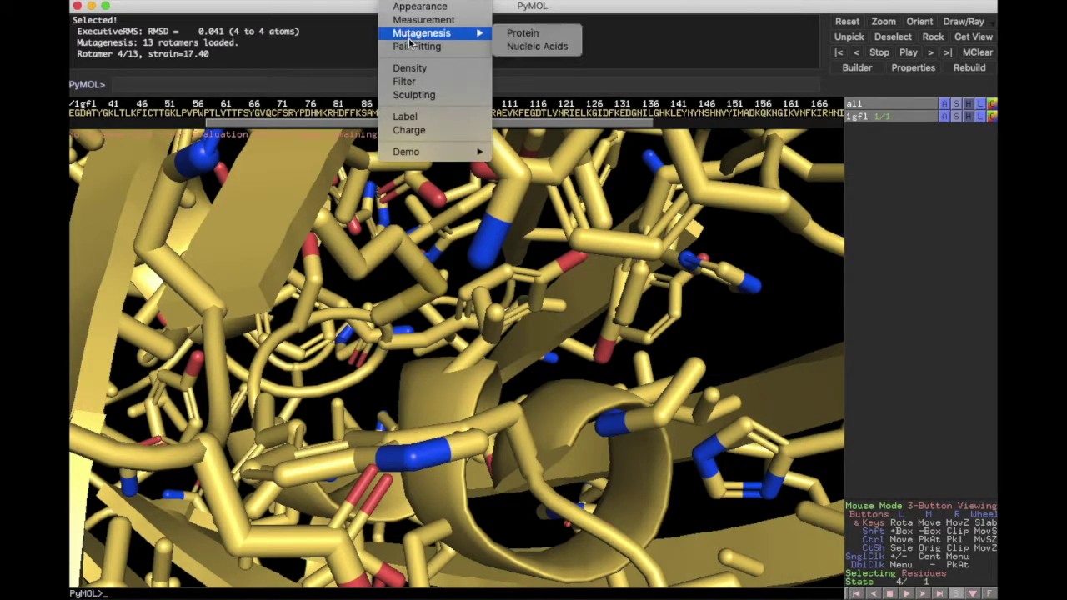
pyautogui.click(512, 36)
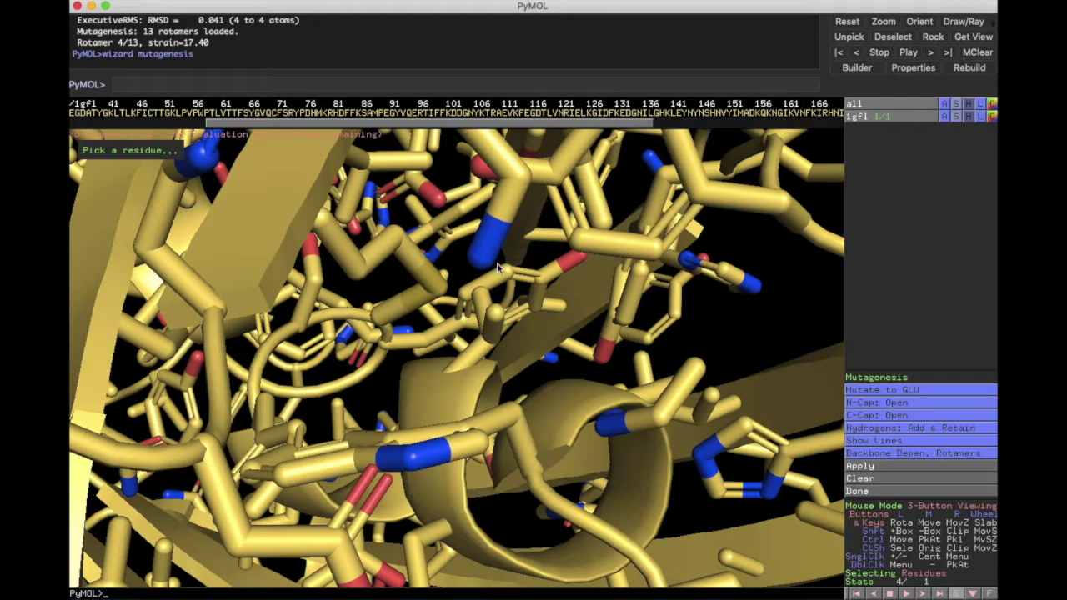
pyautogui.click(461, 370)
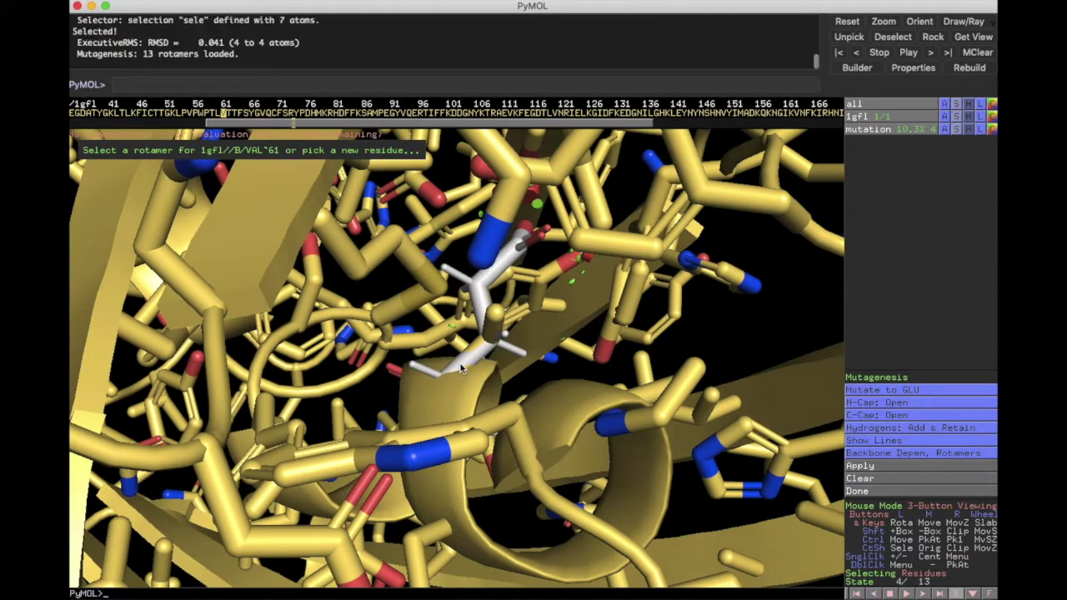
pyautogui.click(859, 466)
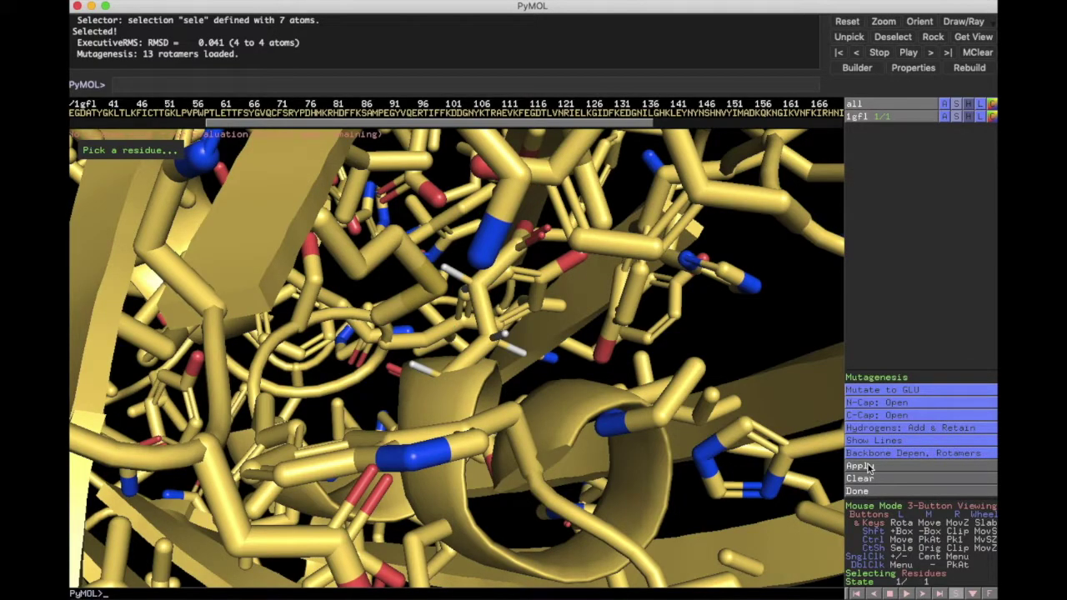
pyautogui.click(858, 491)
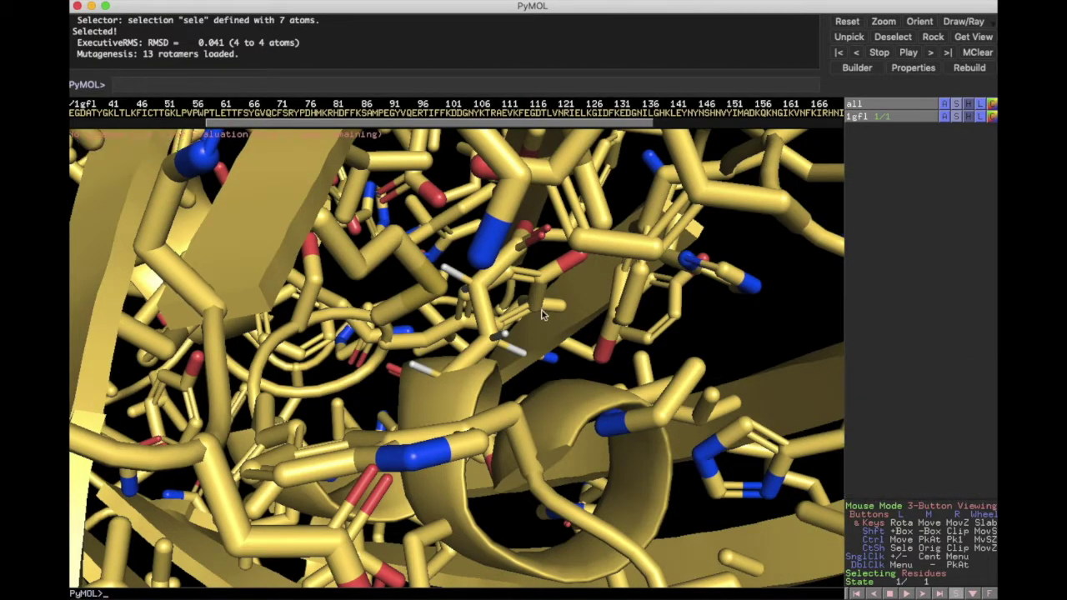
# Color the mutated glutamate 61 hotpink and clear its selection.
pyautogui.moveTo(524, 293); pyautogui.dragTo(470, 329)
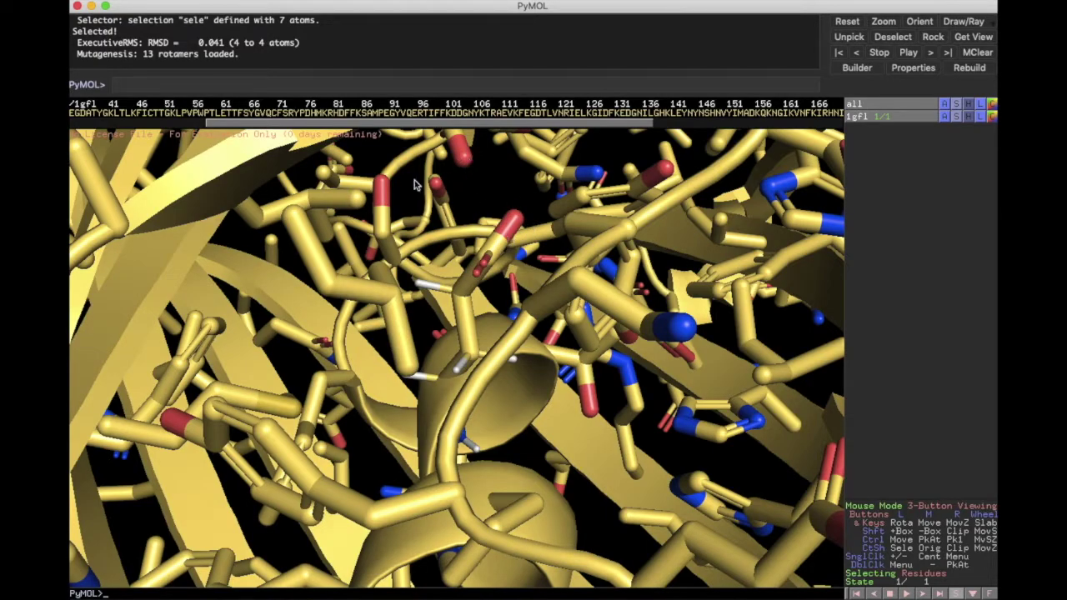
pyautogui.moveTo(445, 287); pyautogui.dragTo(450, 342)
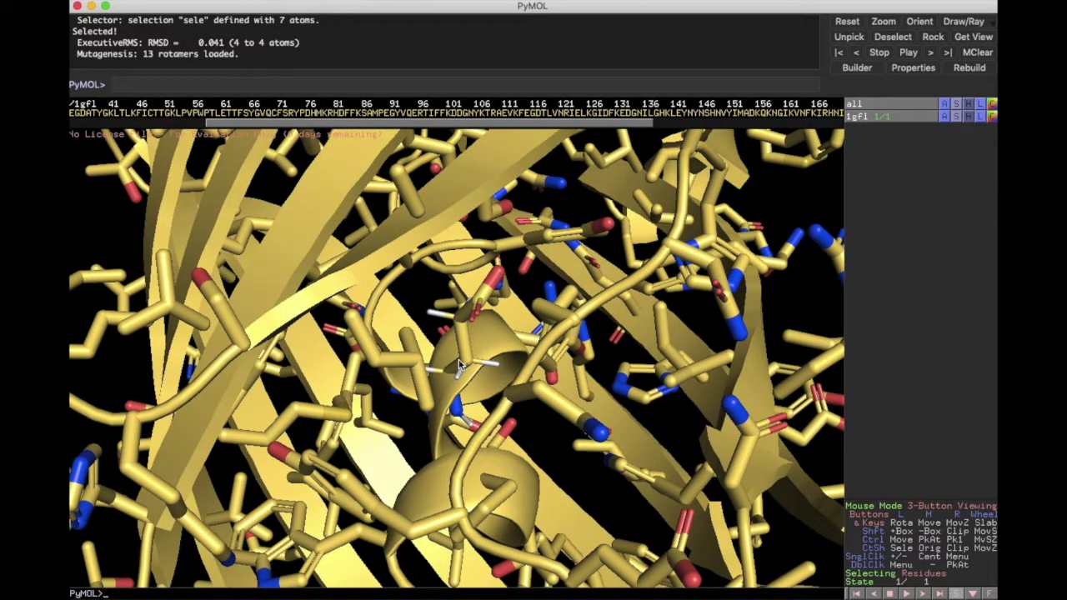
pyautogui.click(458, 364)
pyautogui.click(992, 129)
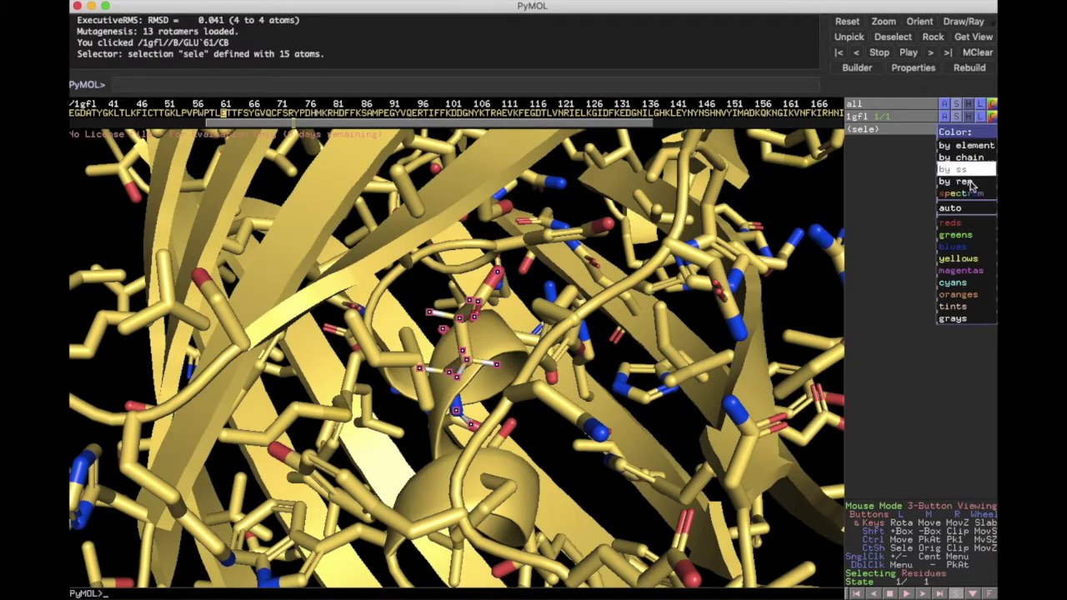
pyautogui.moveTo(956, 298)
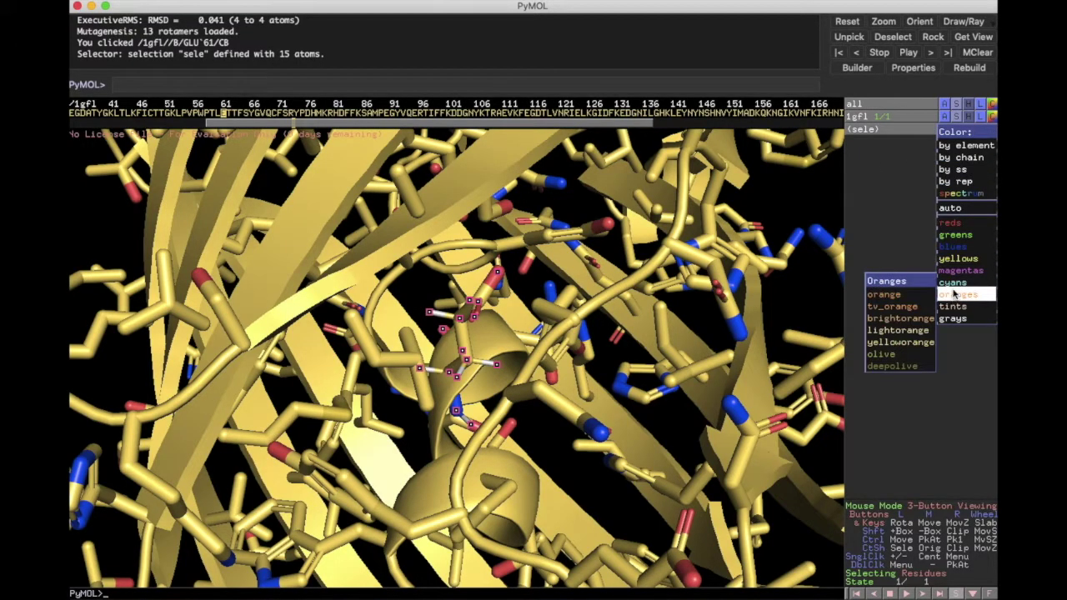
pyautogui.moveTo(959, 270)
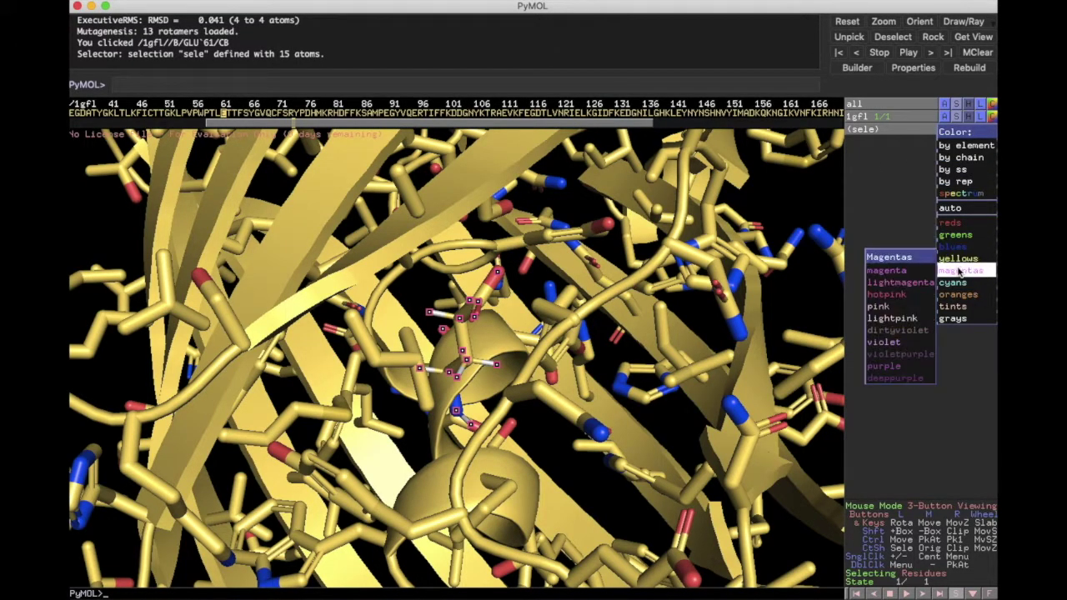
pyautogui.click(905, 296)
pyautogui.moveTo(634, 334); pyautogui.dragTo(450, 380)
pyautogui.click(479, 352)
# Start the Sculpting wizard with a 6.0 Å radius and 6.0 Å cushion, centered on the CB atom of glutamate 61 in chain B.
pyautogui.click(393, 5)
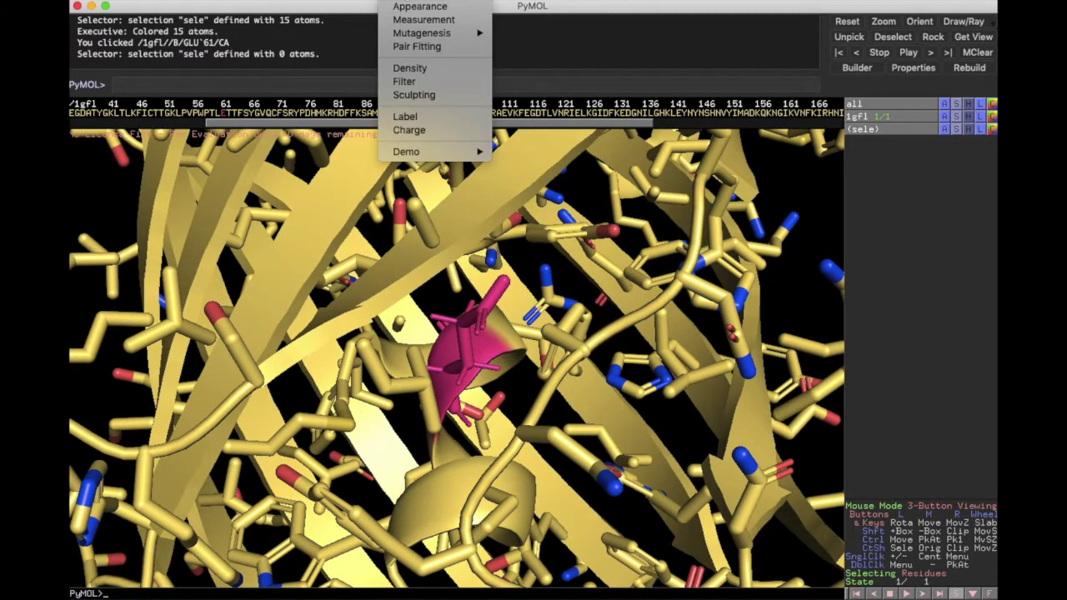
pyautogui.click(415, 97)
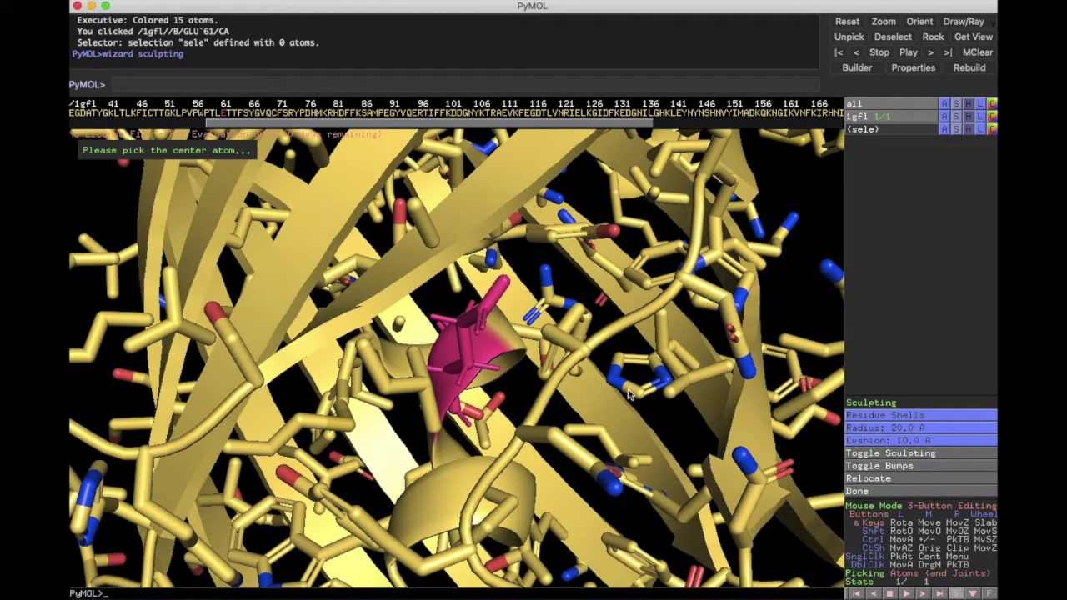
pyautogui.click(914, 429)
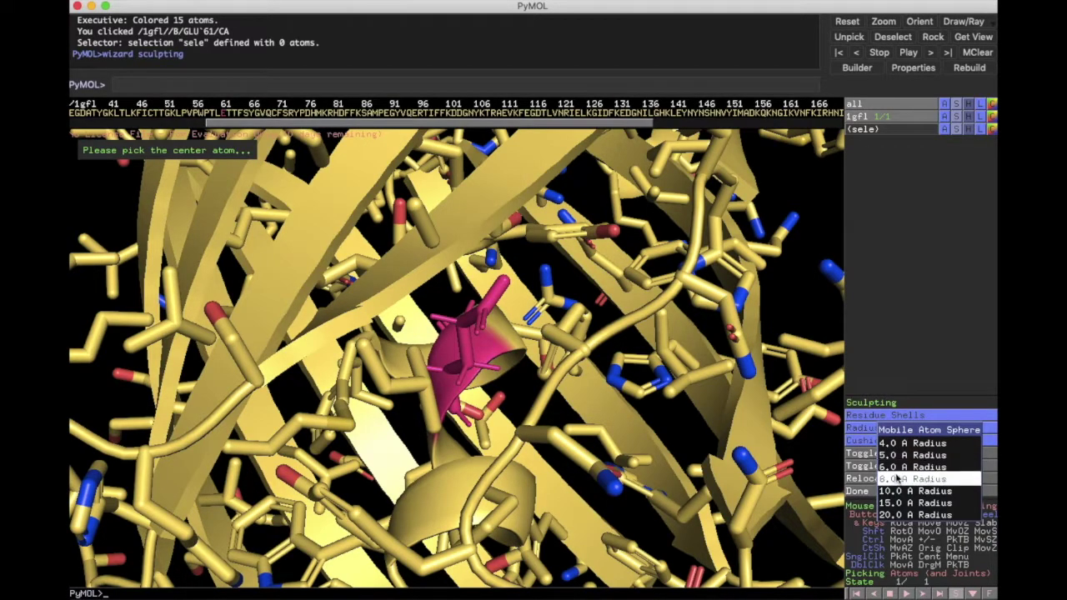
pyautogui.click(899, 468)
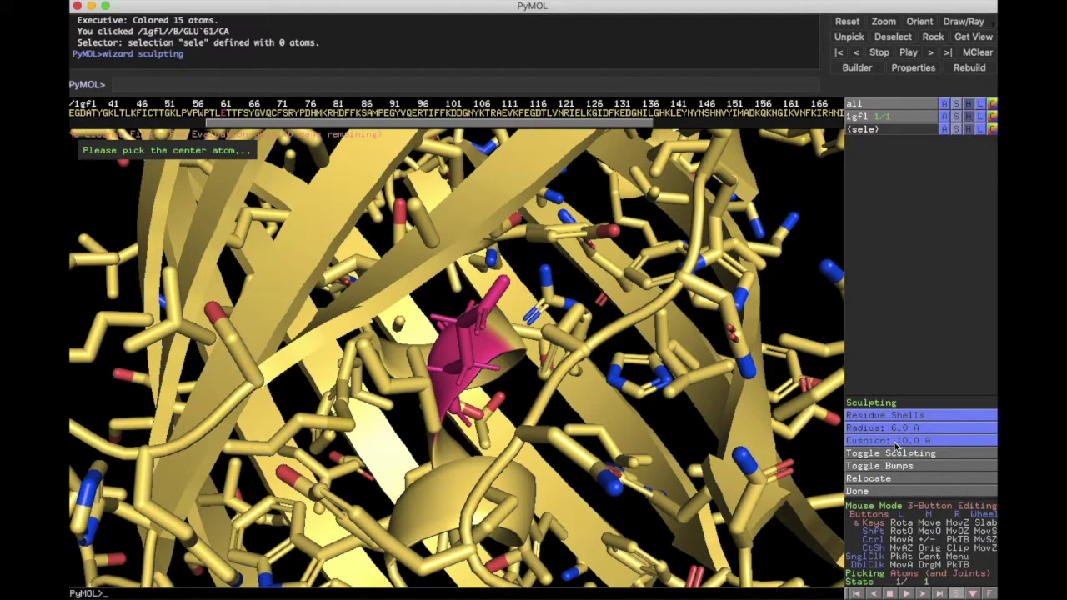
pyautogui.click(893, 440)
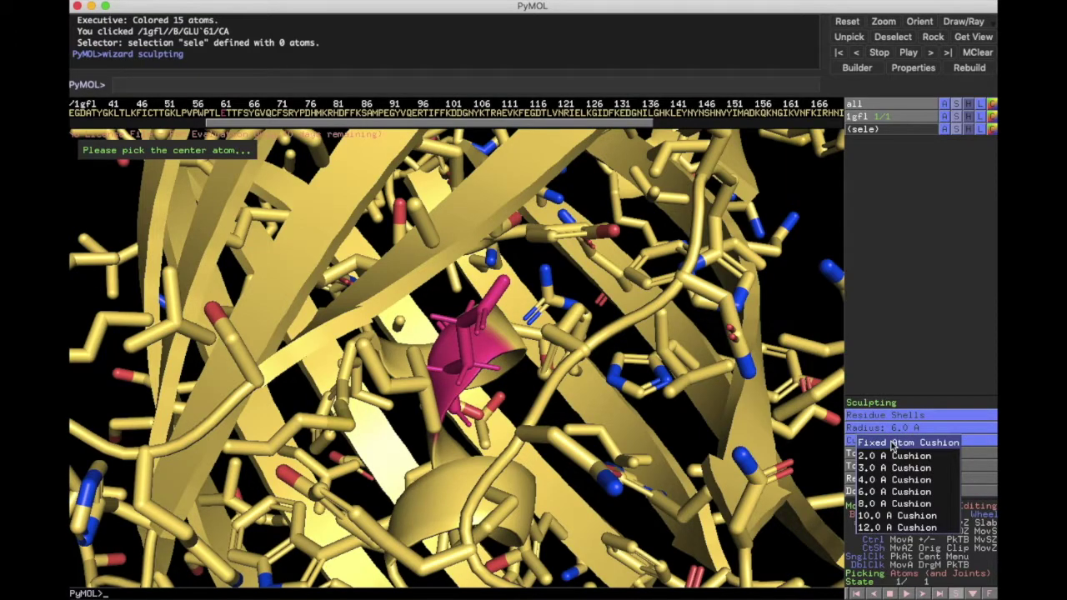
pyautogui.click(889, 492)
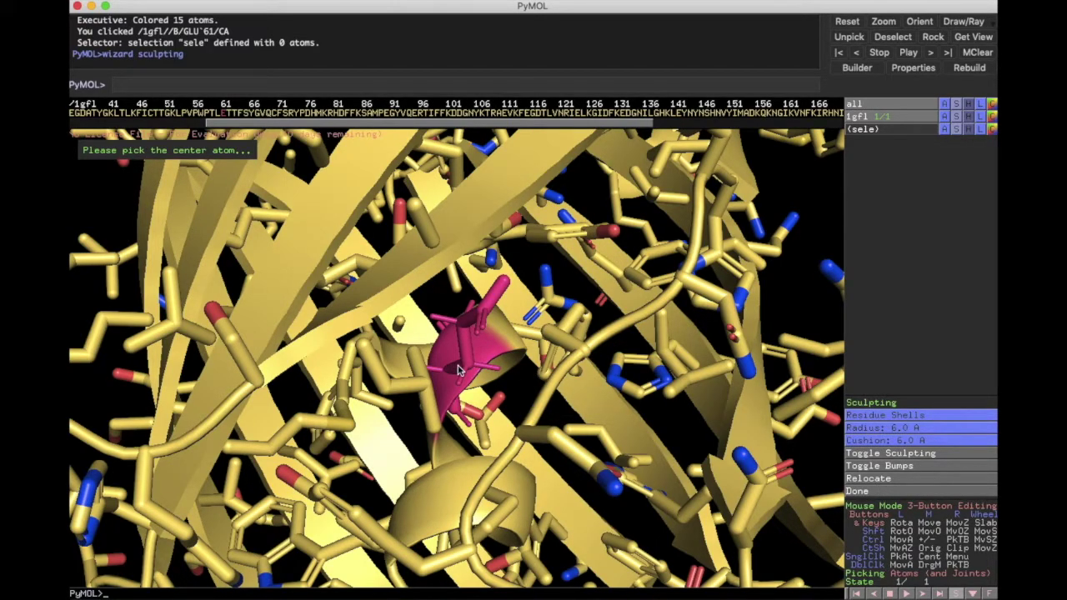
pyautogui.scroll(5, 457, 370)
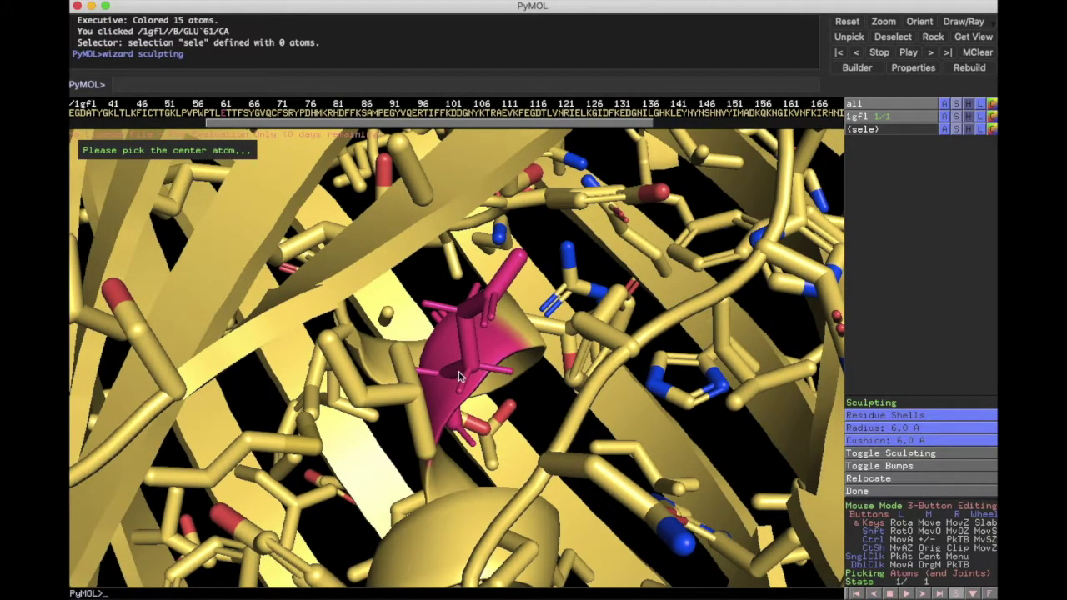
pyautogui.click(458, 375)
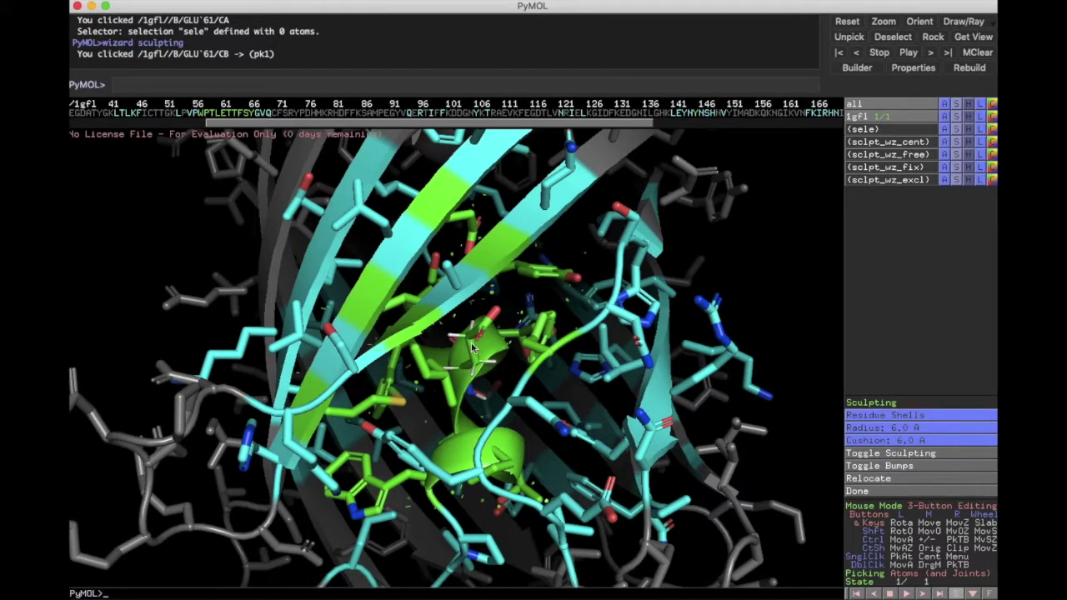
# Enlarge the sculpting region around glutamate 61 to a 10.0 Å radius with a 10.0 Å cushion.
pyautogui.click(876, 432)
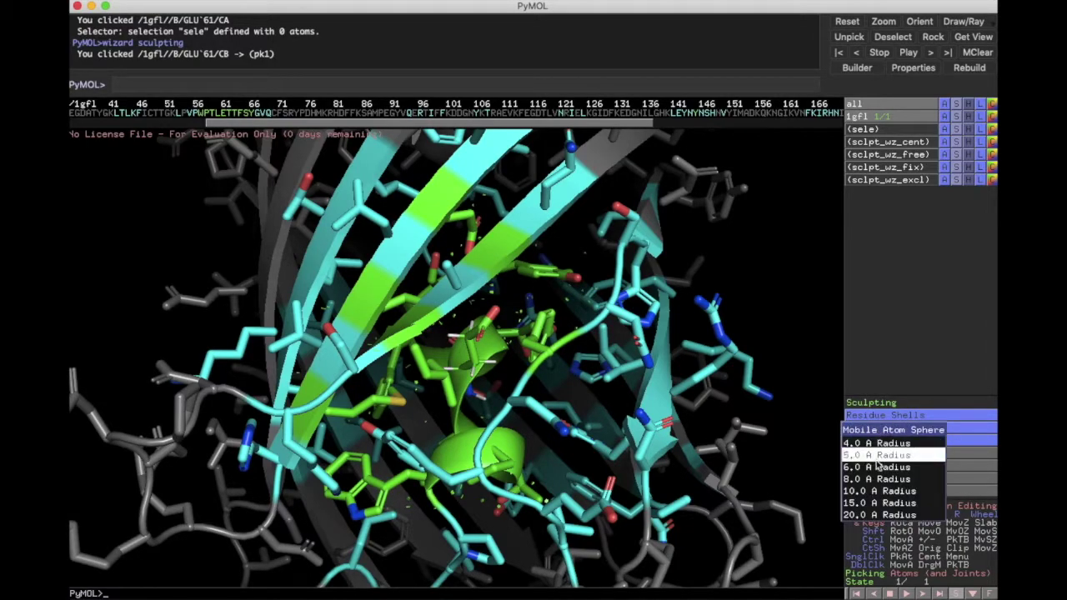
pyautogui.click(876, 493)
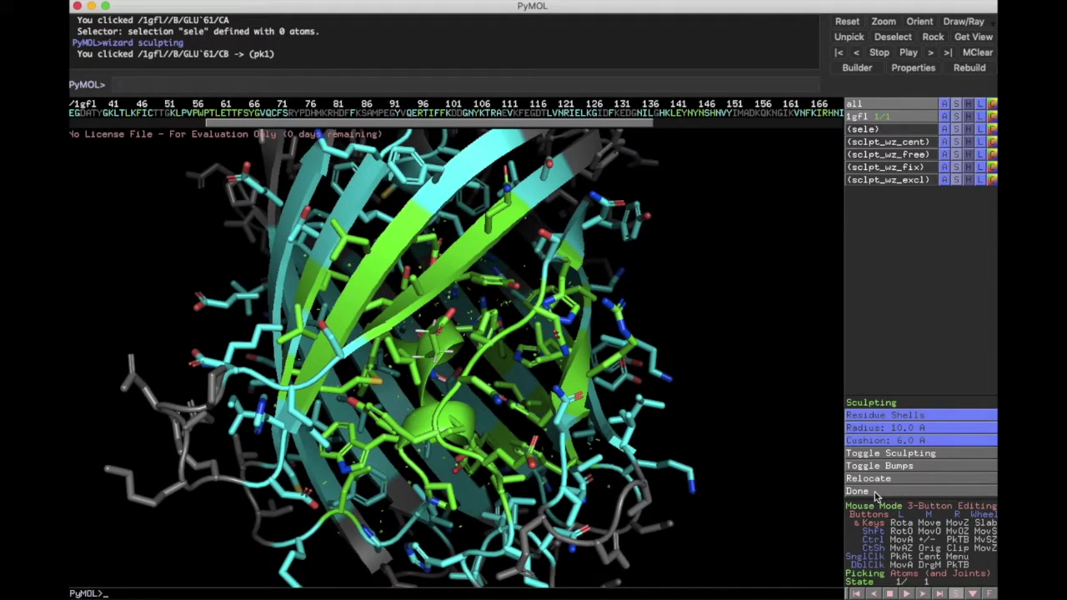
pyautogui.click(873, 441)
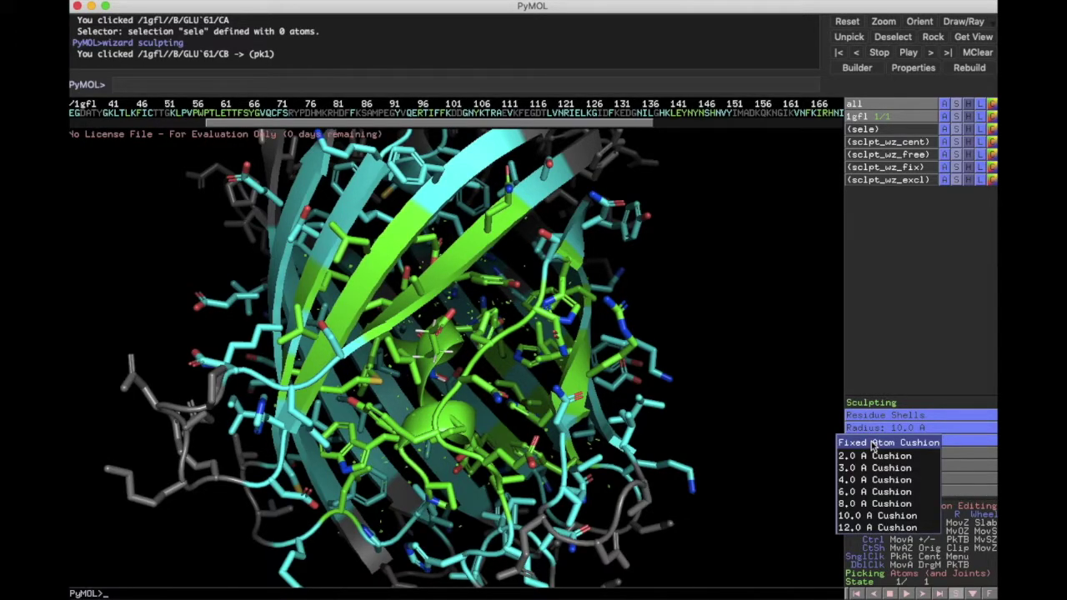
pyautogui.click(863, 517)
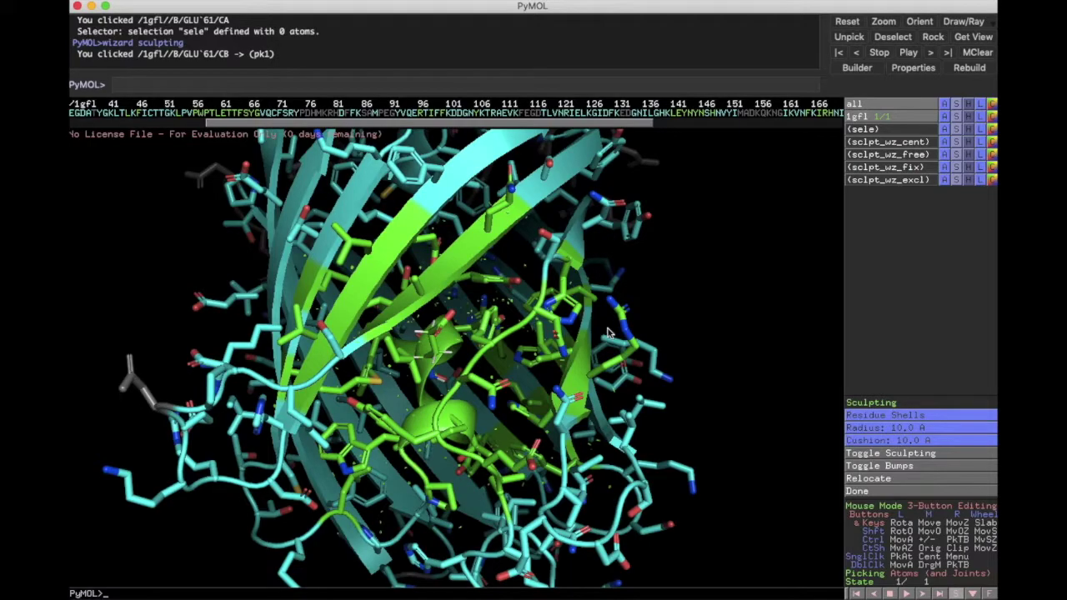
# Examine the mobile and fixed residue shells of the barrel around glutamate 61 during sculpting.
pyautogui.scroll(5, 489, 383)
pyautogui.scroll(2, 489, 384)
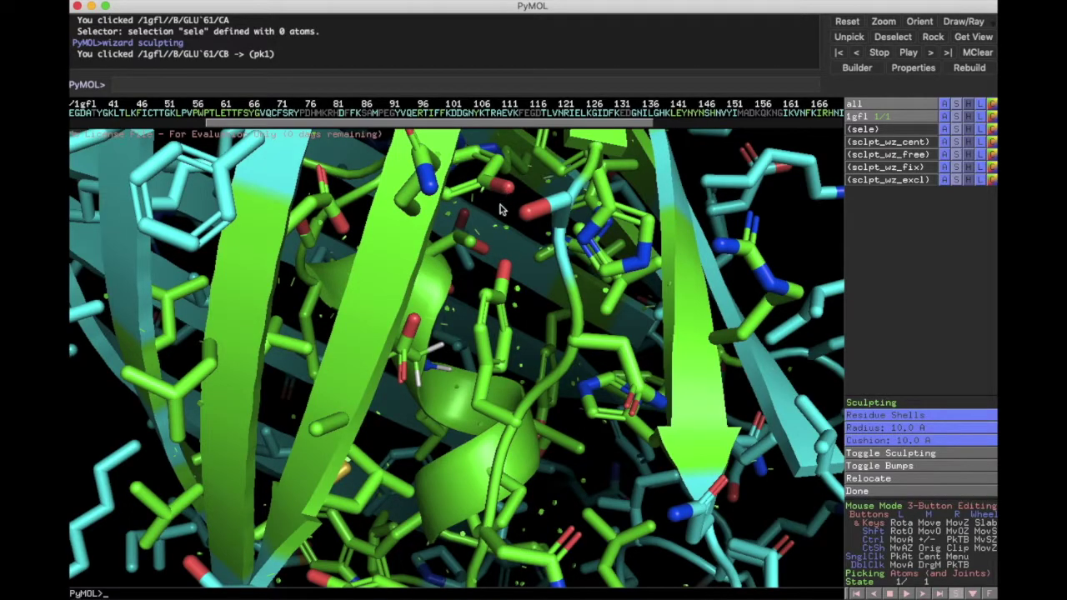
pyautogui.moveTo(466, 240); pyautogui.dragTo(526, 230)
pyautogui.moveTo(521, 336); pyautogui.dragTo(485, 332)
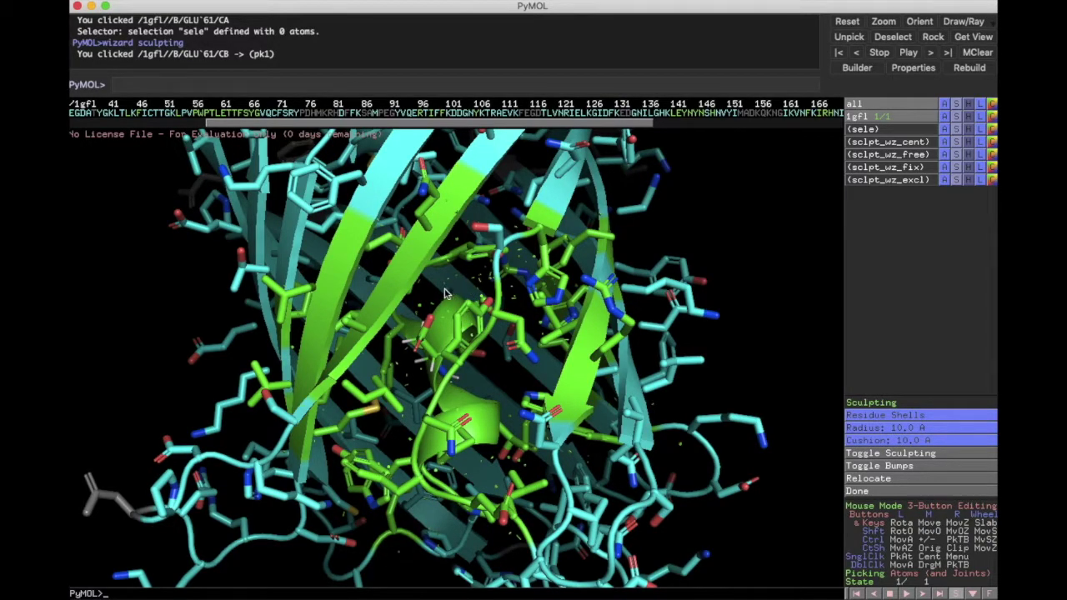
pyautogui.moveTo(444, 294); pyautogui.dragTo(380, 340)
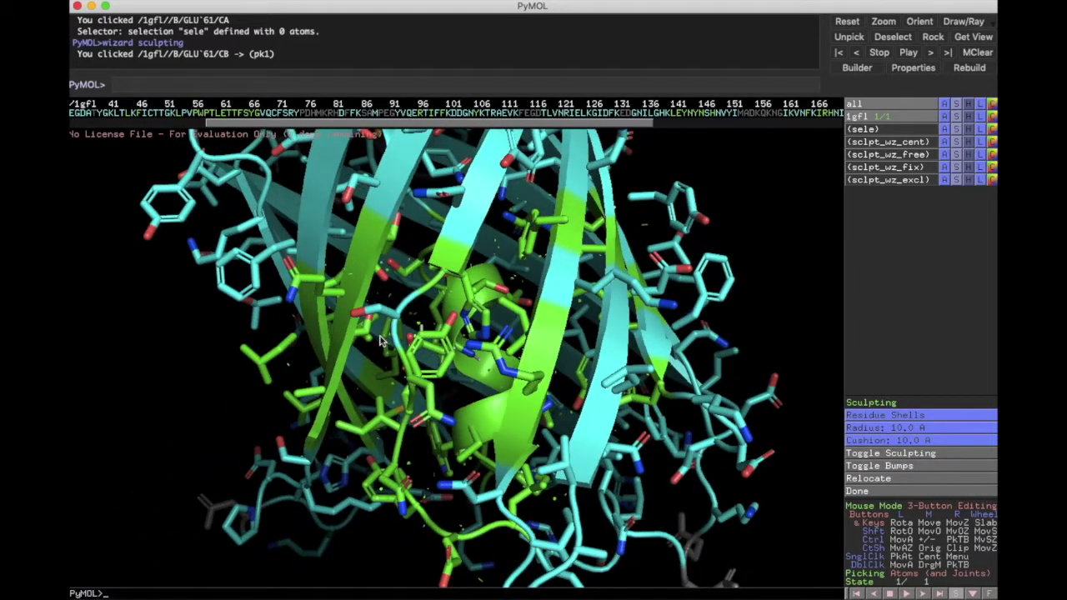
pyautogui.moveTo(435, 348); pyautogui.dragTo(518, 341)
pyautogui.scroll(-4, 518, 342)
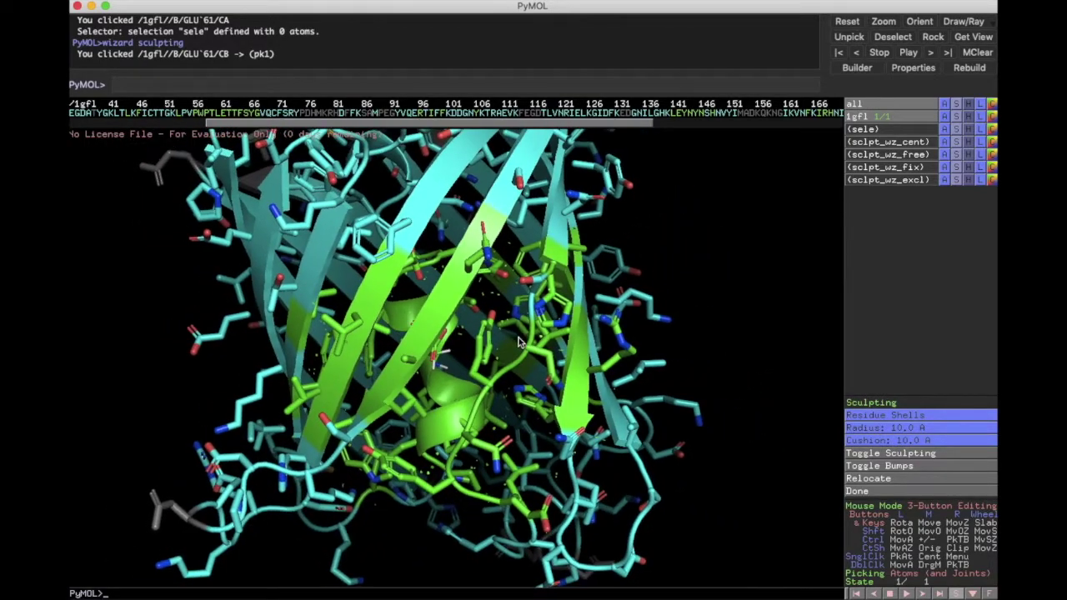
pyautogui.scroll(10, 518, 342)
pyautogui.scroll(5, 518, 338)
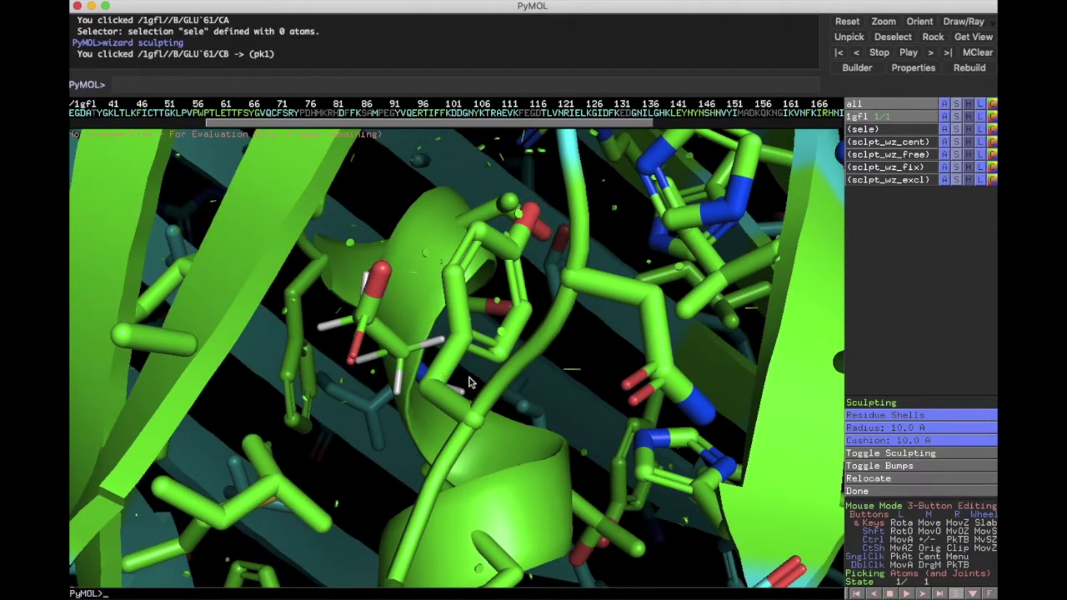
# Examine the glutamate 61 side chain and its neighboring residues from several angles for remaining clashes.
pyautogui.moveTo(390, 316); pyautogui.dragTo(512, 231)
pyautogui.moveTo(517, 285); pyautogui.dragTo(461, 315)
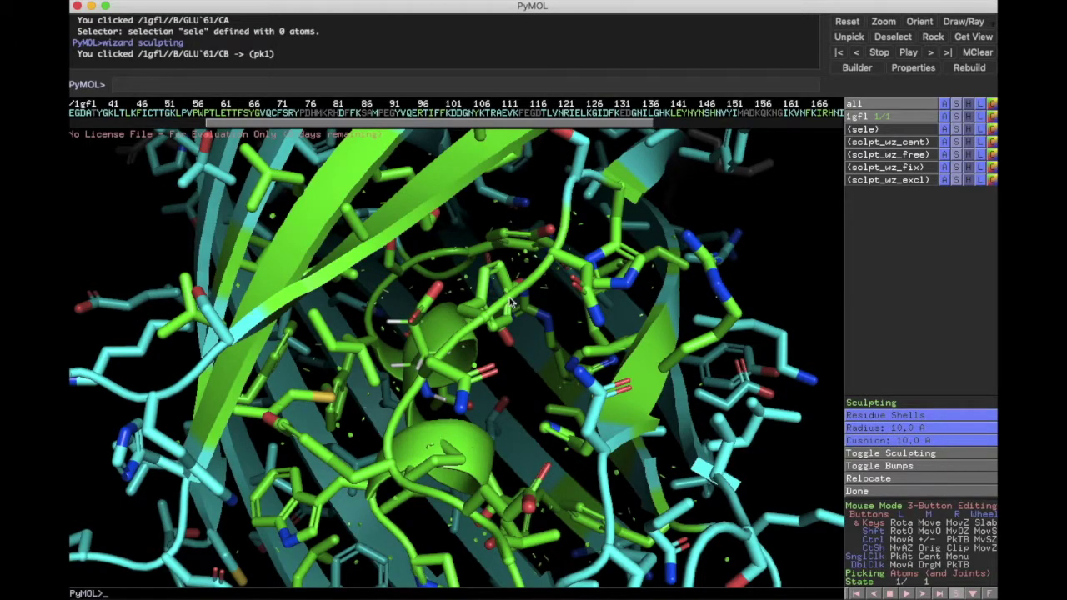
pyautogui.moveTo(452, 296); pyautogui.dragTo(440, 345, button='right')
pyautogui.moveTo(433, 253); pyautogui.dragTo(385, 261)
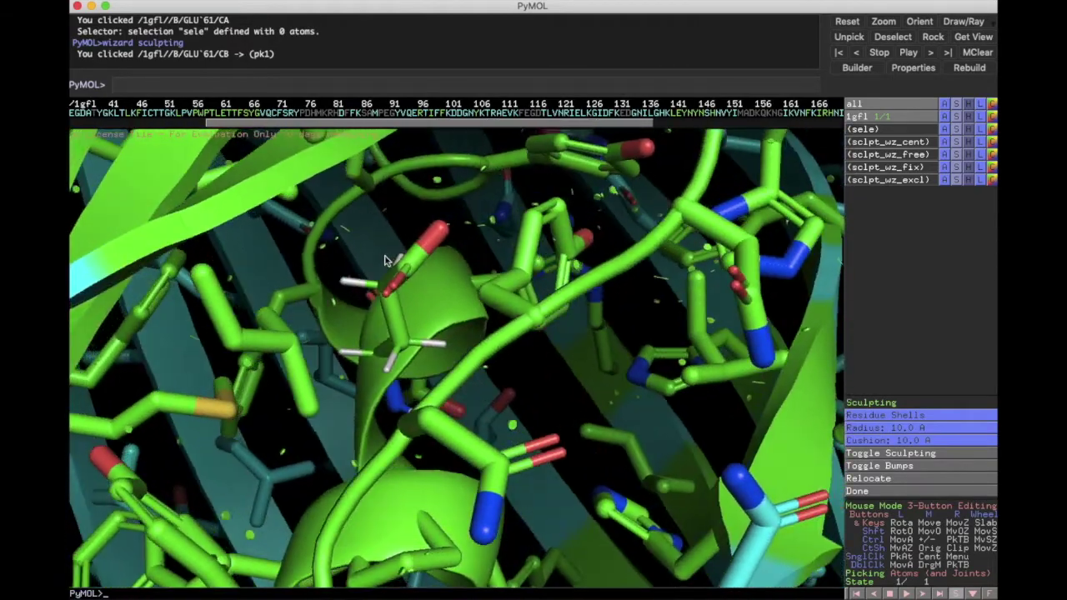
pyautogui.moveTo(469, 256); pyautogui.dragTo(443, 255)
pyautogui.moveTo(438, 287); pyautogui.dragTo(463, 288, button='right')
pyautogui.moveTo(463, 288); pyautogui.dragTo(486, 263)
pyautogui.moveTo(486, 263); pyautogui.dragTo(439, 226, button='right')
pyautogui.moveTo(423, 180); pyautogui.dragTo(457, 205)
pyautogui.moveTo(402, 279); pyautogui.dragTo(426, 276)
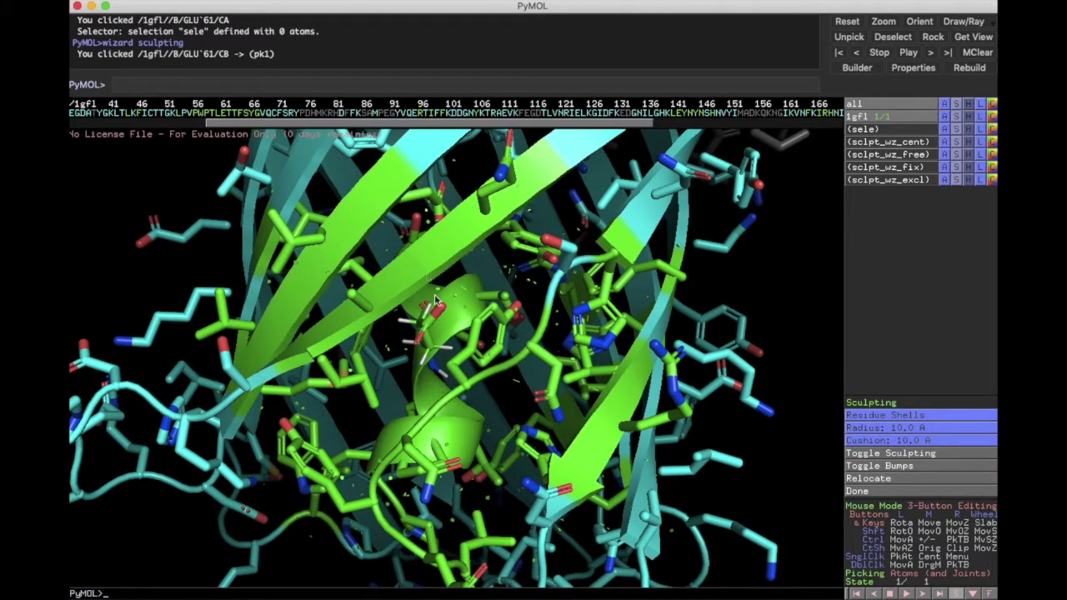
pyautogui.scroll(5, 441, 341)
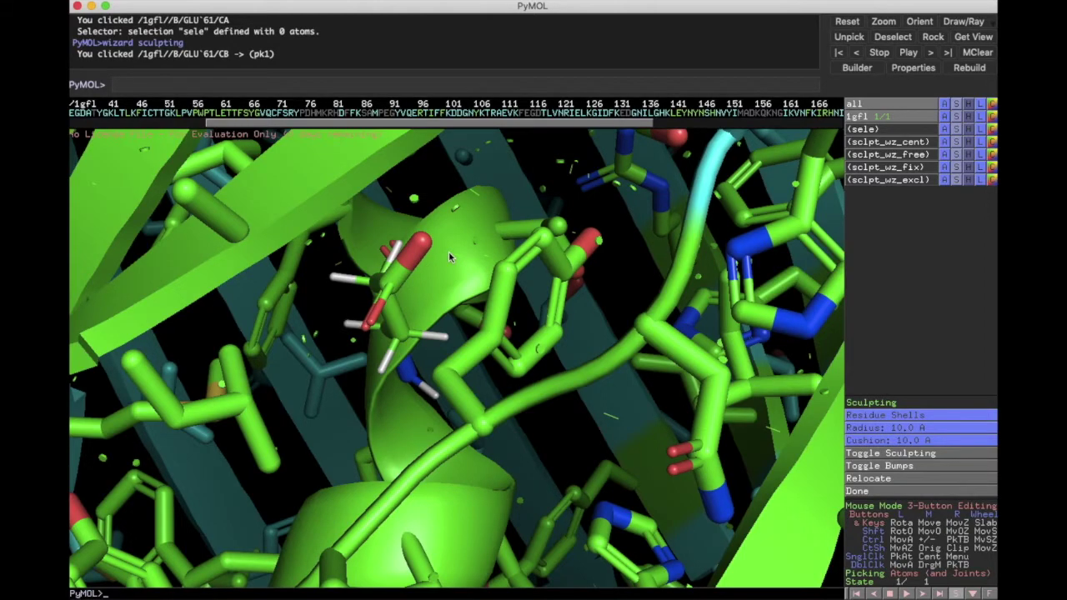
pyautogui.scroll(-3, 450, 257)
pyautogui.scroll(-4, 457, 293)
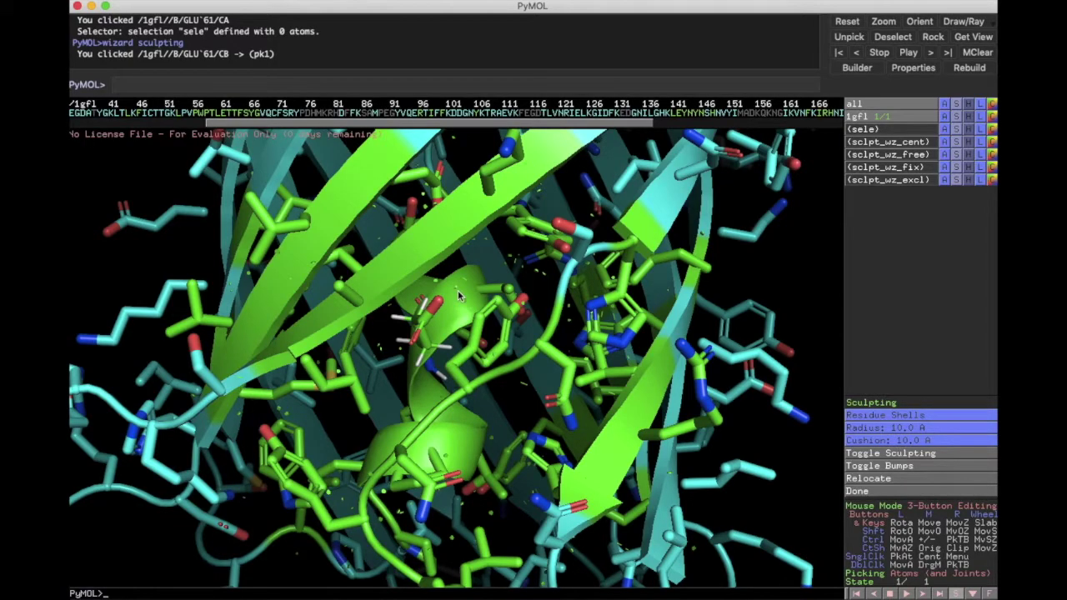
pyautogui.scroll(-5, 458, 290)
pyautogui.scroll(4, 457, 290)
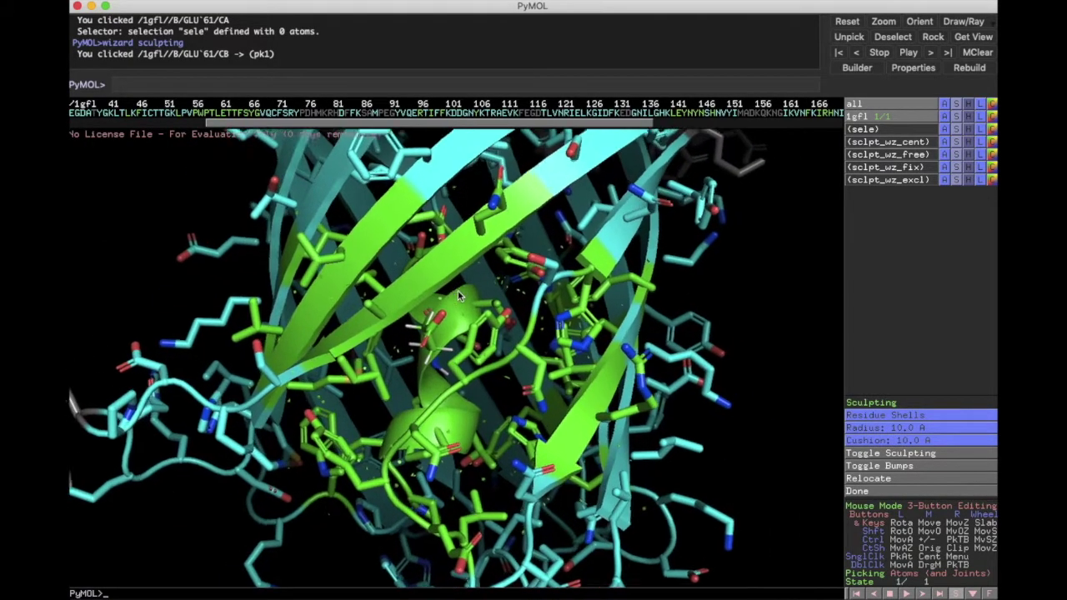
pyautogui.scroll(5, 457, 290)
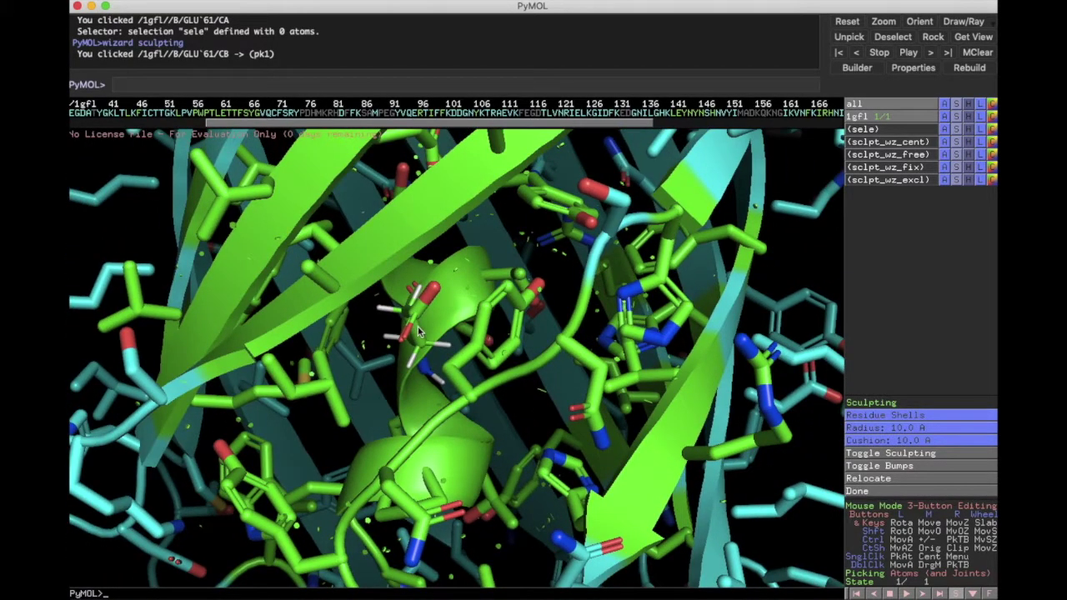
# Close the Sculpting wizard and color glutamate 61 of chain B hotpink again.
pyautogui.click(419, 330)
pyautogui.click(876, 492)
pyautogui.click(420, 329)
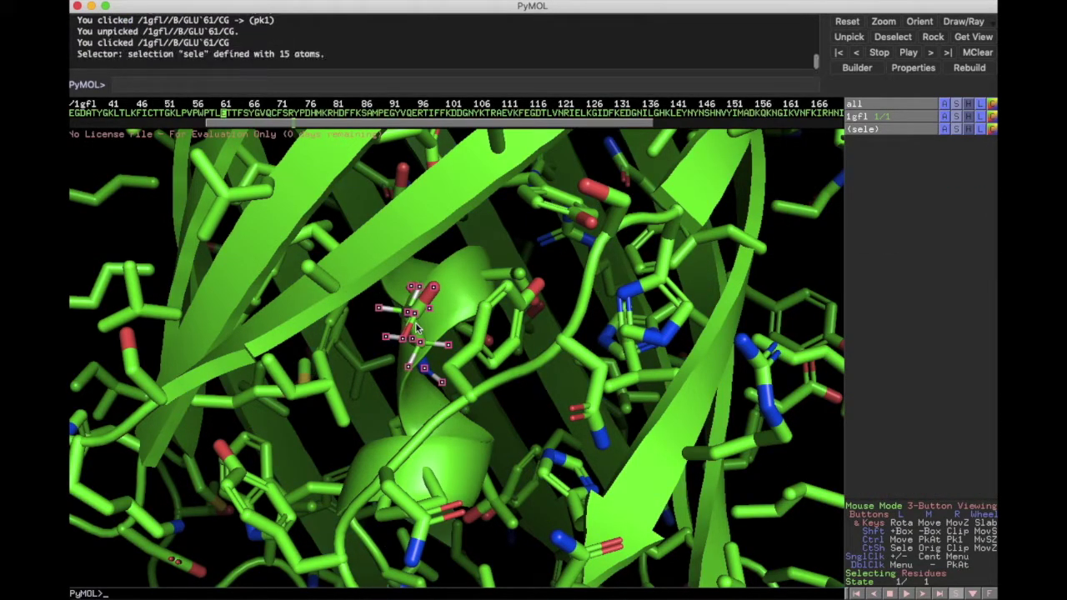
pyautogui.click(992, 131)
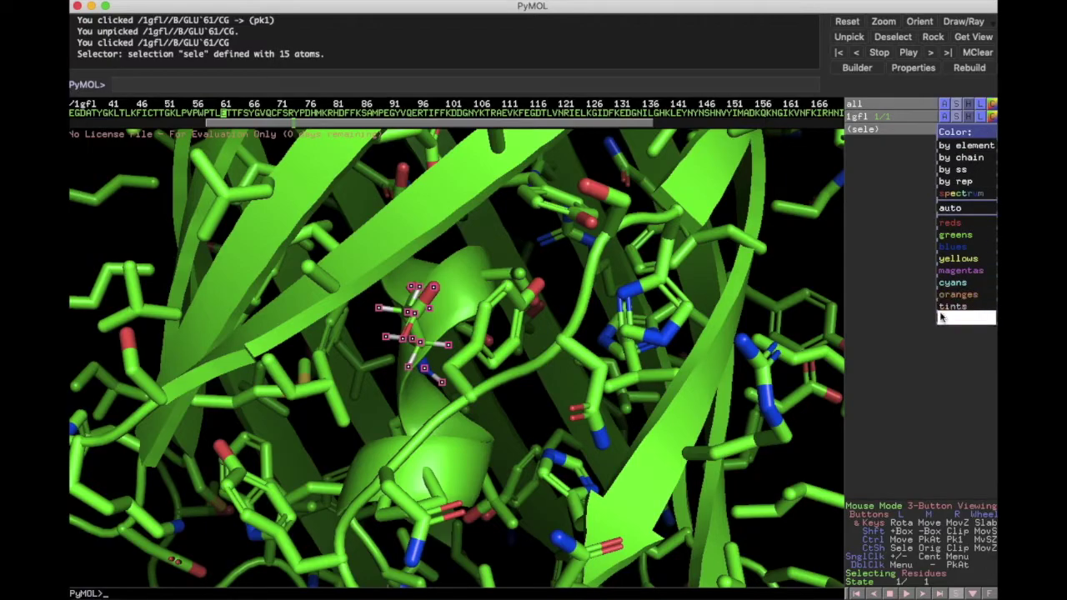
pyautogui.moveTo(950, 271)
pyautogui.click(899, 275)
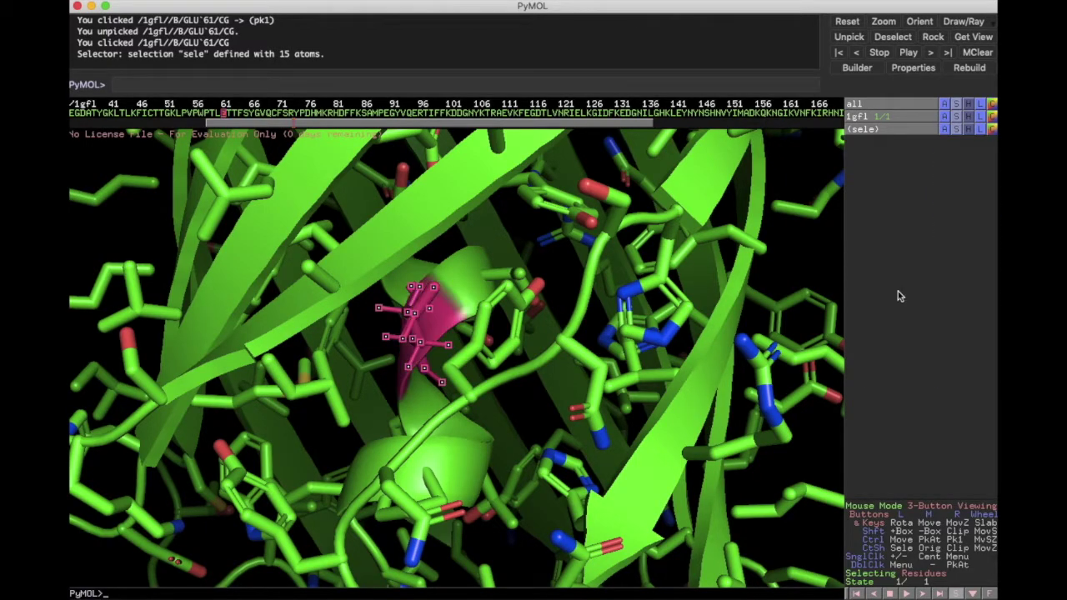
# Clear the residue selection and inspect how the hotpink glutamate 61 sits among the sculpted residues inside the barrel.
pyautogui.scroll(-5, 534, 358)
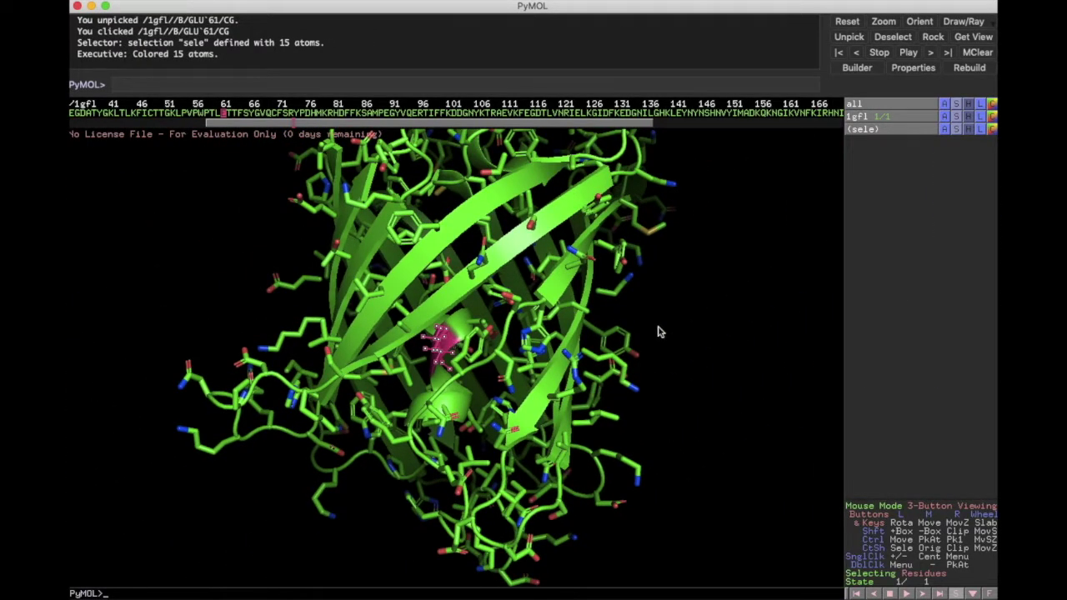
pyautogui.moveTo(670, 350); pyautogui.dragTo(648, 335)
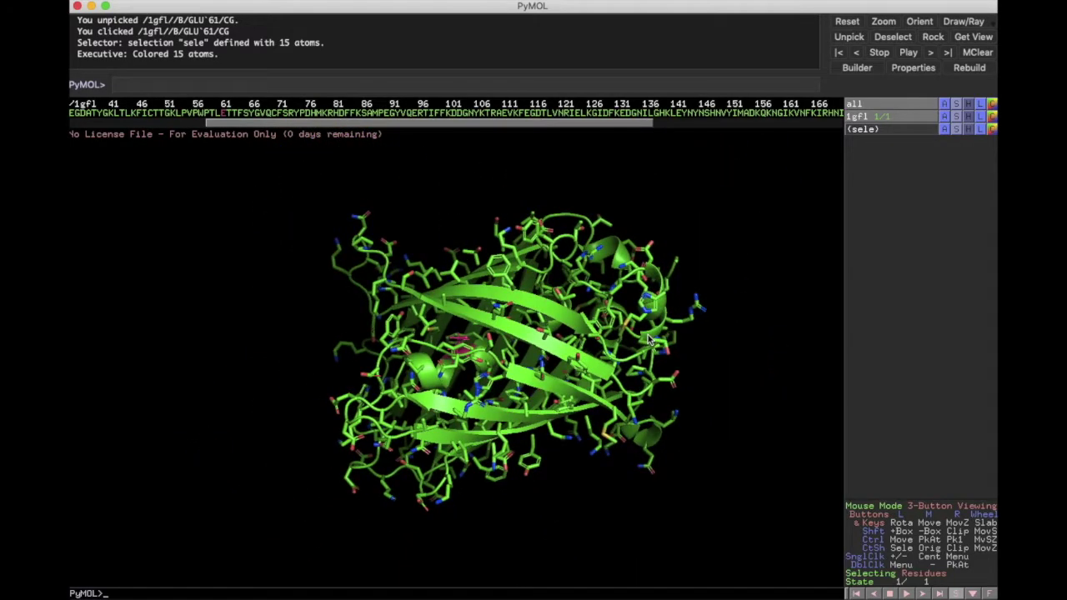
pyautogui.scroll(5, 492, 340)
pyautogui.scroll(8, 491, 337)
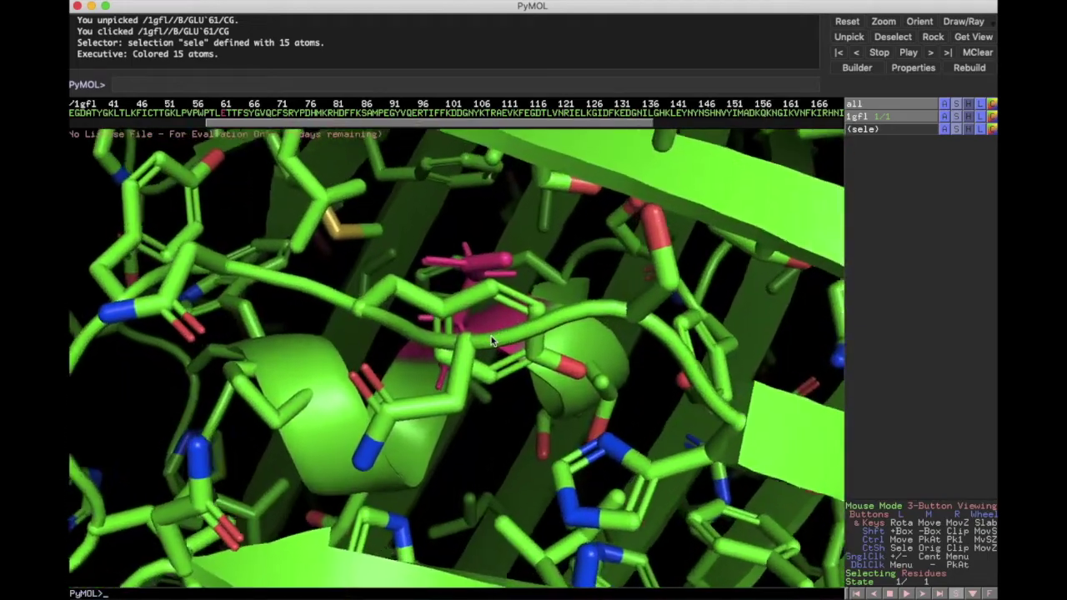
pyautogui.moveTo(489, 313)
pyautogui.mouseDown()
pyautogui.moveTo(492, 367)
pyautogui.moveTo(502, 337)
pyautogui.moveTo(549, 307)
pyautogui.moveTo(502, 325)
pyautogui.mouseUp()
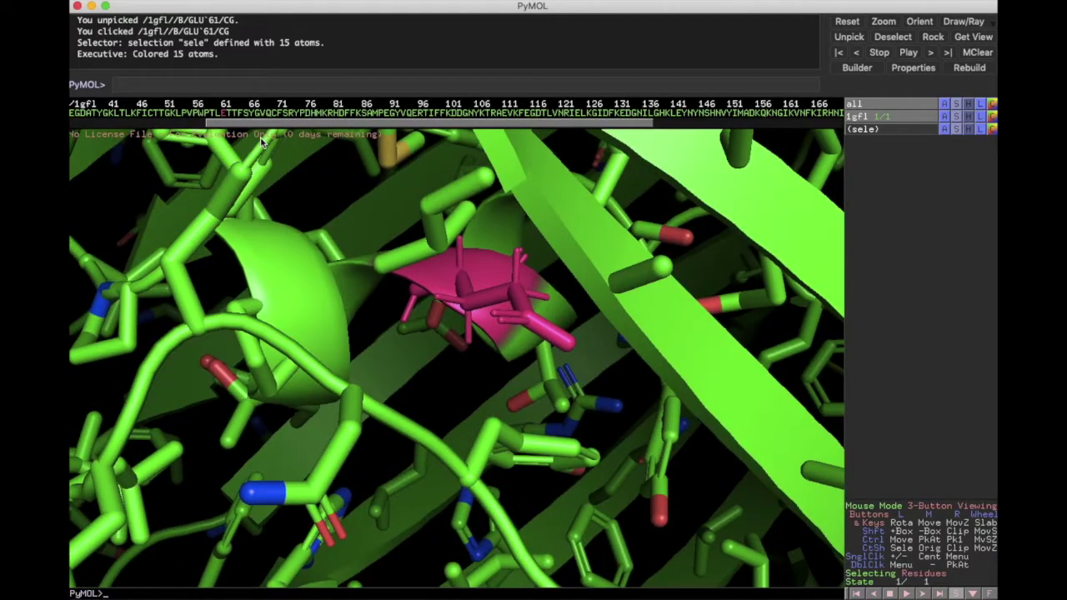
pyautogui.scroll(-5, 486, 298)
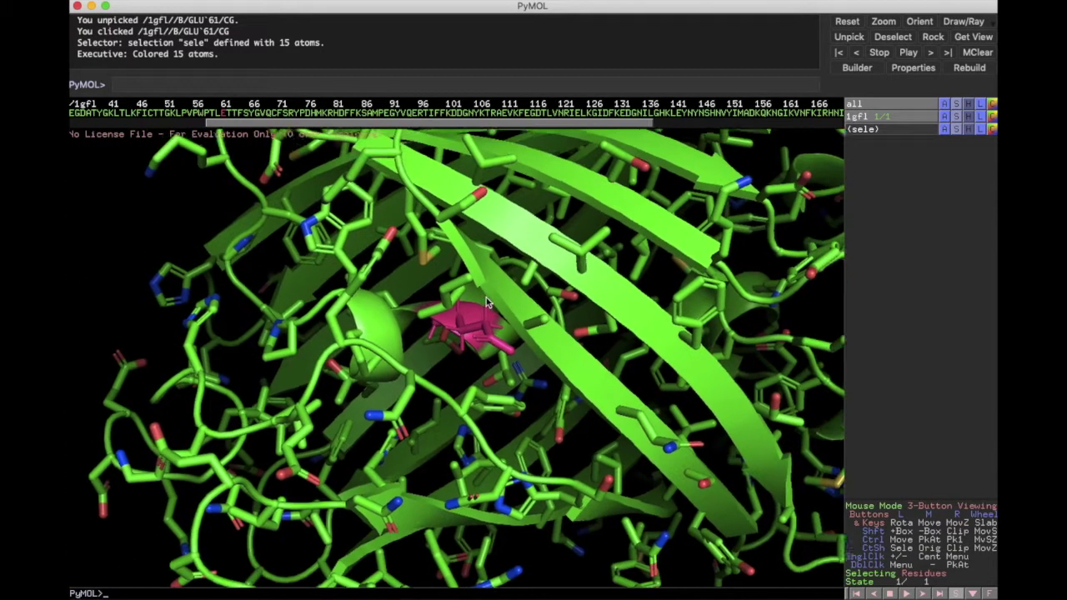
pyautogui.moveTo(486, 298); pyautogui.dragTo(445, 297)
# View the molecule export options for the enabled objects and close them without saving.
pyautogui.click(80, 2)
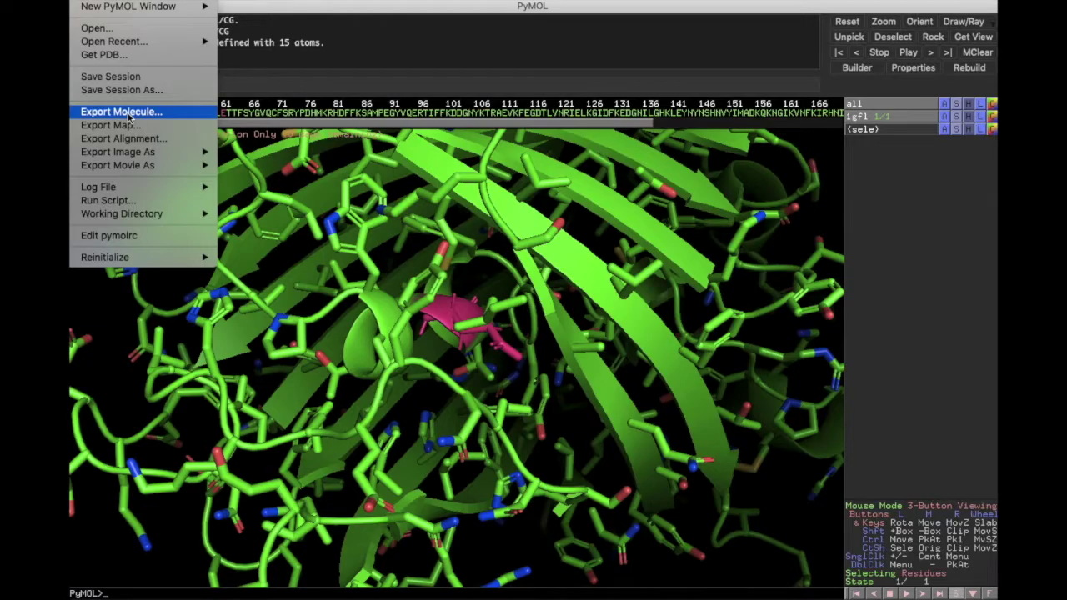
pyautogui.click(129, 114)
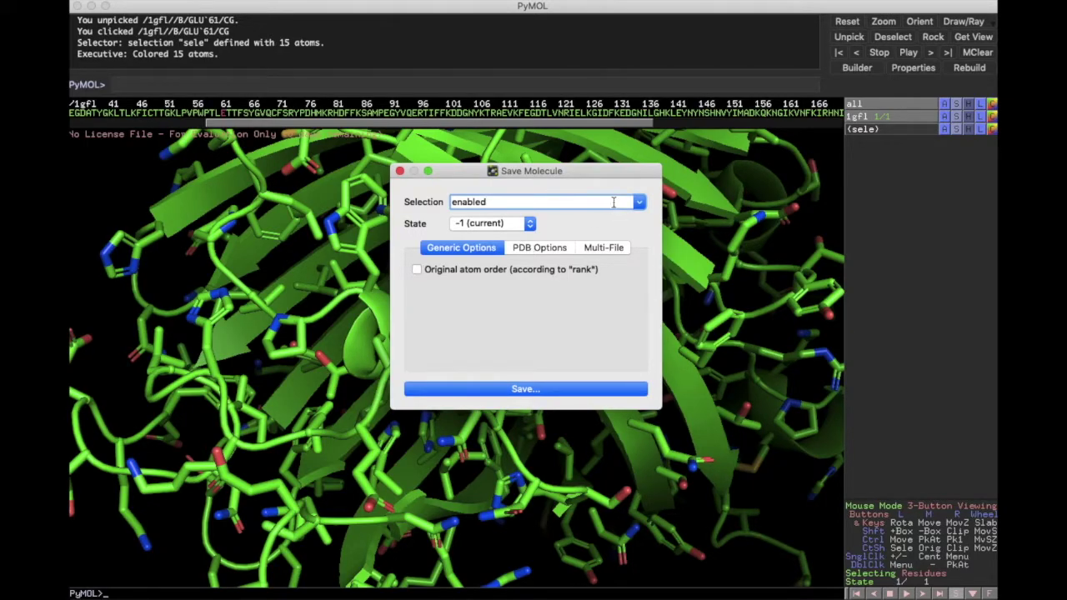
pyautogui.click(400, 170)
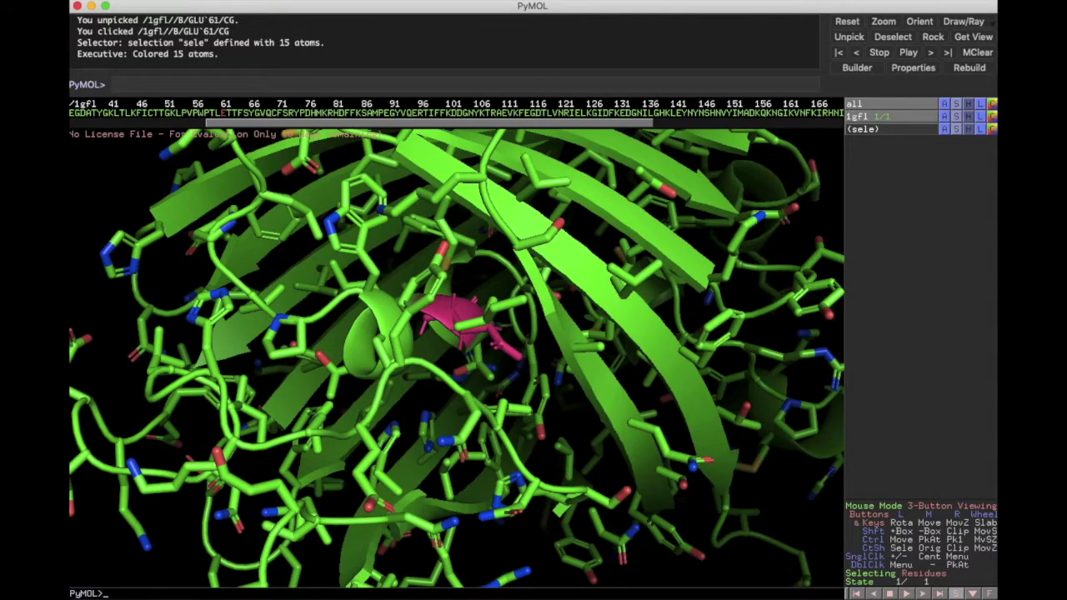
# Start a PNG image export of the current view, set to ray trace with opaque background.
pyautogui.click(92, 0)
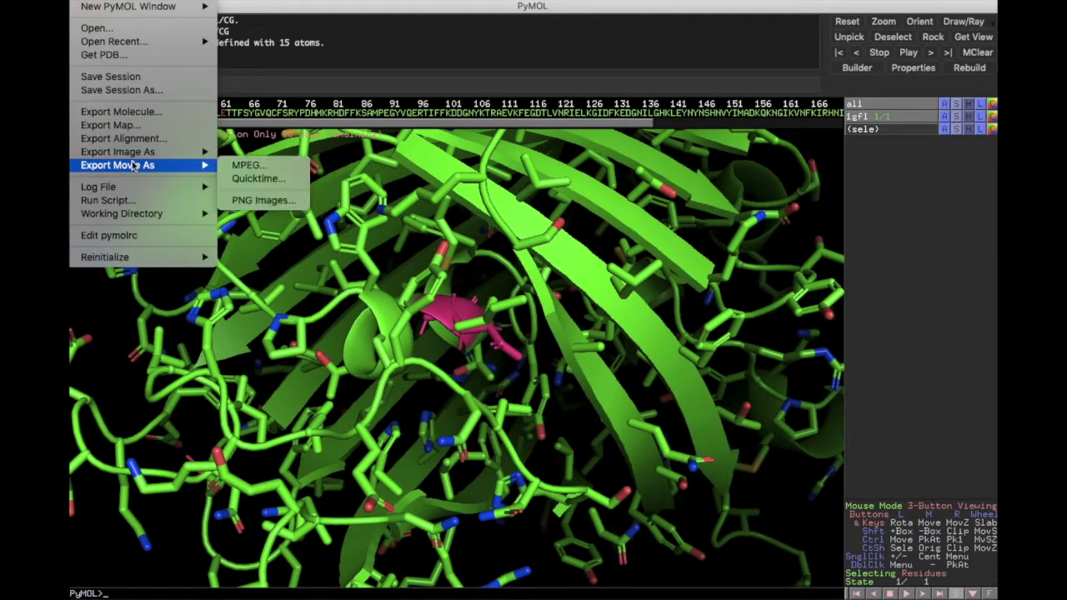
pyautogui.moveTo(150, 152)
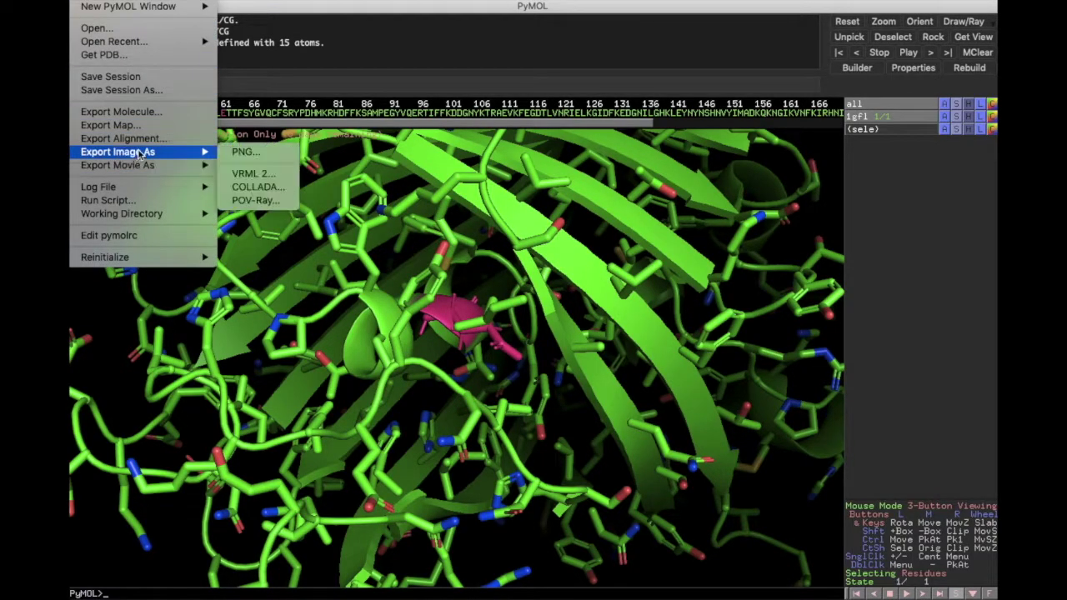
pyautogui.click(260, 152)
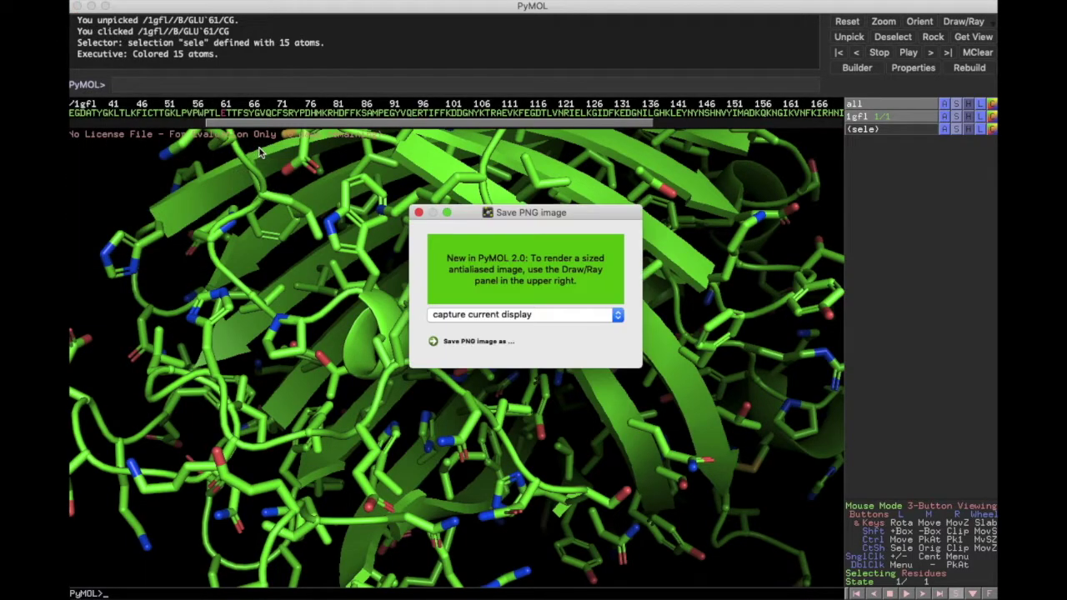
pyautogui.click(481, 315)
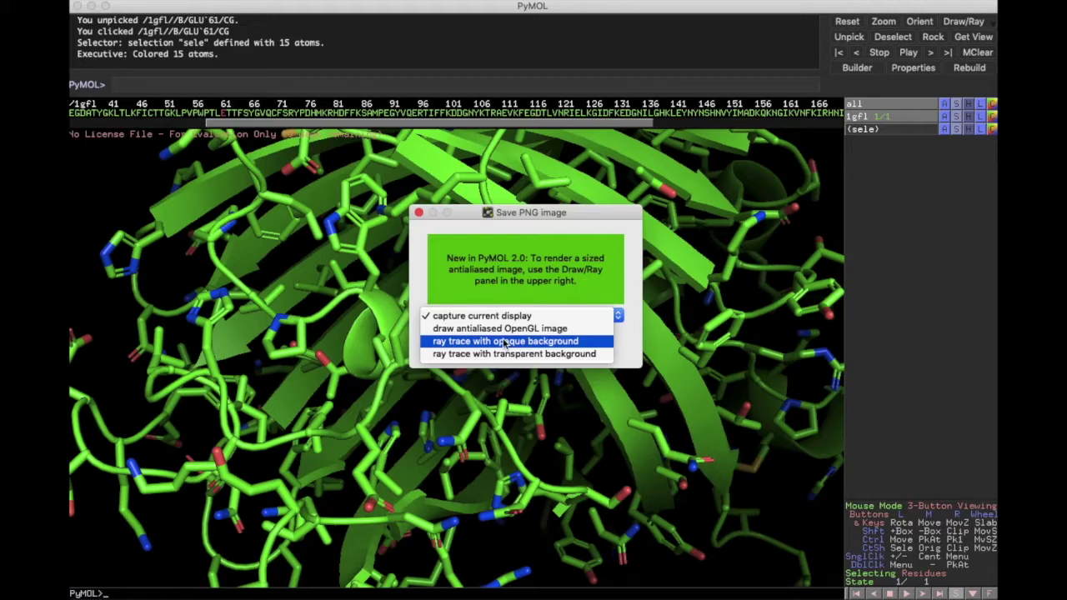
pyautogui.click(505, 343)
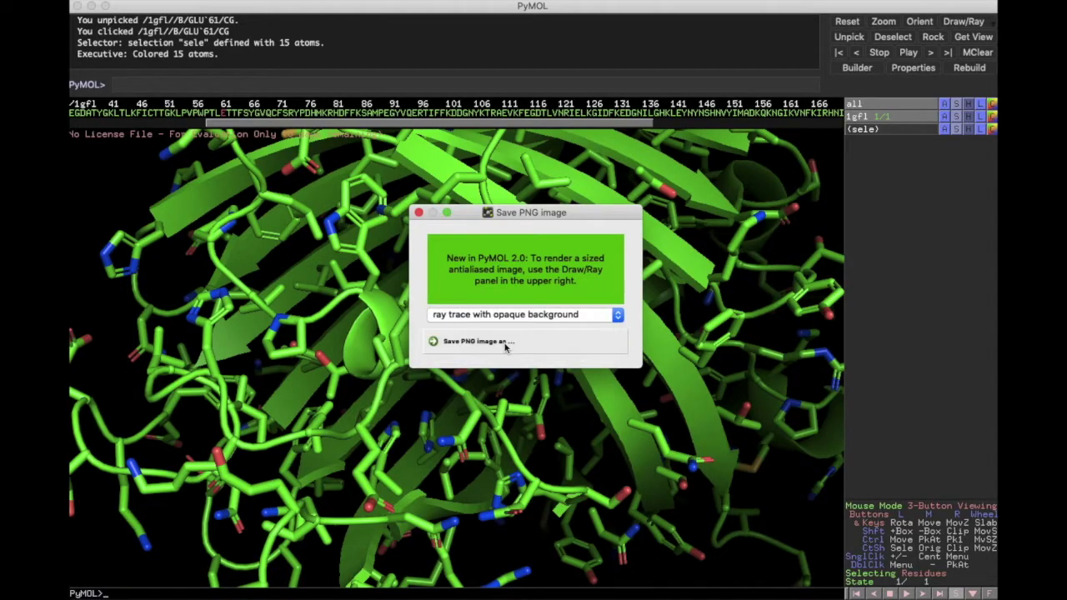
# Save the PNG image as "mutated GFP_ V61E" in the Crystal structures folder.
pyautogui.click(474, 343)
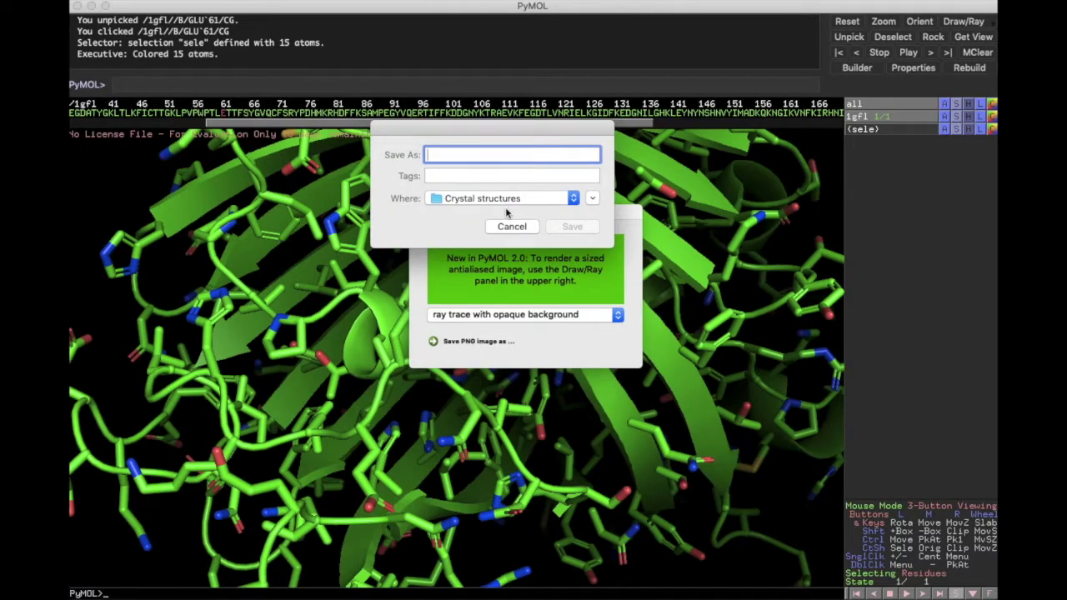
pyautogui.write('muta')
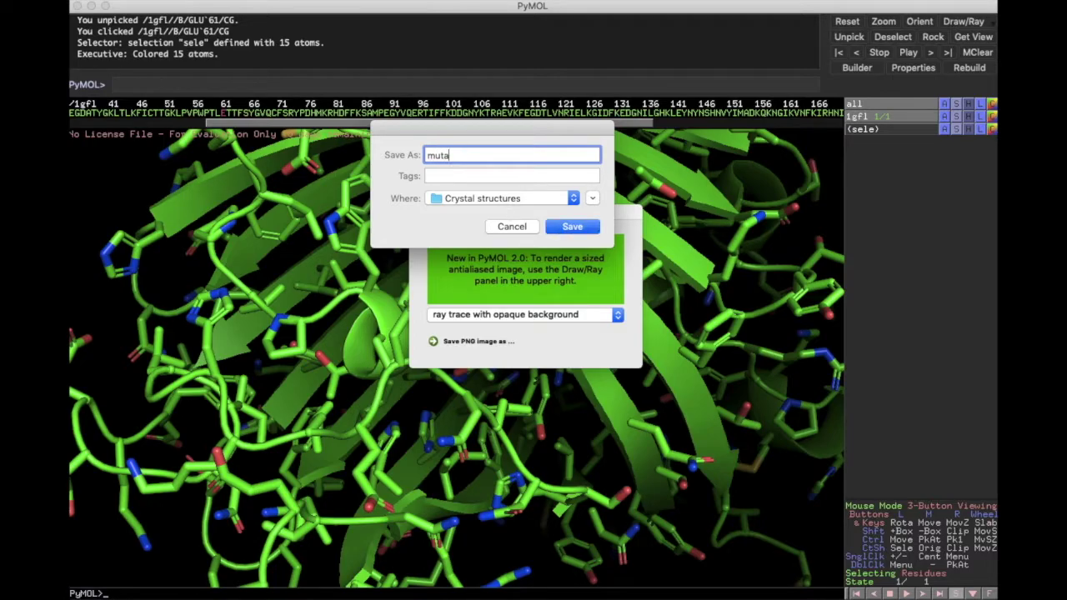
pyautogui.write('ted GFP')
pyautogui.write('_')
pyautogui.write('V')
pyautogui.write('61E')
pyautogui.click(572, 228)
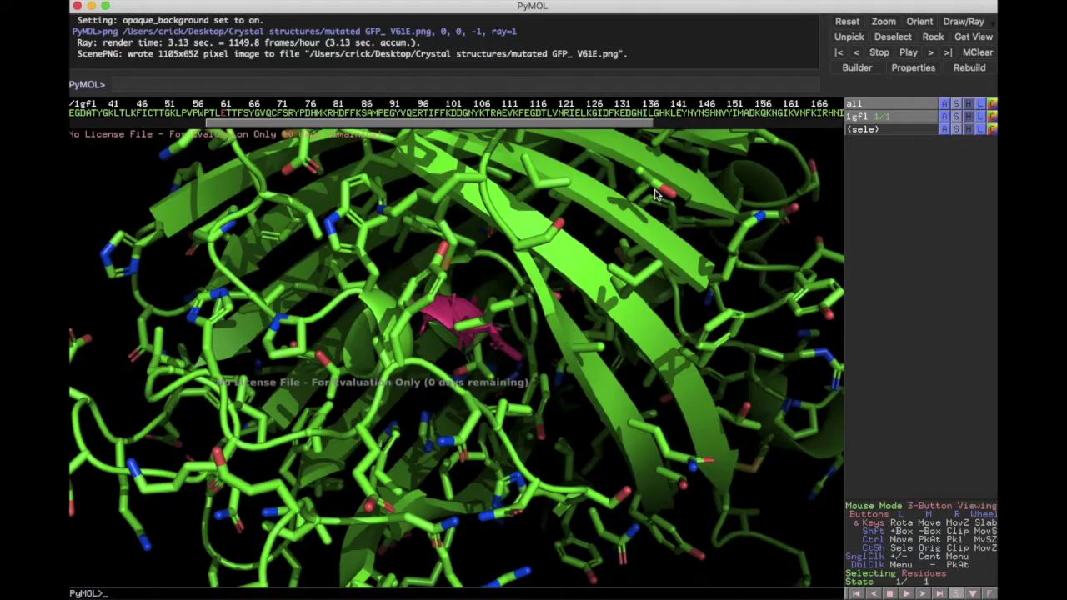
# Examine the hotpink glutamate 61 and its neighboring residues inside the barrel from several angles and distances.
pyautogui.middleClick(480, 342)
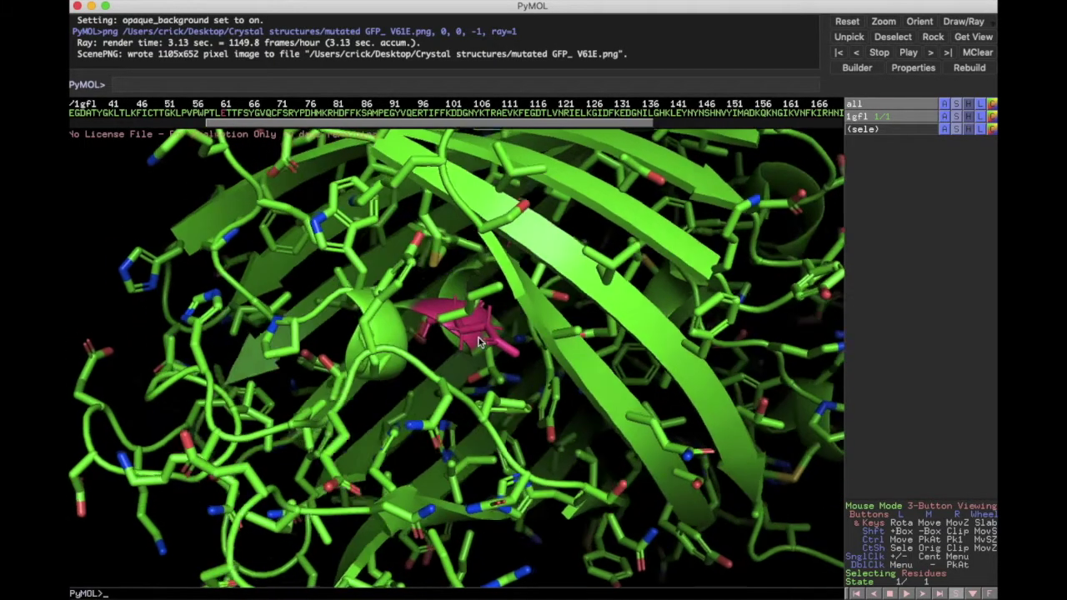
pyautogui.moveTo(477, 335)
pyautogui.mouseDown(button='right')
pyautogui.moveTo(453, 305)
pyautogui.moveTo(461, 331)
pyautogui.mouseUp(button='right')
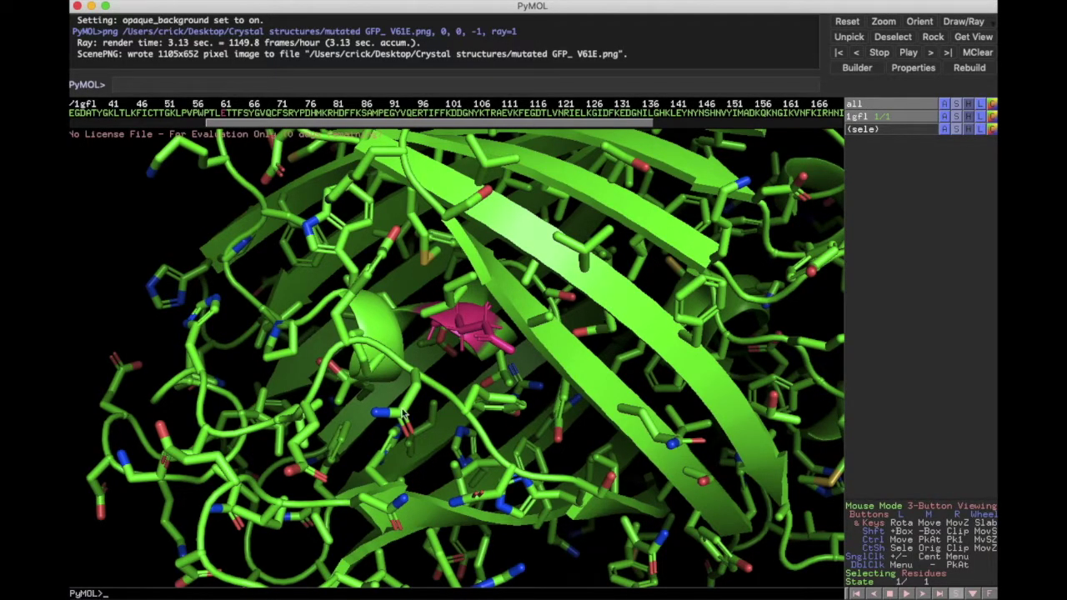
pyautogui.scroll(10, 399, 402)
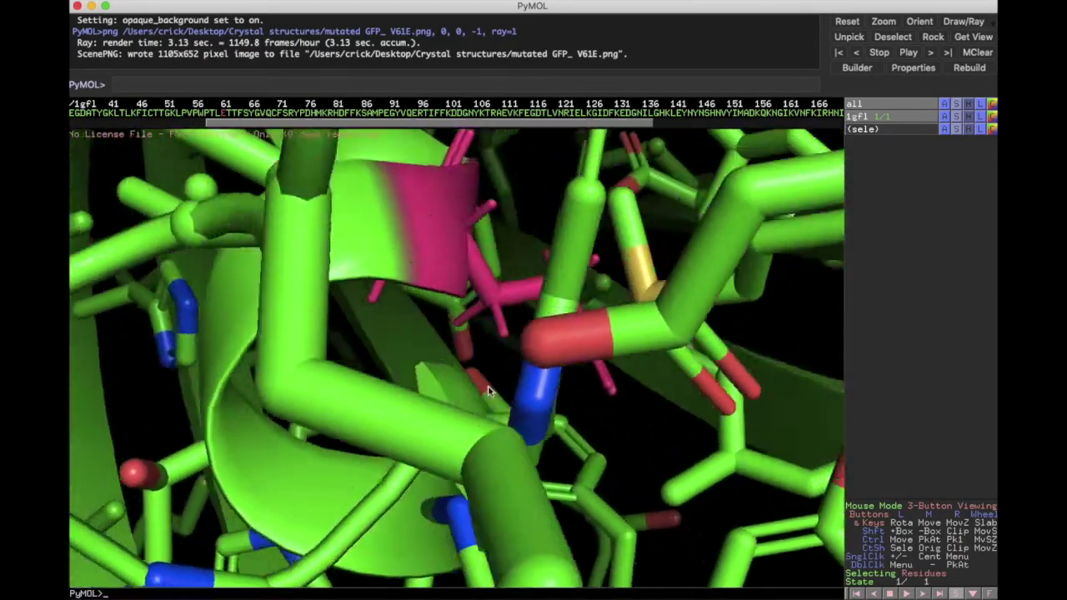
pyautogui.scroll(1, 492, 395)
pyautogui.moveTo(497, 401); pyautogui.dragTo(514, 290)
pyautogui.scroll(-3, 370, 358)
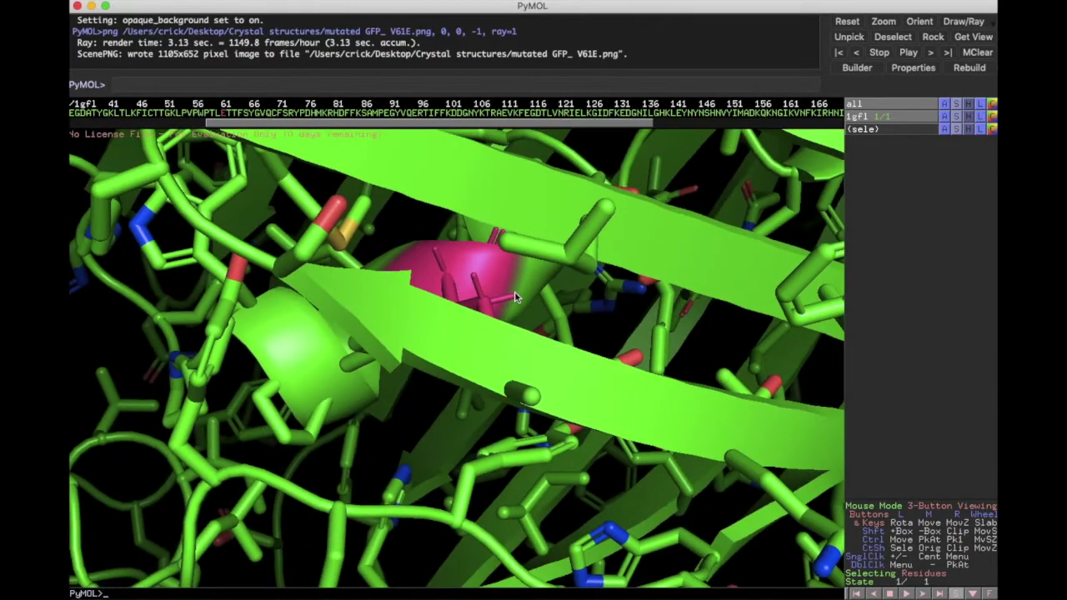
pyautogui.scroll(3, 491, 367)
pyautogui.moveTo(518, 346); pyautogui.dragTo(247, 316)
pyautogui.moveTo(517, 311); pyautogui.dragTo(609, 314)
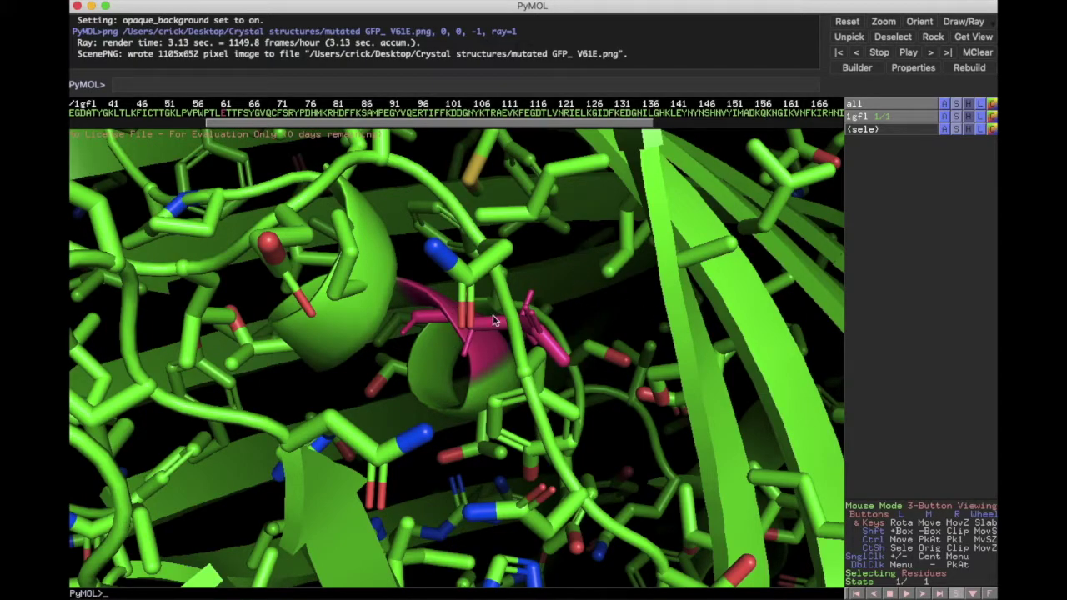
pyautogui.moveTo(488, 236); pyautogui.dragTo(492, 250, button='right')
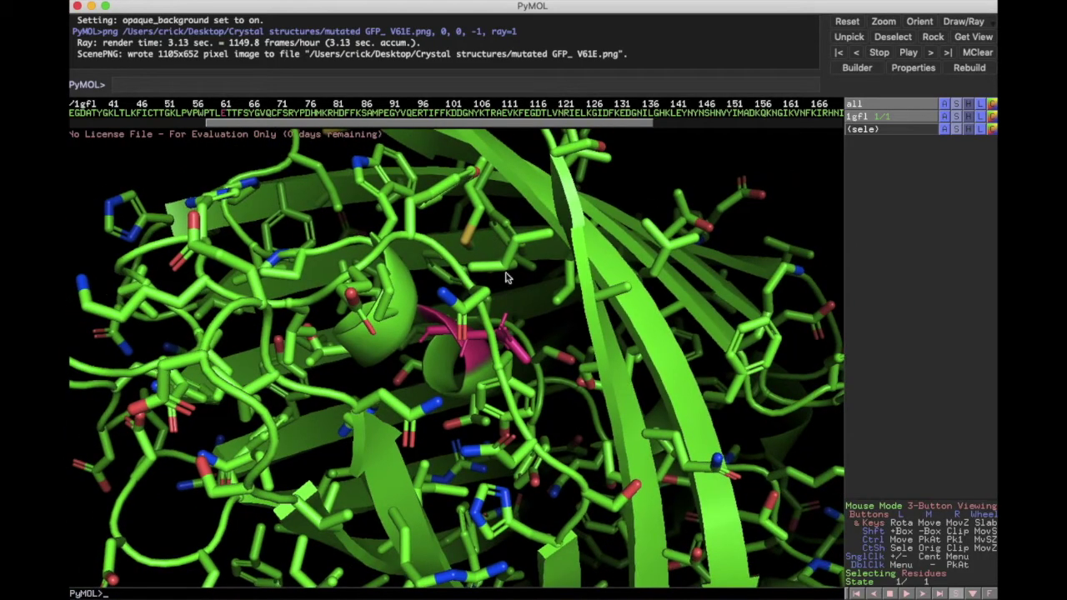
pyautogui.moveTo(555, 270); pyautogui.dragTo(438, 320)
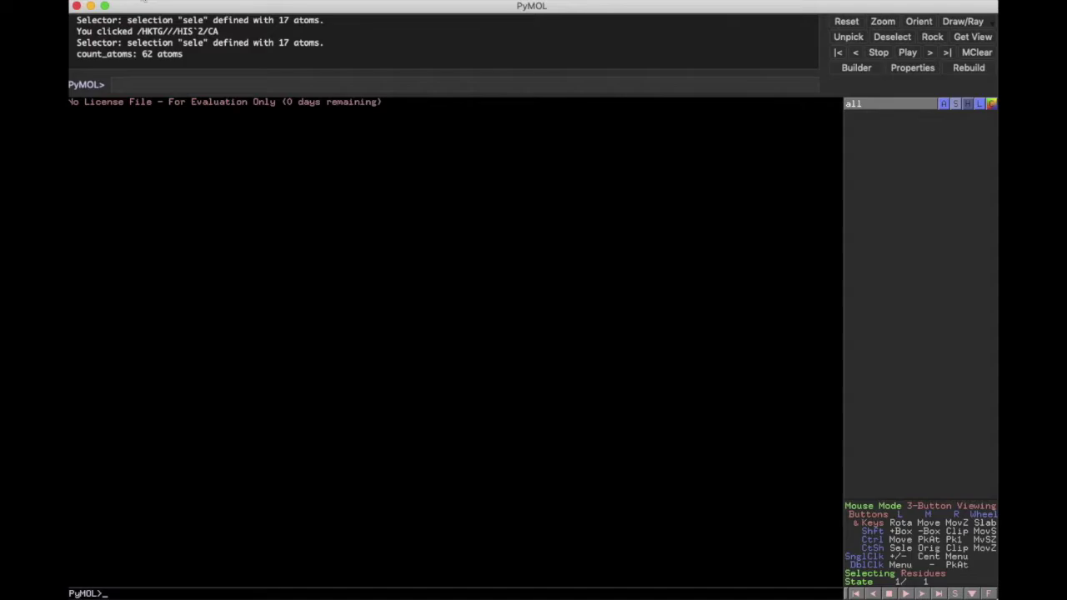
# Build a new peptide in the empty workspace by adding two successive glycine residues.
pyautogui.click(144, 1)
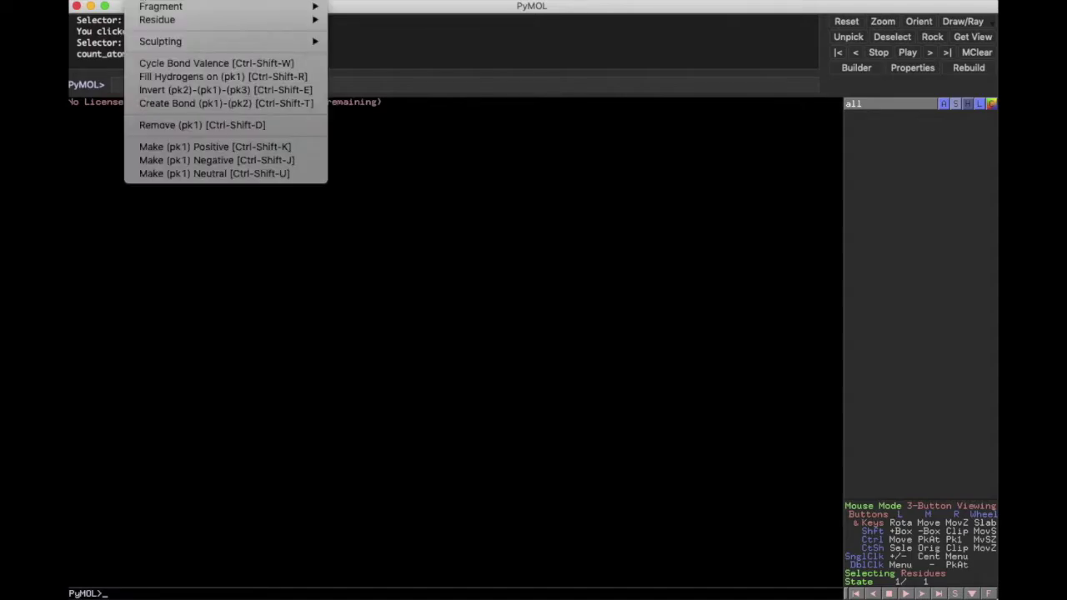
pyautogui.moveTo(150, 9)
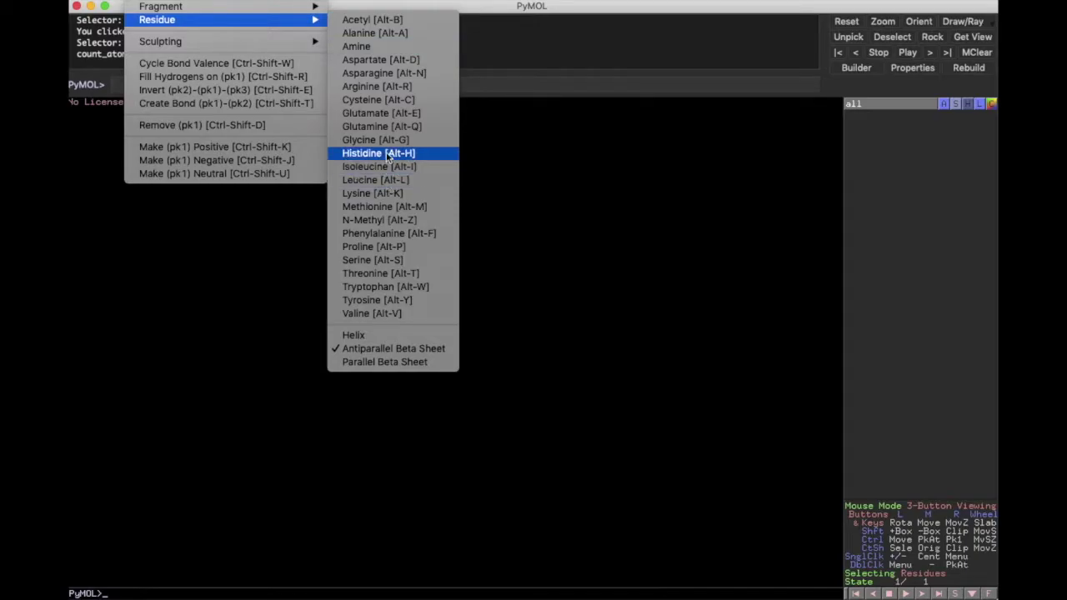
pyautogui.click(386, 140)
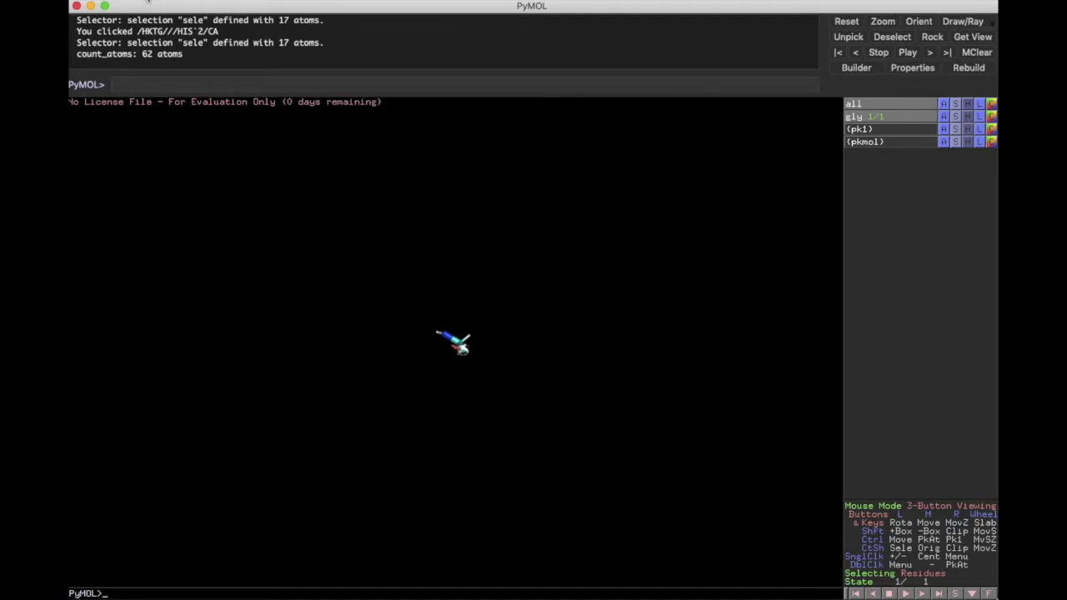
pyautogui.click(143, 2)
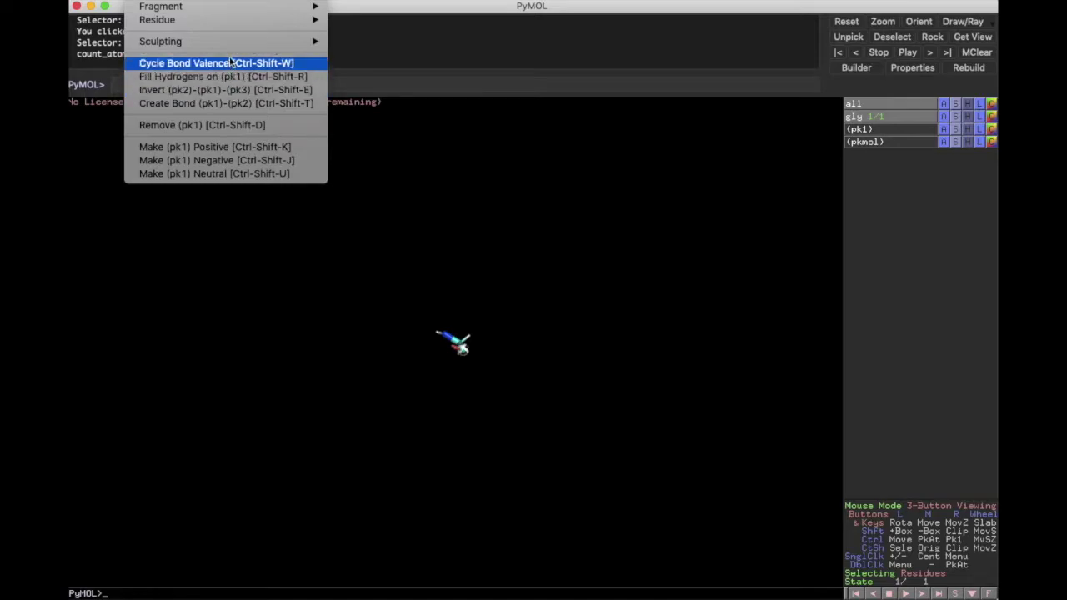
pyautogui.moveTo(243, 20)
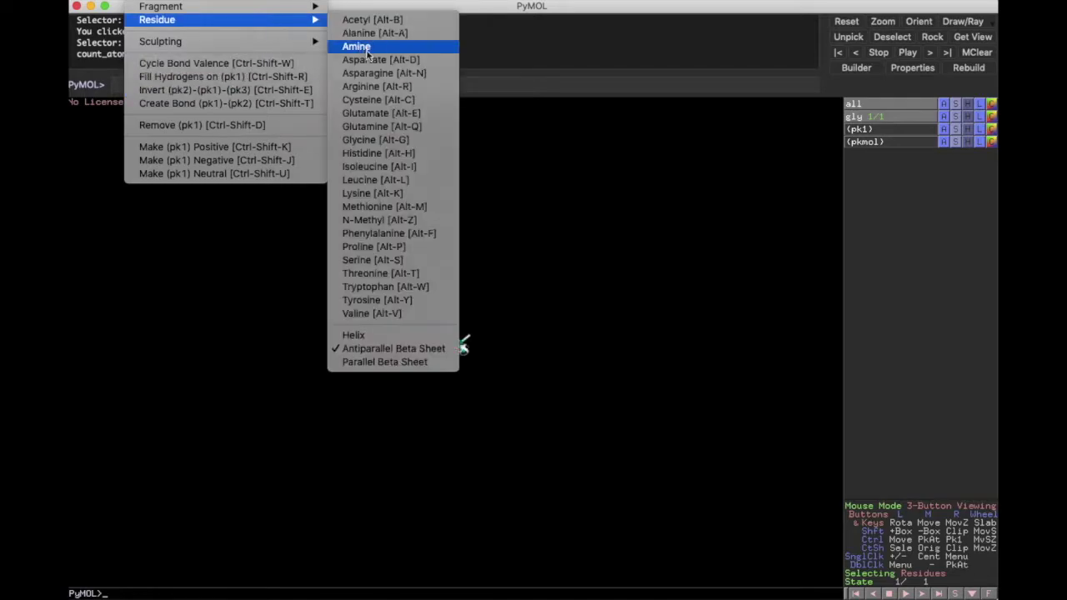
pyautogui.click(376, 140)
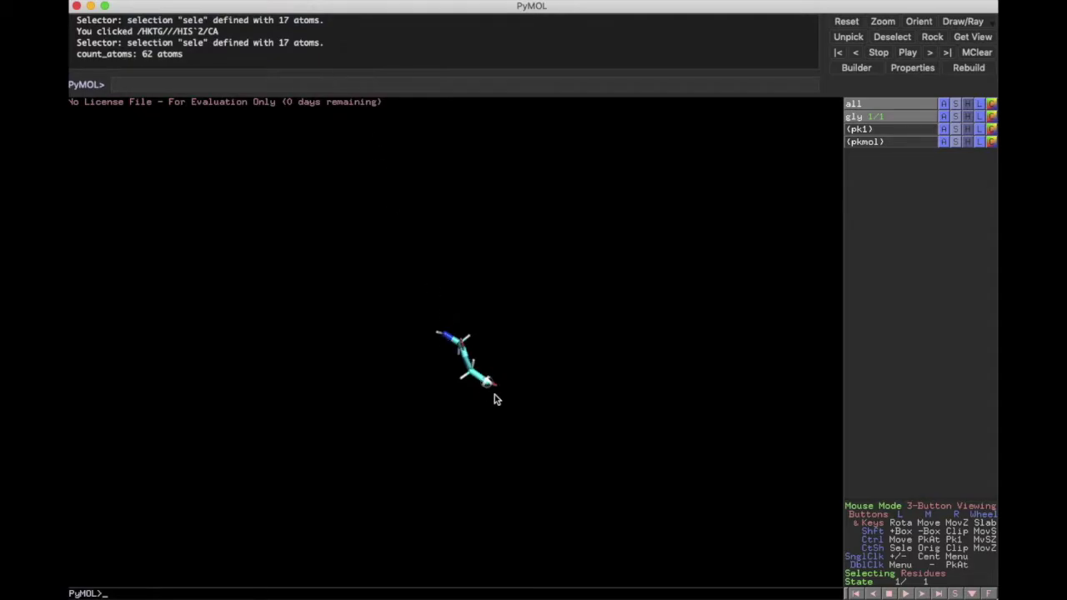
# Extend the two-glycine peptide with a lysine residue at the picked terminal carbon.
pyautogui.moveTo(483, 389); pyautogui.dragTo(483, 382, button='right')
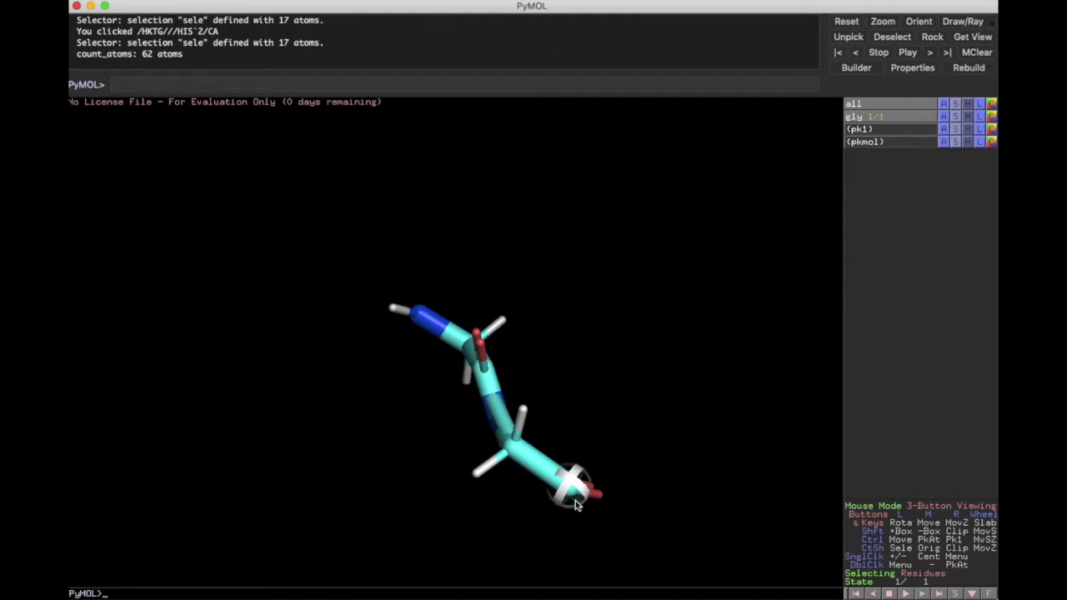
pyautogui.moveTo(571, 498); pyautogui.dragTo(477, 417, button='middle')
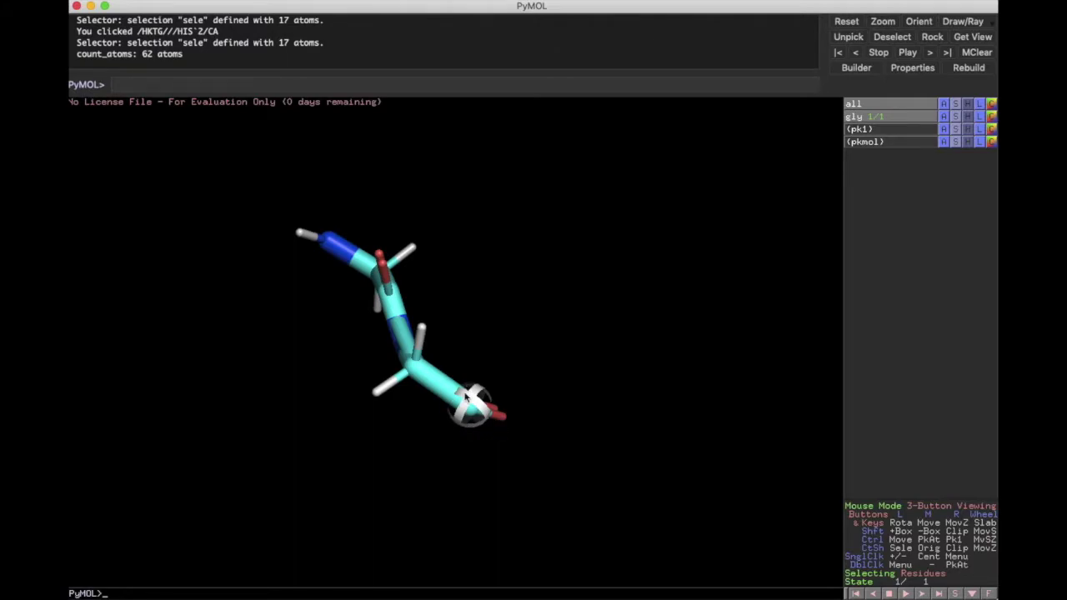
pyautogui.moveTo(445, 338); pyautogui.dragTo(455, 419)
pyautogui.moveTo(465, 296); pyautogui.dragTo(416, 274)
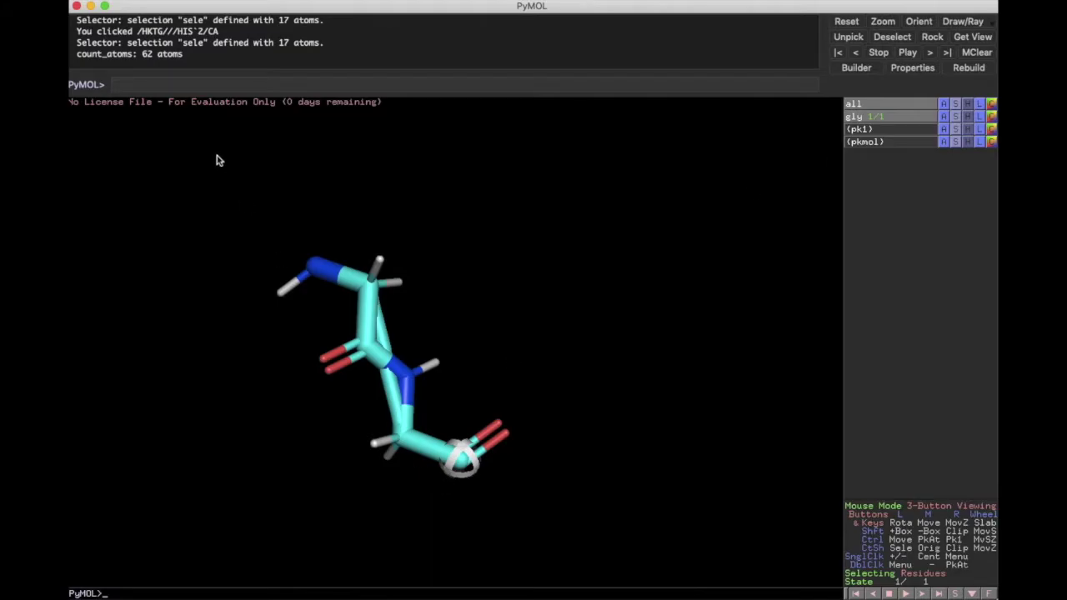
pyautogui.click(142, 0)
pyautogui.moveTo(148, 19)
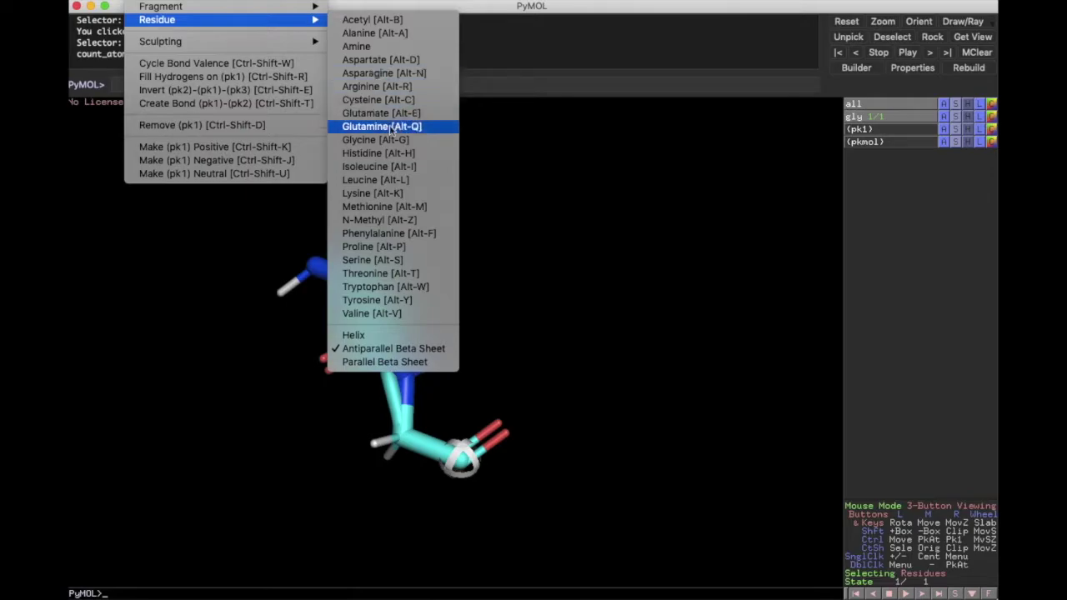
pyautogui.click(378, 193)
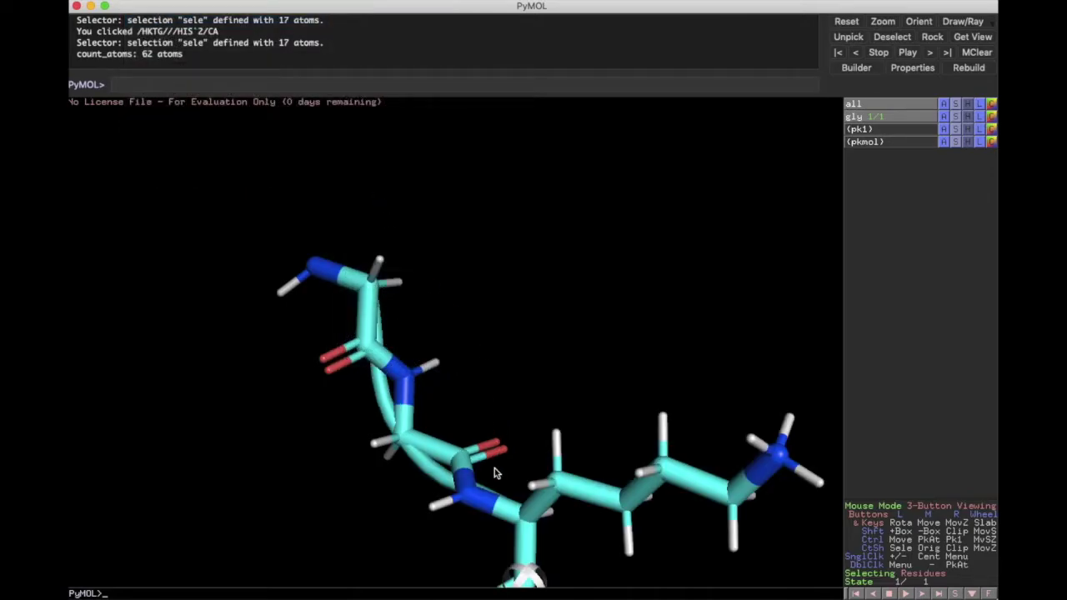
# Add a serine residue after the lysine at the growing end of the peptide.
pyautogui.moveTo(528, 478); pyautogui.dragTo(527, 432)
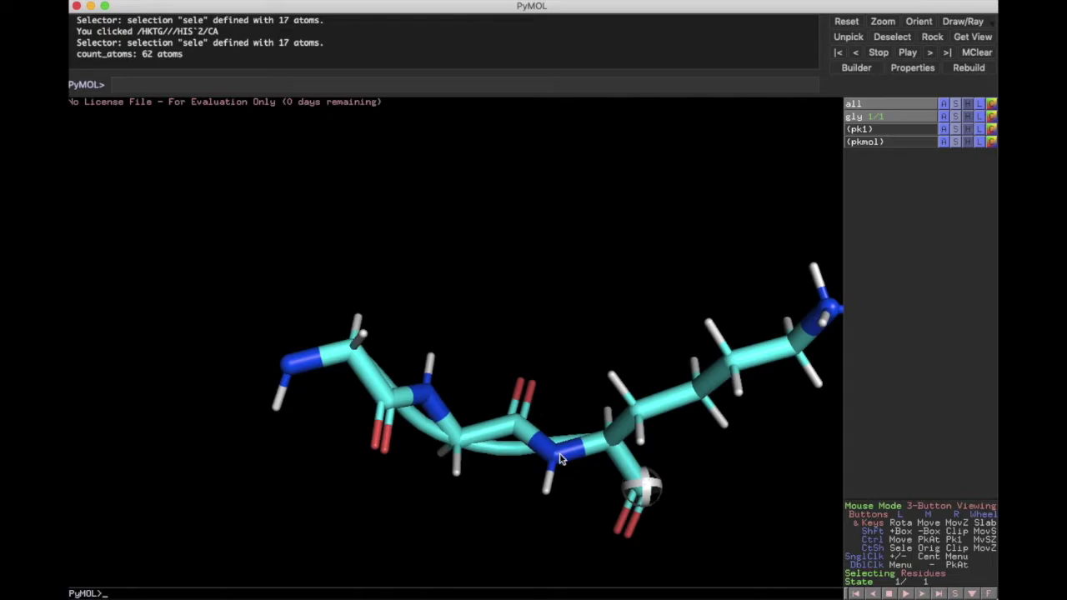
pyautogui.moveTo(702, 414); pyautogui.dragTo(638, 380)
pyautogui.scroll(-5, 638, 387)
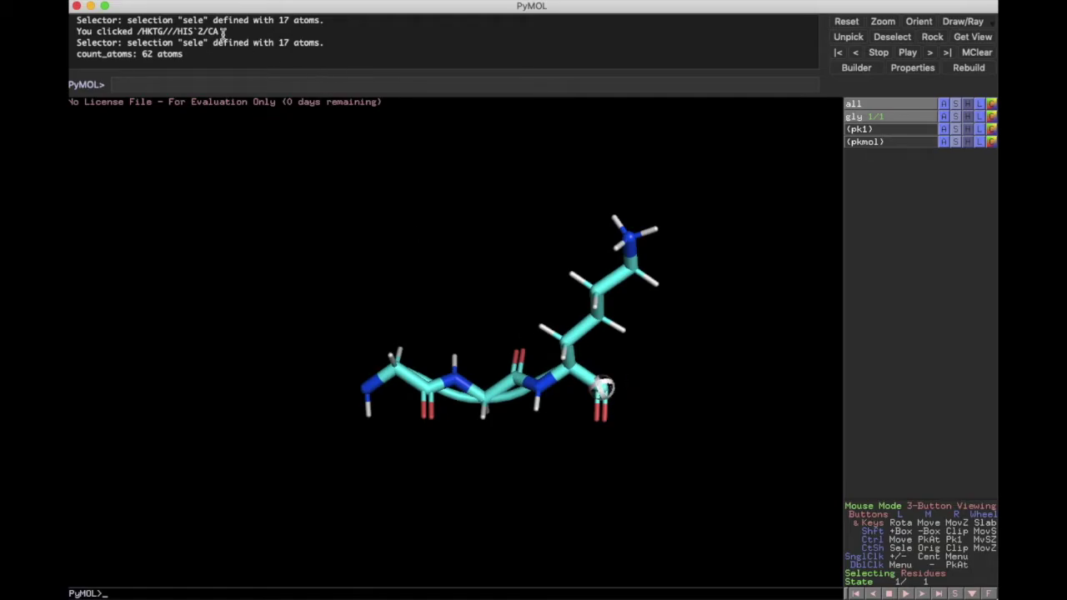
pyautogui.click(142, 0)
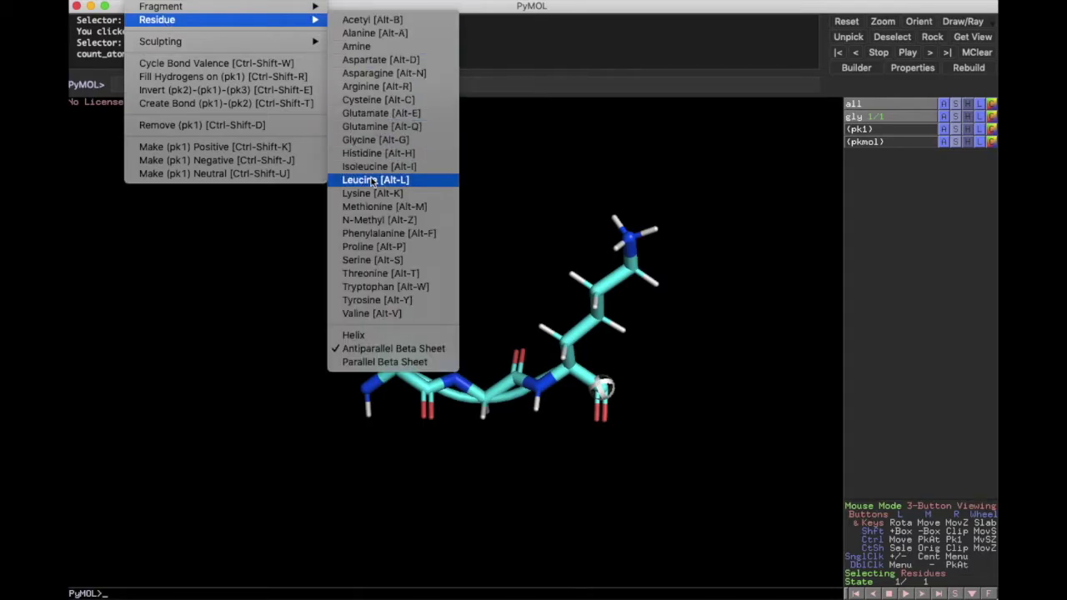
pyautogui.click(358, 261)
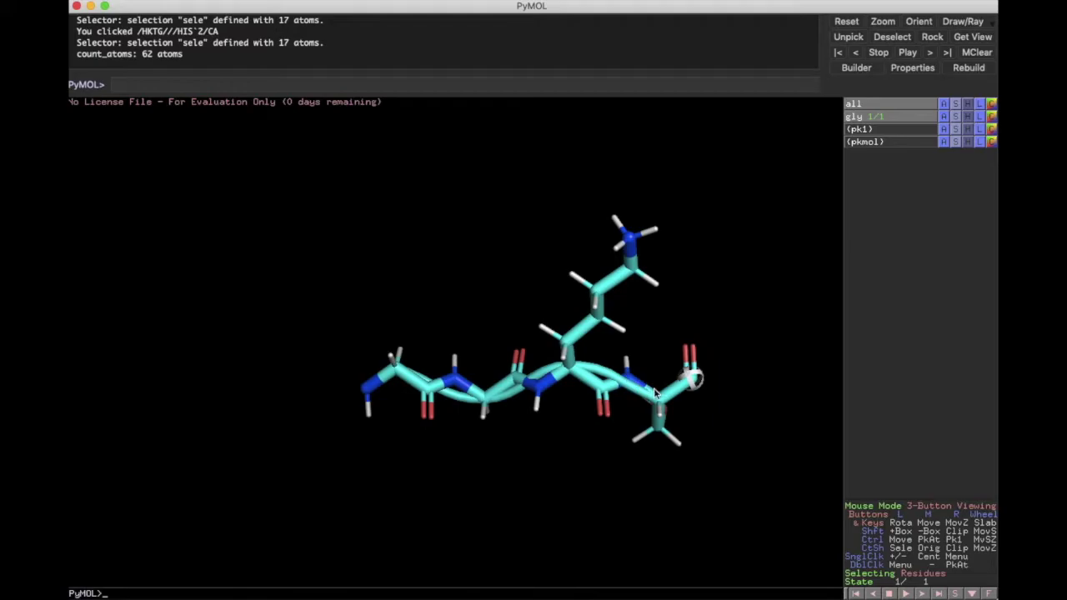
# Inspect the serine end of the chain and attach a tryptophan residue to it.
pyautogui.moveTo(628, 391); pyautogui.dragTo(581, 356)
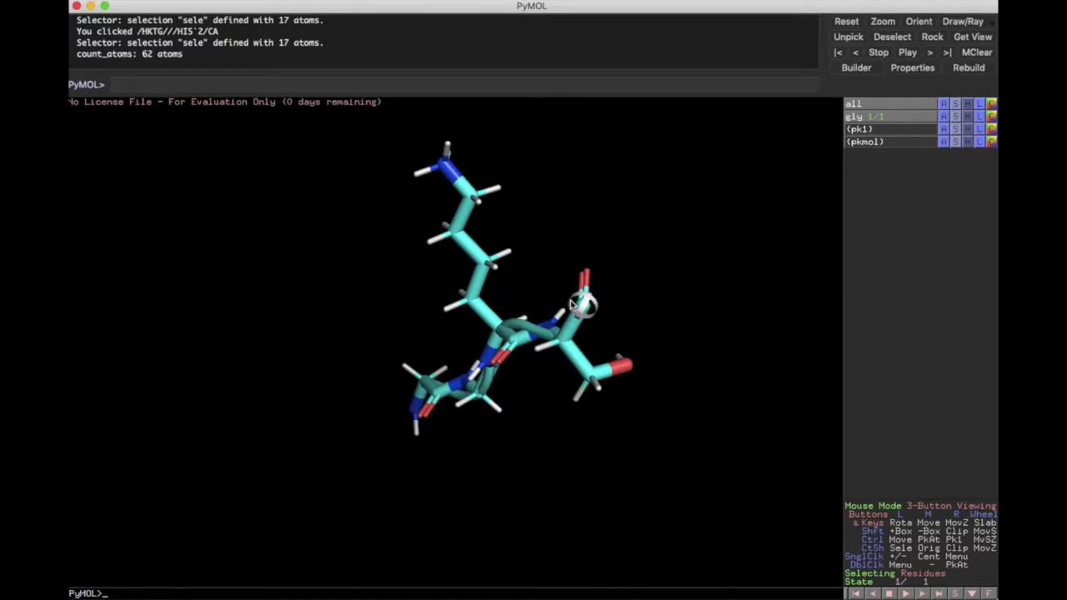
pyautogui.moveTo(584, 304); pyautogui.dragTo(631, 364)
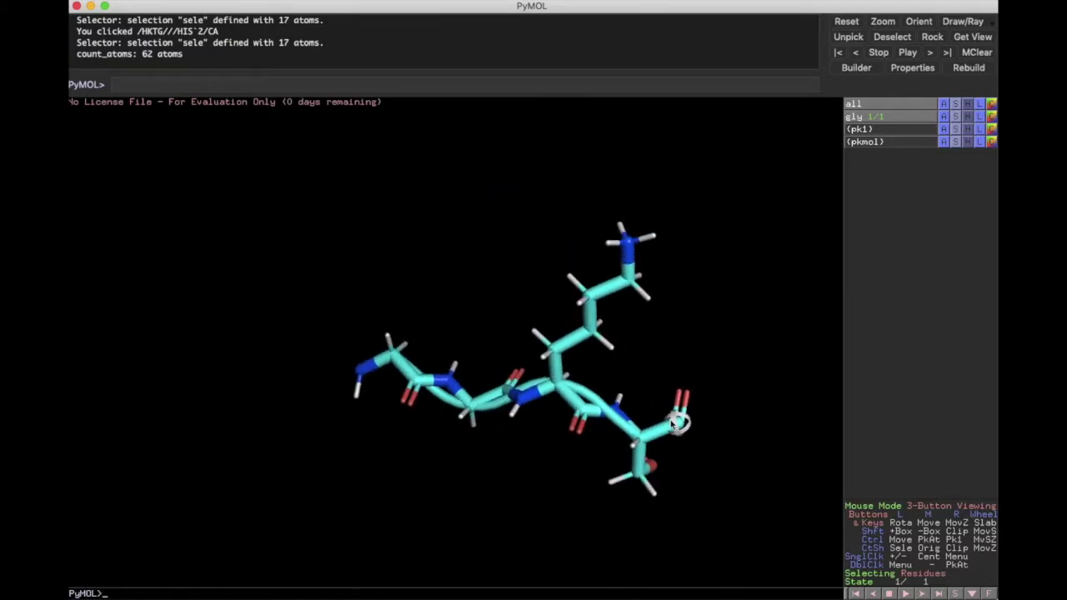
pyautogui.moveTo(681, 426); pyautogui.dragTo(531, 338, button='middle')
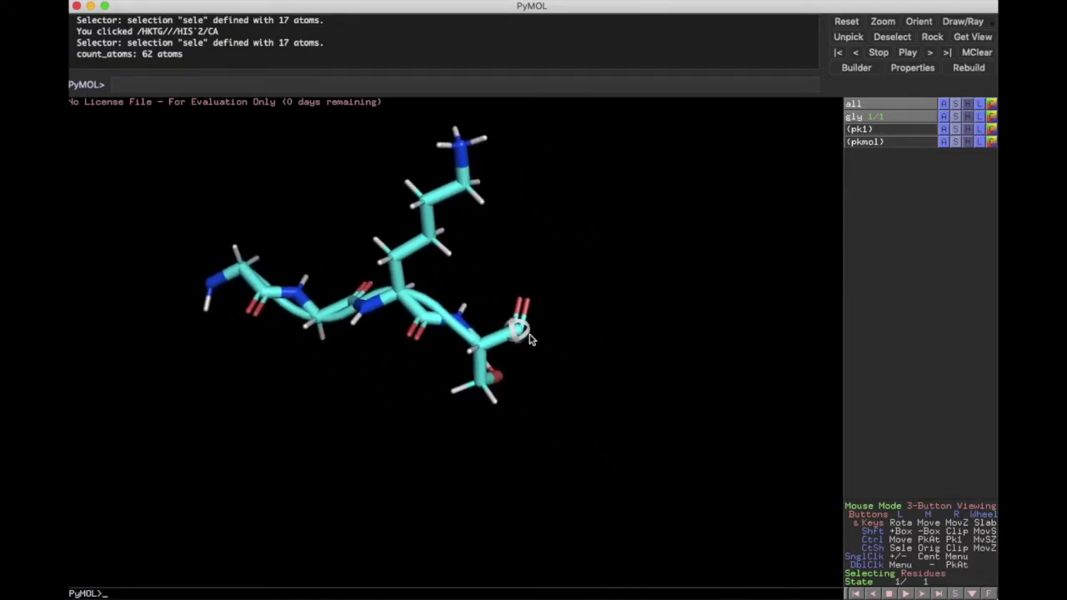
pyautogui.click(149, 0)
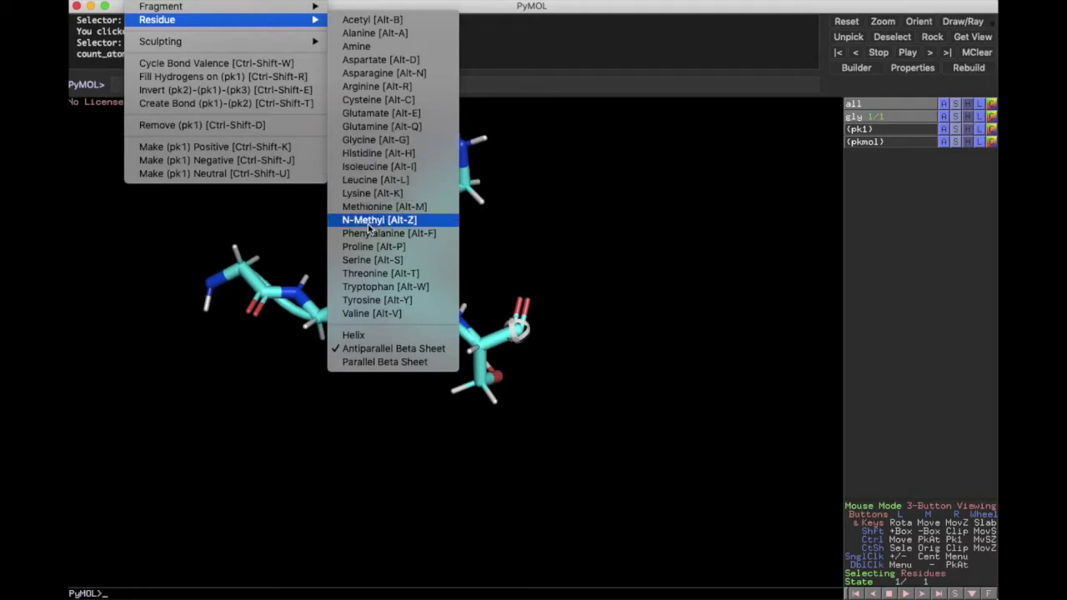
pyautogui.click(365, 287)
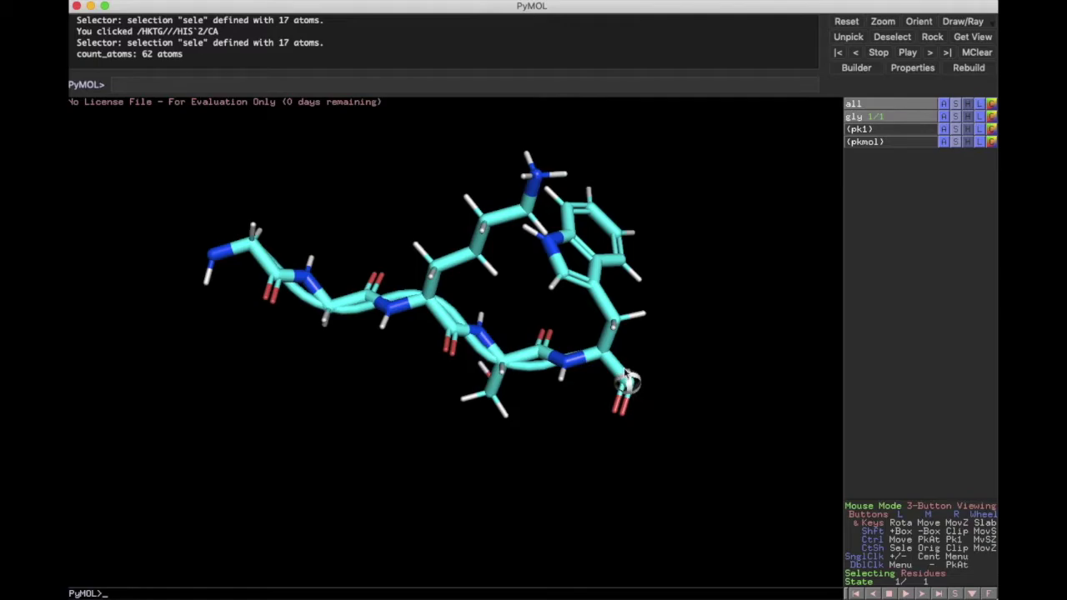
# Label the residues of all objects in the peptide model with their residue names and numbers.
pyautogui.moveTo(552, 292); pyautogui.dragTo(414, 264)
pyautogui.moveTo(349, 287); pyautogui.dragTo(412, 320)
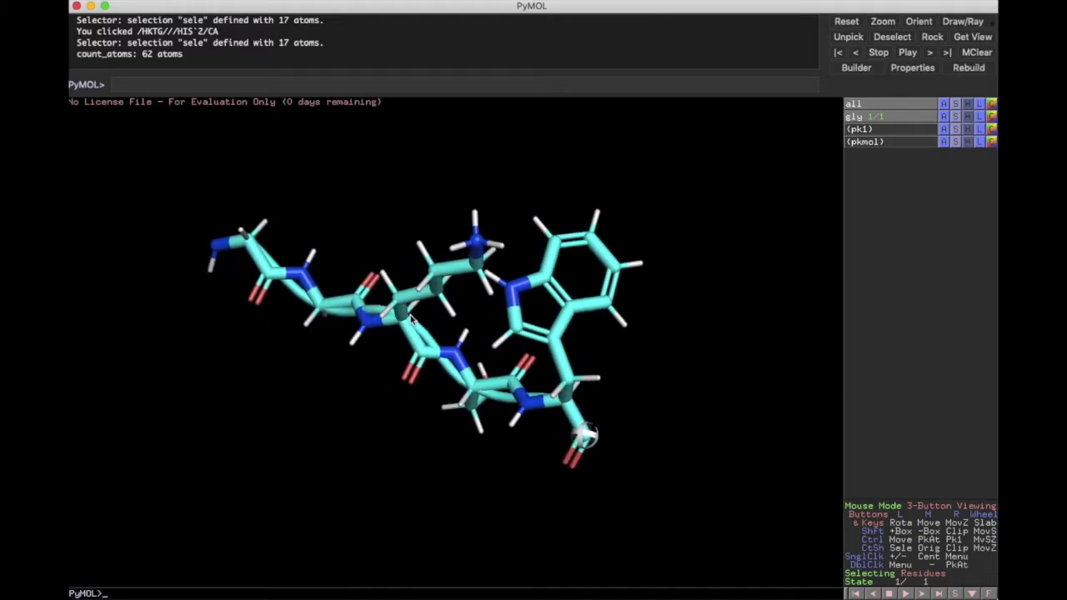
pyautogui.moveTo(489, 362); pyautogui.dragTo(537, 337)
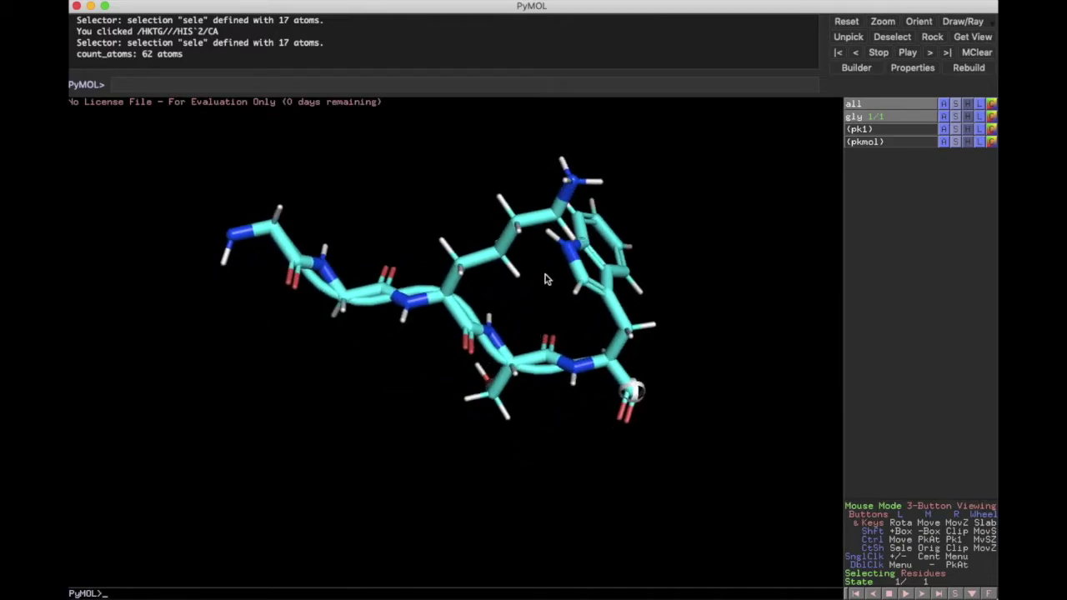
pyautogui.moveTo(380, 227); pyautogui.dragTo(362, 252)
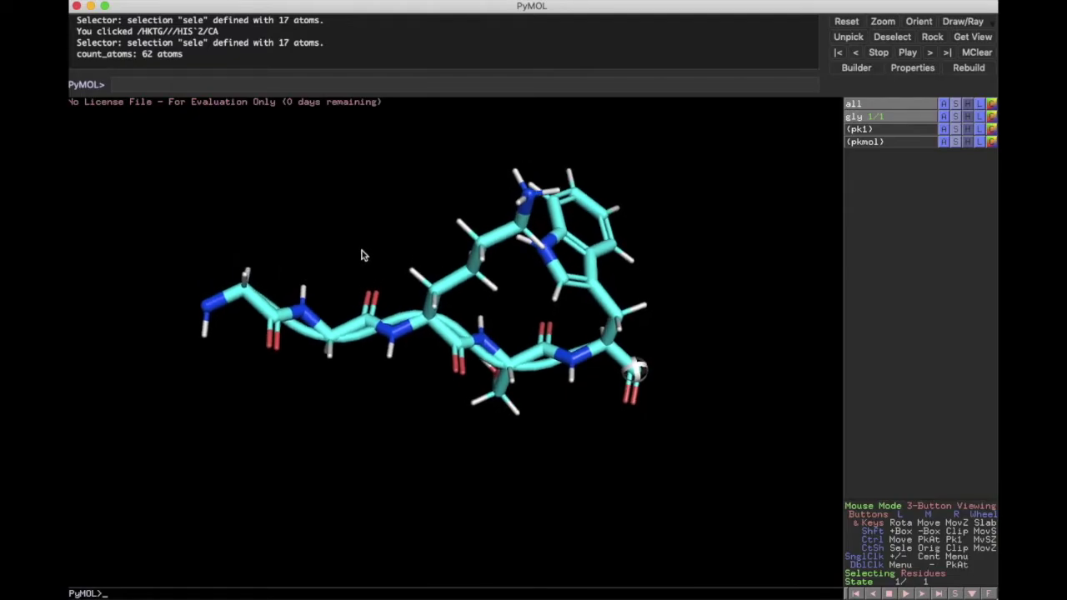
pyautogui.moveTo(398, 364); pyautogui.dragTo(398, 367, button='right')
pyautogui.moveTo(448, 360); pyautogui.dragTo(395, 280)
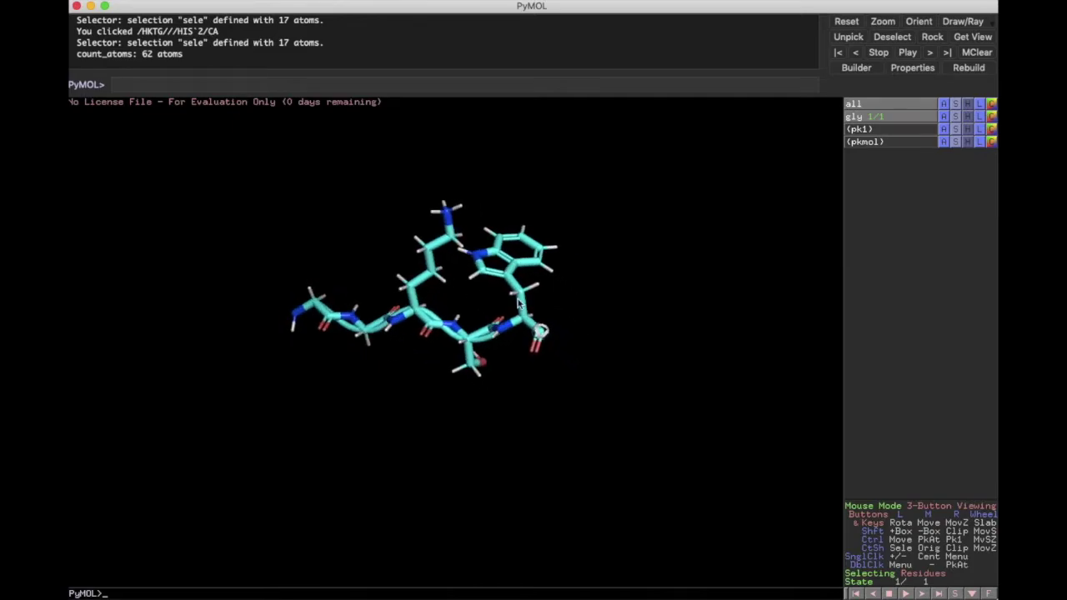
pyautogui.moveTo(520, 304); pyautogui.dragTo(535, 302)
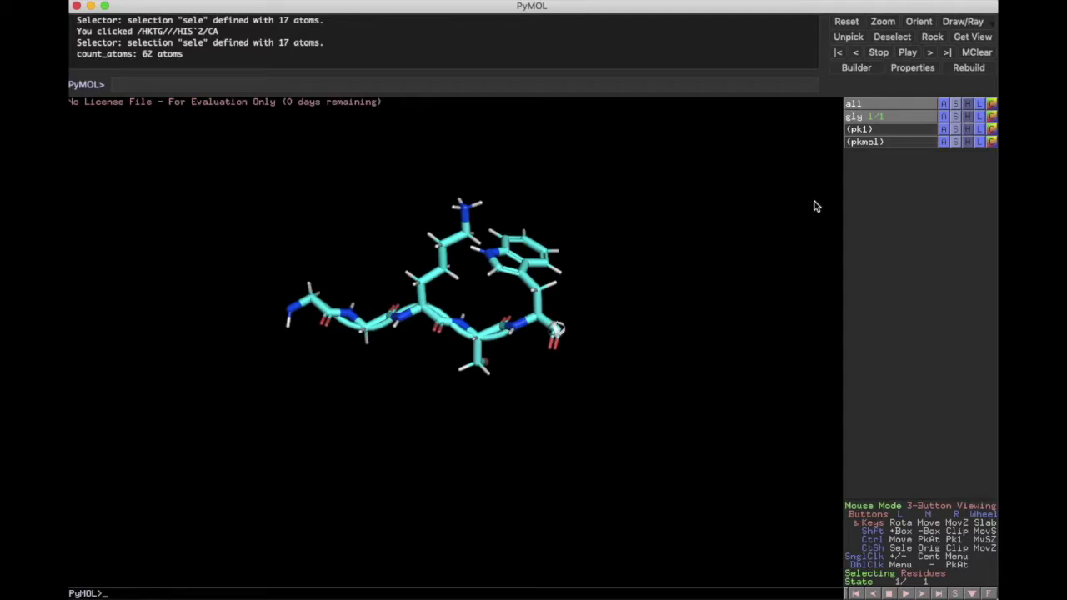
pyautogui.click(980, 105)
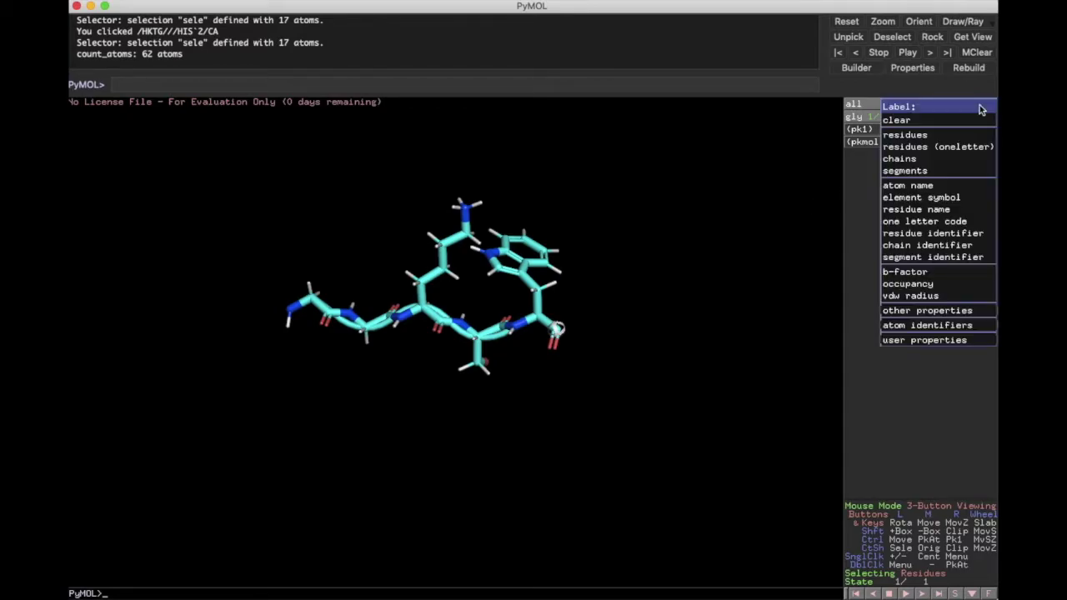
pyautogui.click(947, 136)
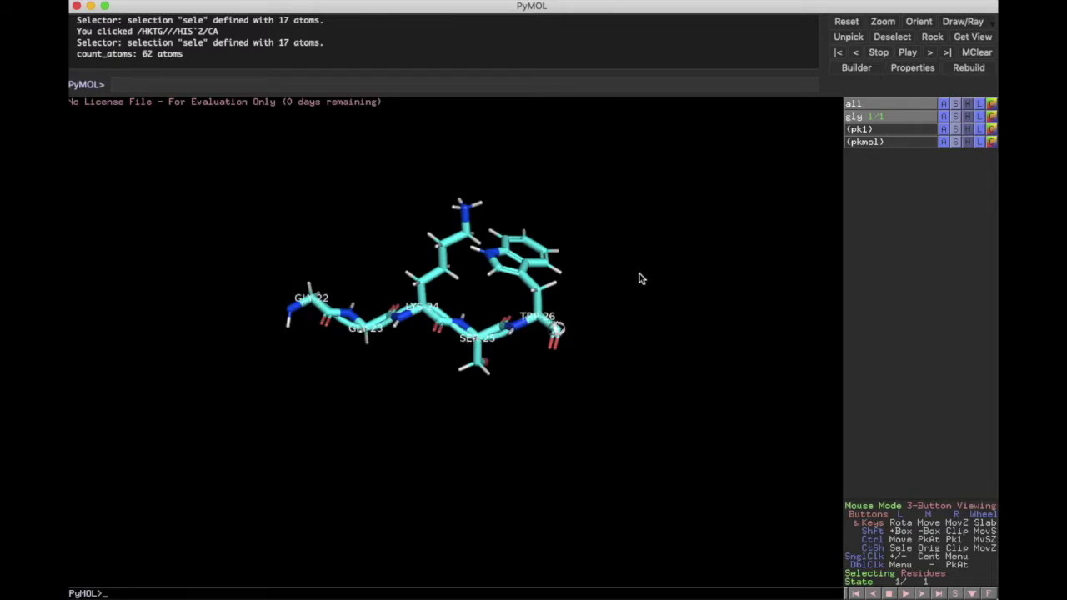
# Hide the cartoon representation of the gly peptide object.
pyautogui.click(967, 116)
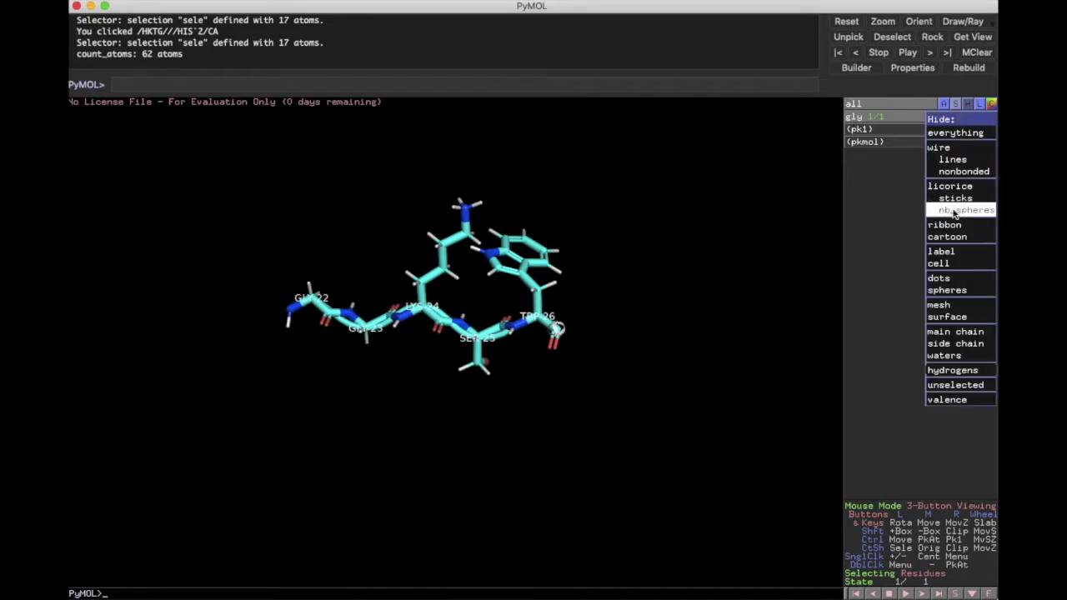
pyautogui.click(957, 239)
pyautogui.moveTo(467, 275); pyautogui.dragTo(473, 334)
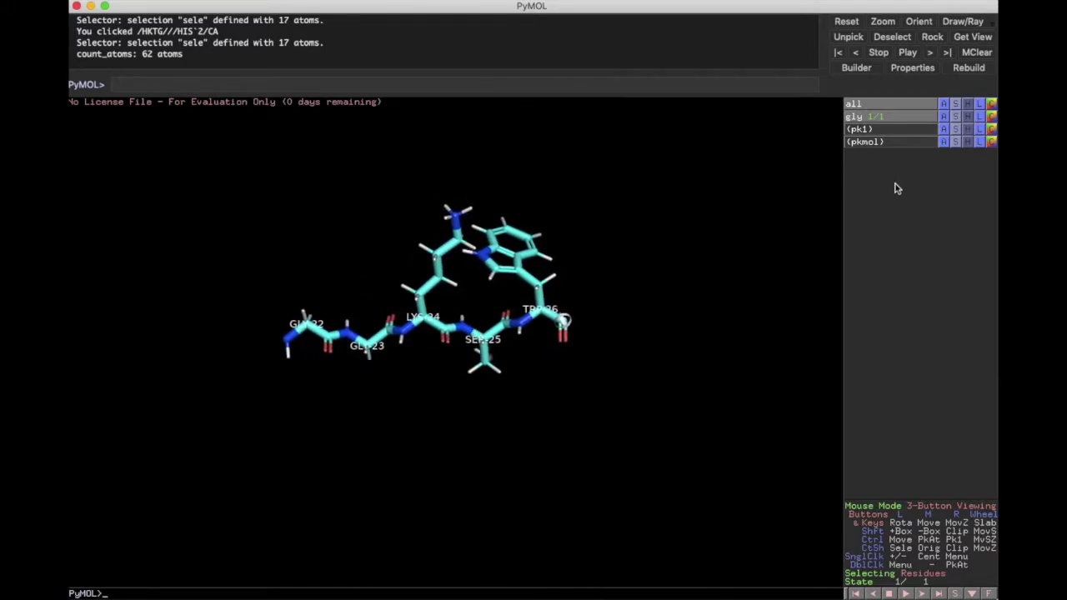
# Remove the hydrogens from all objects in the workspace.
pyautogui.moveTo(480, 321); pyautogui.dragTo(469, 315, button='right')
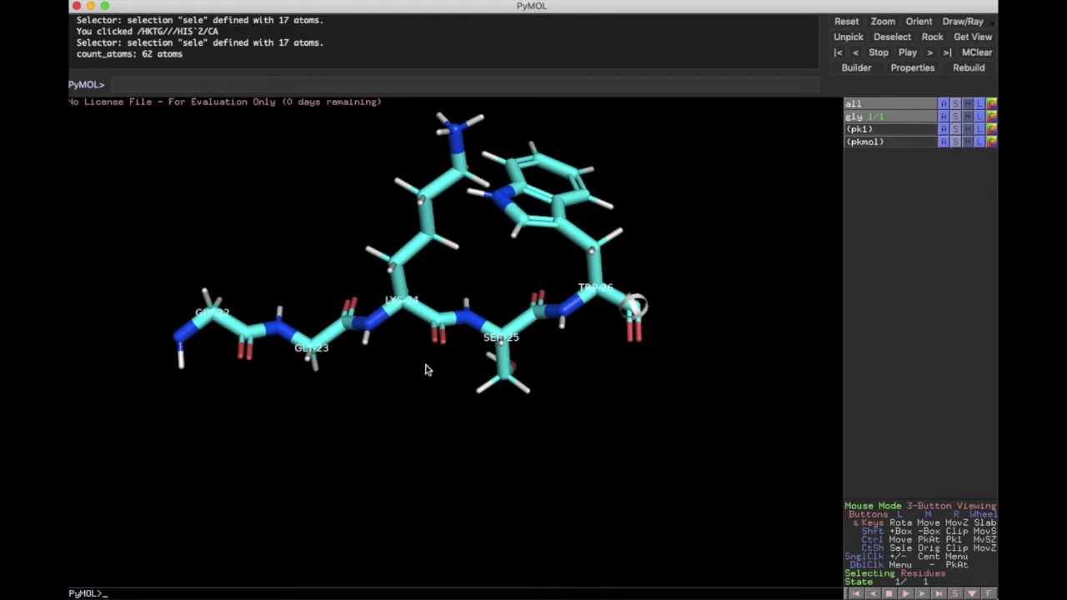
pyautogui.keyDown('ctrl'); pyautogui.keyDown('shift'); pyautogui.scroll(-3, 528, 351); pyautogui.keyUp('shift'); pyautogui.keyUp('ctrl')
pyautogui.moveTo(528, 351); pyautogui.dragTo(659, 251)
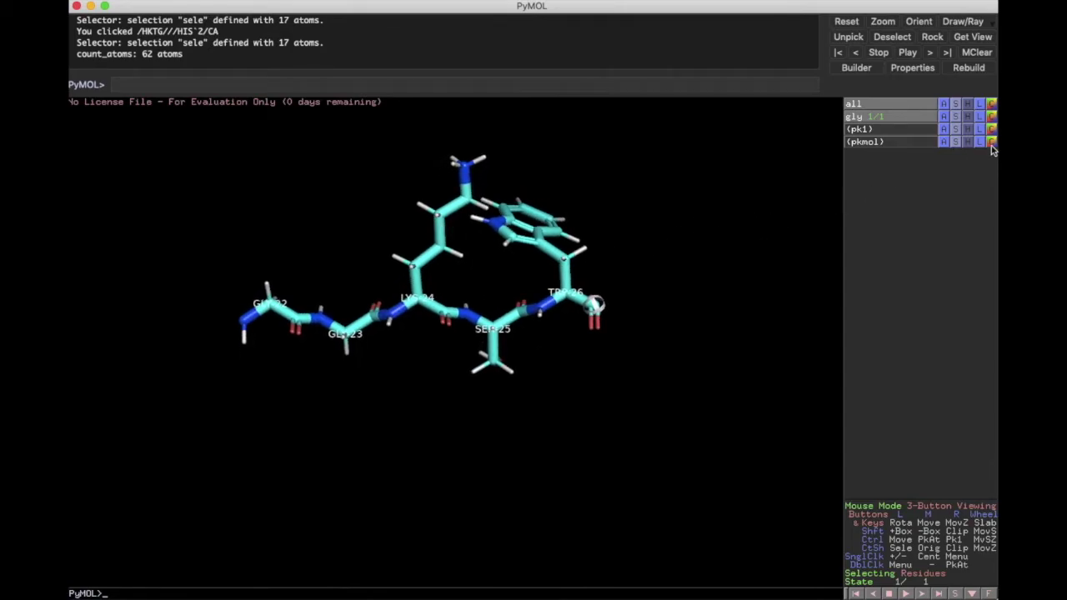
pyautogui.click(944, 111)
pyautogui.moveTo(934, 190)
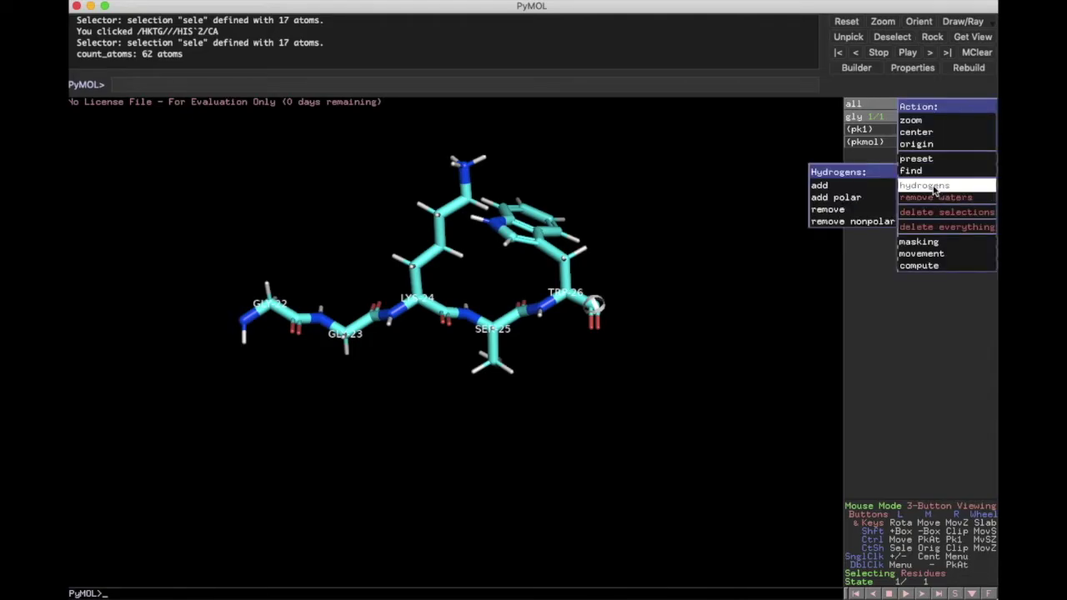
pyautogui.click(833, 210)
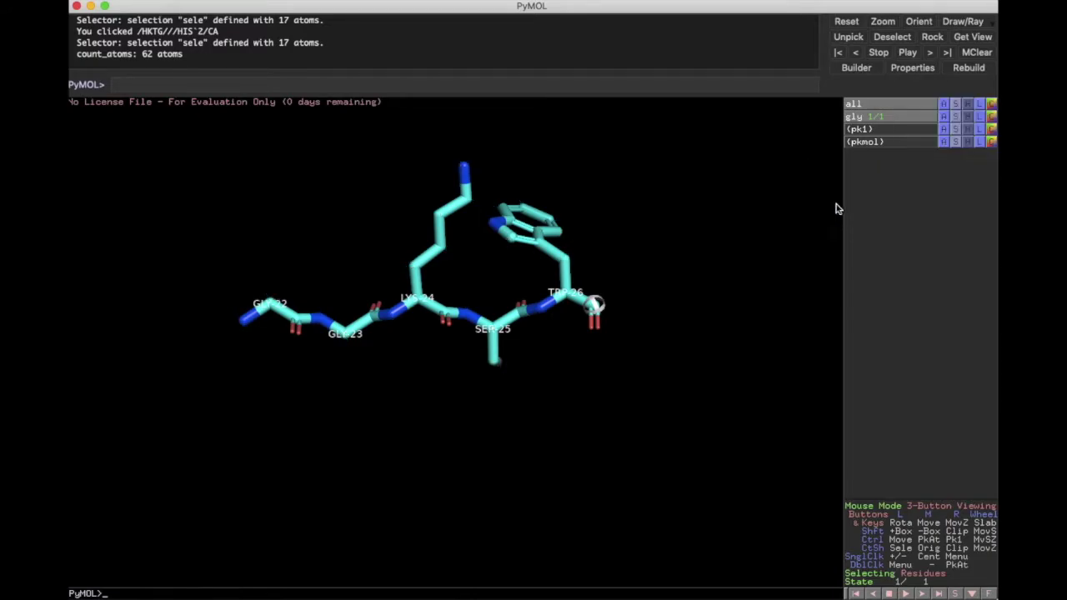
# Add hydrogens to all objects so the whole peptide is protonated.
pyautogui.click(945, 118)
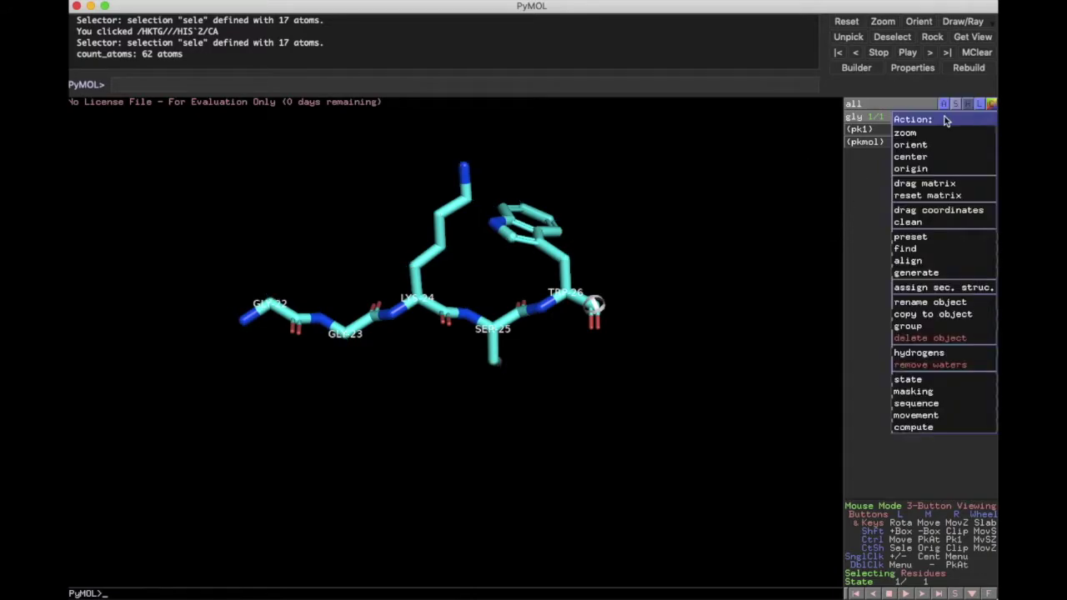
pyautogui.click(943, 104)
pyautogui.click(944, 104)
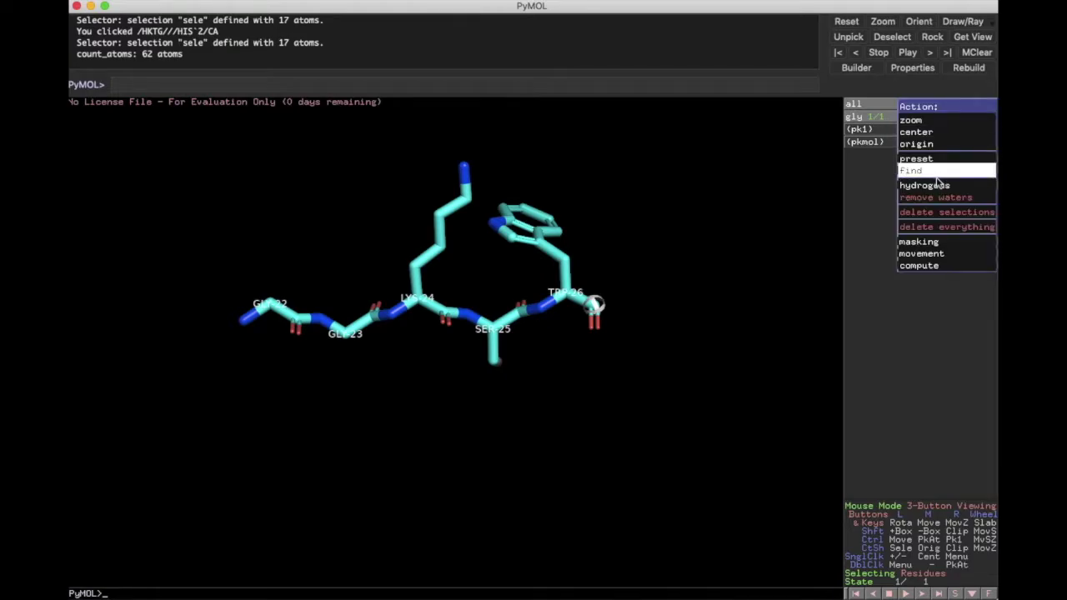
pyautogui.moveTo(938, 187)
pyautogui.click(842, 188)
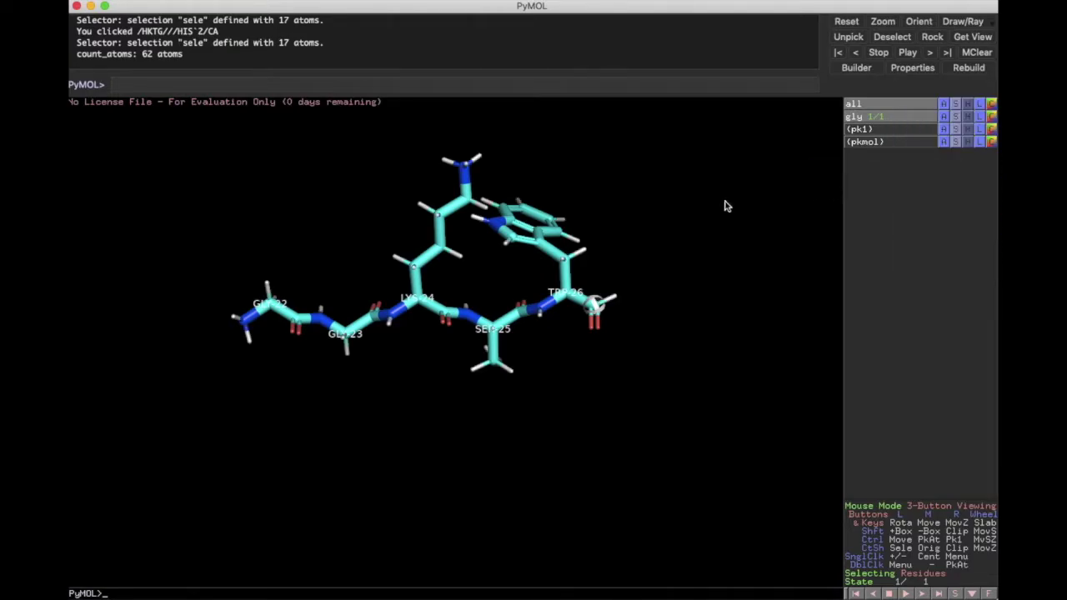
# Examine the hydrogens at the glycine and tryptophan ends and the side-chain arrangement of the labelled peptide.
pyautogui.moveTo(410, 271); pyautogui.dragTo(303, 332)
pyautogui.moveTo(244, 297); pyautogui.dragTo(275, 299)
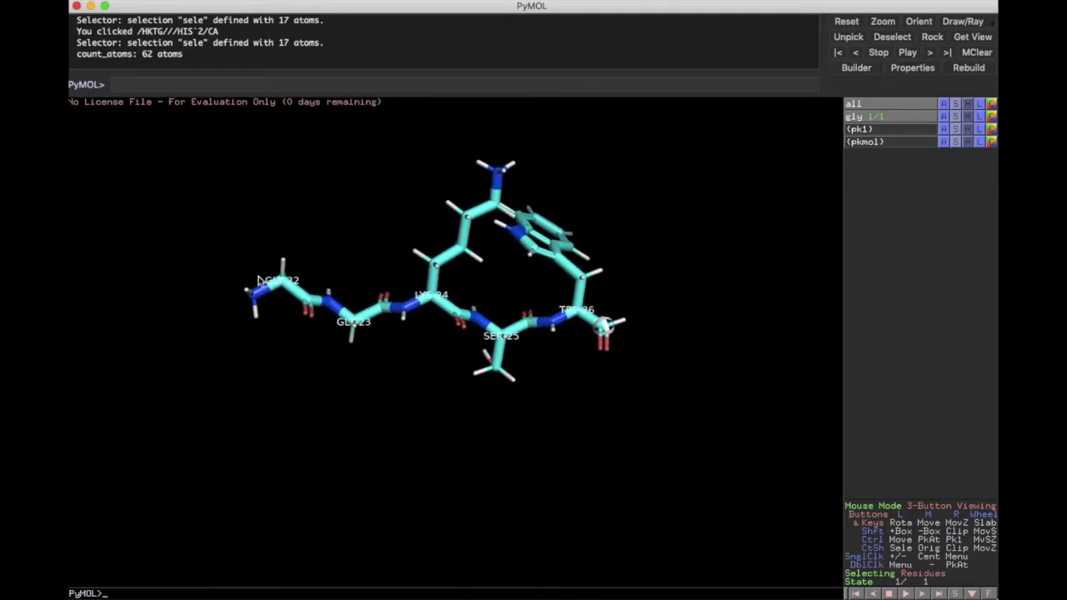
pyautogui.moveTo(310, 279); pyautogui.dragTo(253, 237)
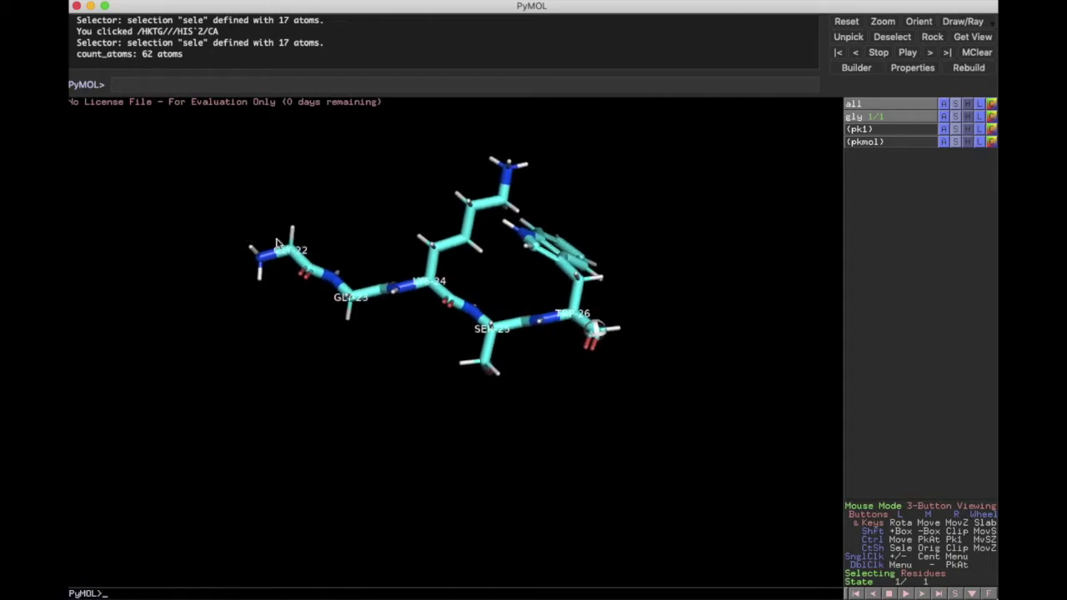
pyautogui.moveTo(412, 204); pyautogui.dragTo(374, 228)
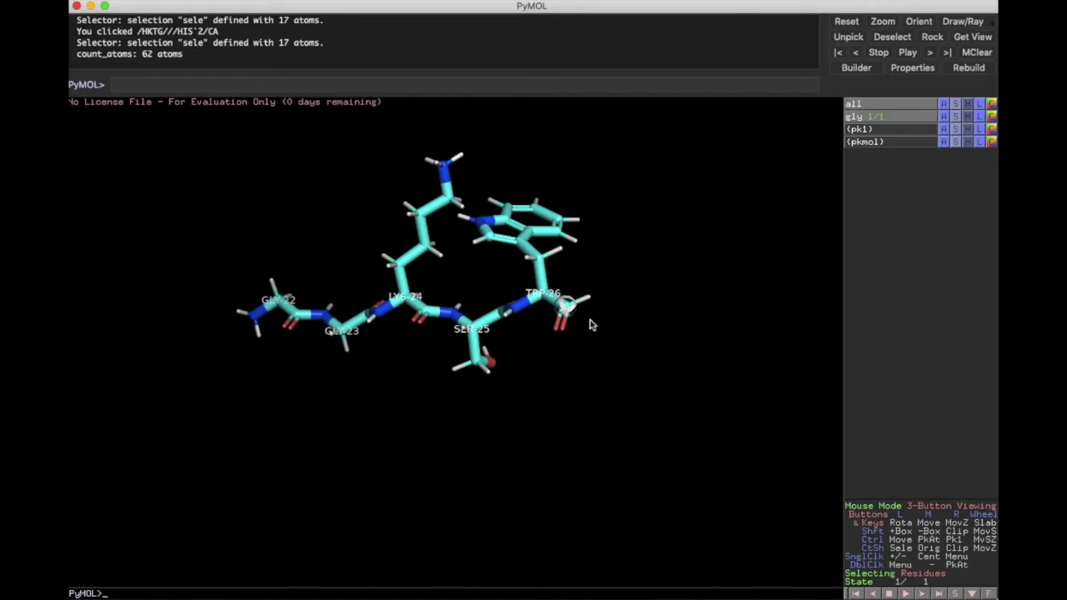
pyautogui.moveTo(566, 302); pyautogui.dragTo(584, 301)
pyautogui.scroll(5, 585, 301)
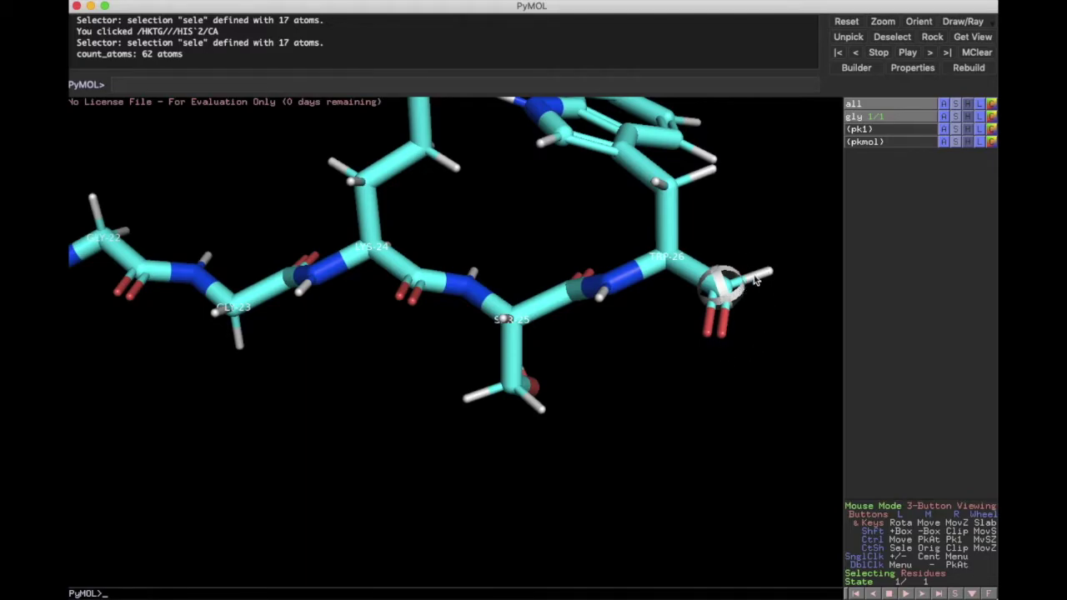
pyautogui.scroll(-5, 733, 287)
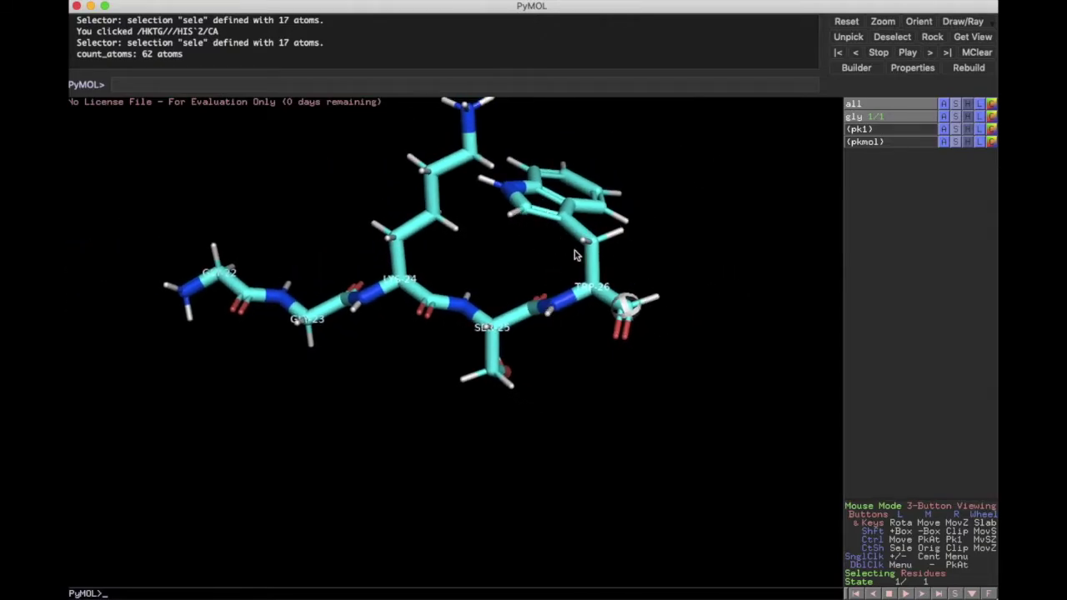
pyautogui.moveTo(397, 172); pyautogui.dragTo(397, 238)
pyautogui.moveTo(406, 310); pyautogui.dragTo(671, 366)
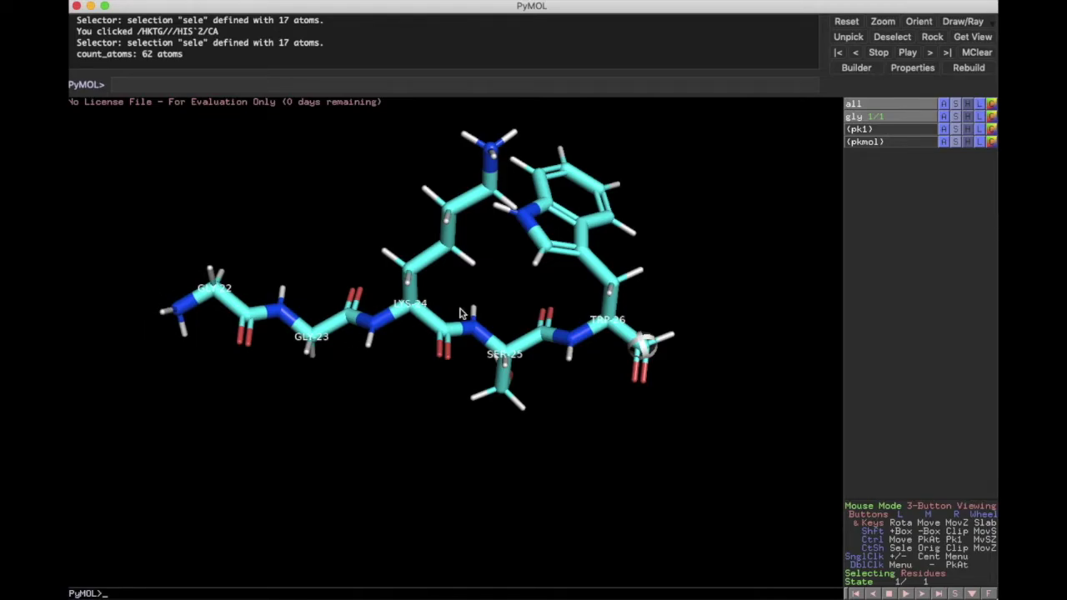
pyautogui.moveTo(460, 308); pyautogui.dragTo(463, 314, button='right')
pyautogui.moveTo(459, 224); pyautogui.dragTo(467, 250)
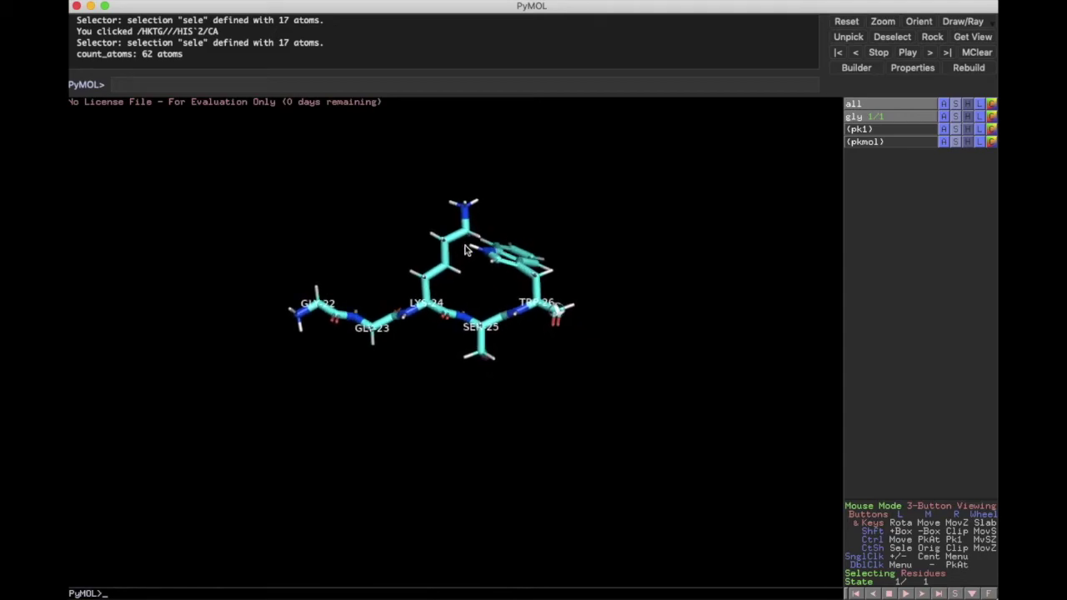
pyautogui.moveTo(461, 232); pyautogui.dragTo(435, 252)
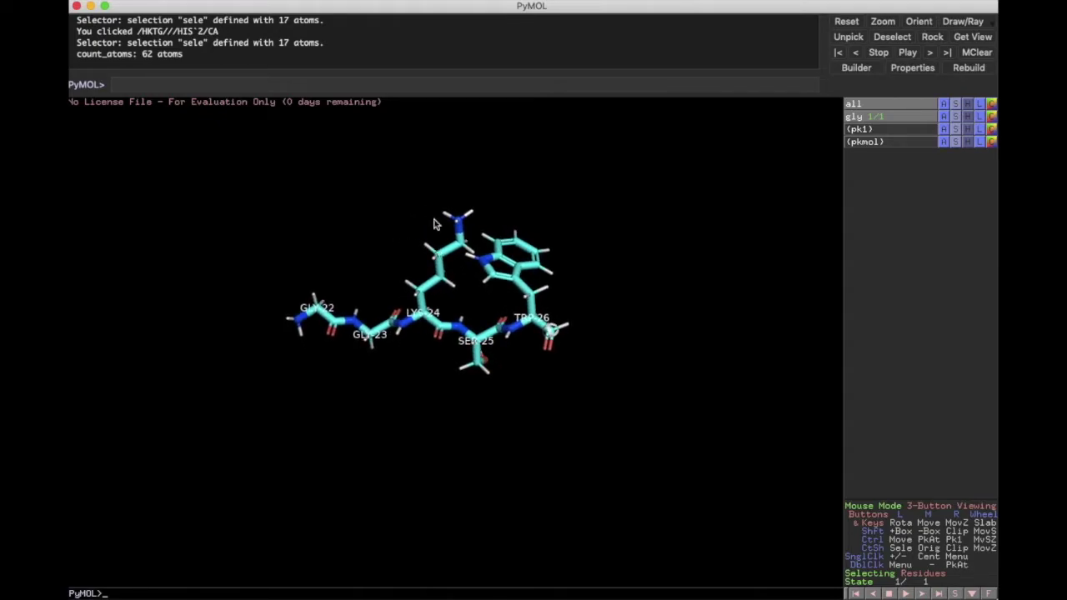
# Start the Sculpting wizard and pick the alpha carbon of lysine 24 as the center atom.
pyautogui.click(398, 0)
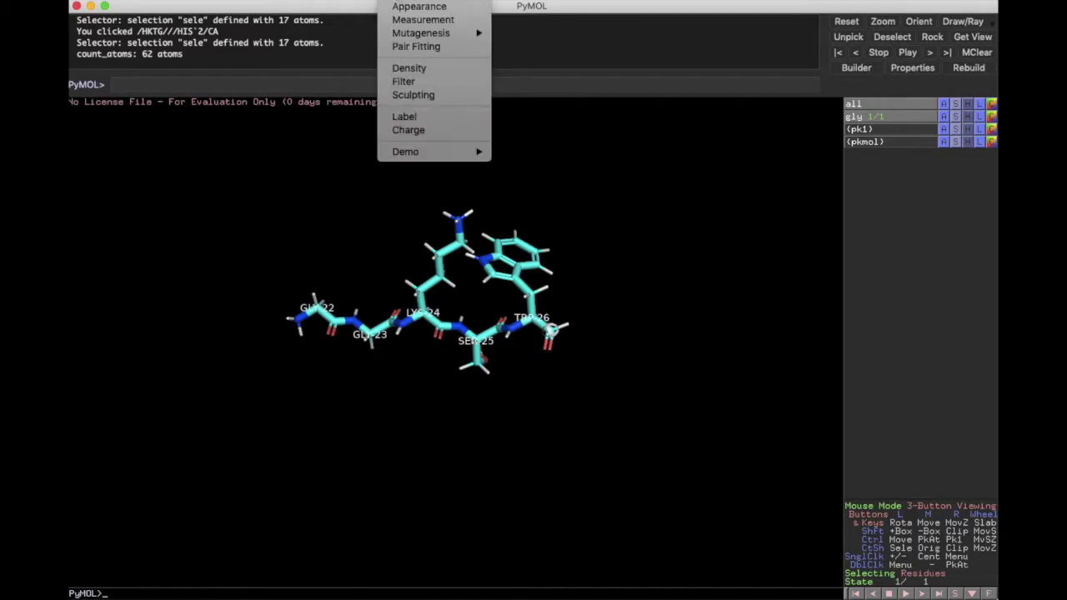
pyautogui.click(413, 94)
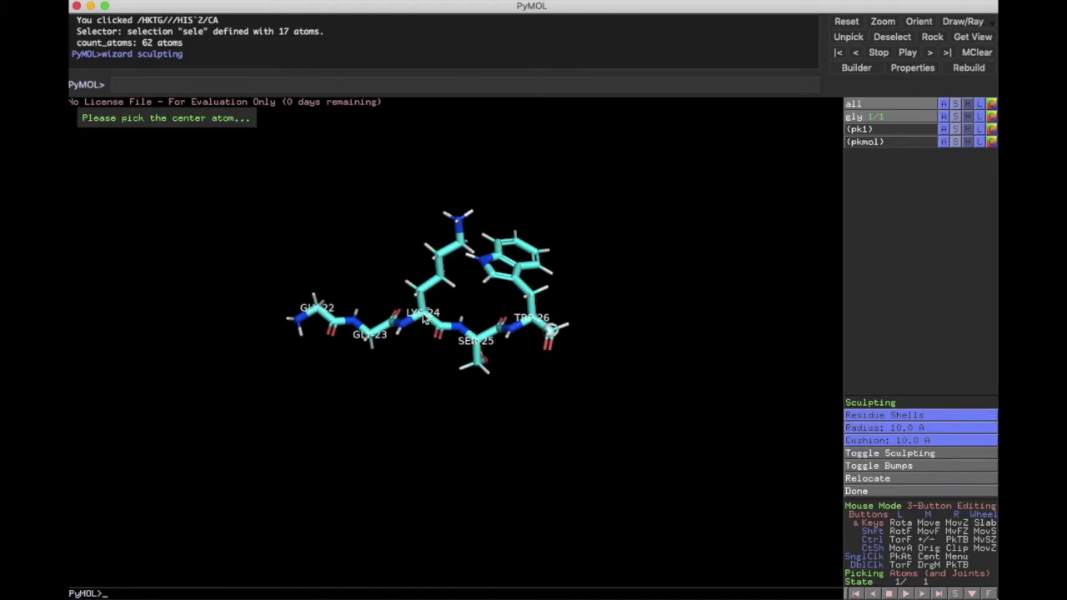
pyautogui.click(424, 318)
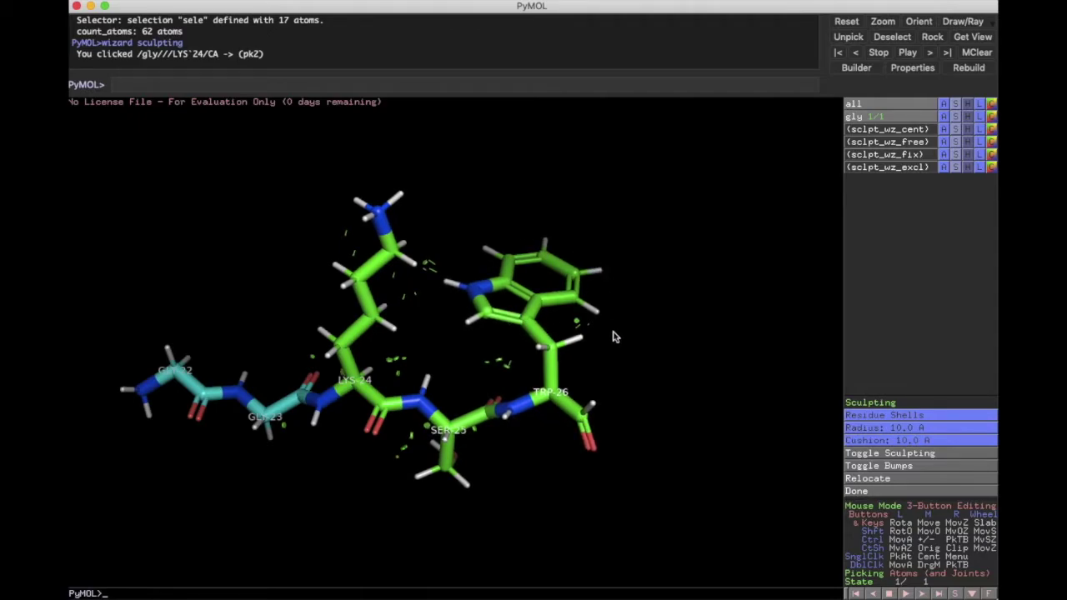
# Set the sculpting cushion to 12.0 Å and the mobile atom sphere radius to 15.0 Å.
pyautogui.click(874, 442)
pyautogui.click(863, 526)
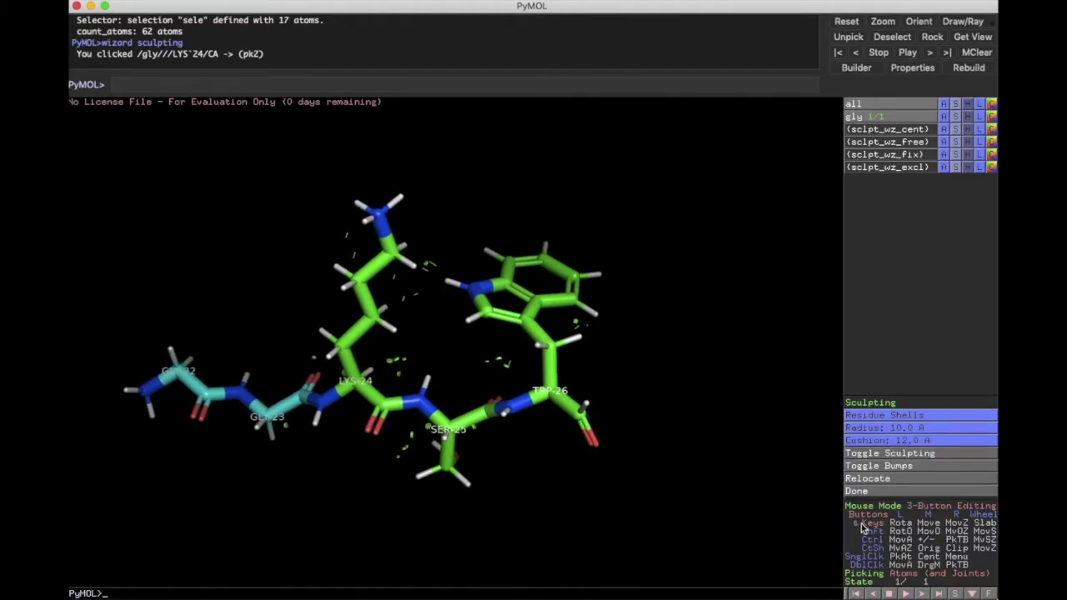
pyautogui.click(882, 428)
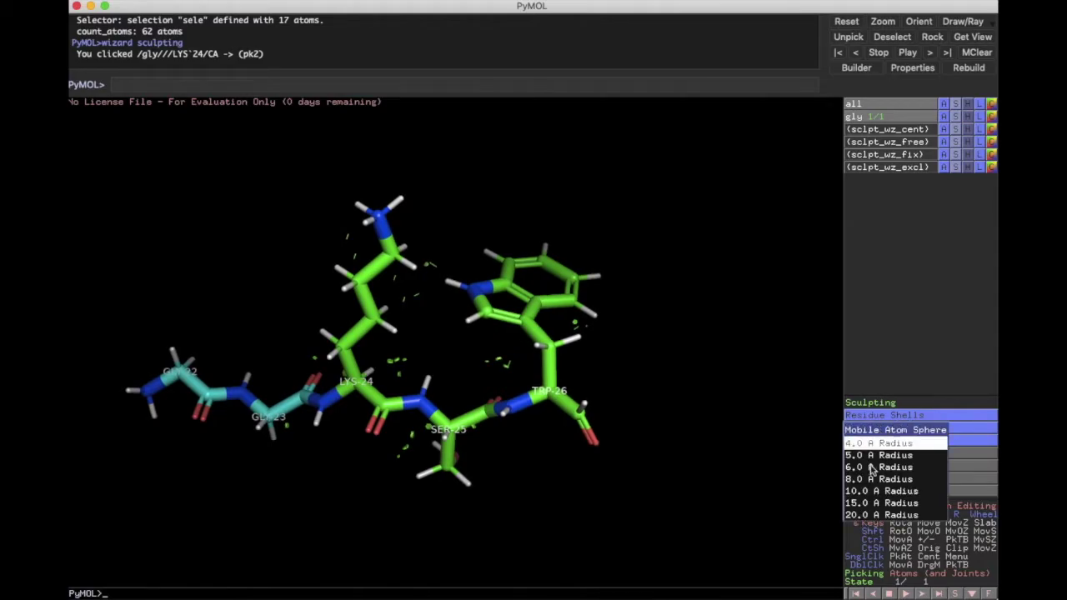
pyautogui.click(871, 502)
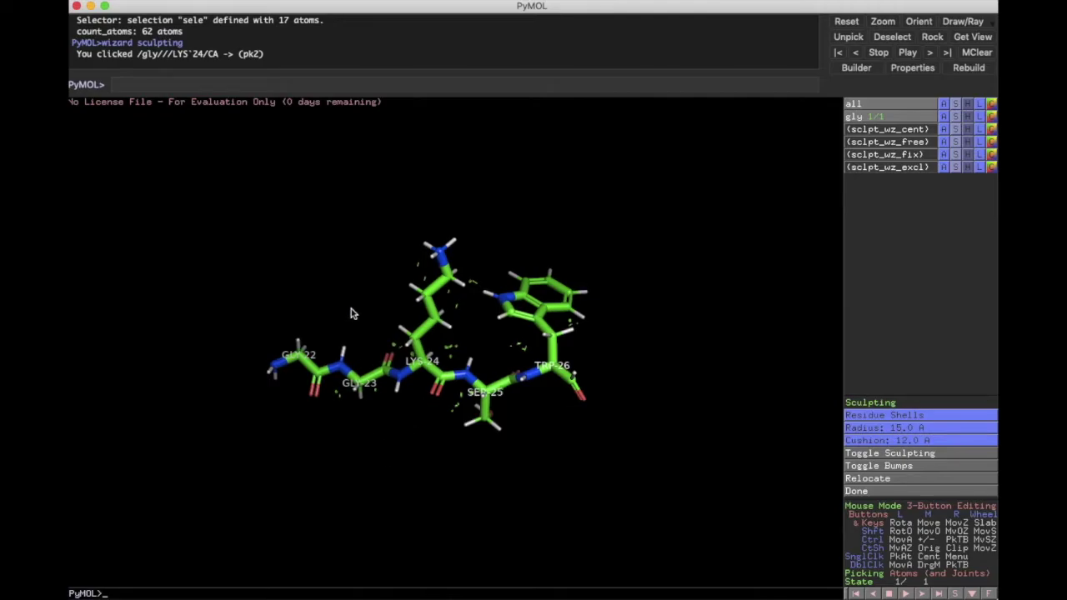
# Check the peptide's sculpted geometry from several angles and finish the Sculpting wizard.
pyautogui.moveTo(351, 308); pyautogui.dragTo(655, 320)
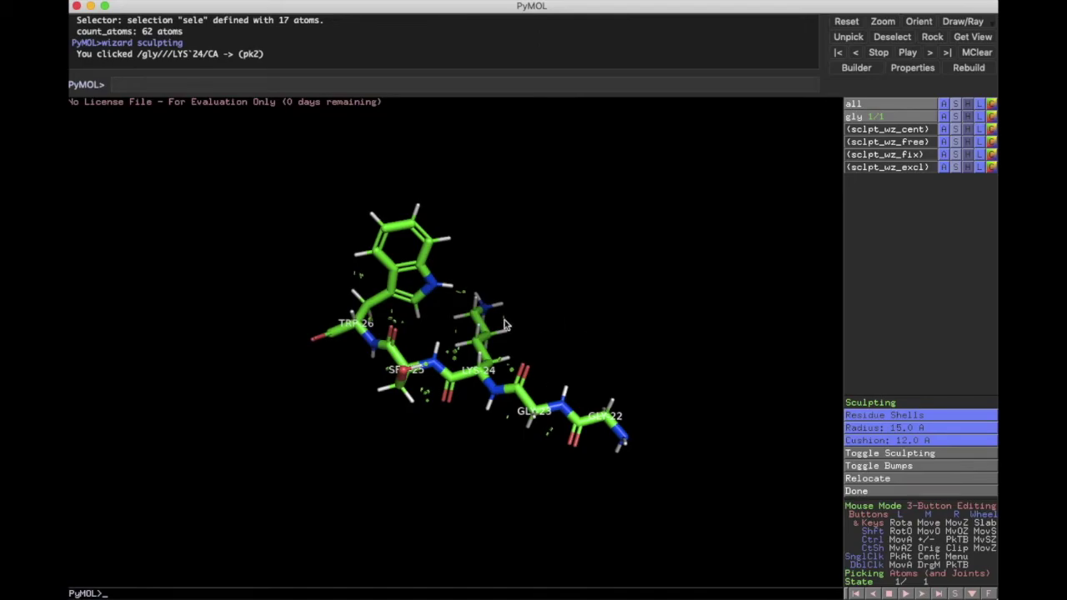
pyautogui.moveTo(512, 335); pyautogui.dragTo(455, 338)
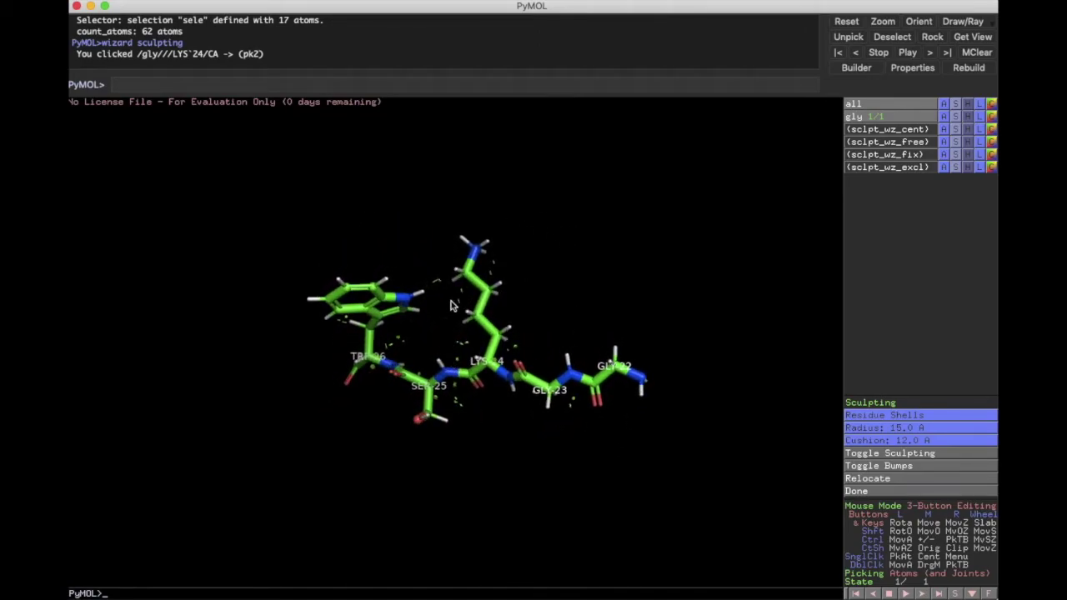
pyautogui.moveTo(565, 248); pyautogui.dragTo(489, 413)
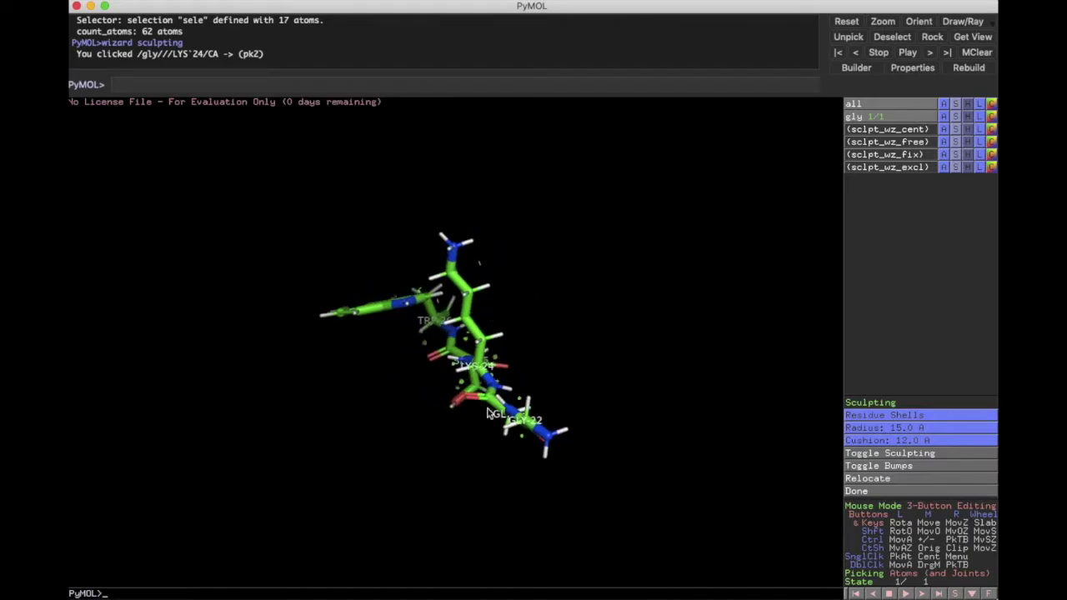
pyautogui.moveTo(593, 419); pyautogui.dragTo(558, 288)
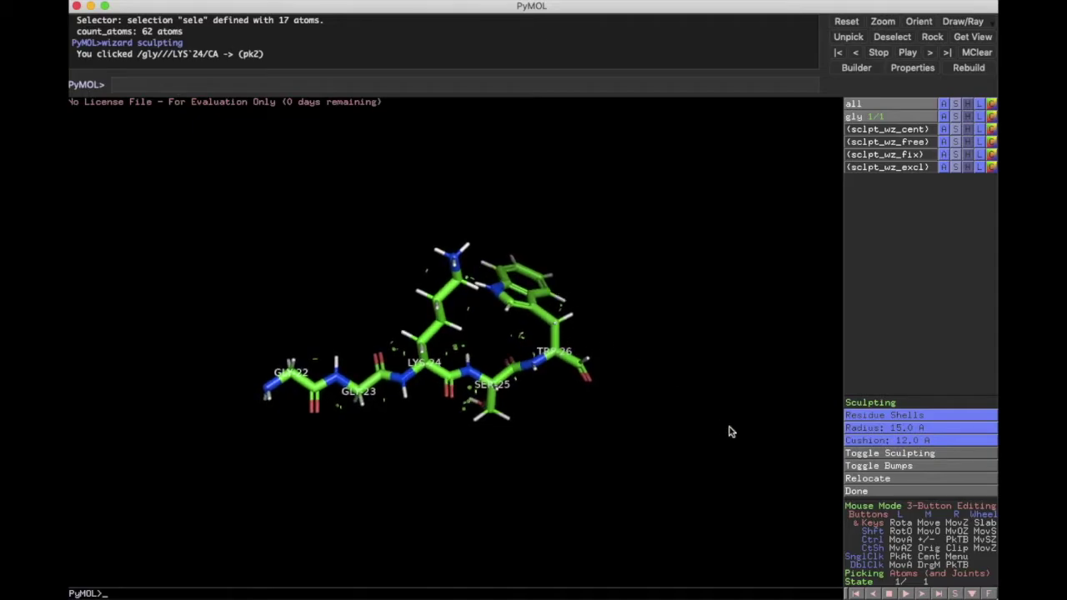
pyautogui.click(872, 493)
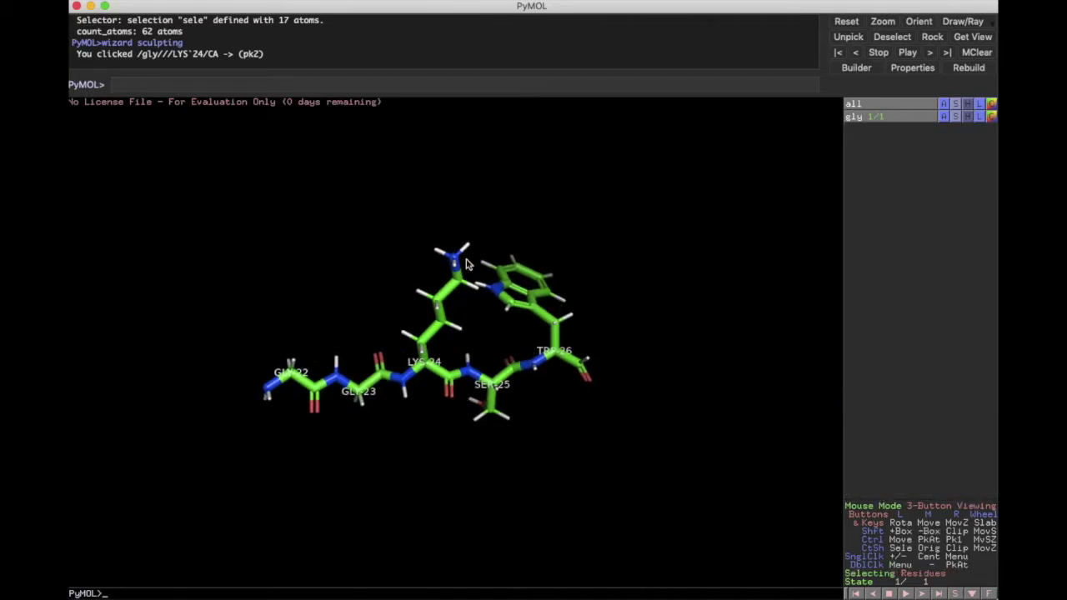
# Export the enabled peptide in PDBx/mmCIF format as "peptide" in the Crystal structures folder, and delete everything from the session.
pyautogui.scroll(-3, 389, 300)
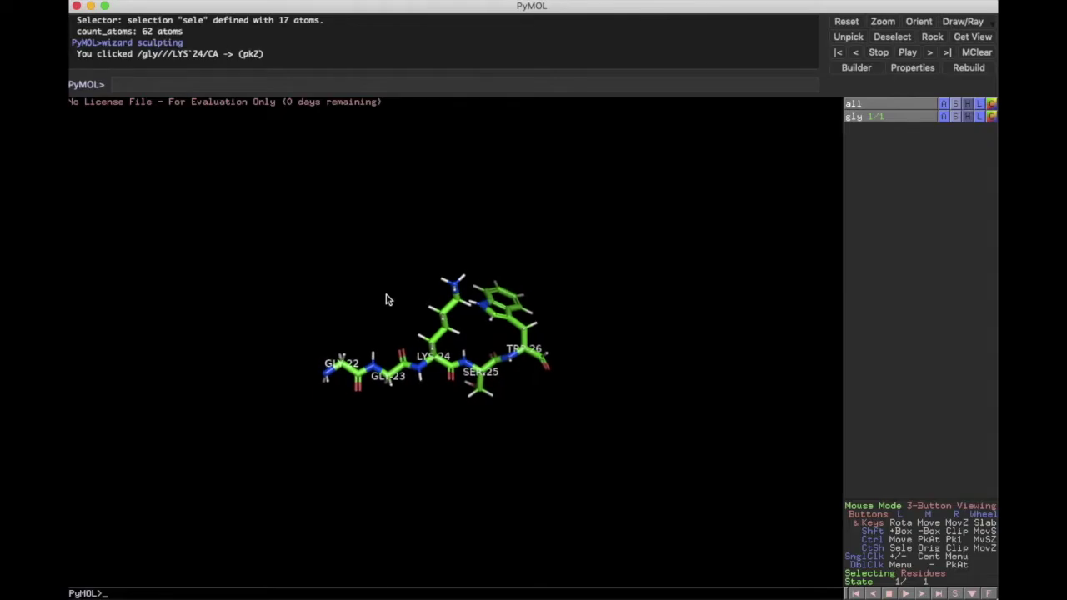
pyautogui.moveTo(423, 411); pyautogui.dragTo(417, 386)
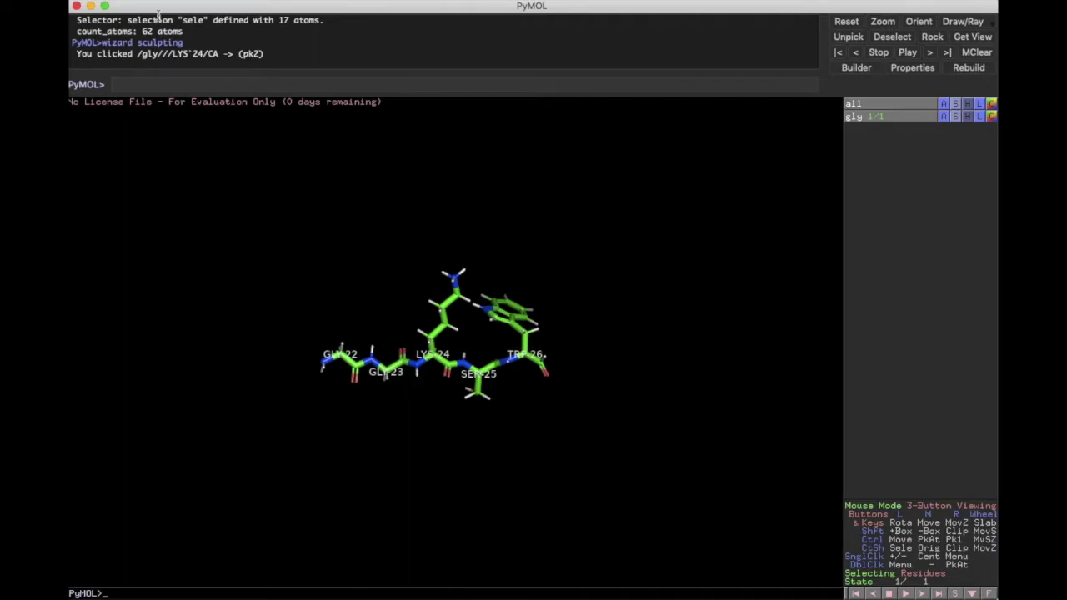
pyautogui.click(88, 0)
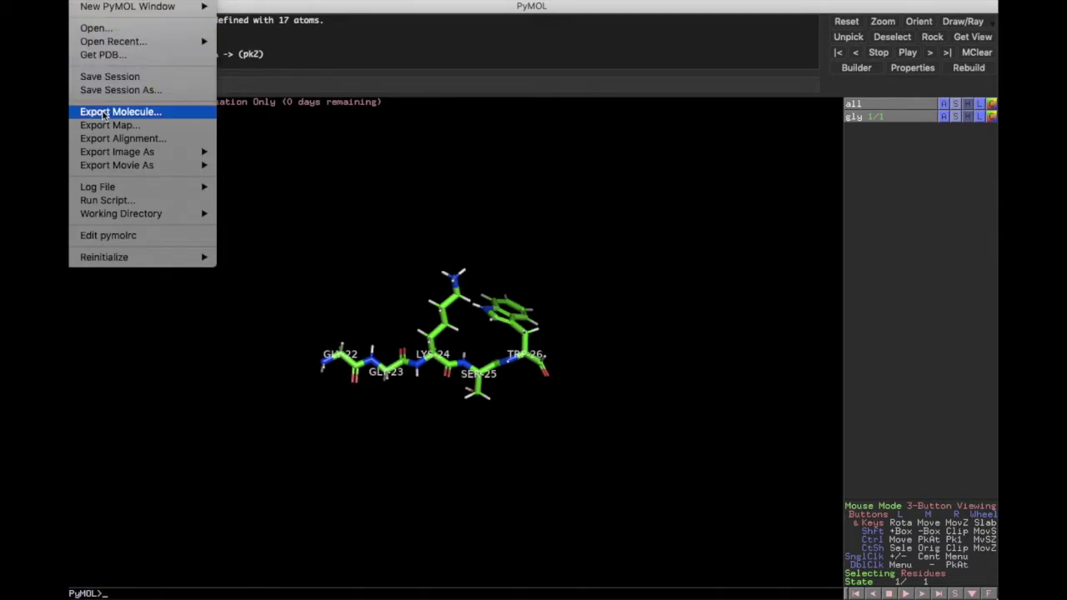
pyautogui.click(104, 113)
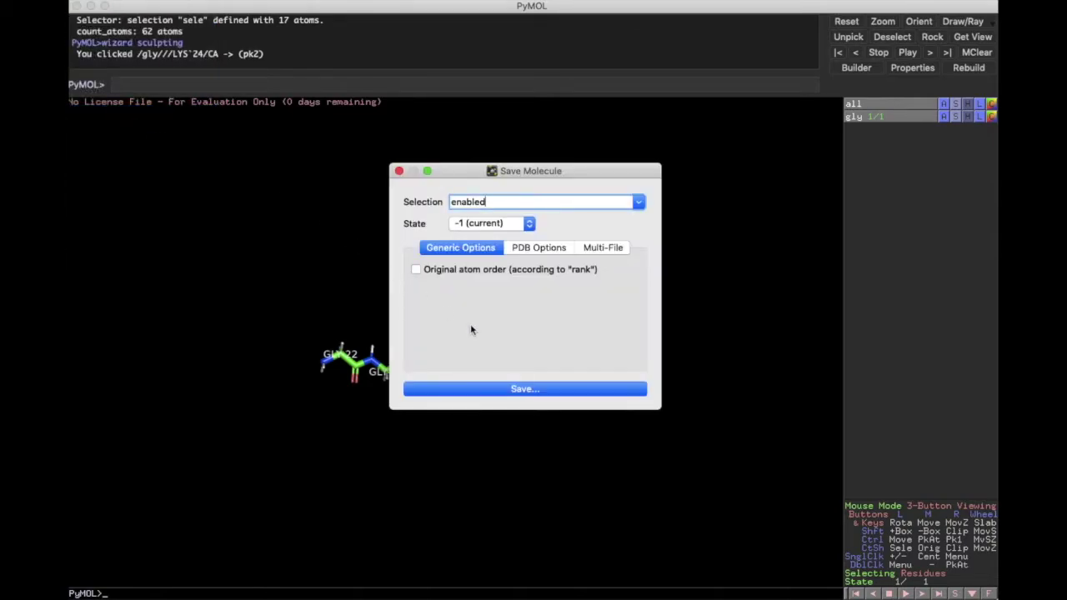
pyautogui.click(514, 393)
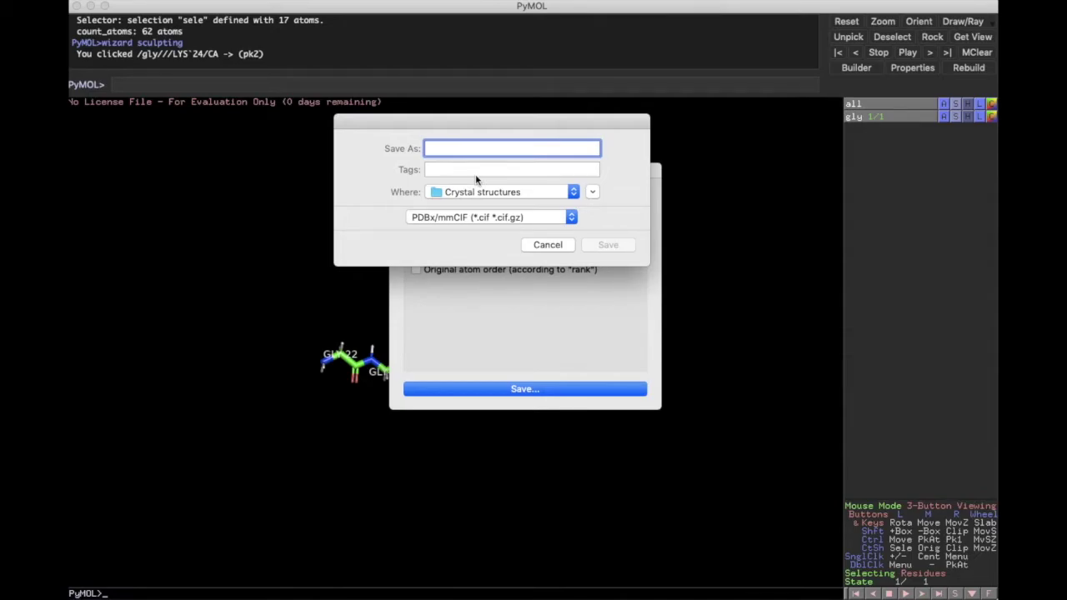
pyautogui.write('peptide')
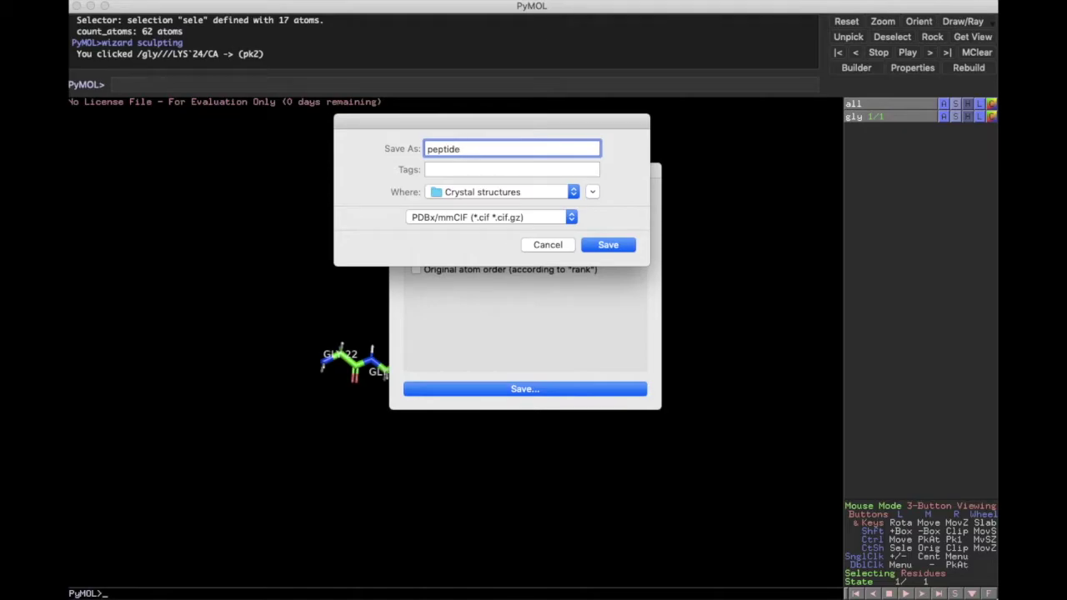
pyautogui.press('Return')
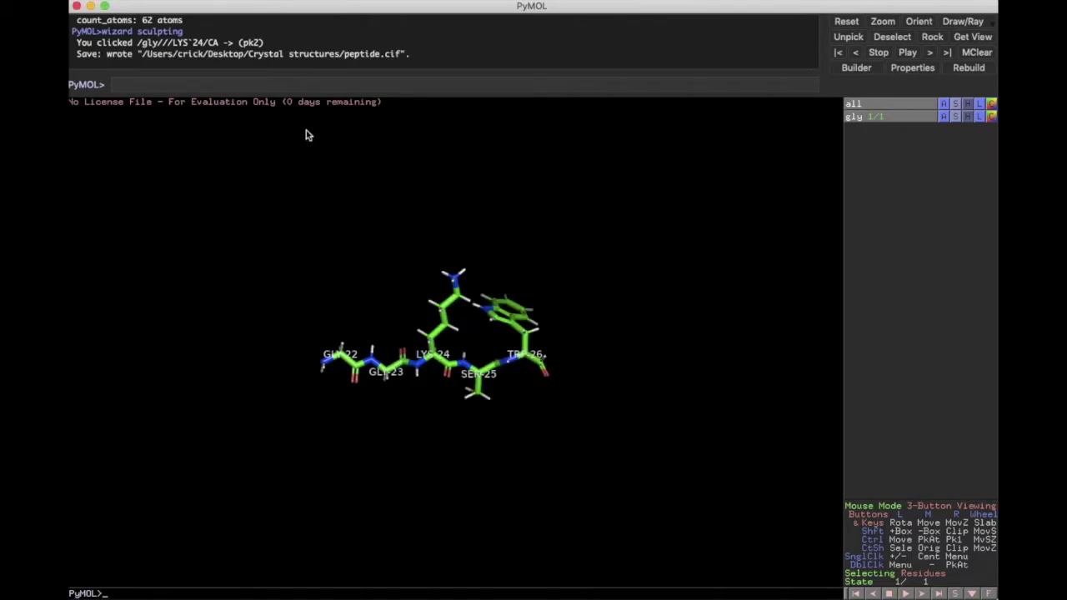
pyautogui.click(945, 105)
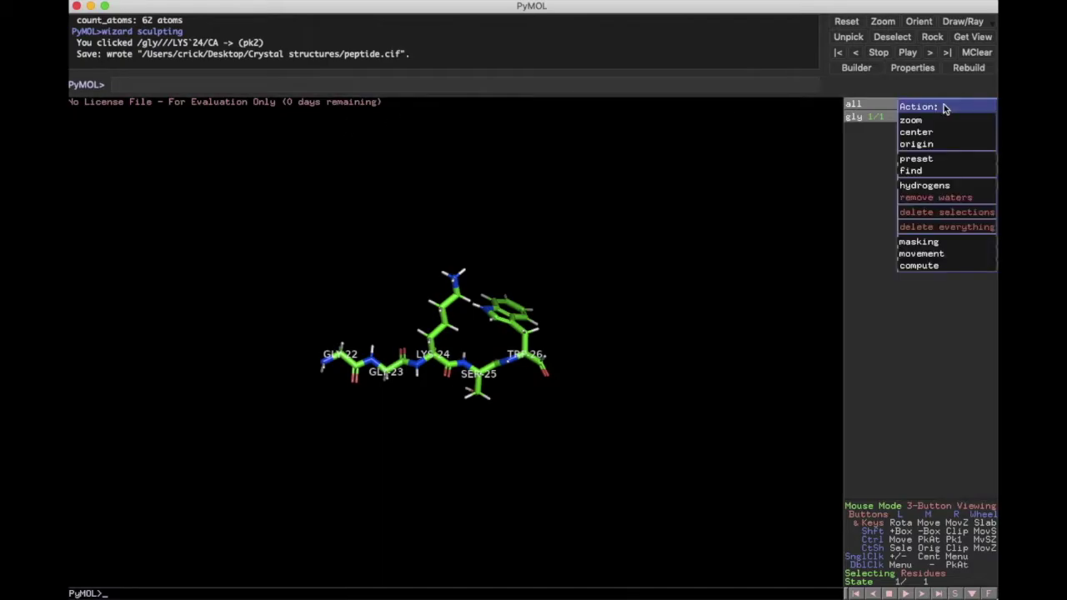
pyautogui.click(914, 227)
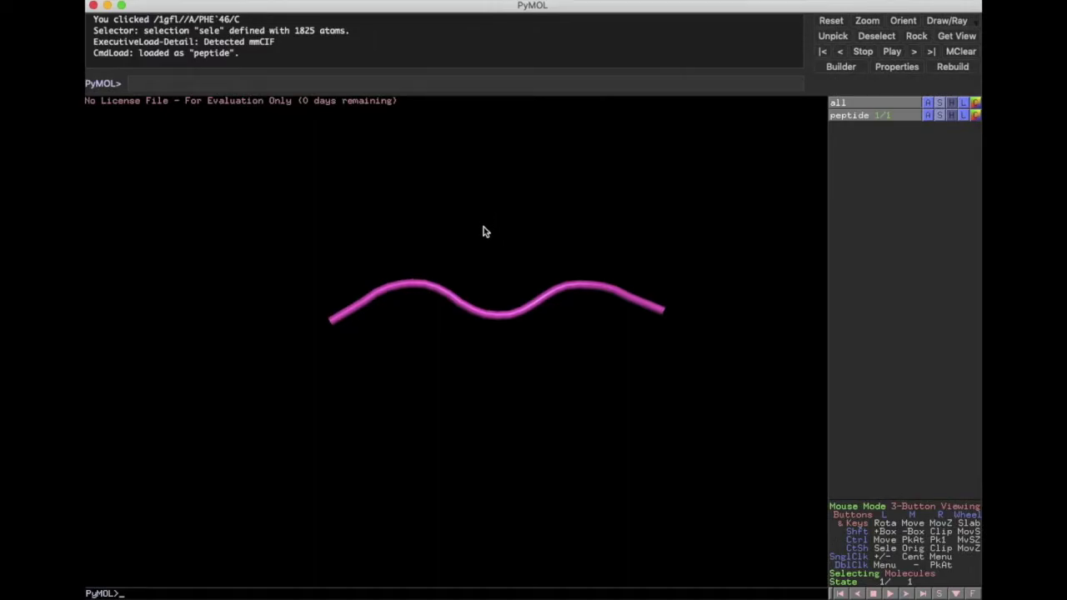
# Show the loaded peptide's main chain and side chains as sticks and hide its cartoon.
pyautogui.moveTo(483, 230); pyautogui.dragTo(504, 450)
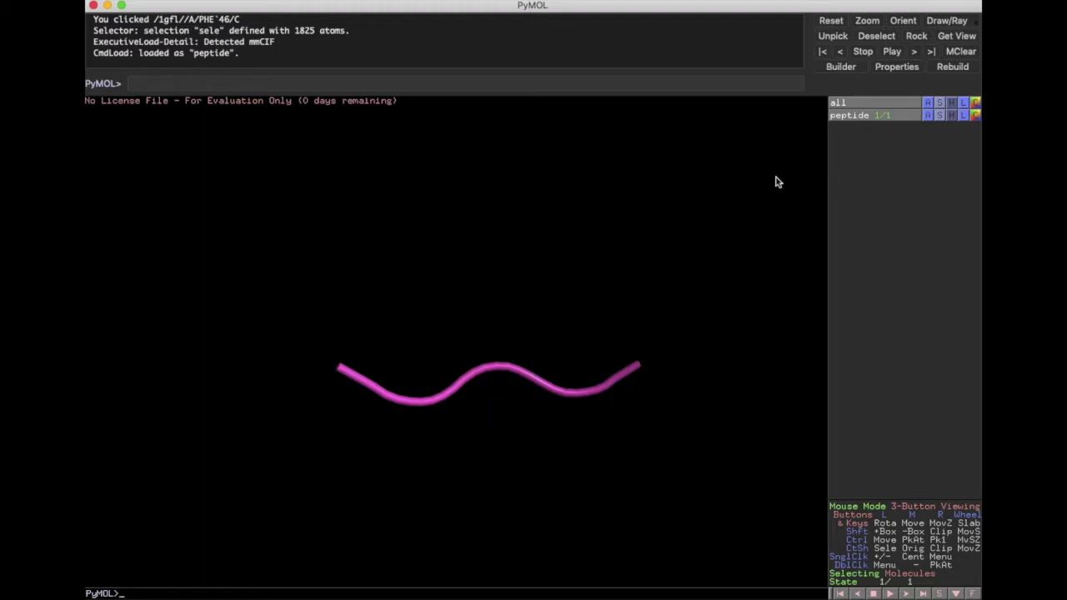
pyautogui.click(939, 119)
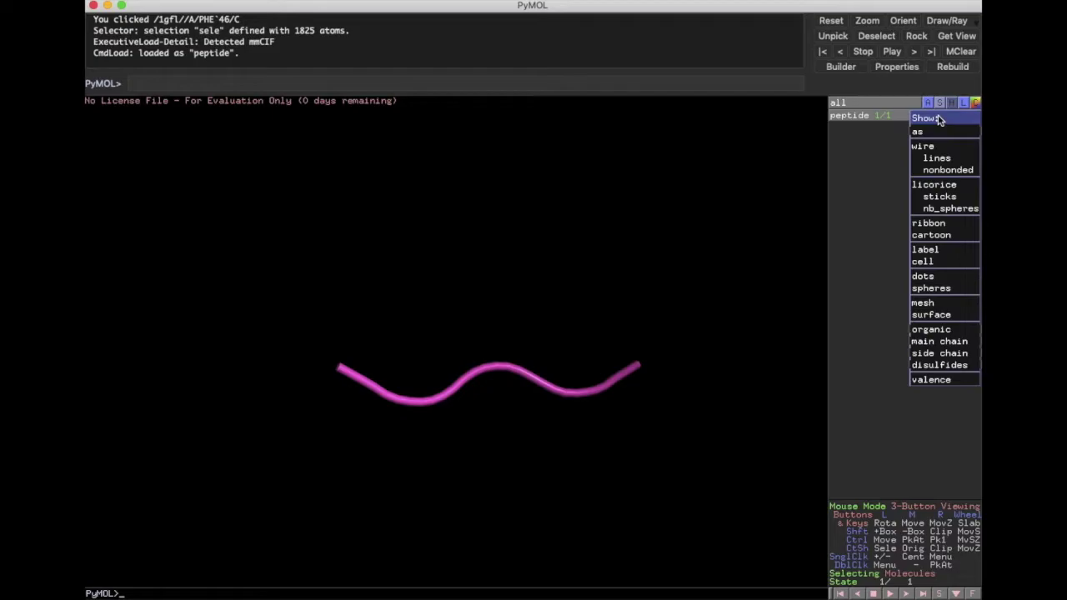
pyautogui.moveTo(945, 333)
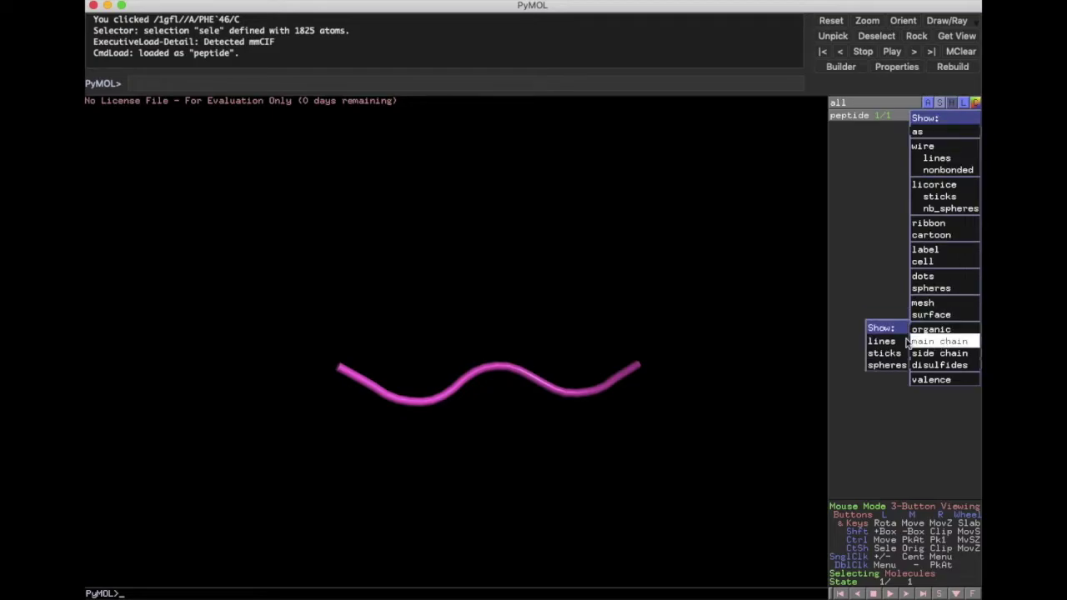
pyautogui.click(883, 341)
pyautogui.click(940, 119)
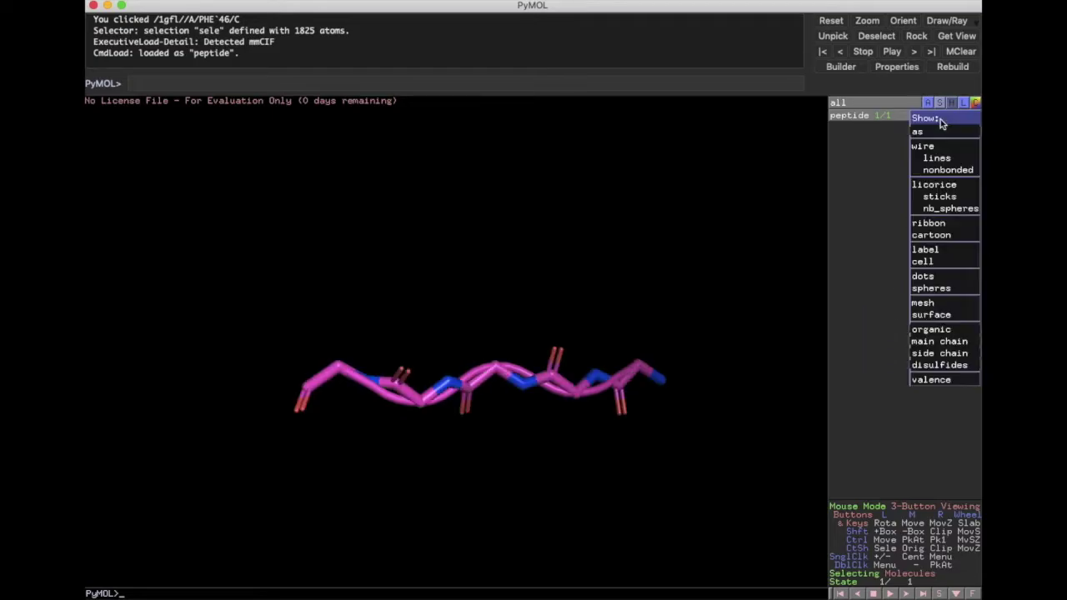
pyautogui.moveTo(933, 356)
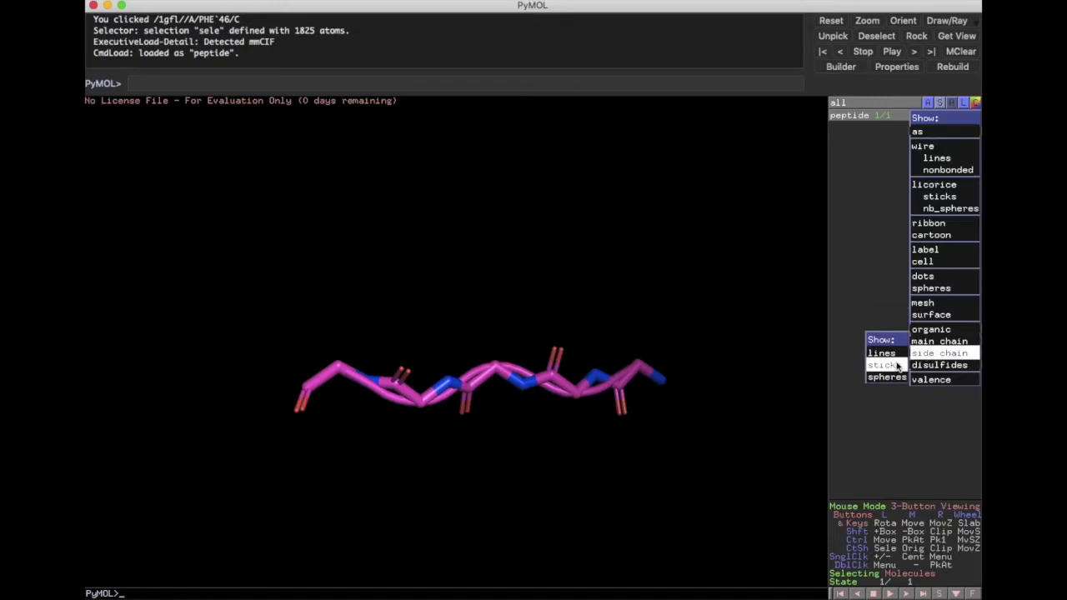
pyautogui.click(885, 366)
pyautogui.click(952, 116)
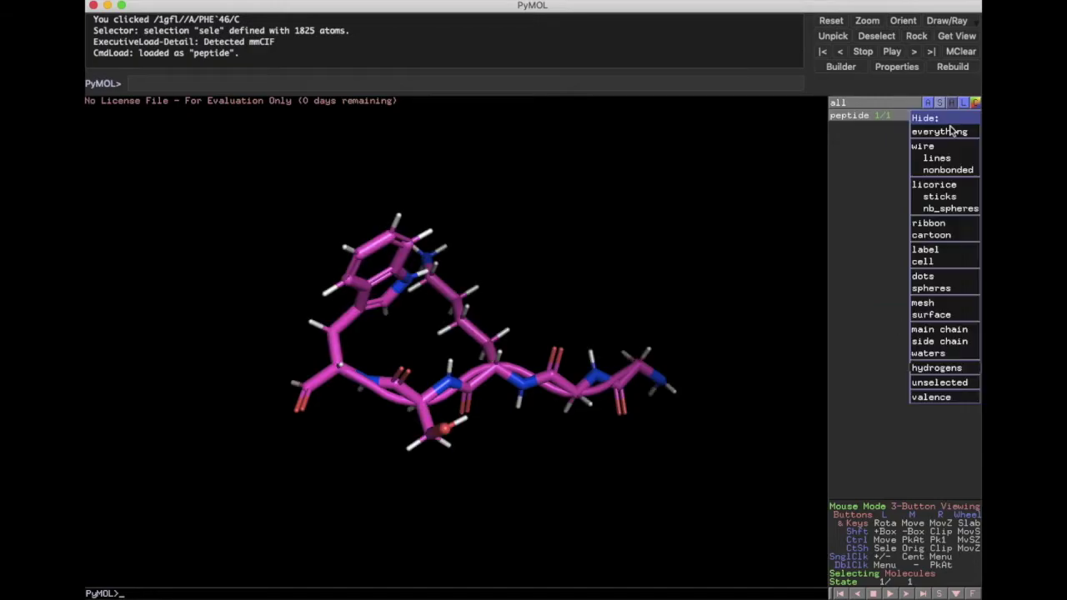
pyautogui.click(941, 236)
# Examine the stick peptide's backbone, peptide bonds and side-chain orientation from several angles.
pyautogui.moveTo(401, 362); pyautogui.dragTo(667, 357)
pyautogui.moveTo(442, 303); pyautogui.dragTo(457, 275)
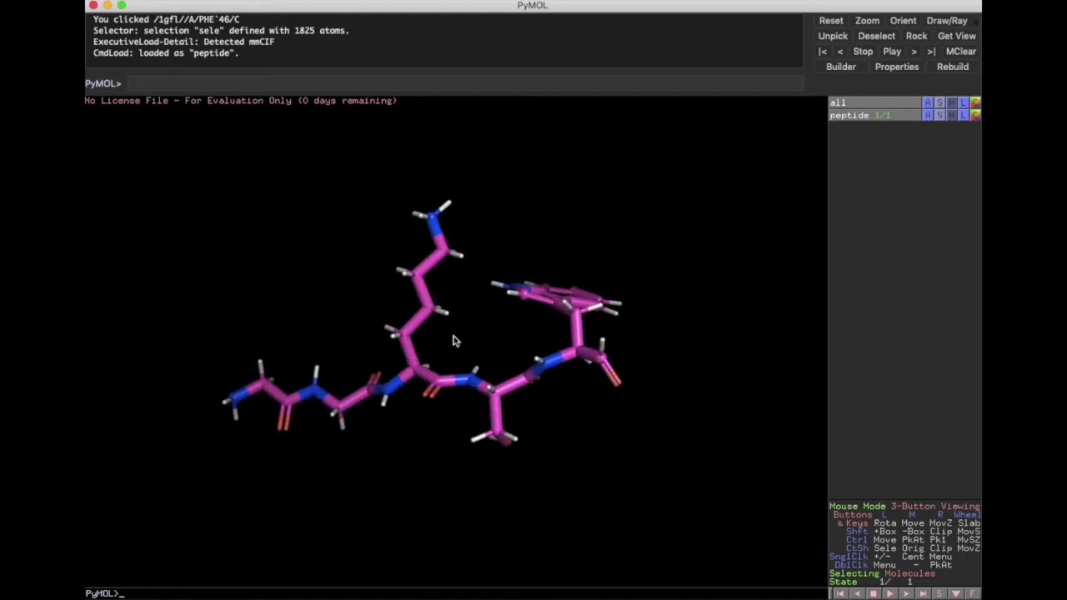
pyautogui.moveTo(440, 323); pyautogui.dragTo(473, 403)
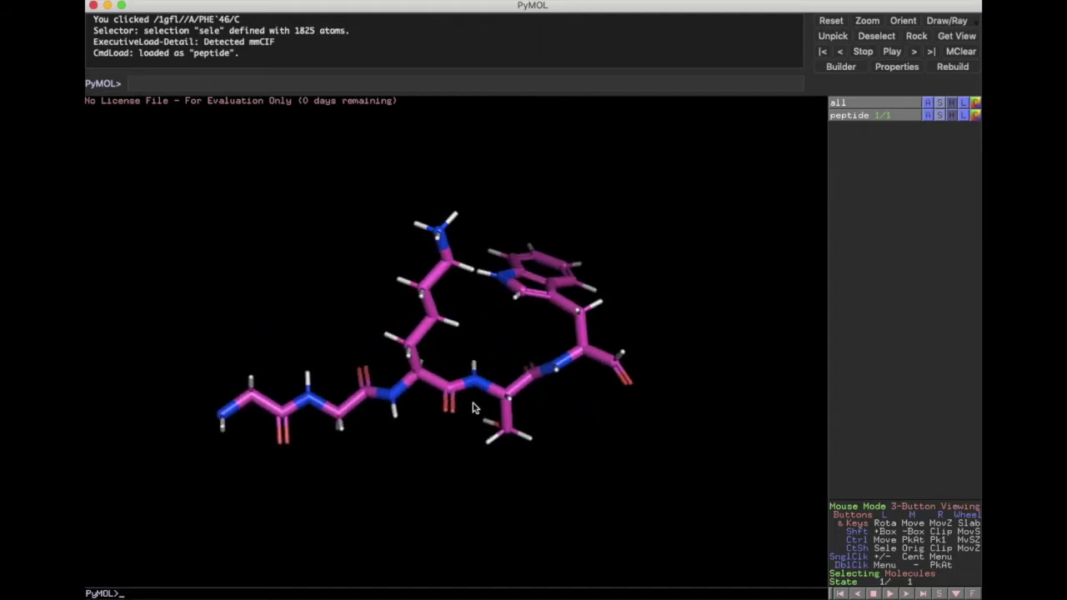
pyautogui.moveTo(476, 362); pyautogui.dragTo(460, 362)
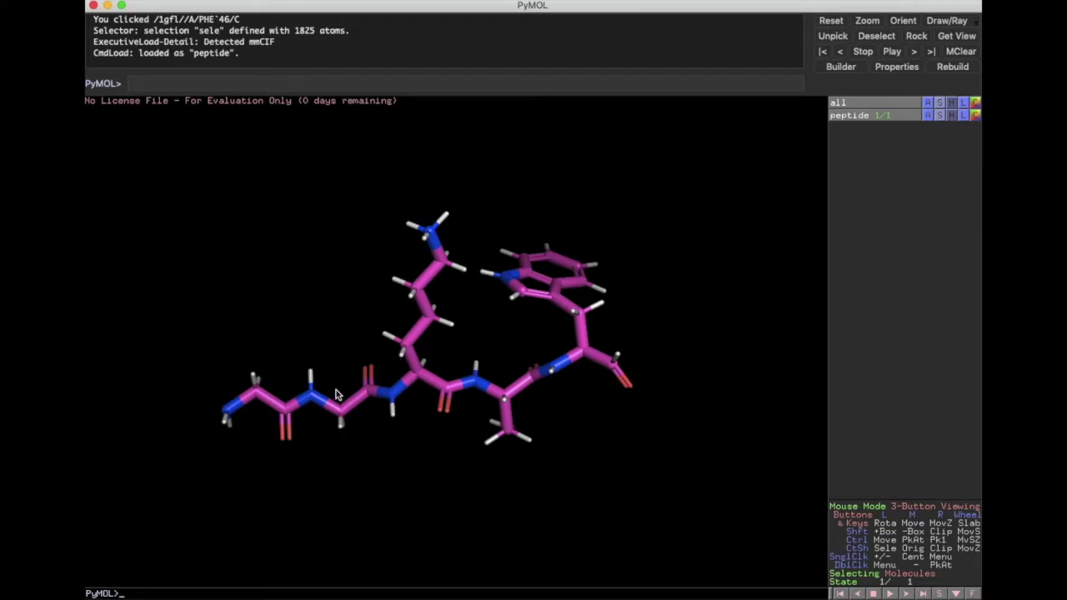
pyautogui.moveTo(398, 346); pyautogui.dragTo(419, 405)
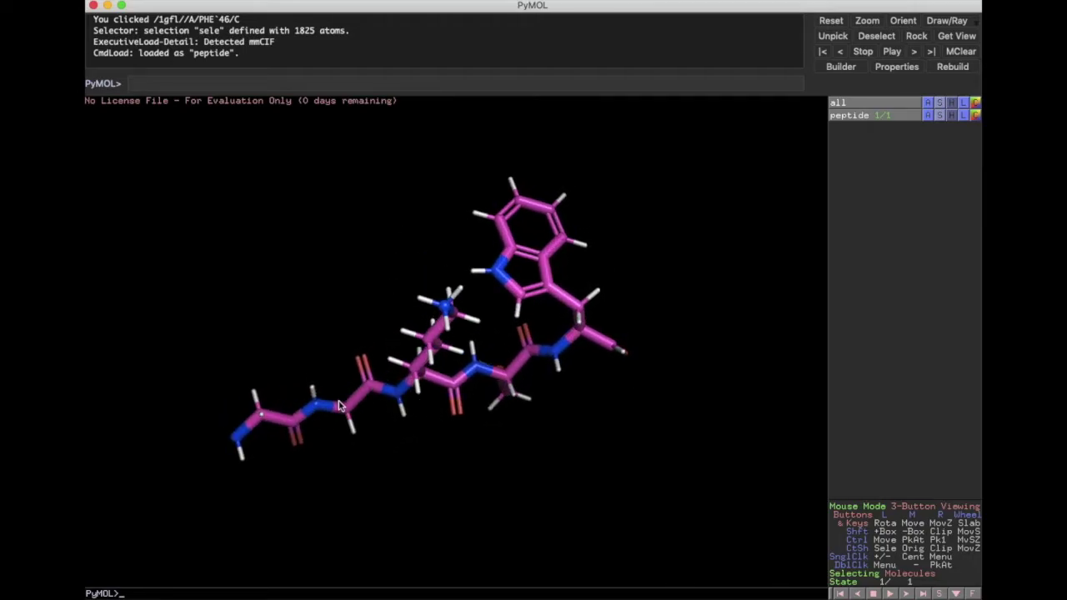
pyautogui.moveTo(343, 405); pyautogui.dragTo(409, 426)
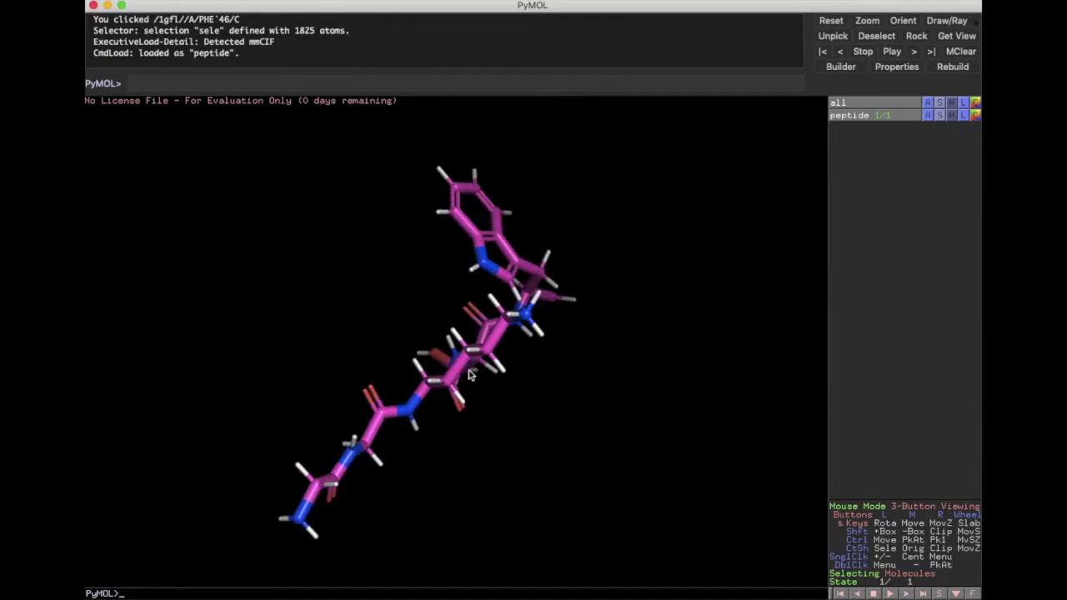
pyautogui.moveTo(460, 382); pyautogui.dragTo(417, 383)
pyautogui.moveTo(363, 439); pyautogui.dragTo(341, 374)
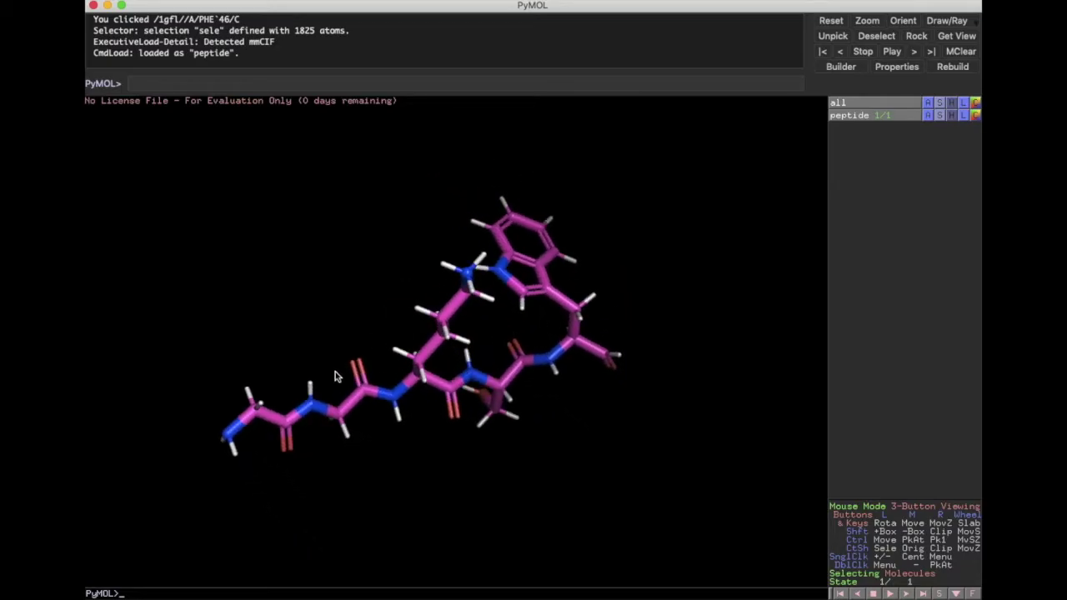
pyautogui.moveTo(472, 334); pyautogui.dragTo(481, 365)
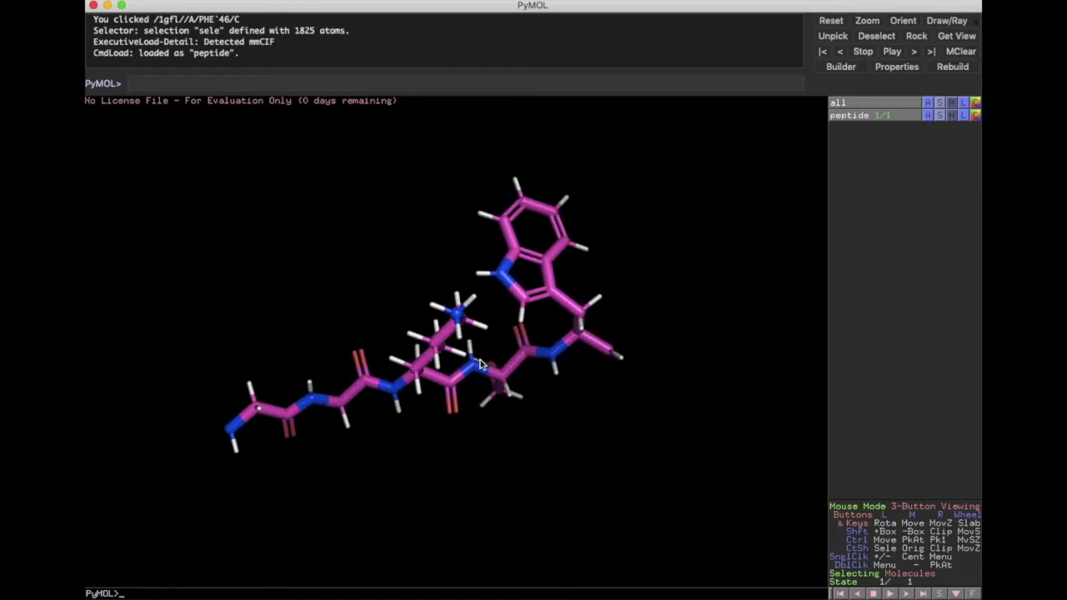
pyautogui.moveTo(432, 324); pyautogui.dragTo(477, 392)
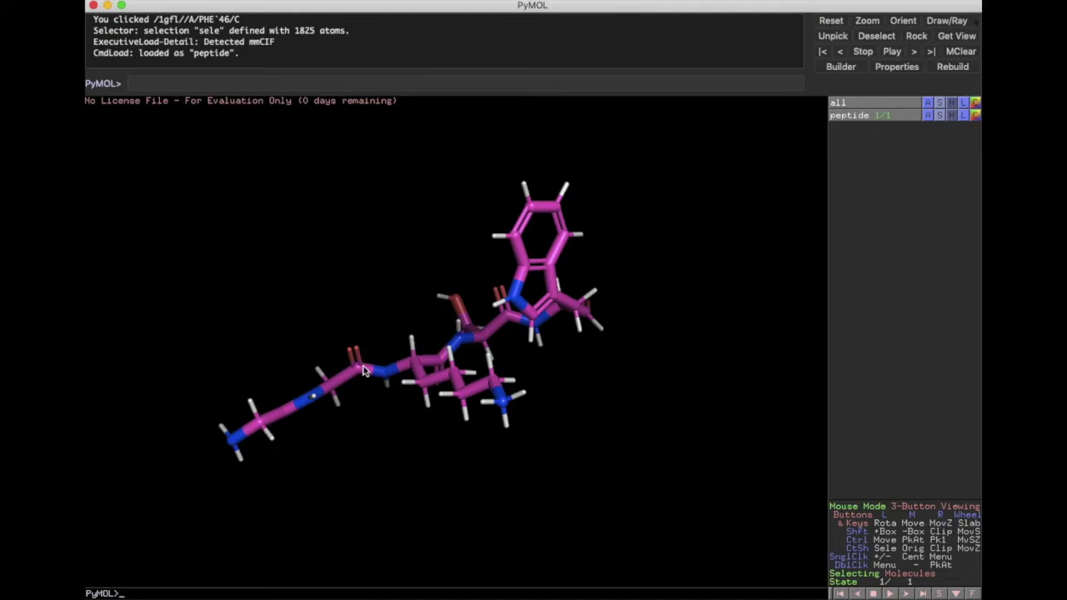
pyautogui.moveTo(400, 380); pyautogui.dragTo(328, 316)
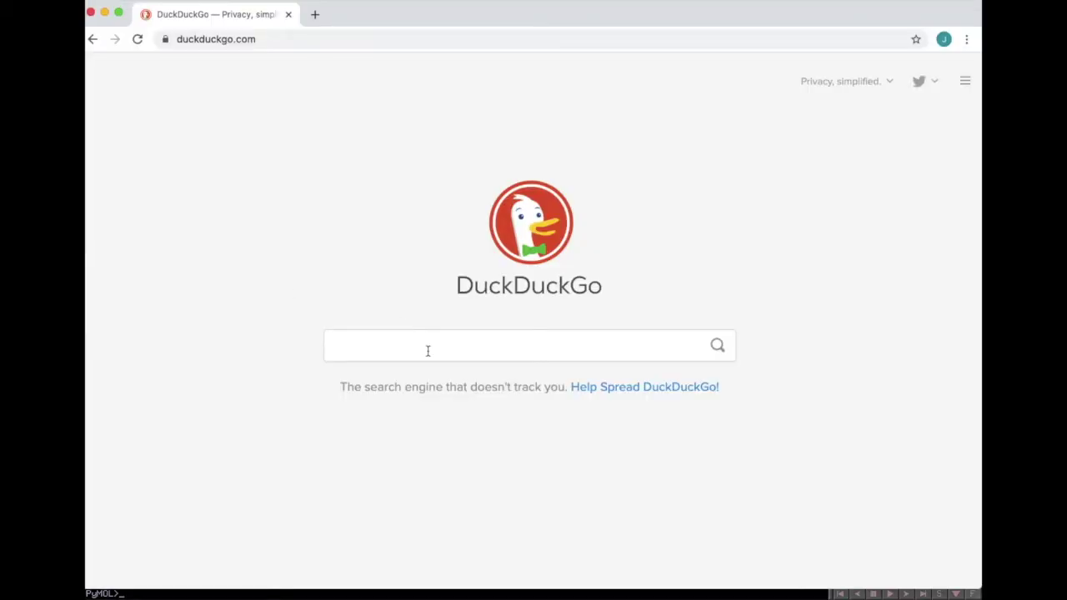
# Search DuckDuckGo in the web browser for "ramachandran plot" and open the Wikipedia article.
pyautogui.write('ramachan')
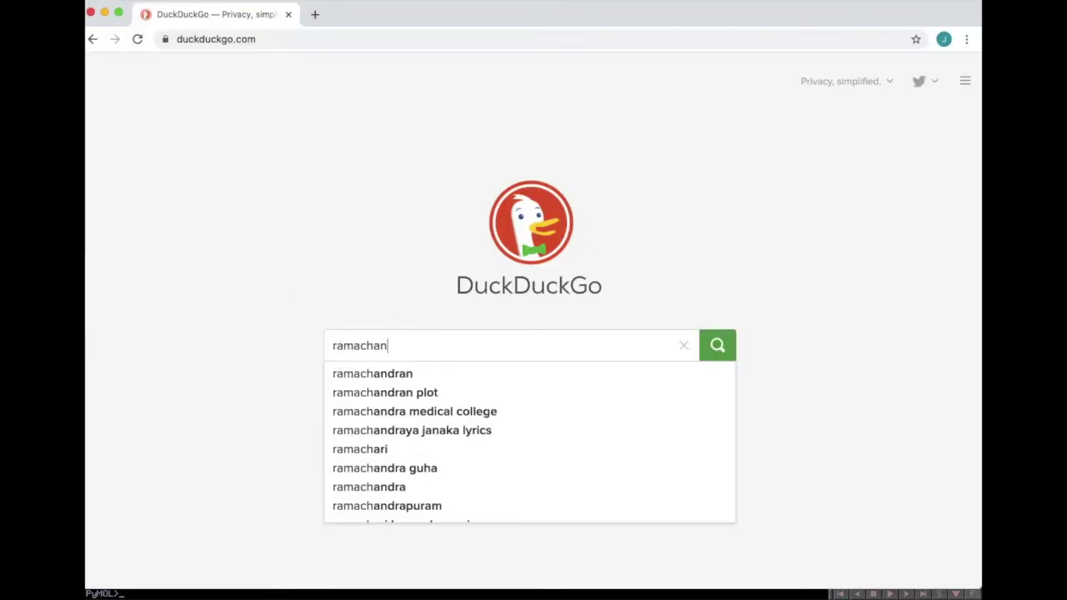
pyautogui.write('dran plot')
pyautogui.press('Return')
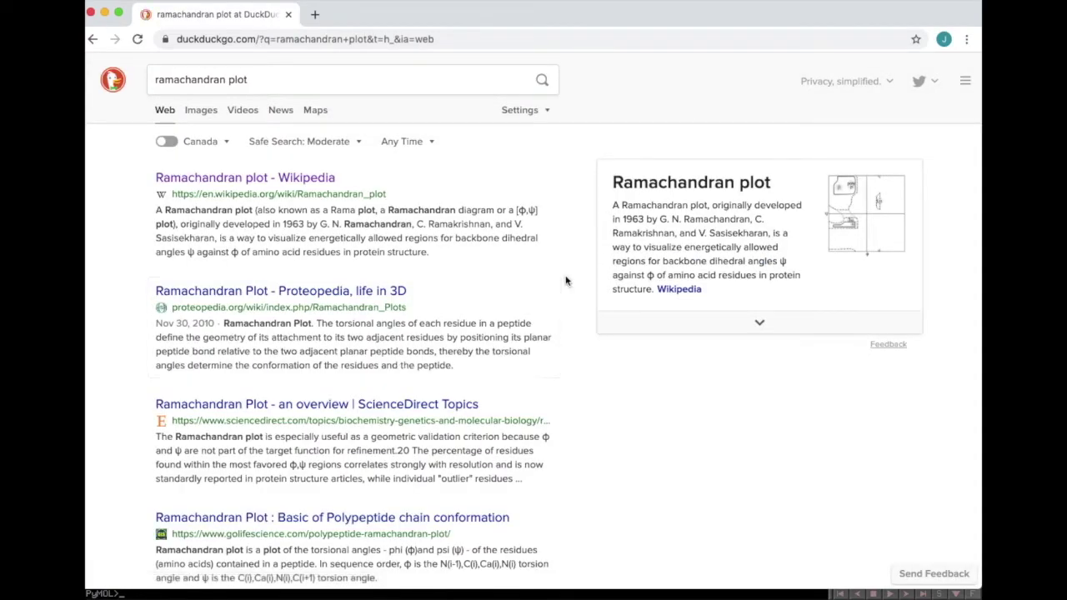
pyautogui.click(683, 291)
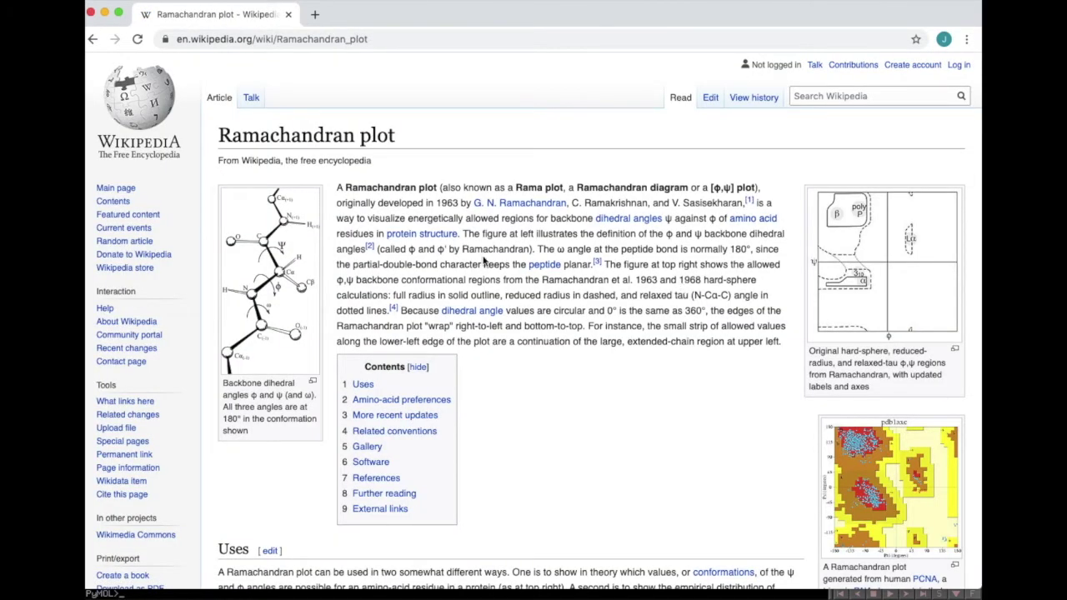
# Enlarge the article's backbone dihedral angle diagram and compare it with the peptide backbone in PyMOL.
pyautogui.click(292, 291)
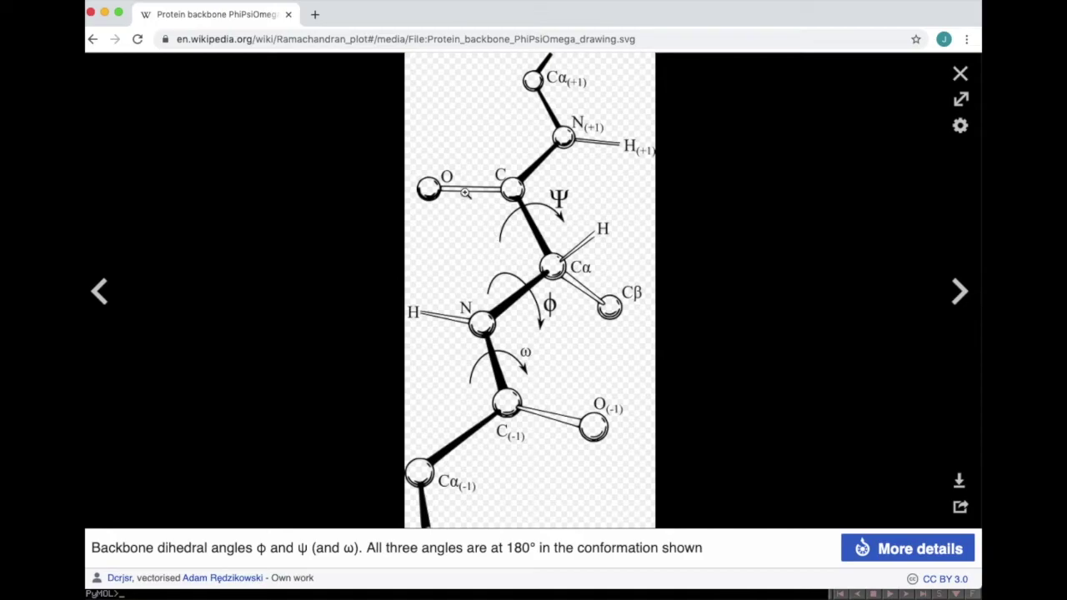
pyautogui.click(318, 592)
pyautogui.moveTo(315, 395); pyautogui.dragTo(356, 407)
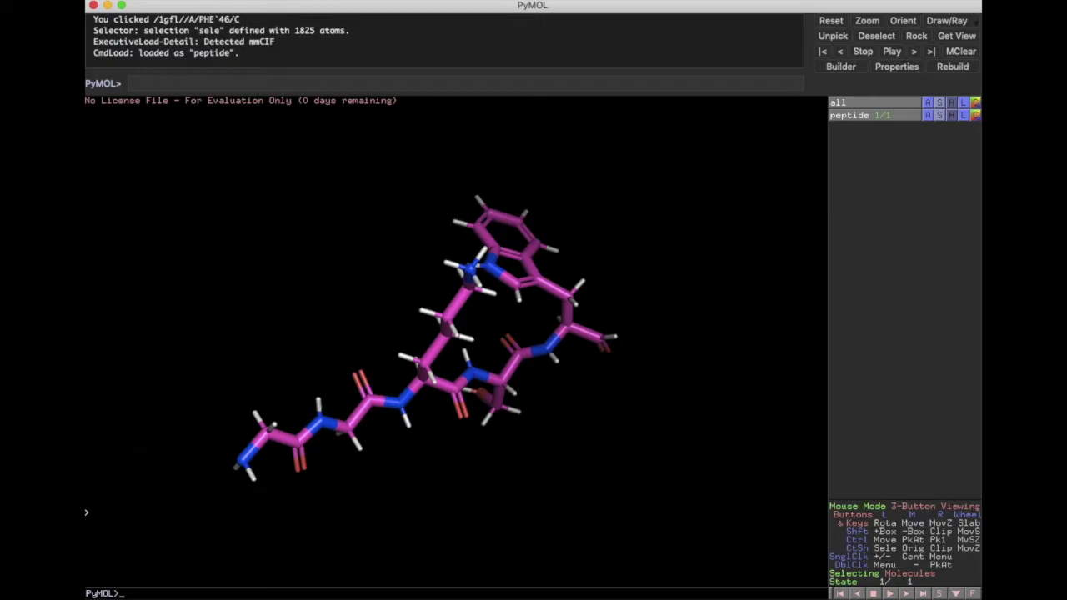
# Return to the Wikipedia article in the browser and enlarge the general-case Ramachandran plot from its gallery.
pyautogui.press('super+Tab')
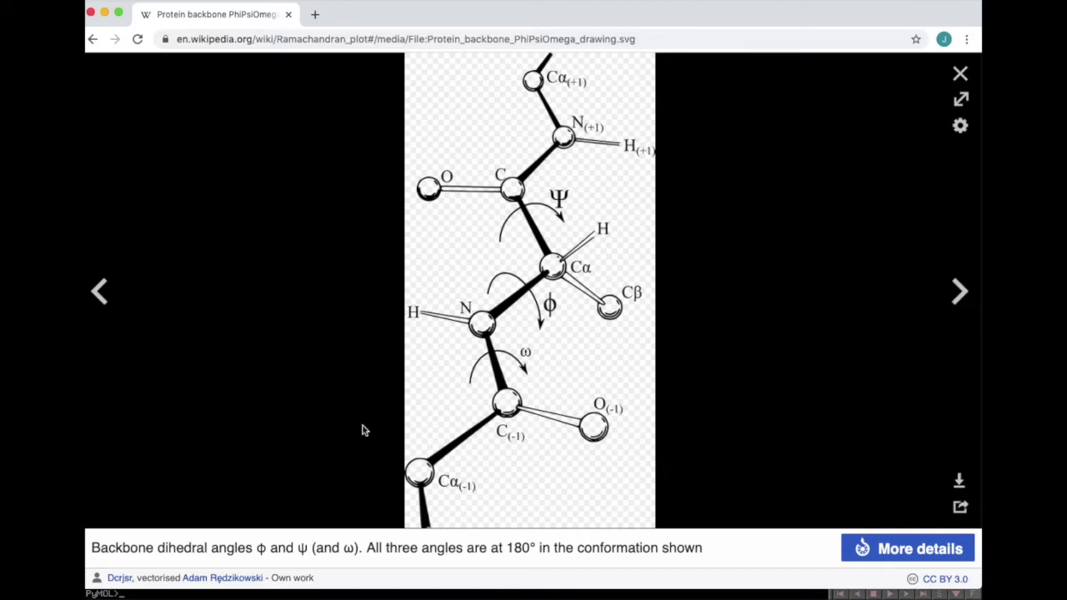
pyautogui.click(960, 74)
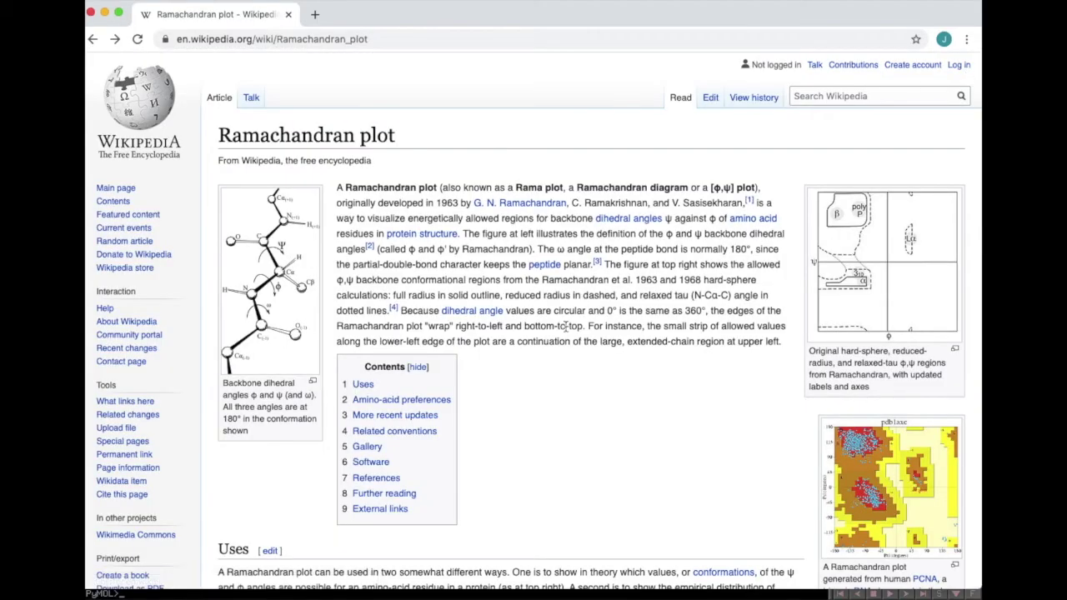
pyautogui.scroll(-20, 566, 326)
pyautogui.scroll(12, 564, 345)
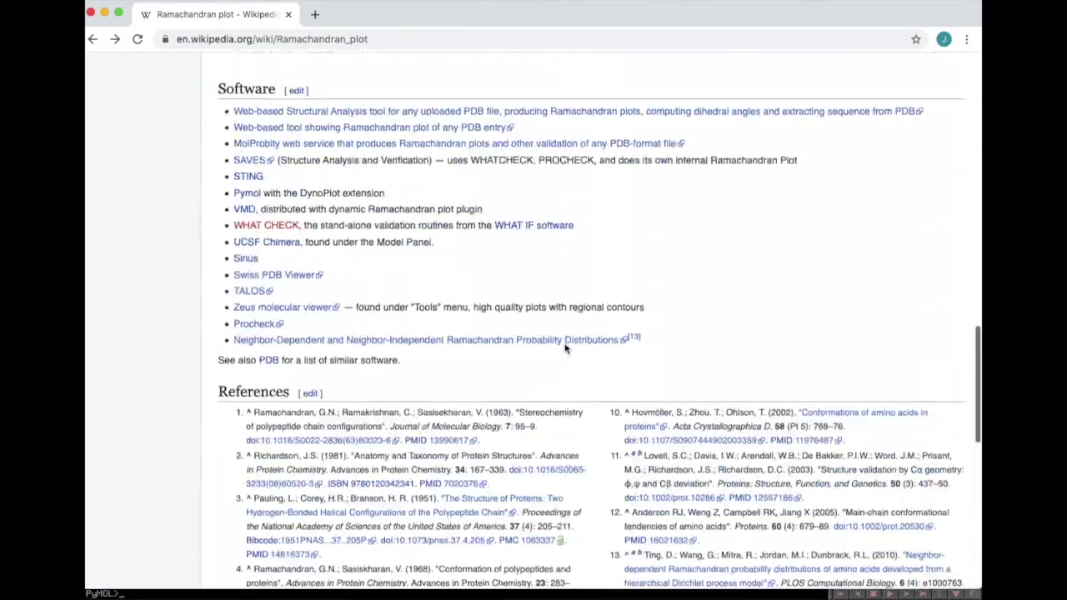
pyautogui.scroll(3, 564, 349)
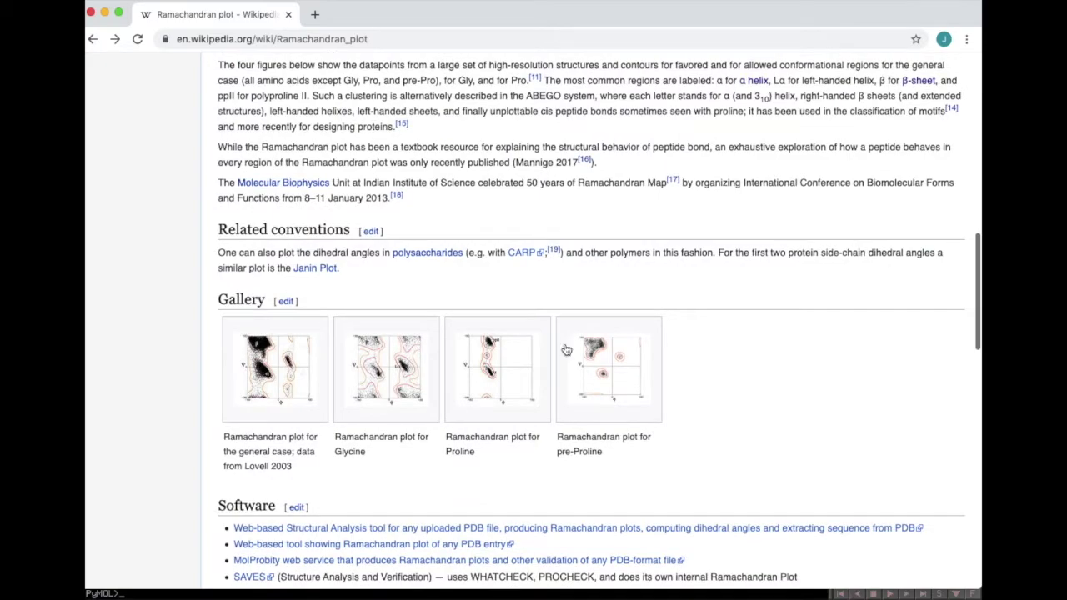
pyautogui.click(279, 364)
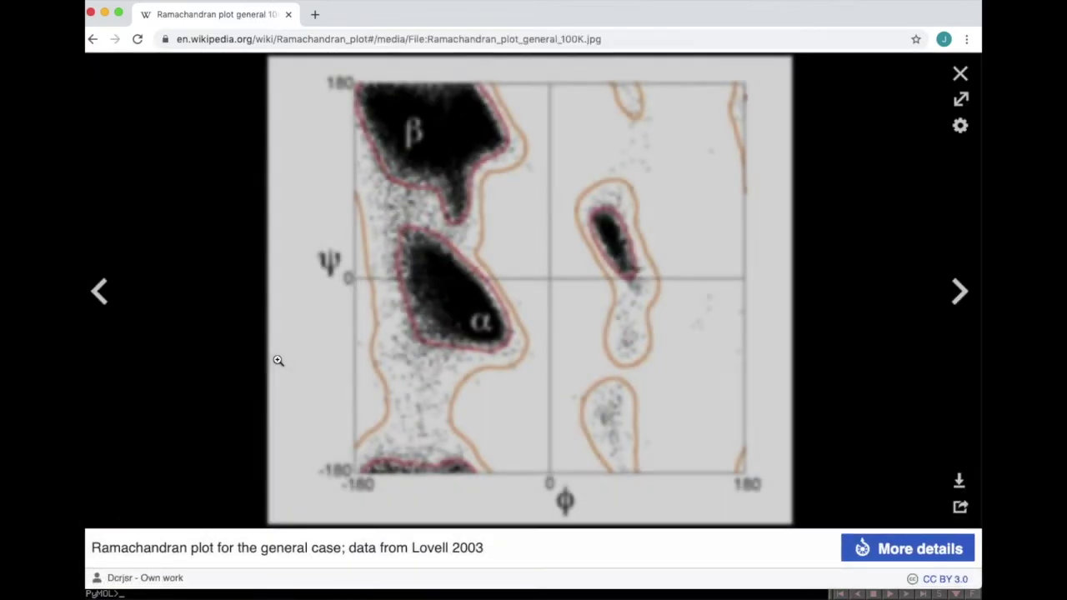
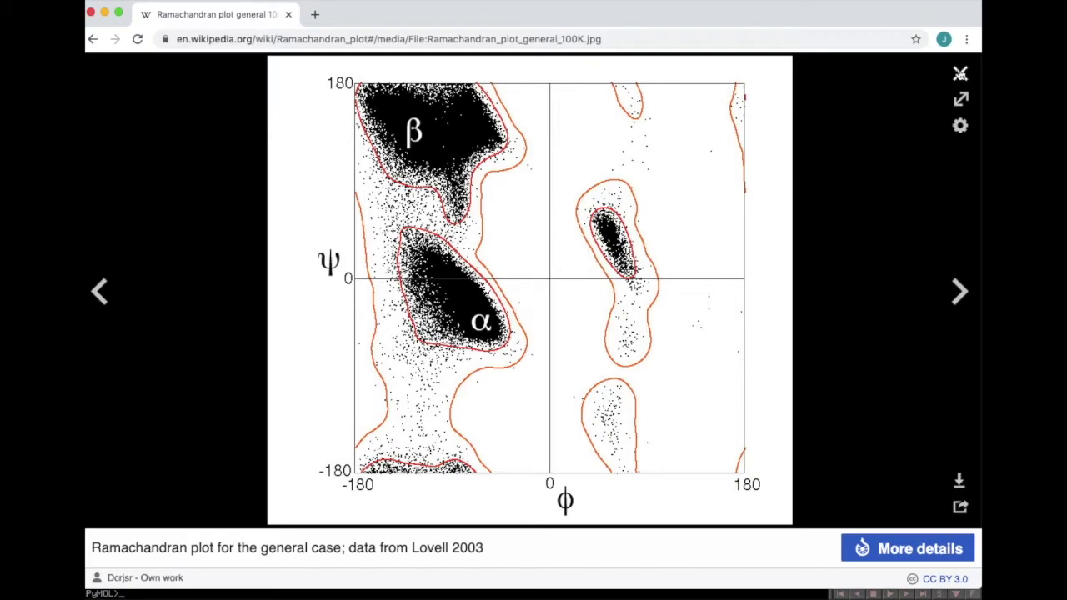
# Close the enlarged Ramachandran plot, switch to PyMOL and reset the mouse to 3-Button Editing mode.
pyautogui.click(960, 74)
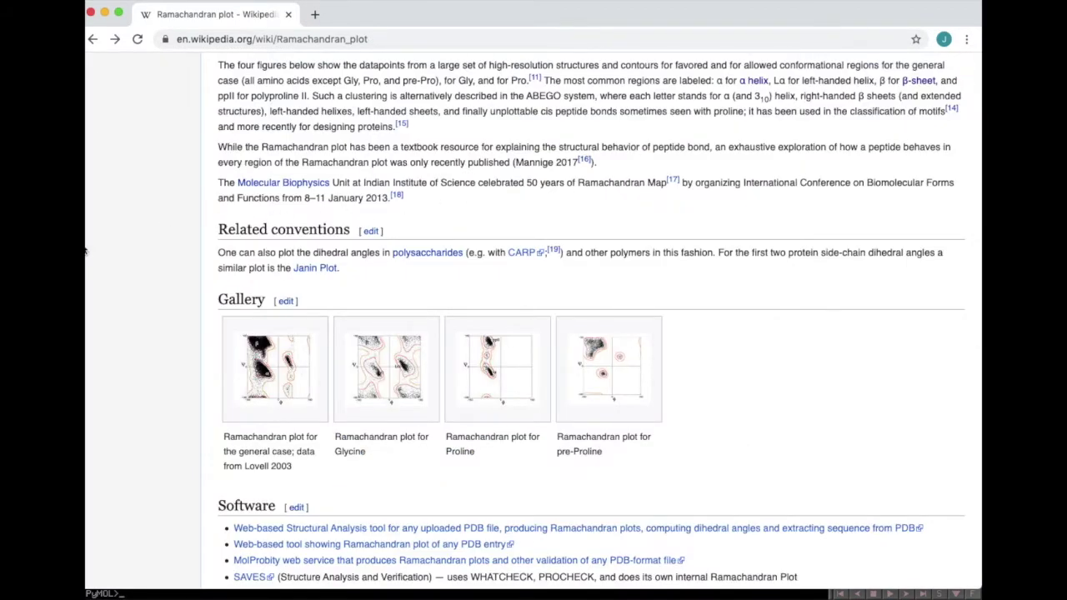
pyautogui.click(300, 595)
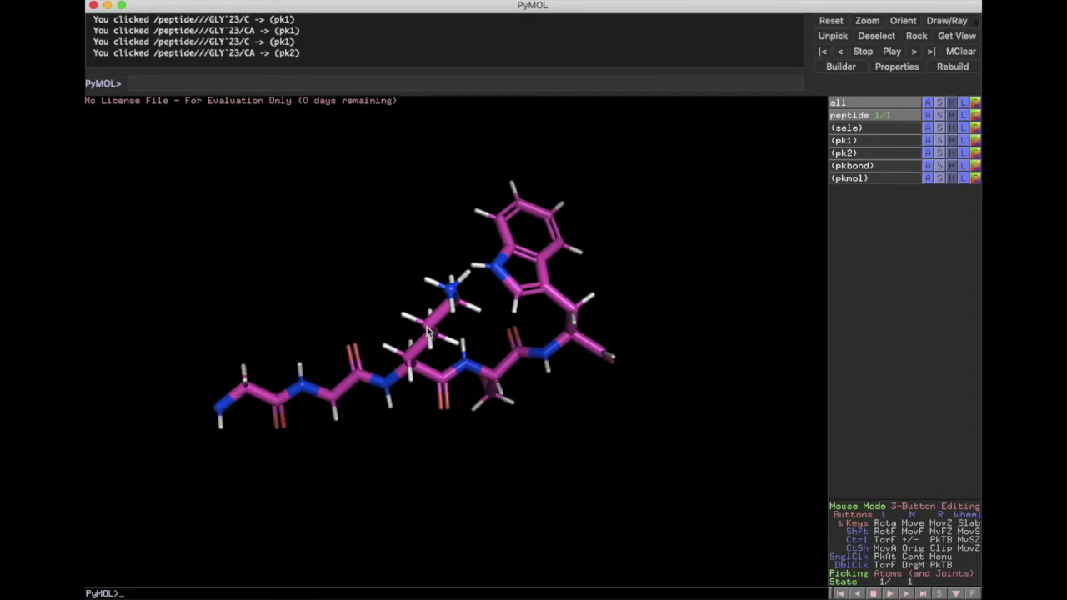
pyautogui.click(921, 512)
pyautogui.click(921, 512)
pyautogui.click(921, 513)
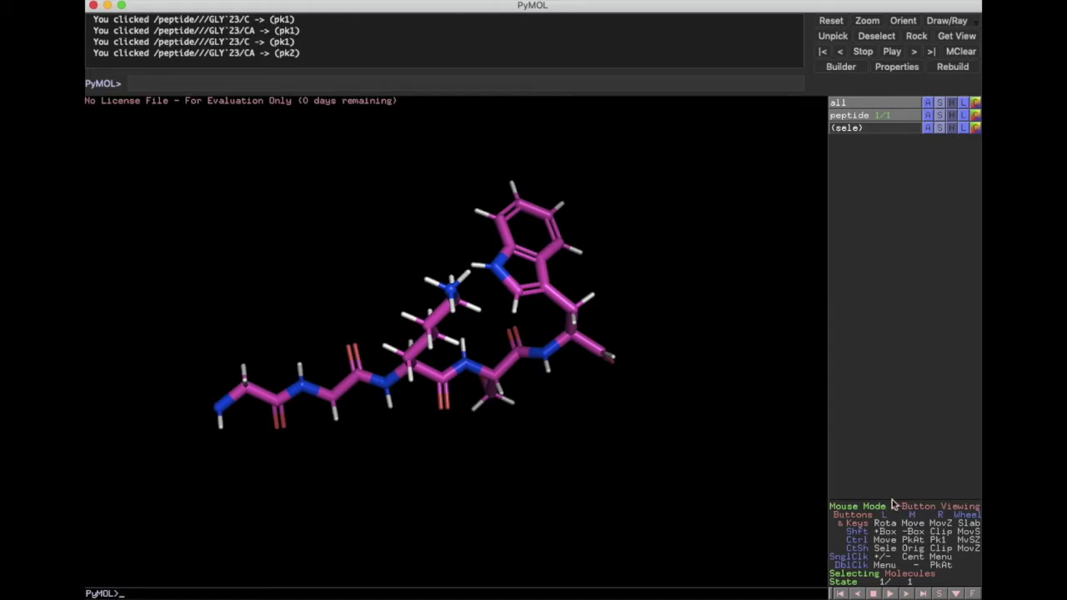
pyautogui.click(913, 513)
pyautogui.click(912, 513)
pyautogui.click(922, 513)
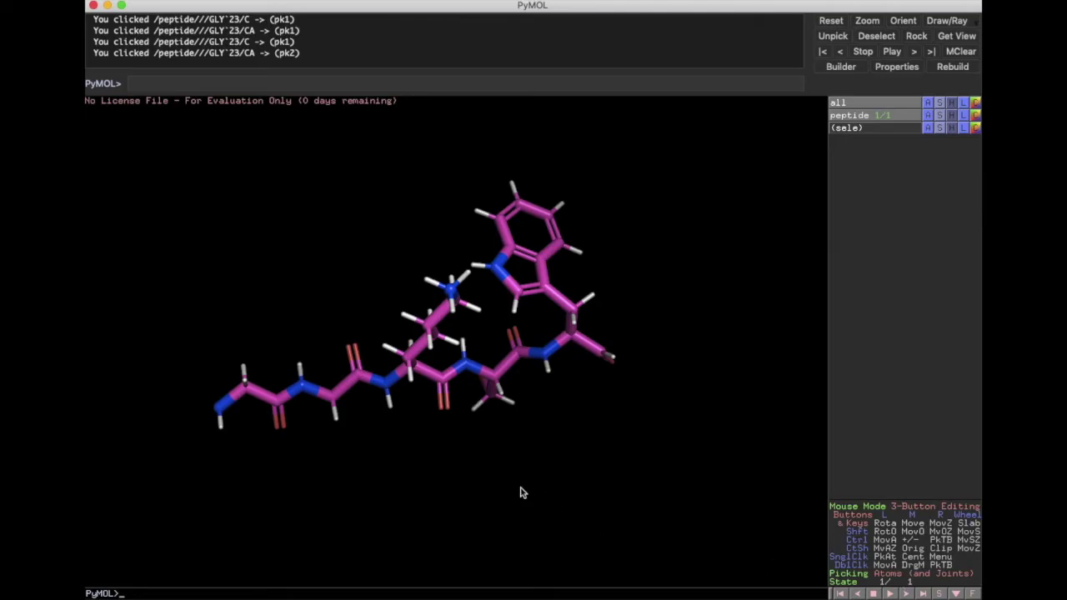
# Rotate the second glycine's CA–C bond to a dihedral of 0.0 and its N–CA bond to about -0.1.
pyautogui.keyDown('ctrl'); pyautogui.click(348, 390); pyautogui.keyUp('ctrl')
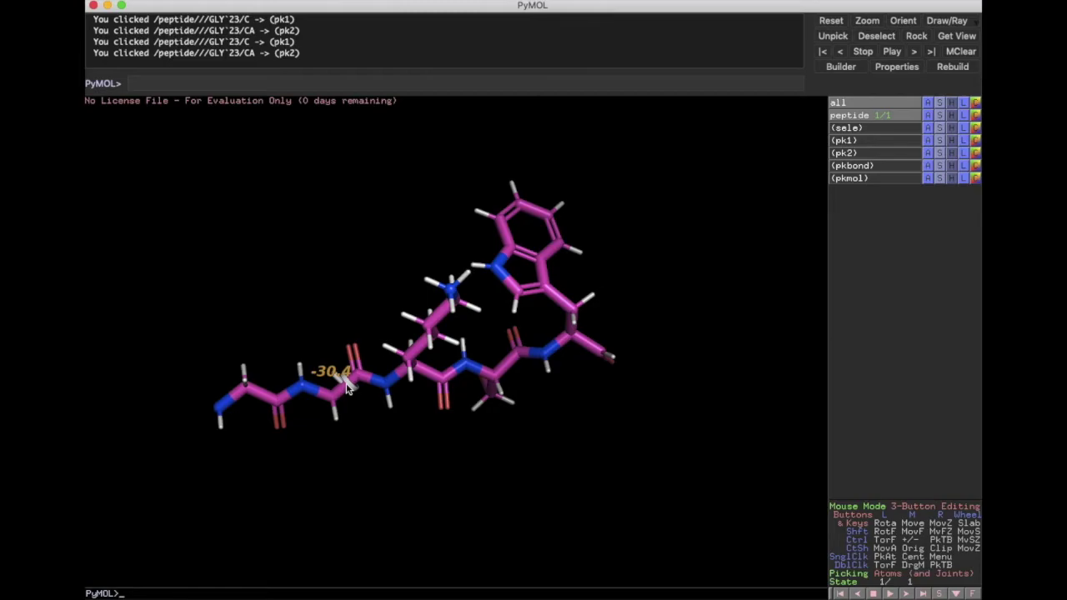
pyautogui.keyDown('ctrl'); pyautogui.moveTo(348, 390); pyautogui.dragTo(359, 398); pyautogui.keyUp('ctrl')
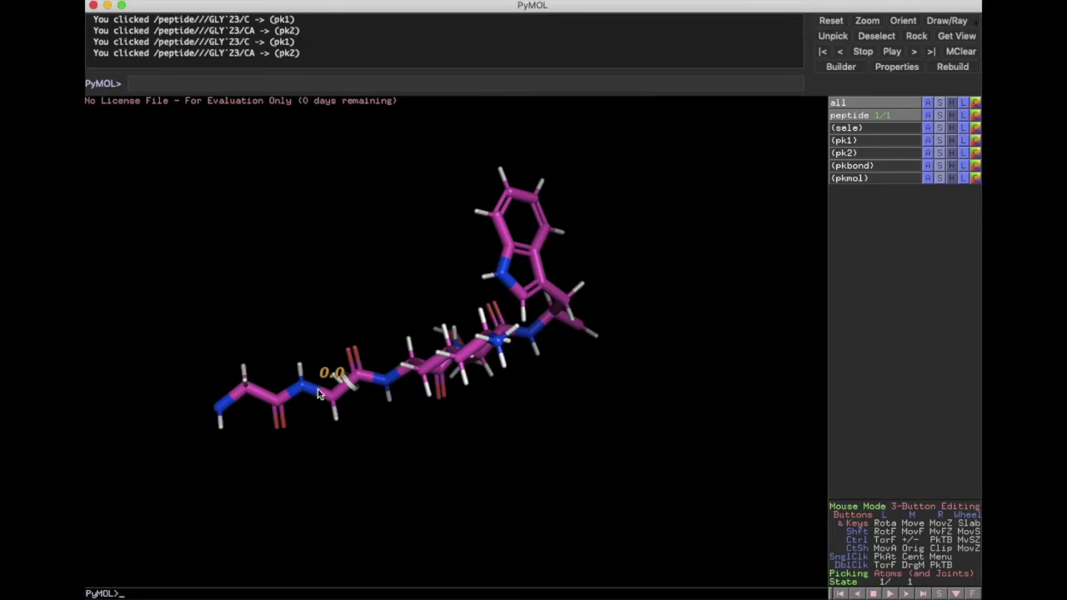
pyautogui.keyDown('ctrl'); pyautogui.rightClick(318, 392); pyautogui.keyUp('ctrl')
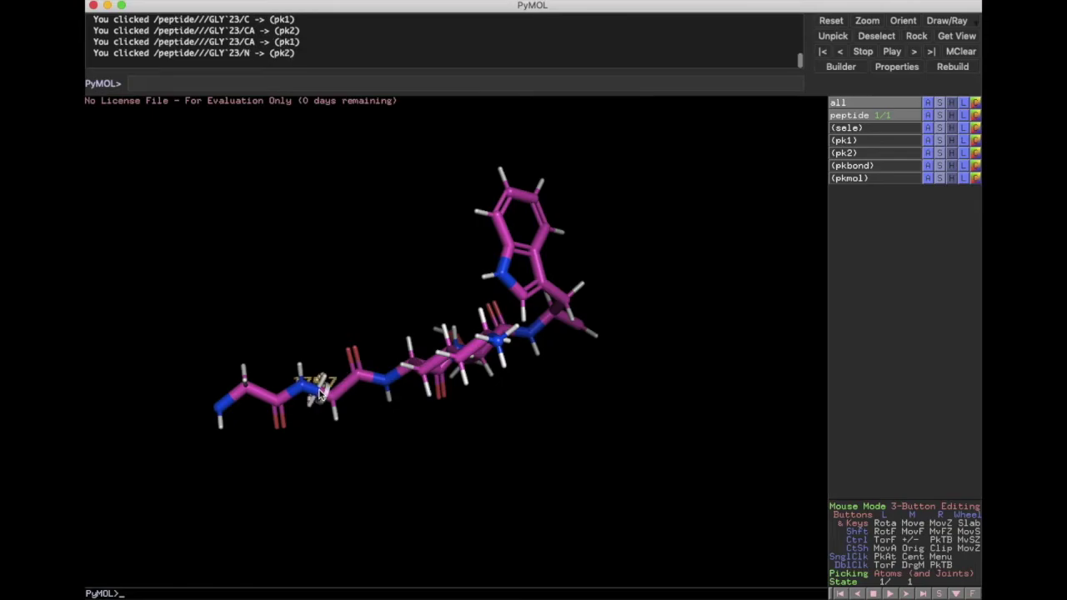
pyautogui.keyDown('ctrl'); pyautogui.moveTo(320, 394); pyautogui.dragTo(466, 376); pyautogui.keyUp('ctrl')
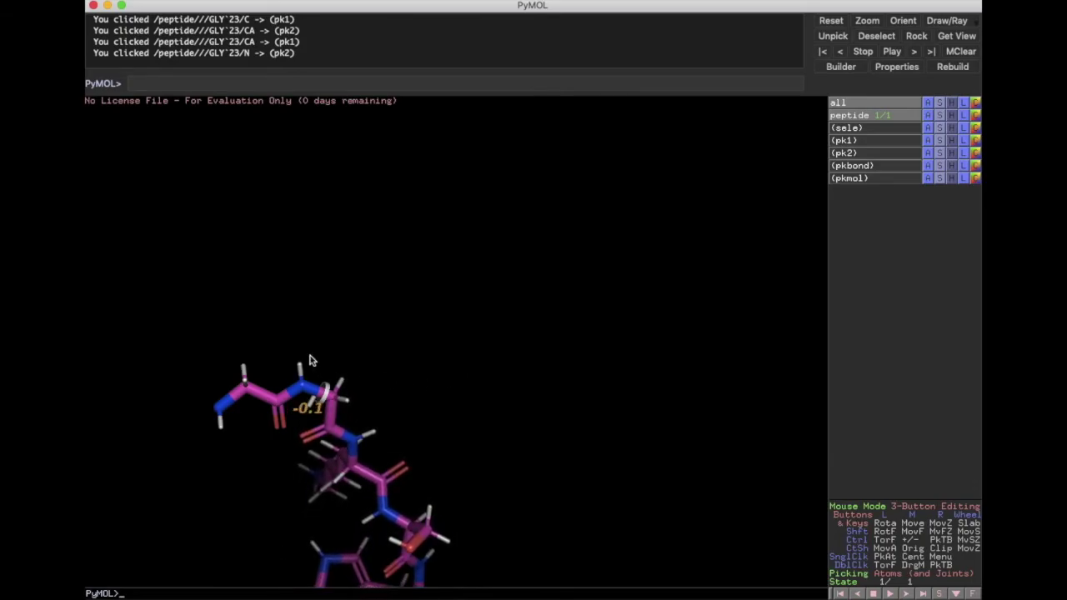
# In 3-Button Viewing mode with atom-level selection, select only the two glycines' carbonyl oxygens and show them as spheres.
pyautogui.moveTo(315, 433); pyautogui.dragTo(380, 412)
pyautogui.moveTo(384, 537); pyautogui.dragTo(467, 317)
pyautogui.moveTo(489, 176); pyautogui.dragTo(552, 244)
pyautogui.click(904, 506)
pyautogui.moveTo(572, 279); pyautogui.dragTo(362, 375)
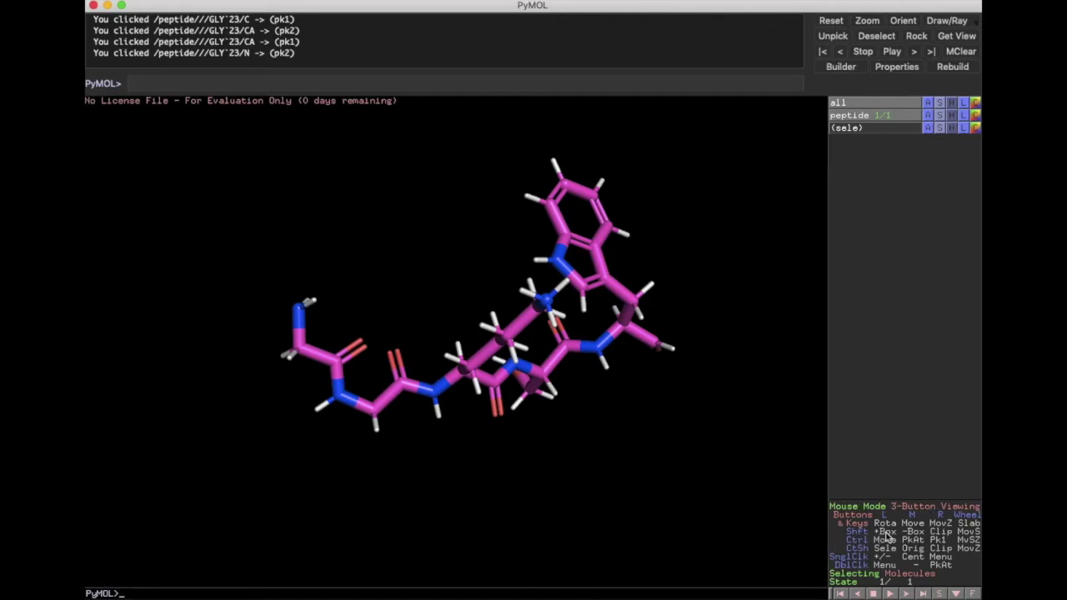
pyautogui.click(905, 575)
pyautogui.click(906, 576)
pyautogui.keyDown('shift'); pyautogui.moveTo(348, 326); pyautogui.dragTo(409, 361); pyautogui.keyUp('shift')
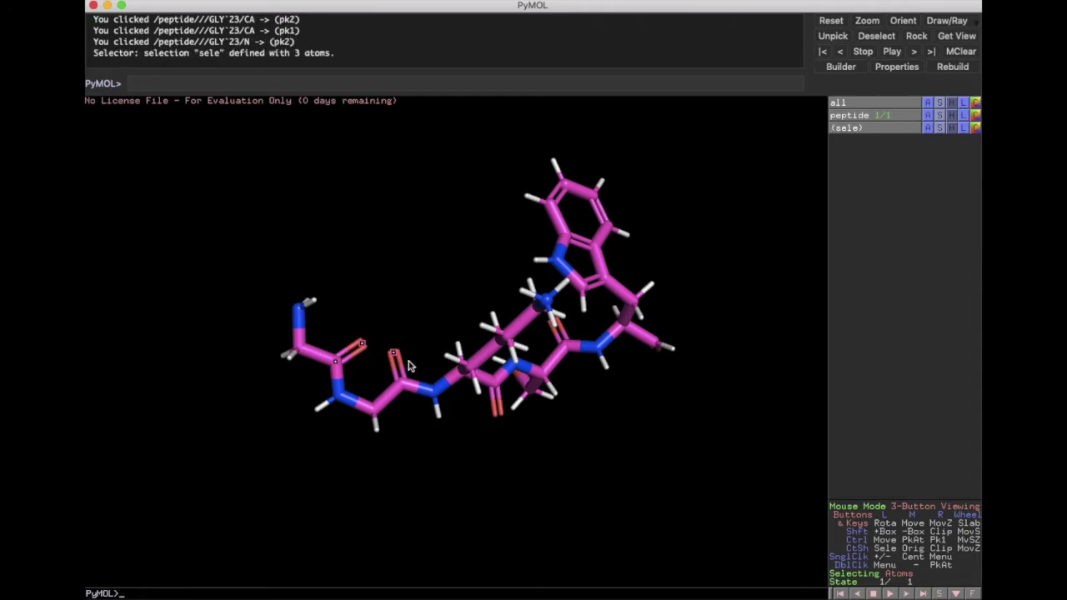
pyautogui.click(336, 365)
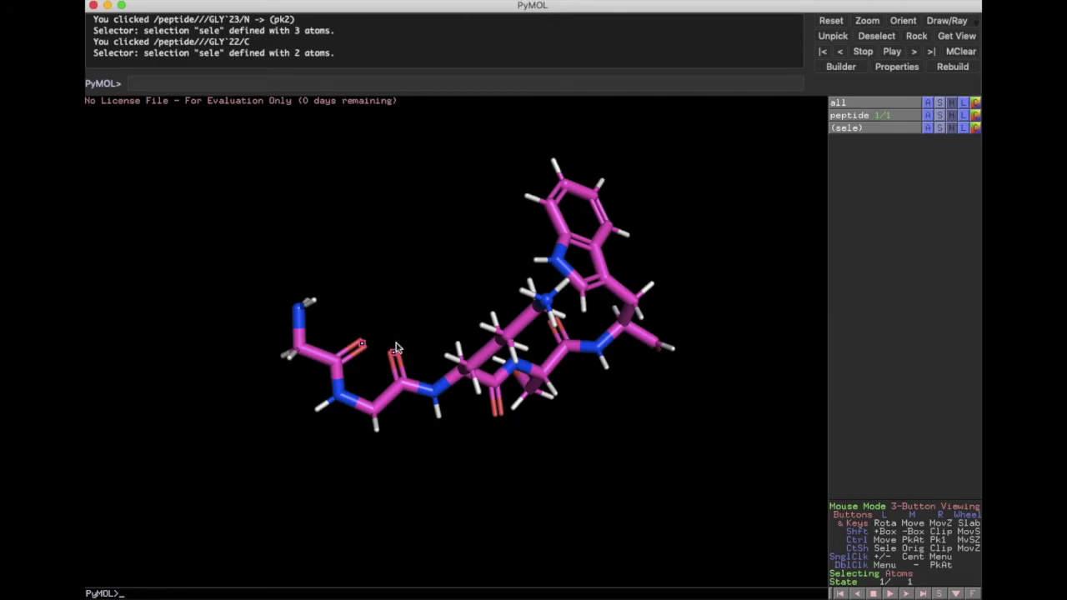
pyautogui.click(940, 129)
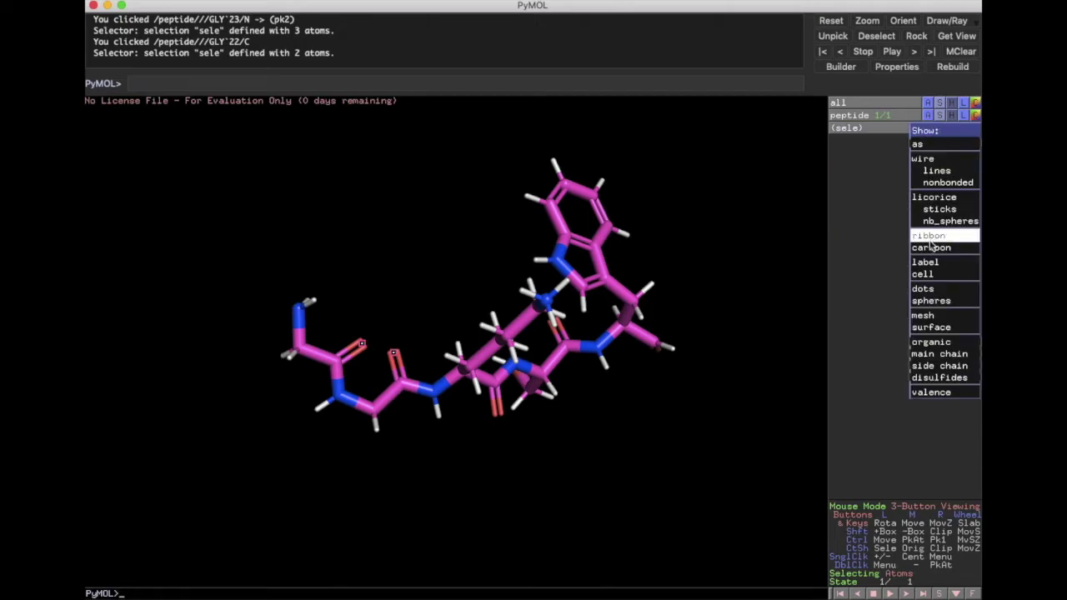
pyautogui.click(926, 301)
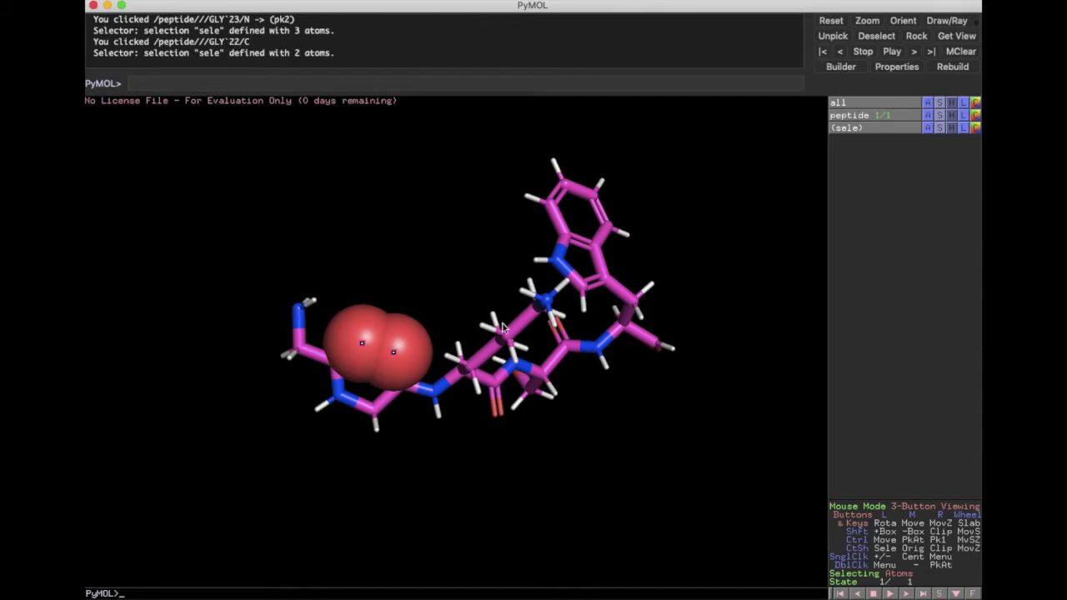
# Start the Sculpting wizard with a mobile atom radius of 10.0 Å and a fixed atom cushion of 10.0 Å.
pyautogui.scroll(-5, 530, 322)
pyautogui.scroll(2, 529, 321)
pyautogui.moveTo(476, 300); pyautogui.dragTo(470, 332)
pyautogui.click(392, 1)
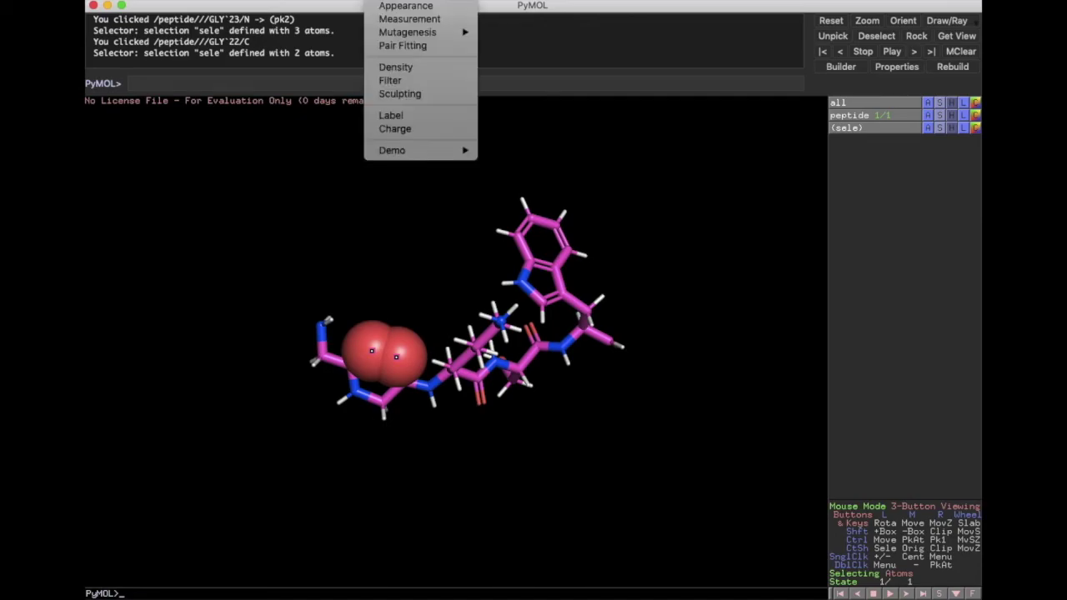
pyautogui.click(397, 94)
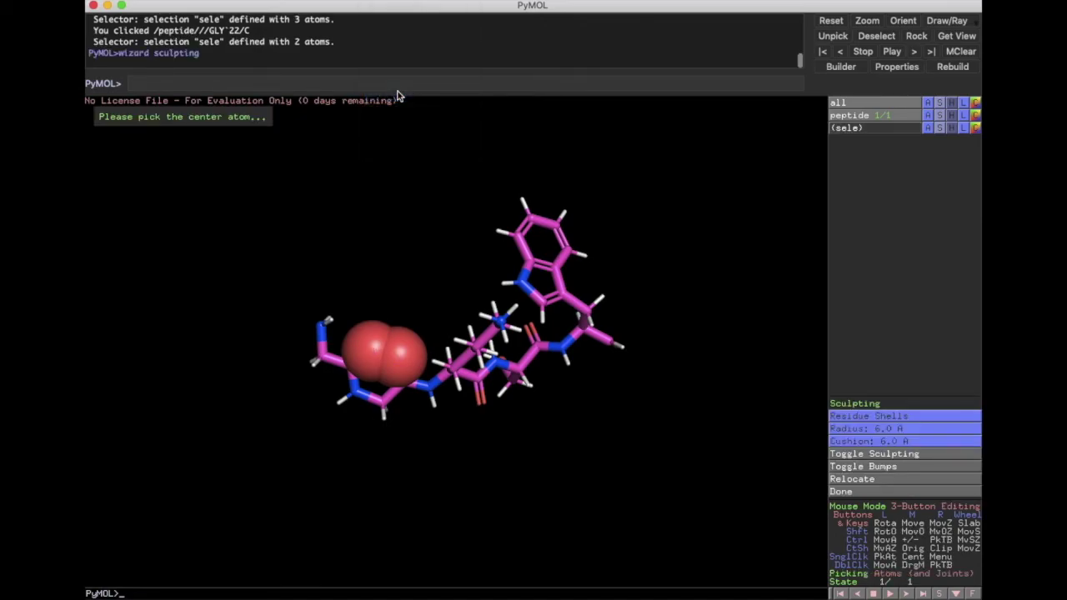
pyautogui.click(869, 433)
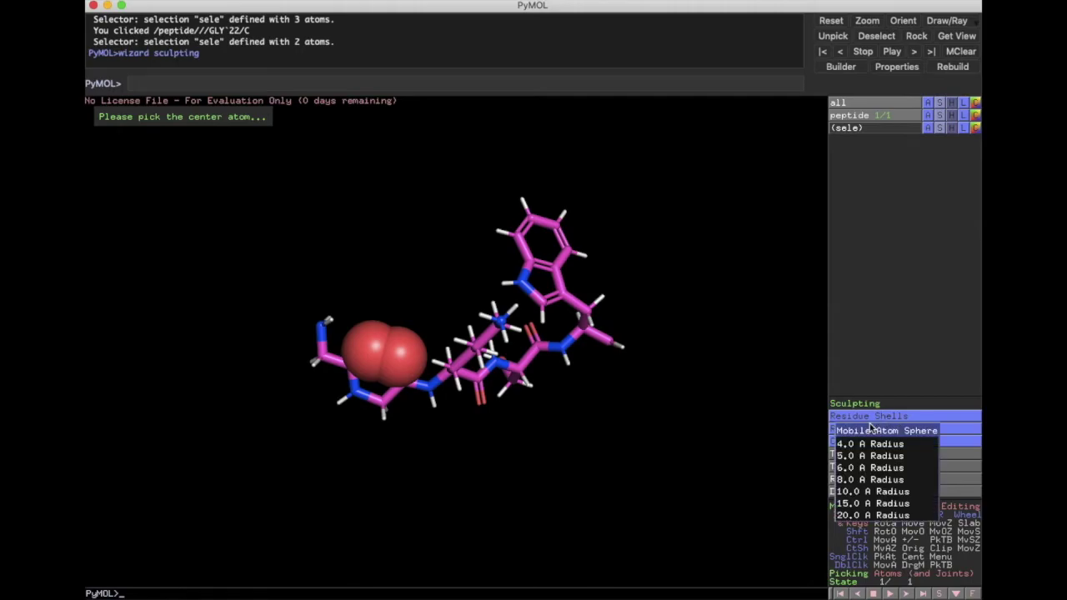
pyautogui.click(868, 494)
pyautogui.click(867, 446)
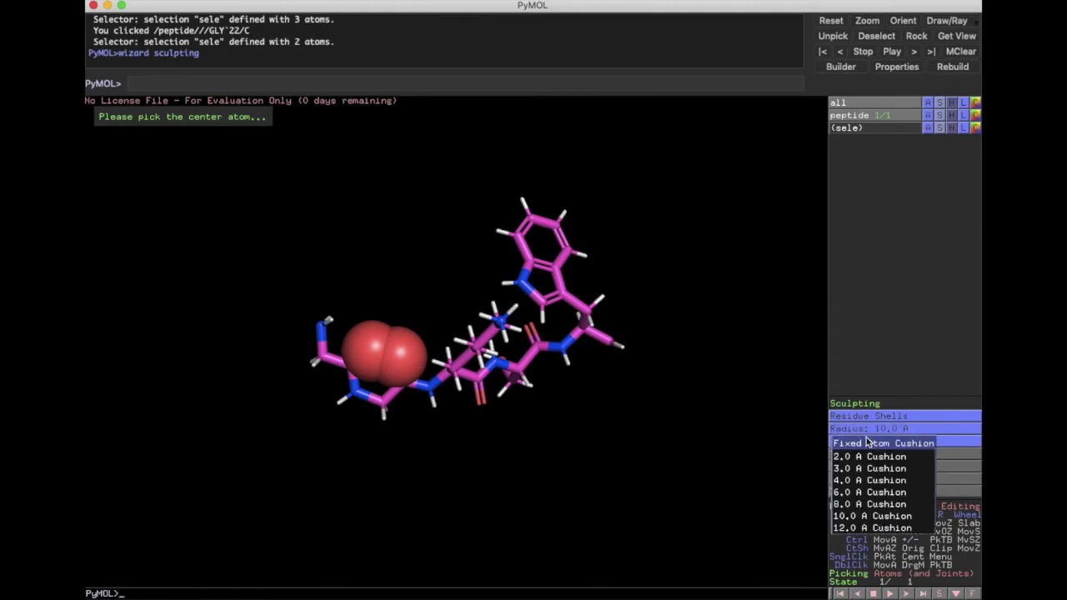
pyautogui.click(865, 517)
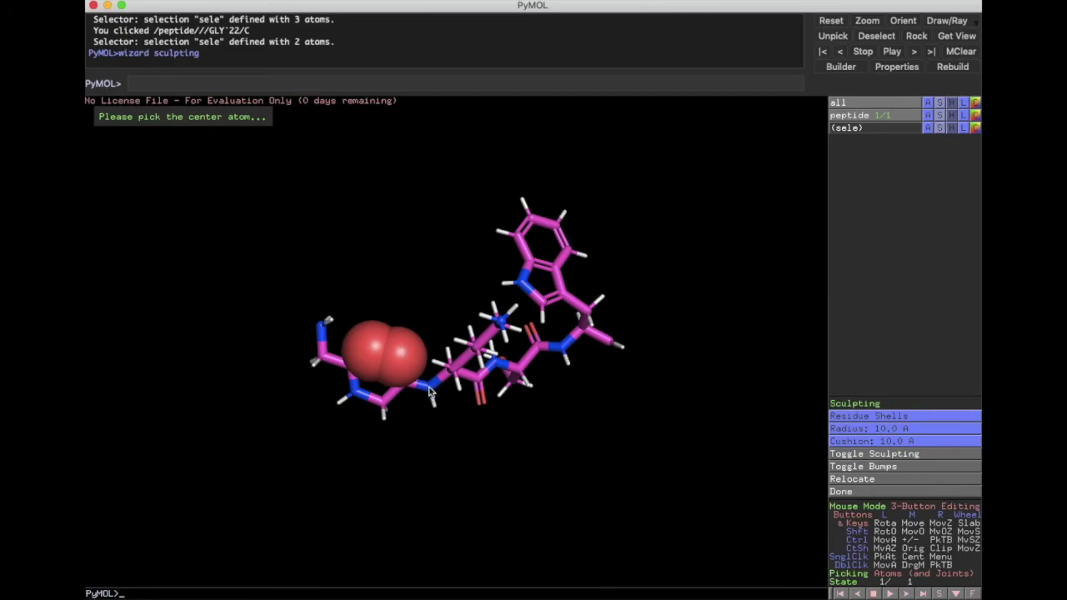
# Sculpt the peptide around the lysine's backbone nitrogen as the center atom, and finish the wizard once the oxygens have separated.
pyautogui.moveTo(429, 387); pyautogui.dragTo(427, 396, button='right')
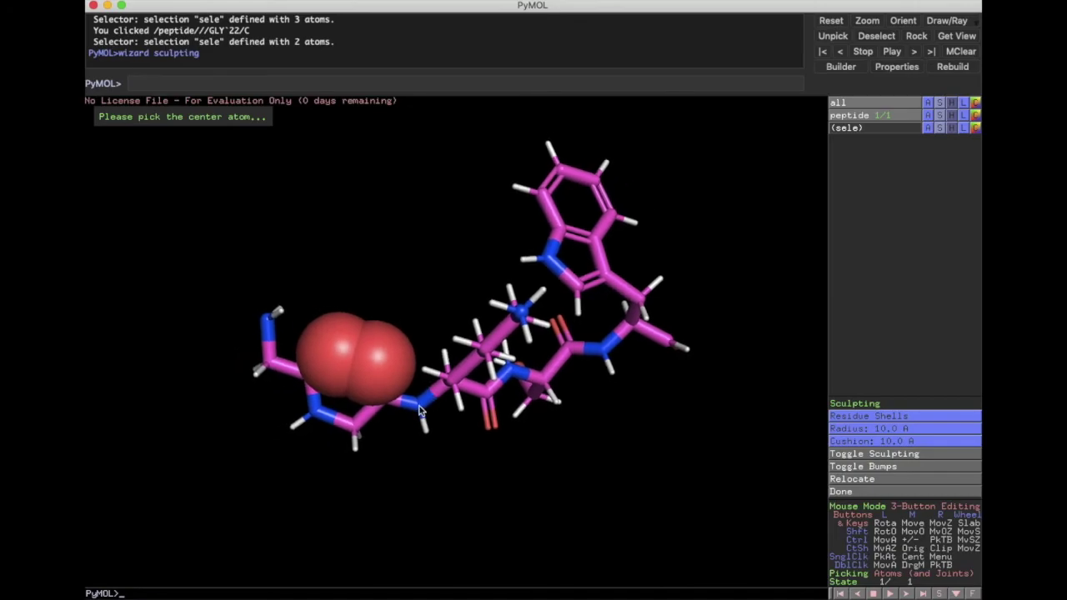
pyautogui.click(420, 406)
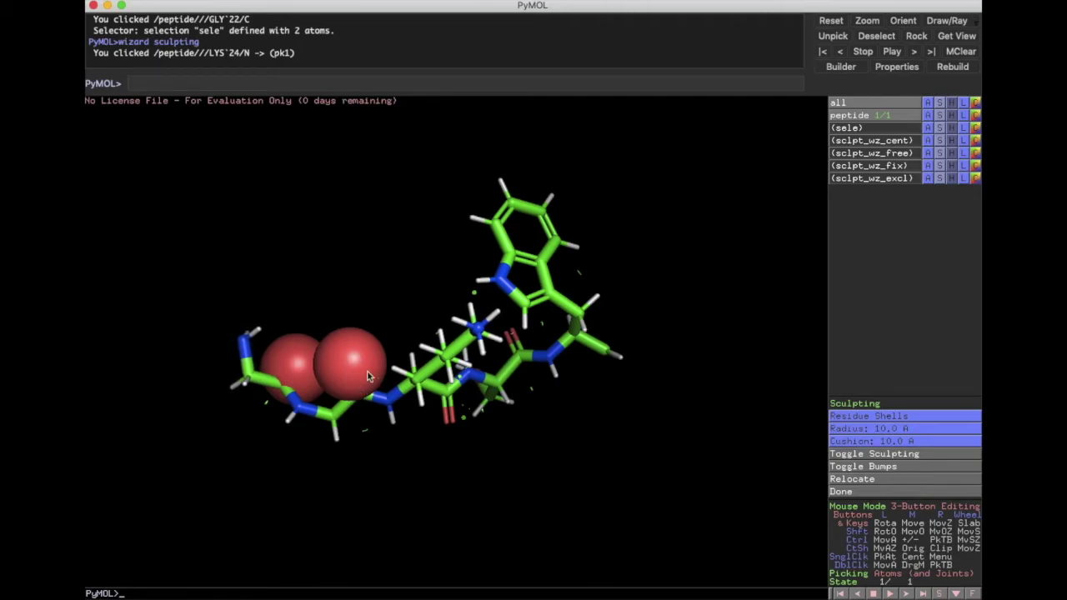
pyautogui.click(842, 491)
# Inspect the separation of the carbonyl oxygens in the sculpted peptide, and hide the spheres.
pyautogui.moveTo(505, 289)
pyautogui.mouseDown()
pyautogui.moveTo(537, 300)
pyautogui.moveTo(574, 350)
pyautogui.moveTo(562, 457)
pyautogui.moveTo(580, 448)
pyautogui.moveTo(546, 398)
pyautogui.mouseUp()
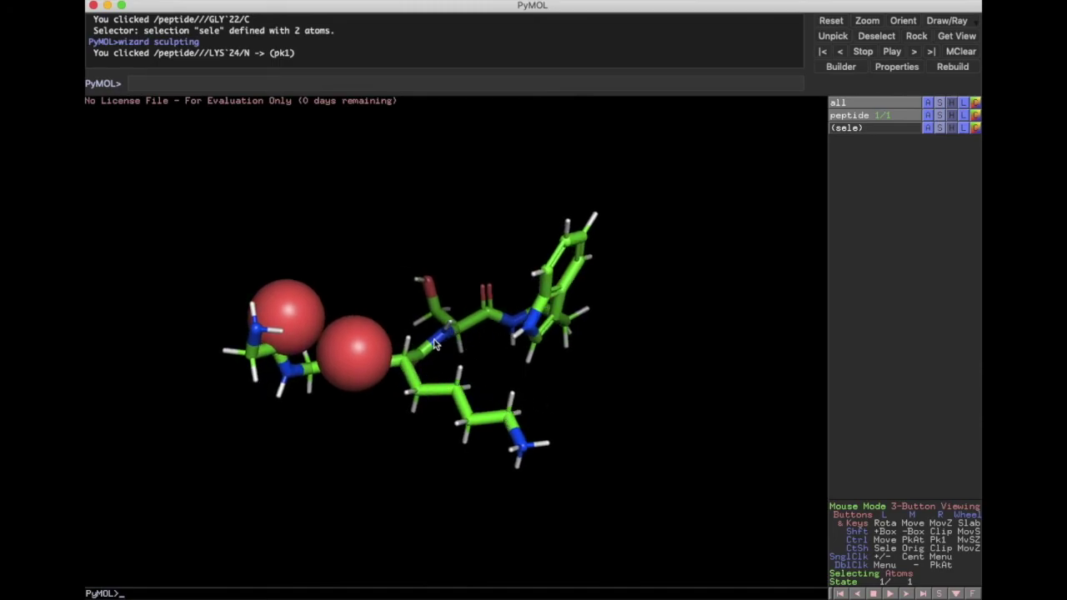
pyautogui.moveTo(339, 422); pyautogui.dragTo(373, 444)
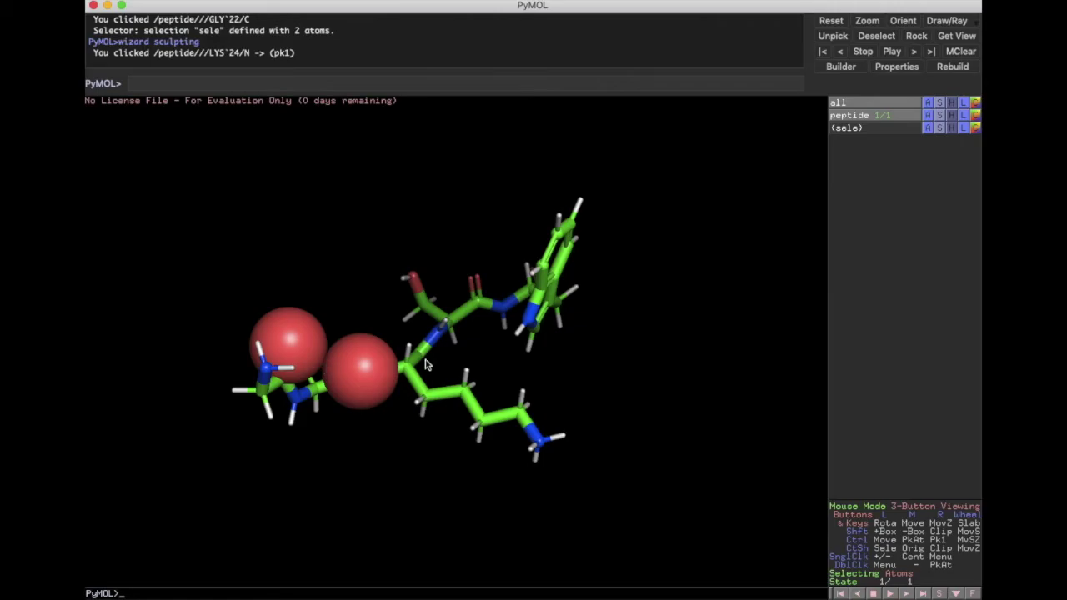
pyautogui.moveTo(513, 355); pyautogui.dragTo(448, 363)
pyautogui.moveTo(452, 413); pyautogui.dragTo(503, 343)
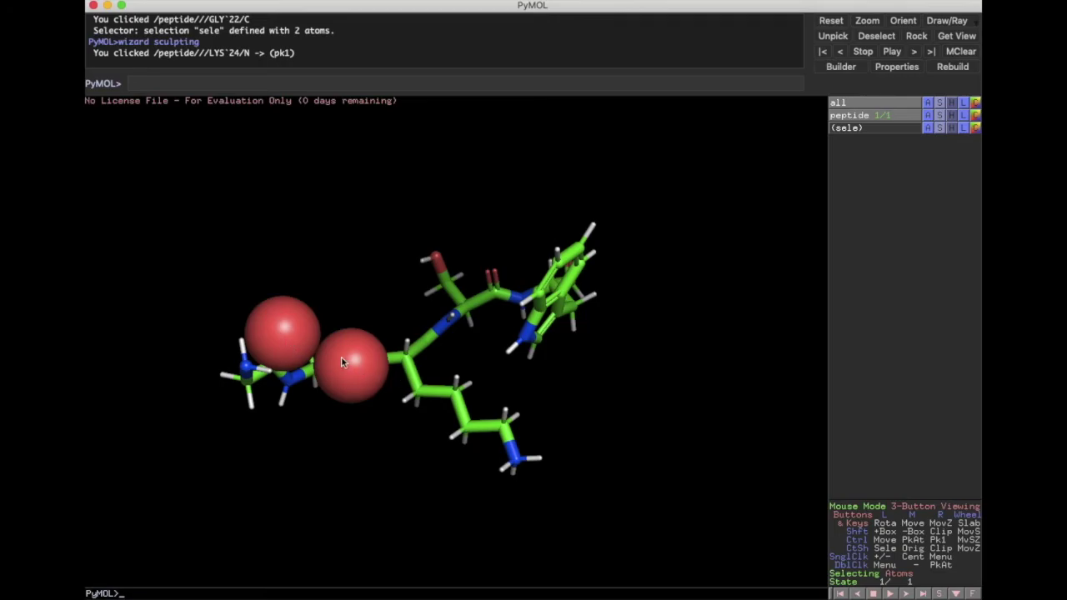
pyautogui.click(951, 115)
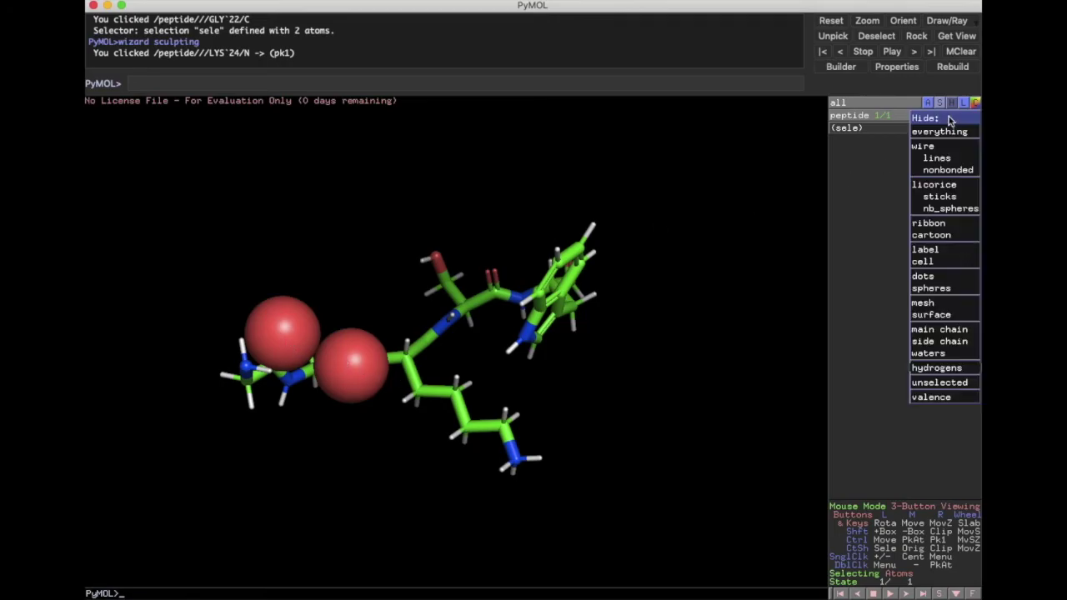
pyautogui.click(936, 290)
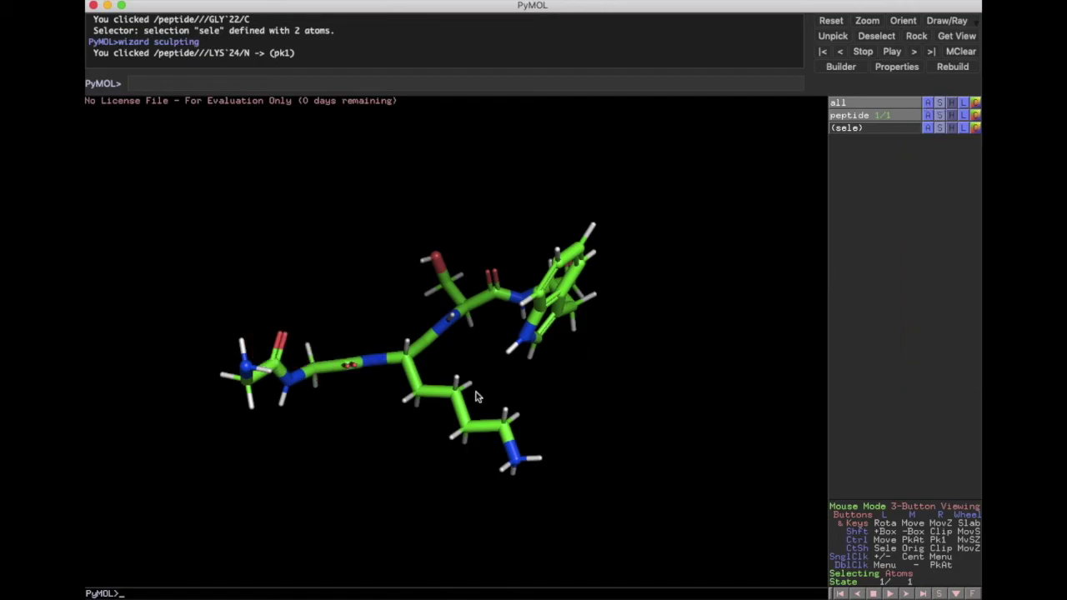
# Measure the second glycine's CA–C and N–CA dihedral angles by picking each bond in 3-Button Editing mode.
pyautogui.moveTo(456, 397); pyautogui.dragTo(443, 257)
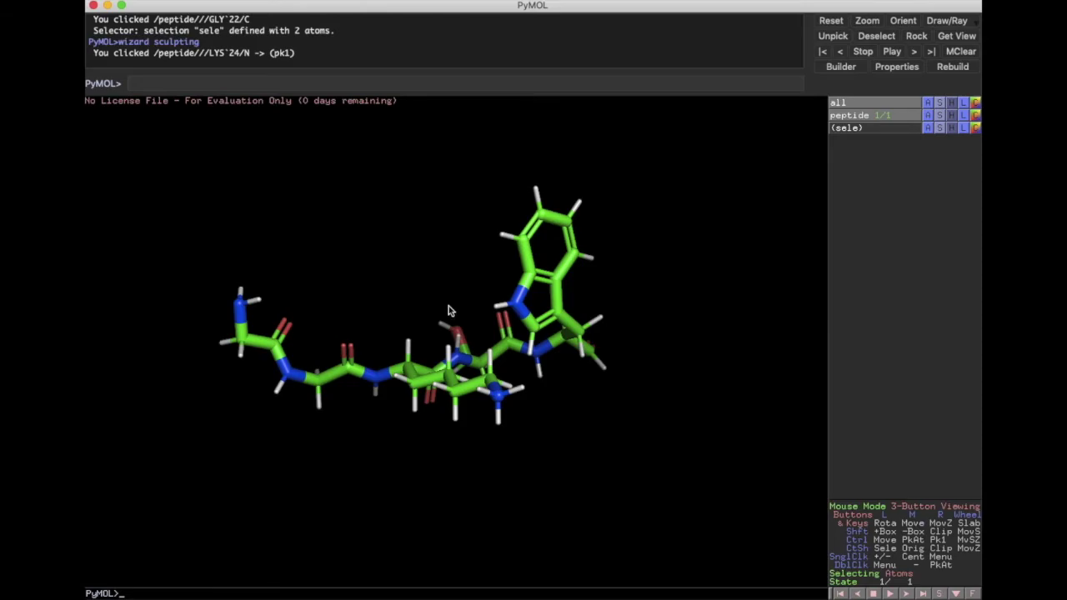
pyautogui.moveTo(393, 400); pyautogui.dragTo(478, 403)
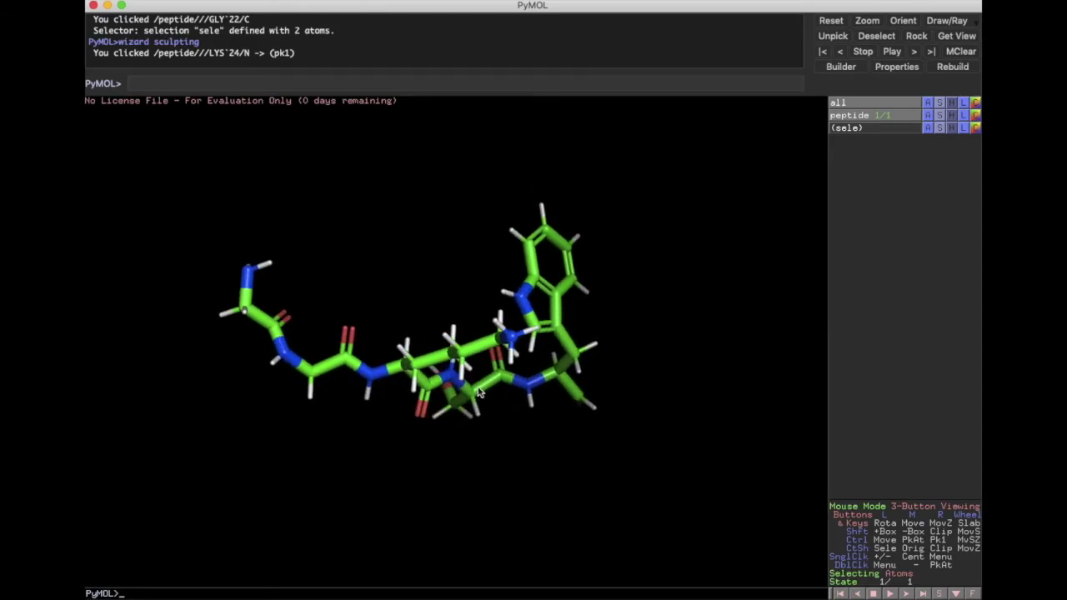
pyautogui.moveTo(235, 345); pyautogui.dragTo(404, 355)
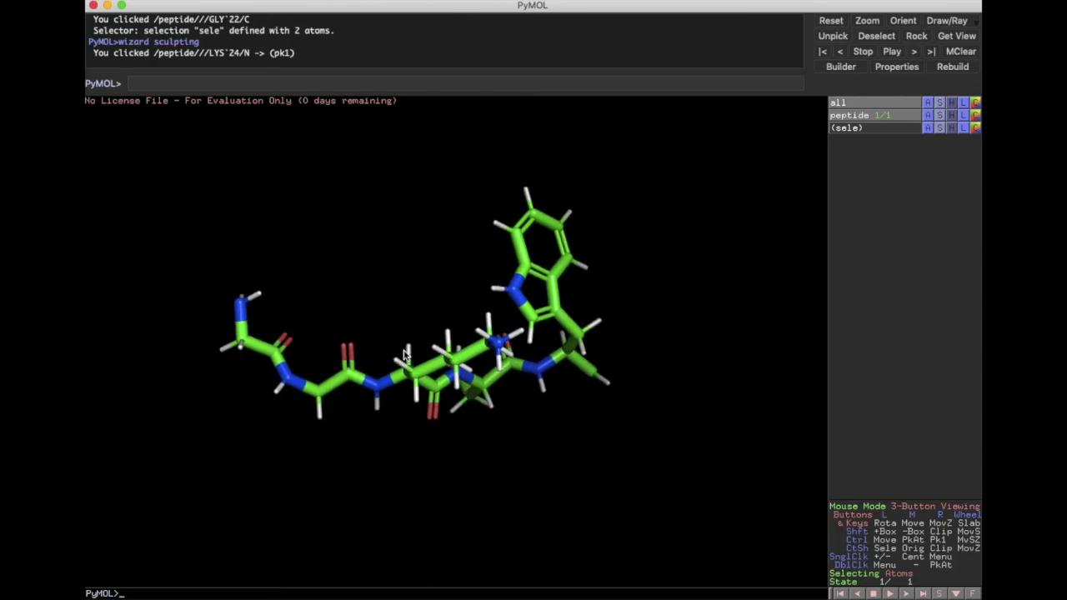
pyautogui.click(914, 510)
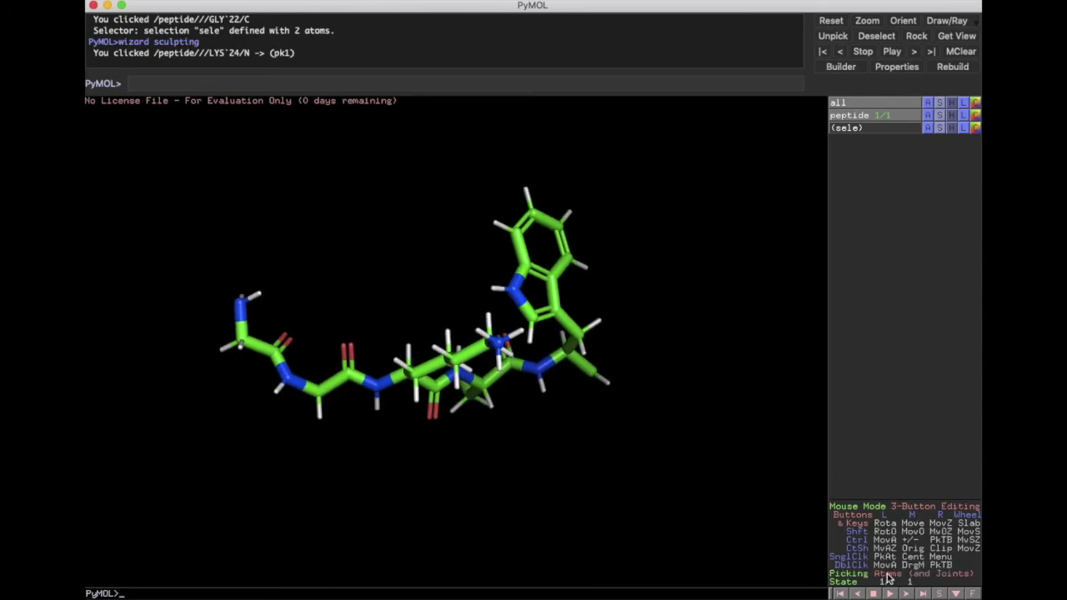
pyautogui.click(335, 389)
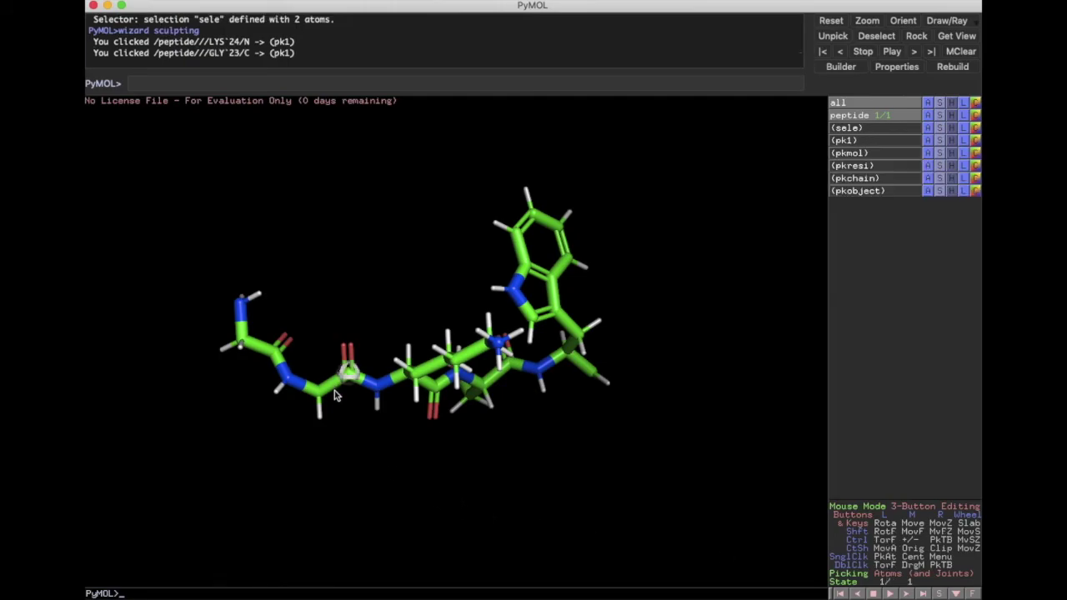
pyautogui.click(332, 386)
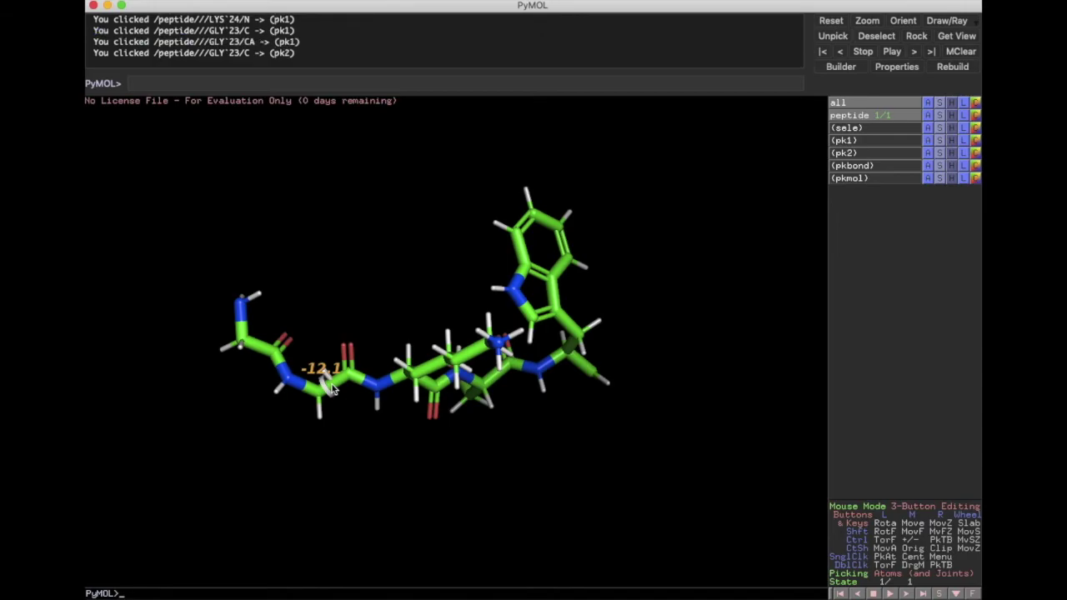
pyautogui.click(304, 390)
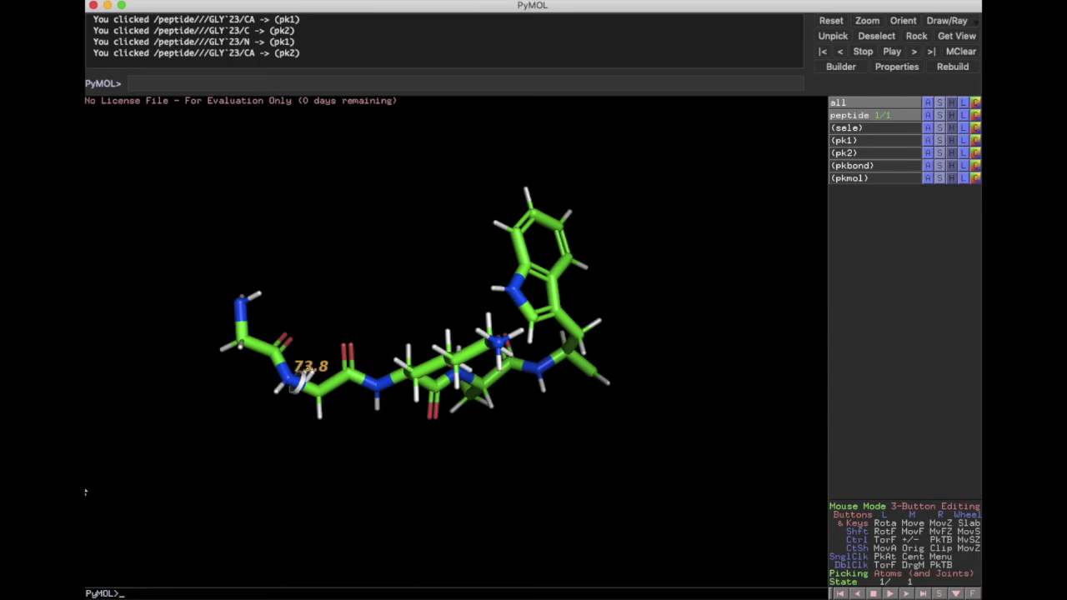
# Compare the second glycine's phi and psi angles in PyMOL with the enlarged general-case Ramachandran plot in the browser.
pyautogui.press('super+Tab')
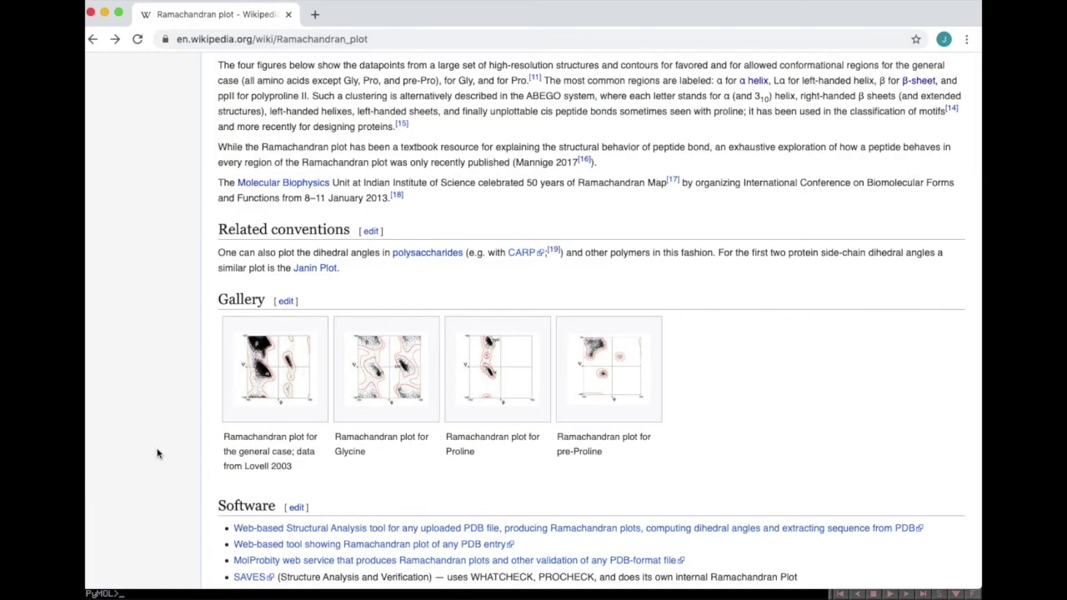
pyautogui.click(273, 375)
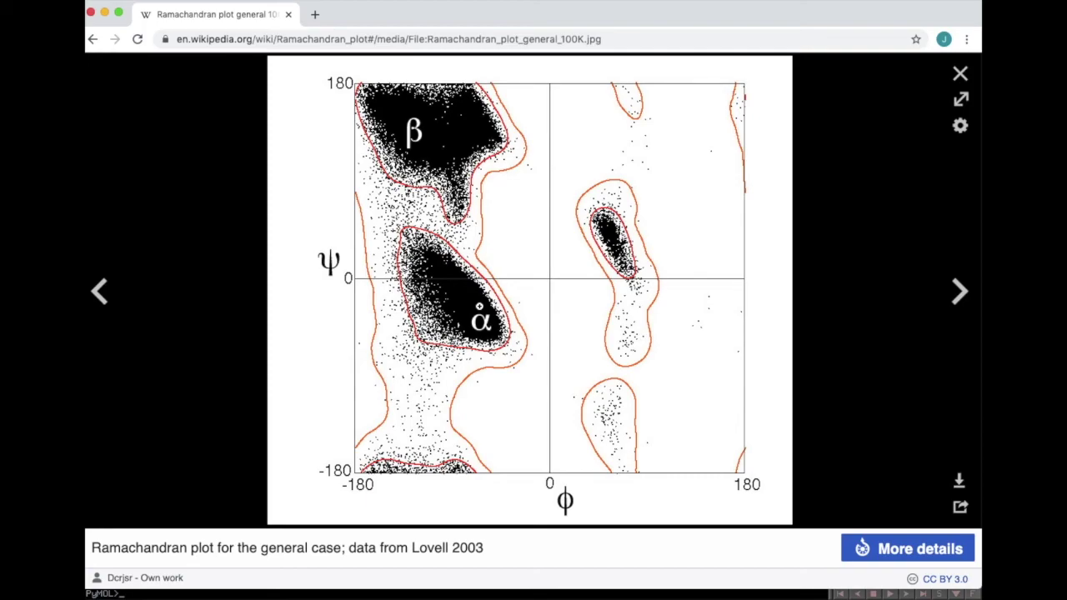
pyautogui.click(484, 594)
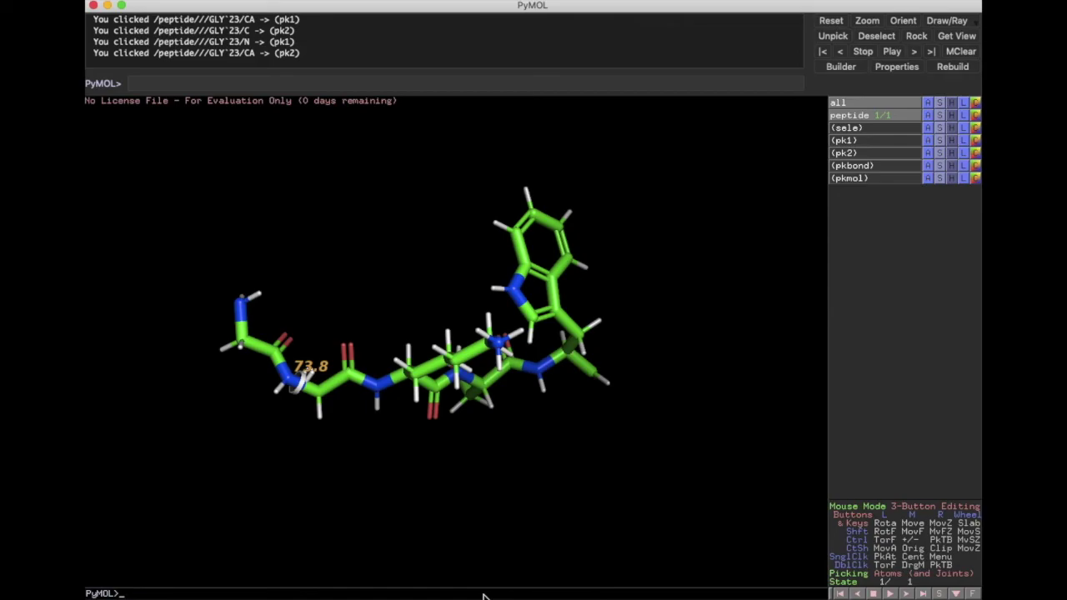
pyautogui.keyDown('ctrl'); pyautogui.rightClick(334, 387); pyautogui.keyUp('ctrl')
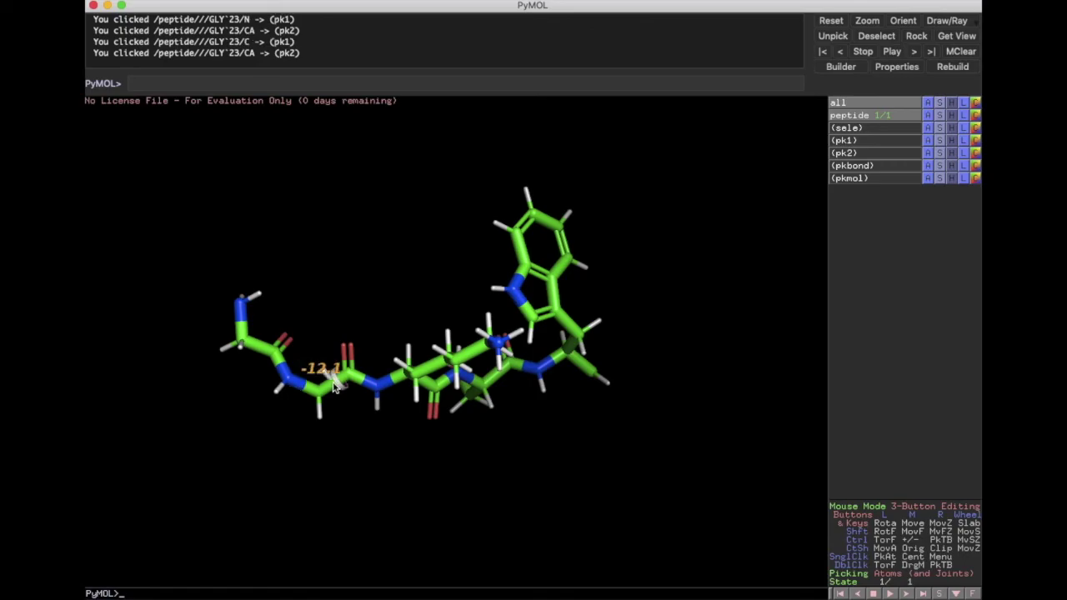
pyautogui.click(86, 394)
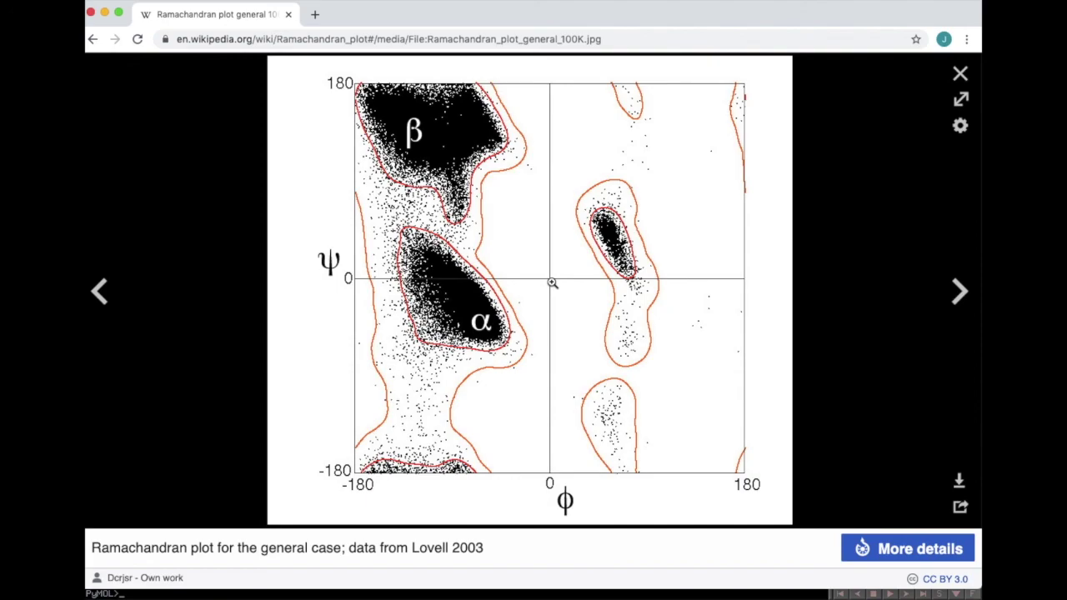
# Return to PyMOL and examine the peptide around the second glycine's N–CA bond from another angle.
pyautogui.press('super+Tab')
pyautogui.moveTo(414, 314); pyautogui.dragTo(476, 300)
pyautogui.moveTo(556, 351); pyautogui.dragTo(455, 380)
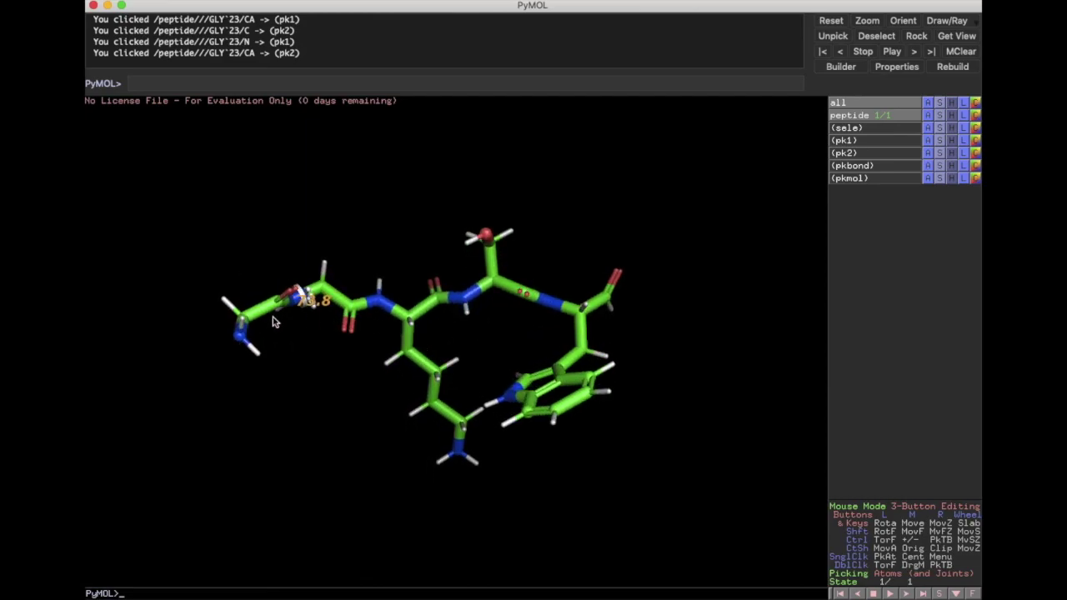